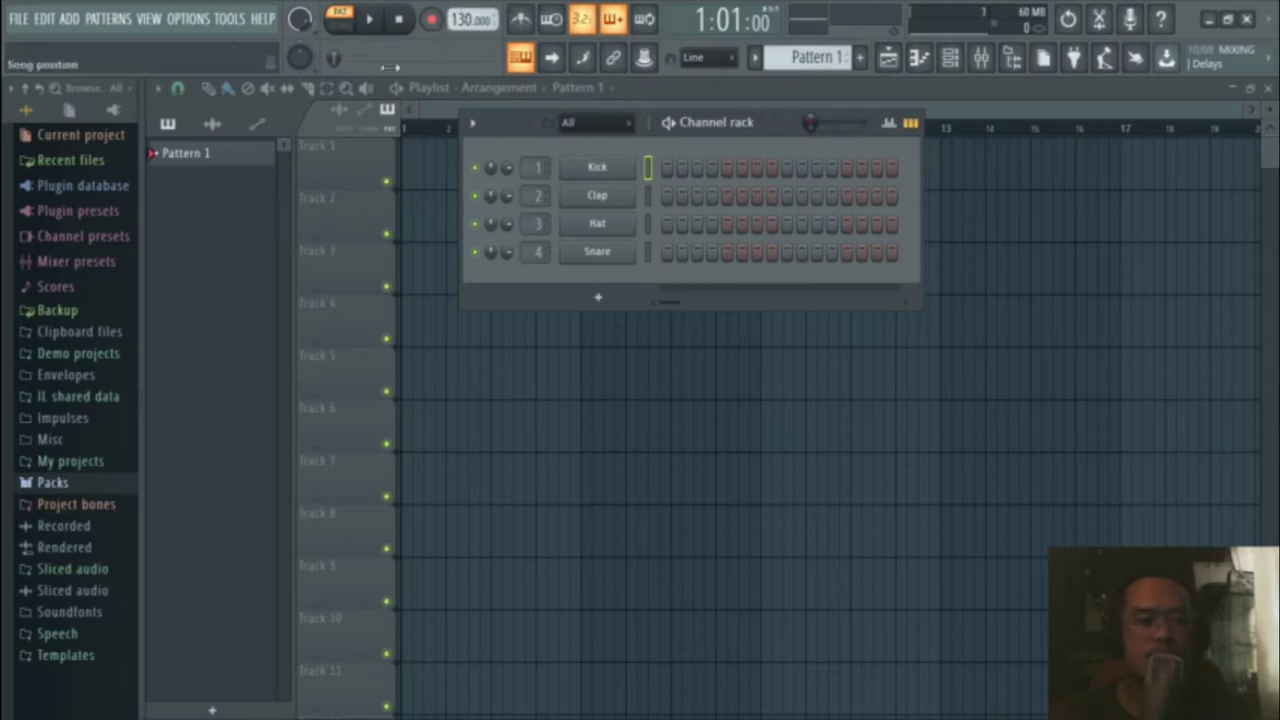
Step: Add a Sytrus synth channel and load its Keys preset from the Piano category
{"action": "left_click", "coordinate": [603, 300]}
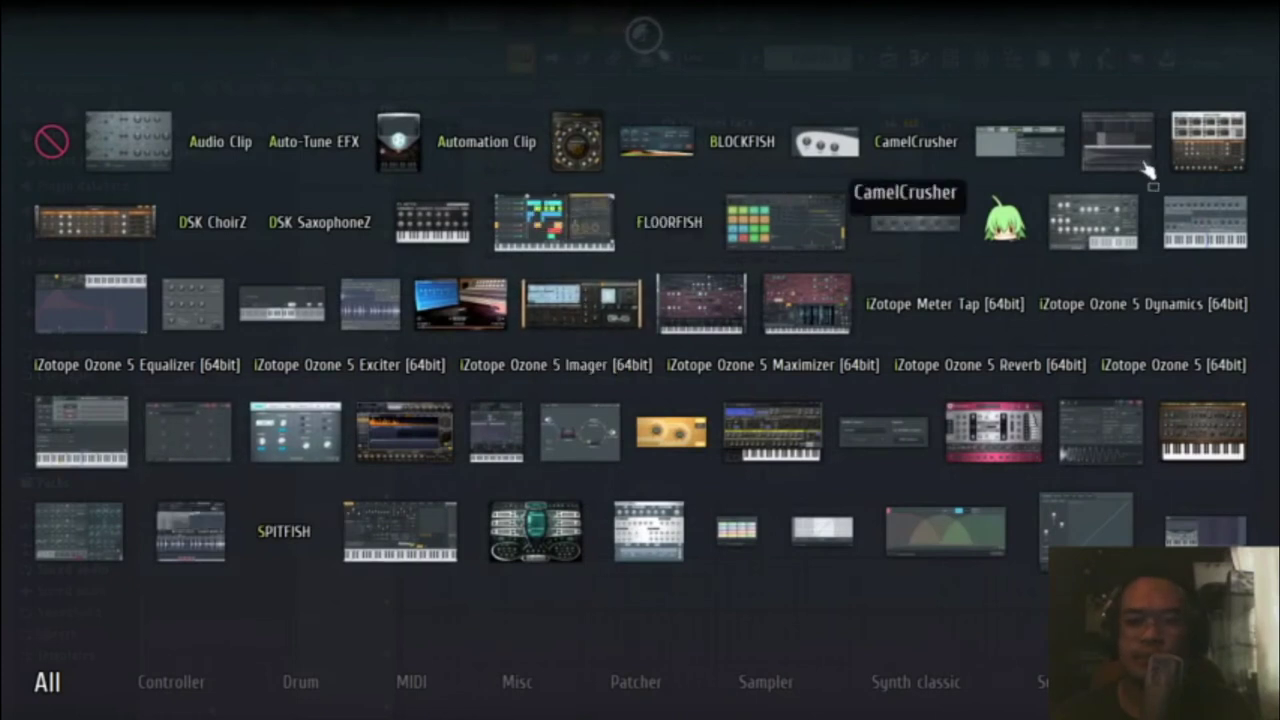
{"action": "left_click", "coordinate": [395, 543]}
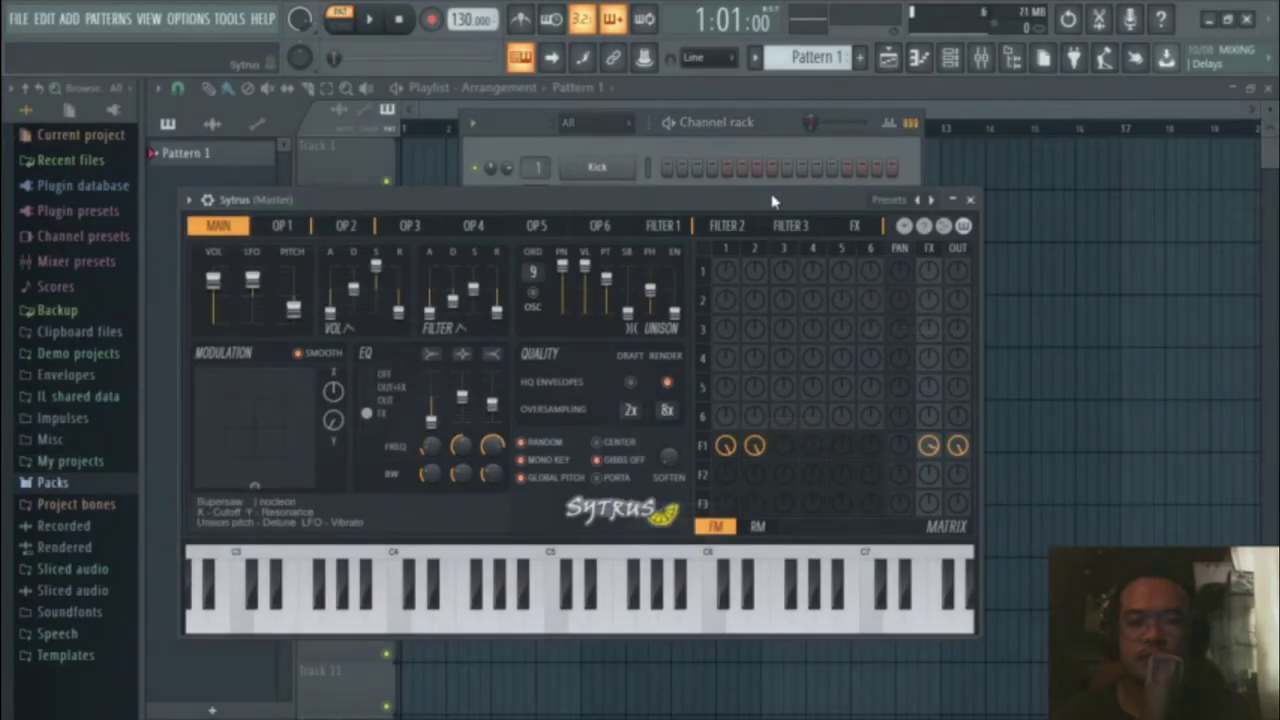
{"action": "left_click_drag", "start_coordinate": [773, 200], "coordinate": [787, 178]}
{"action": "right_click", "coordinate": [949, 185]}
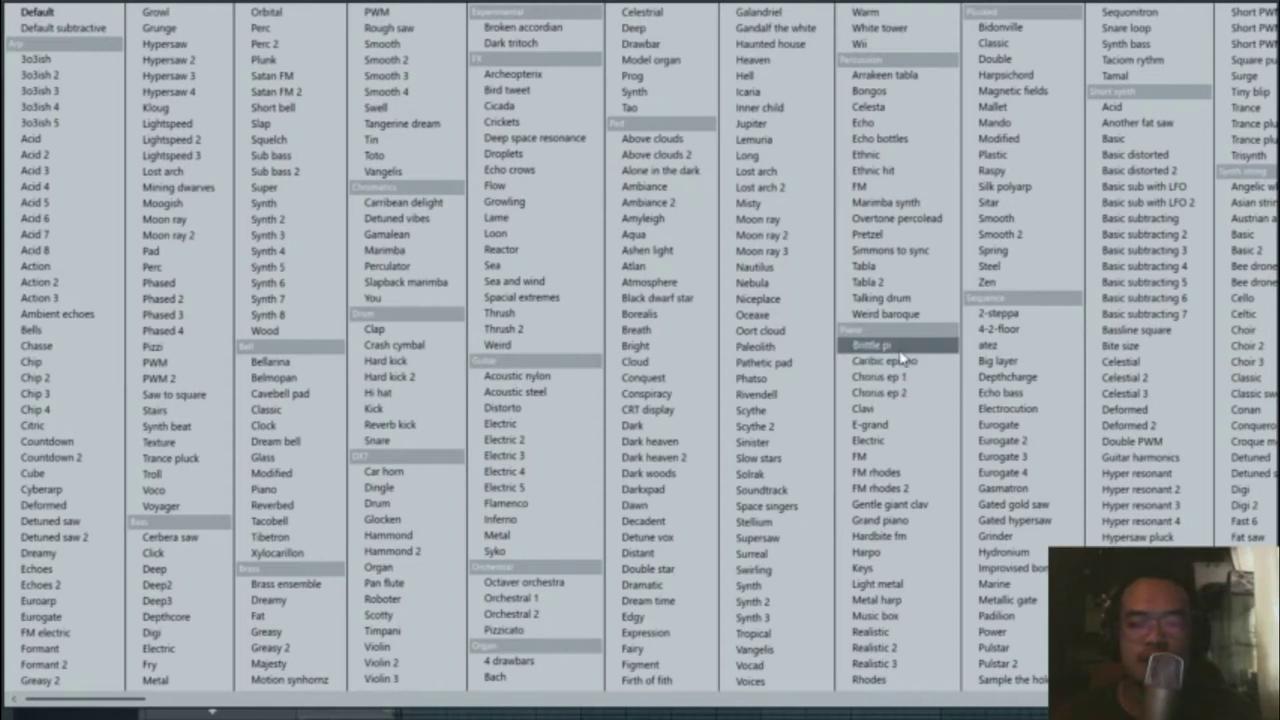
{"action": "left_click", "coordinate": [862, 567]}
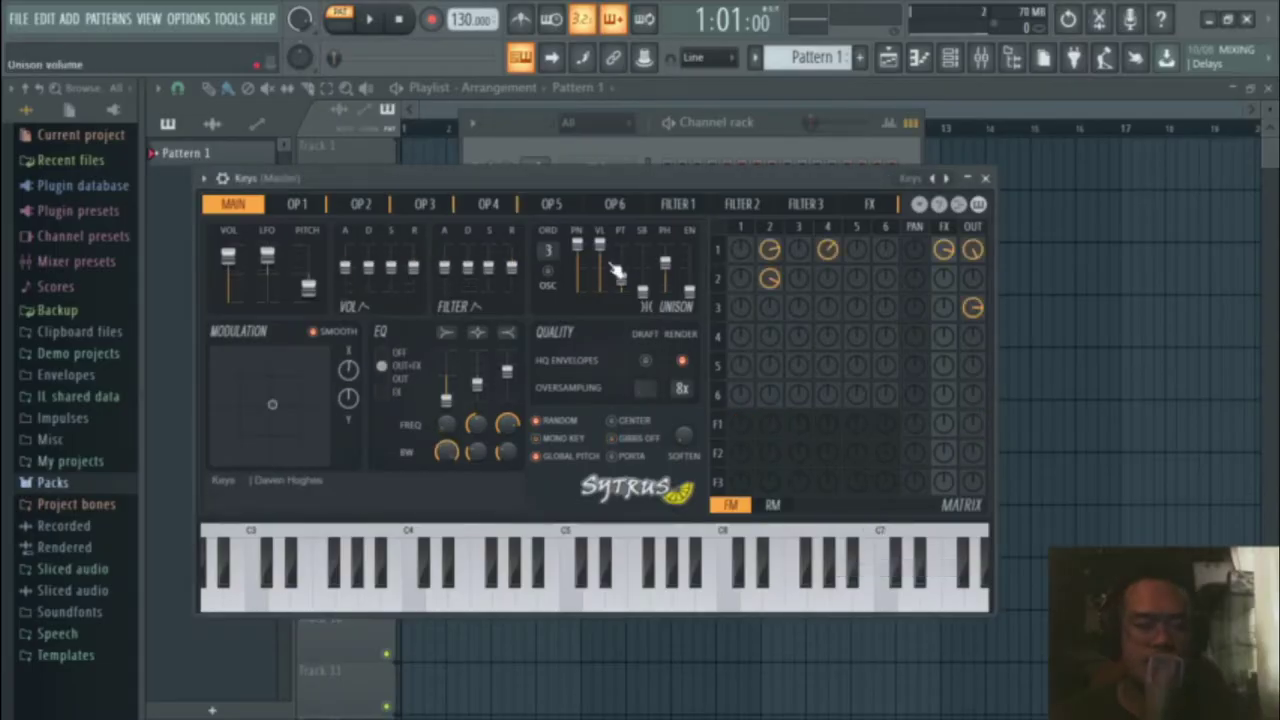
Step: Switch Sytrus to the Light metal preset, audition it with test notes and close the plugin window
{"action": "key", "text": "e"}
{"action": "left_click", "coordinate": [943, 178]}
{"action": "key", "text": "t"}
{"action": "key", "text": "e"}
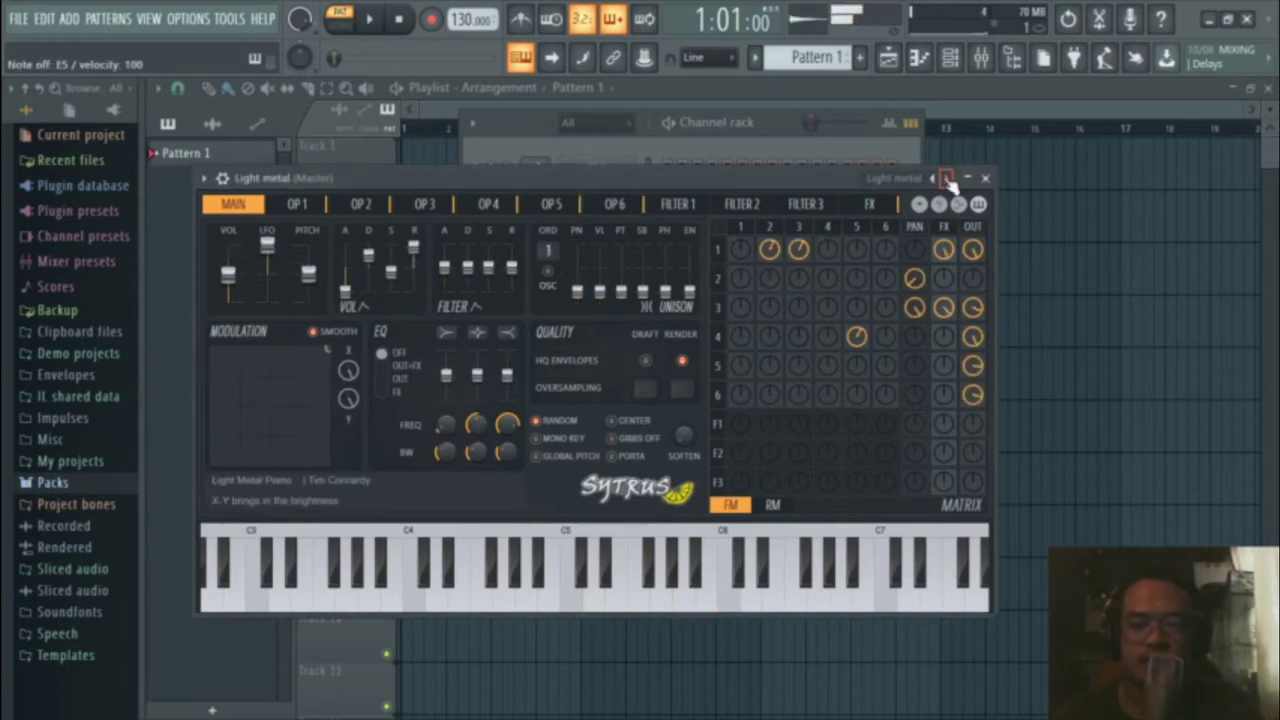
{"action": "key", "text": "e"}
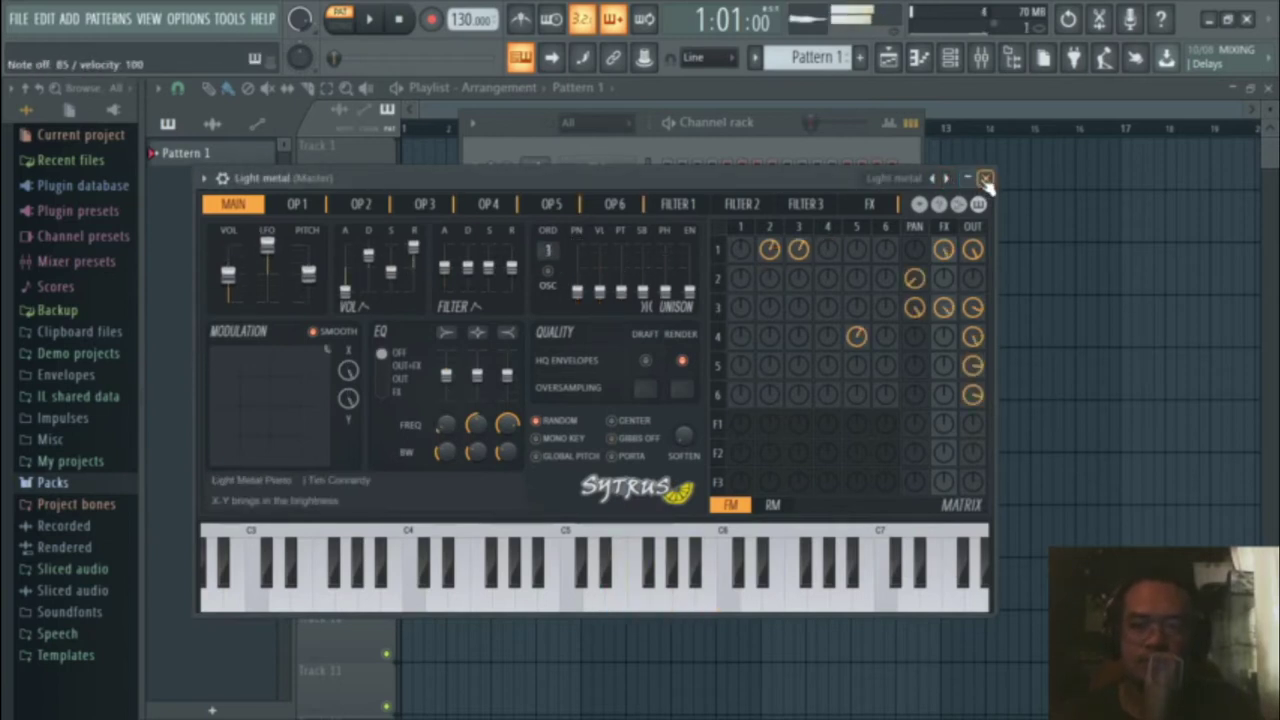
{"action": "key", "text": "e"}
{"action": "key", "text": "t"}
{"action": "left_click", "coordinate": [985, 178]}
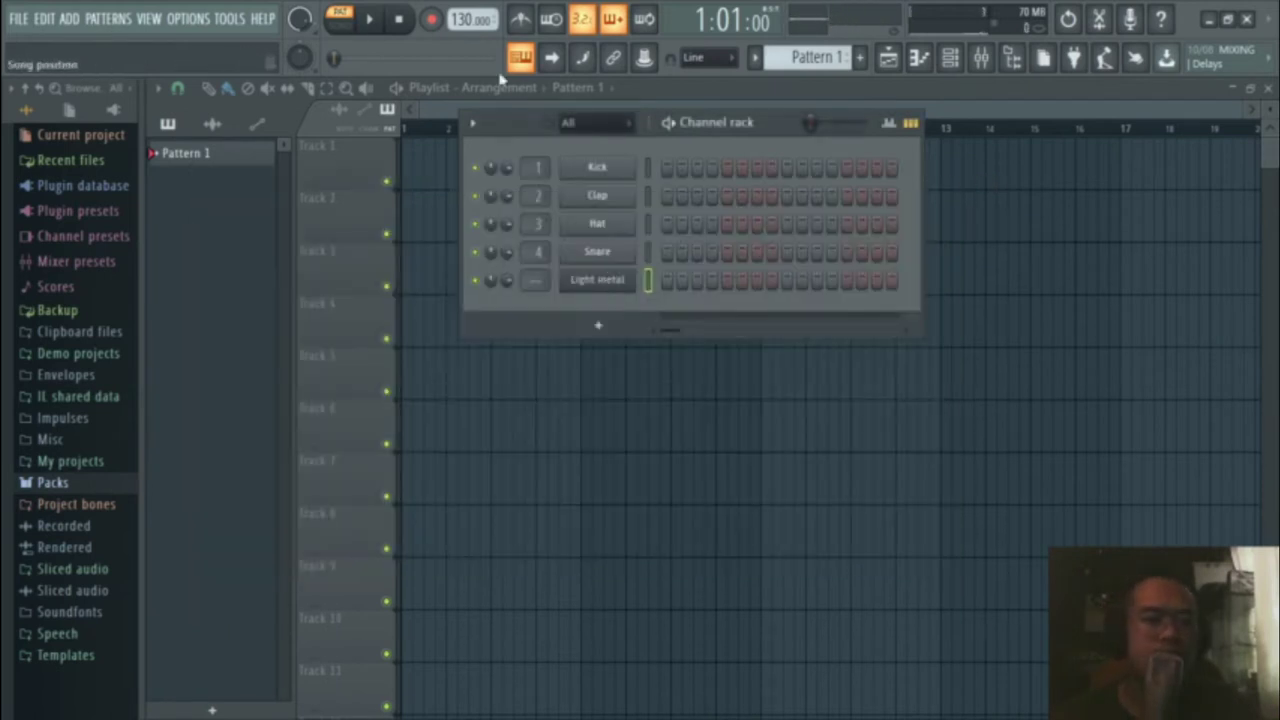
Step: Enable the metronome and open the piano roll for the Light metal channel
{"action": "left_click", "coordinate": [521, 21]}
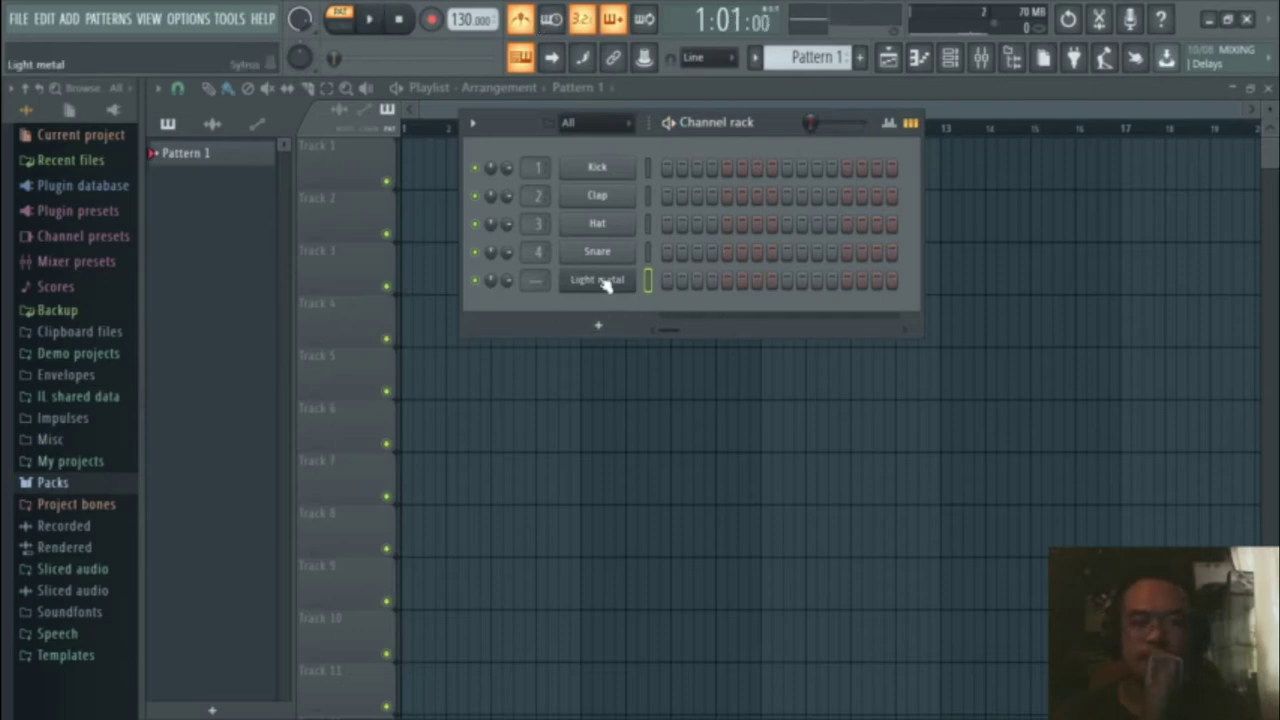
{"action": "right_click", "coordinate": [604, 284]}
{"action": "left_click", "coordinate": [670, 280]}
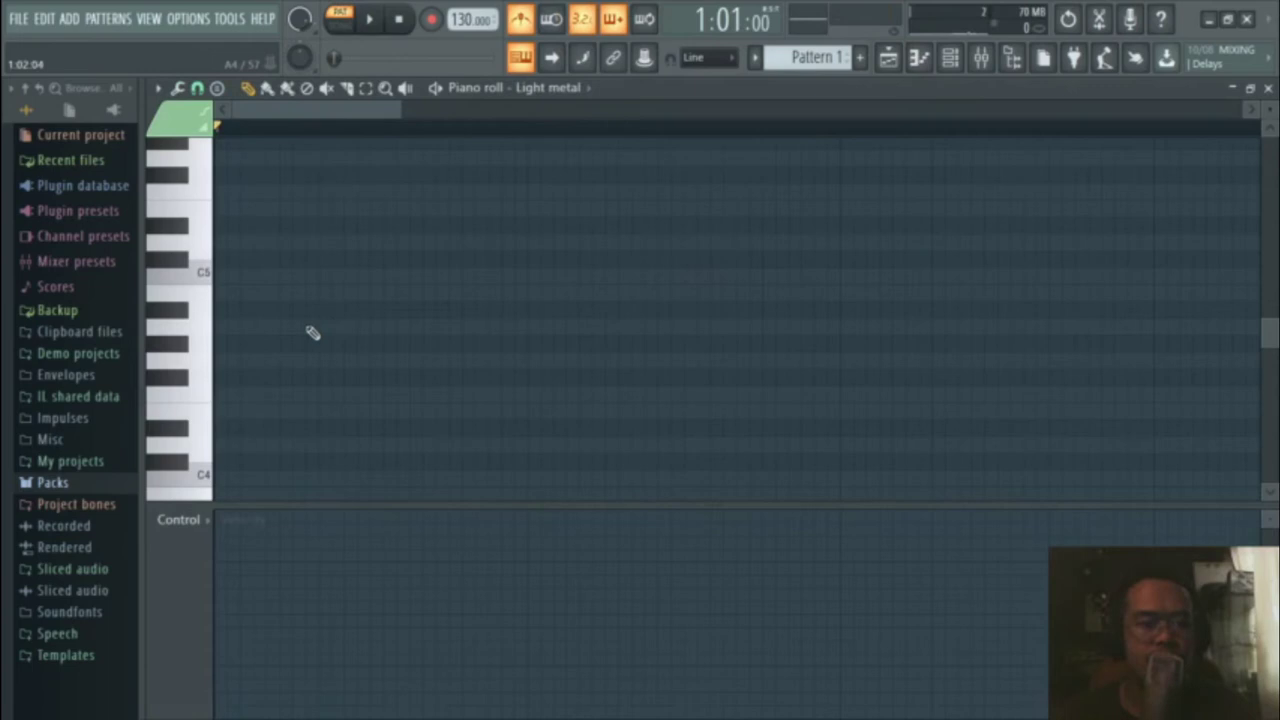
Step: Place a C5 note at the start of the pattern and lengthen it to 4 steps
{"action": "scroll", "coordinate": [280, 400], "scroll_direction": "down", "scroll_amount": 3}
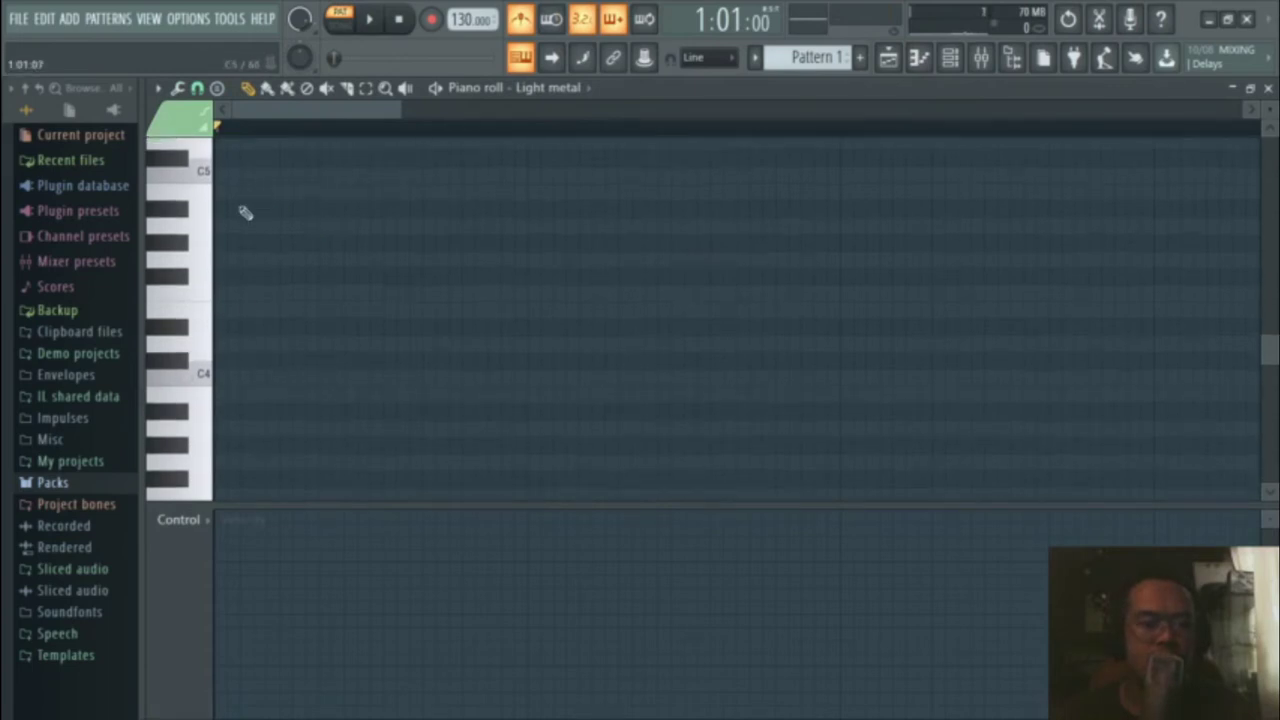
{"action": "left_click", "coordinate": [247, 383]}
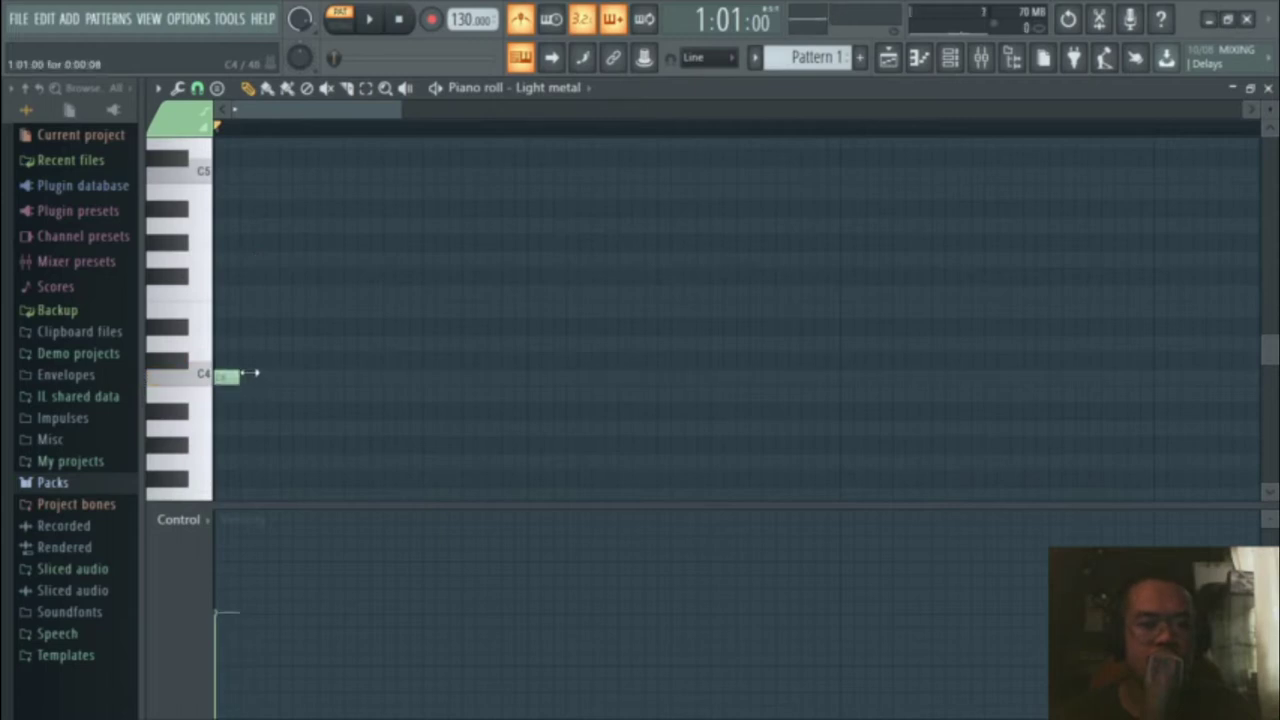
{"action": "left_click_drag", "start_coordinate": [227, 377], "coordinate": [225, 168]}
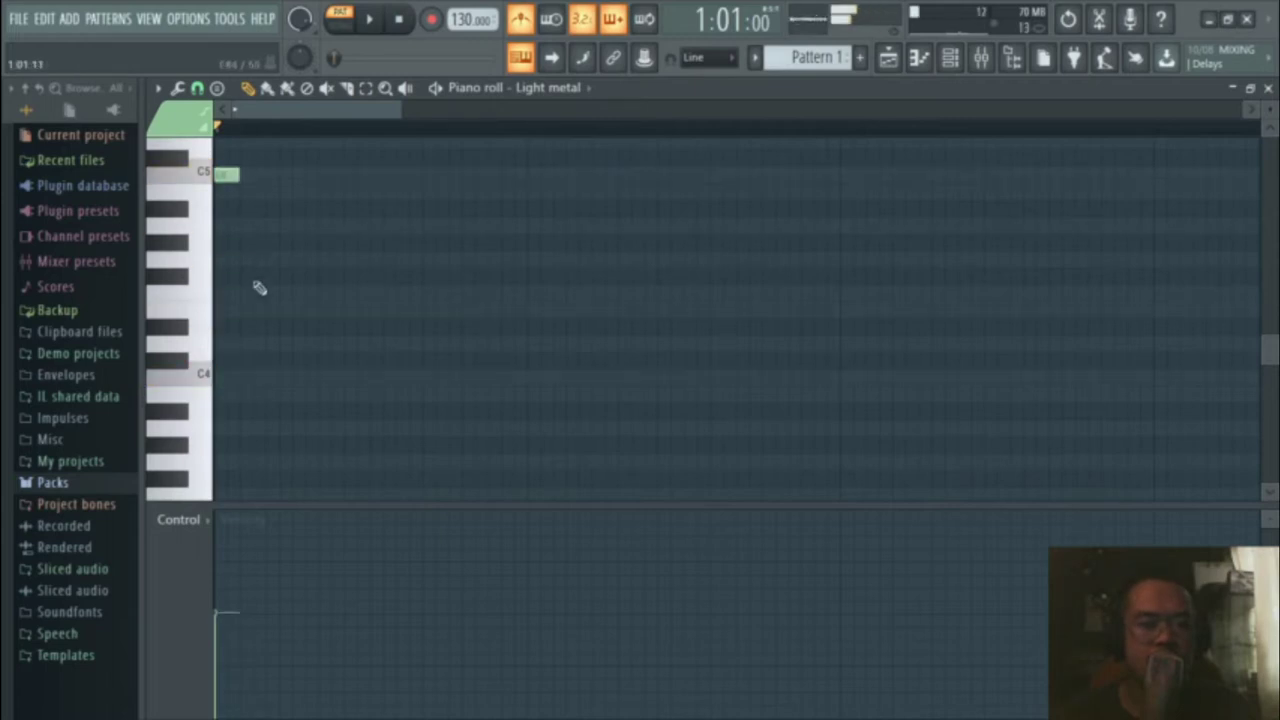
{"action": "scroll", "coordinate": [240, 300], "scroll_direction": "up", "scroll_amount": 4}
{"action": "key", "text": "space"}
{"action": "key", "text": "space"}
{"action": "key", "text": "space"}
{"action": "key", "text": "space"}
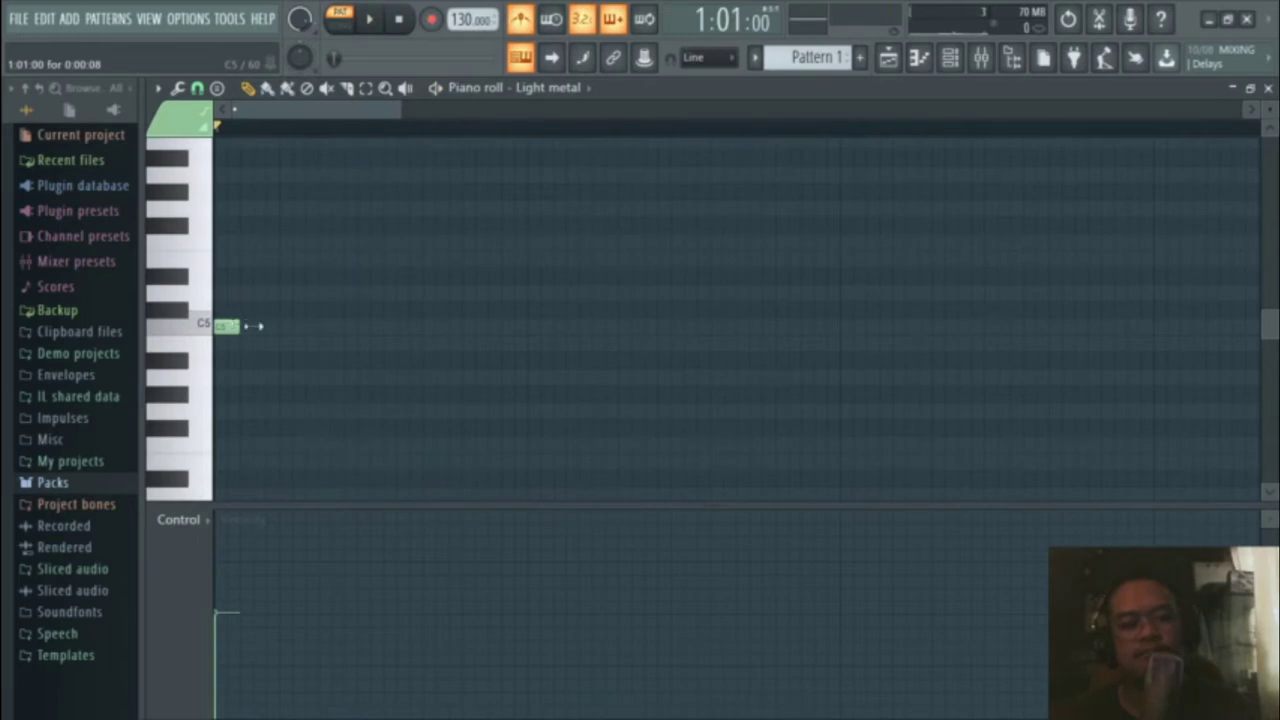
{"action": "left_click_drag", "start_coordinate": [245, 323], "coordinate": [521, 334]}
{"action": "key", "text": "space"}
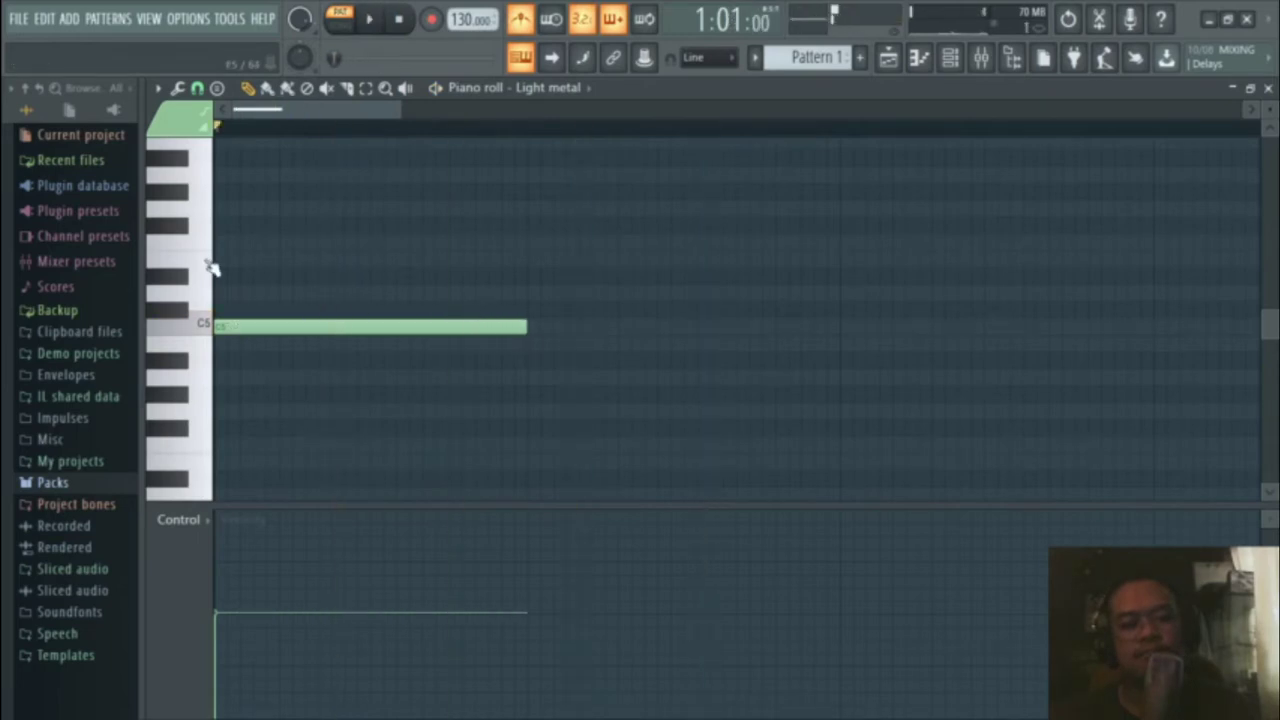
Step: Add a 4-step F#5 note above the first one and raise the lower note to C#5
{"action": "mouse_move", "coordinate": [237, 268]}
{"action": "left_mouse_down"}
{"action": "mouse_move", "coordinate": [238, 230]}
{"action": "mouse_move", "coordinate": [222, 222]}
{"action": "left_mouse_up"}
{"action": "key", "text": "space"}
{"action": "key", "text": "space"}
{"action": "key", "text": "space"}
{"action": "key", "text": "space"}
{"action": "left_click_drag", "start_coordinate": [243, 328], "coordinate": [224, 308]}
{"action": "key", "text": "space"}
{"action": "key", "text": "space"}
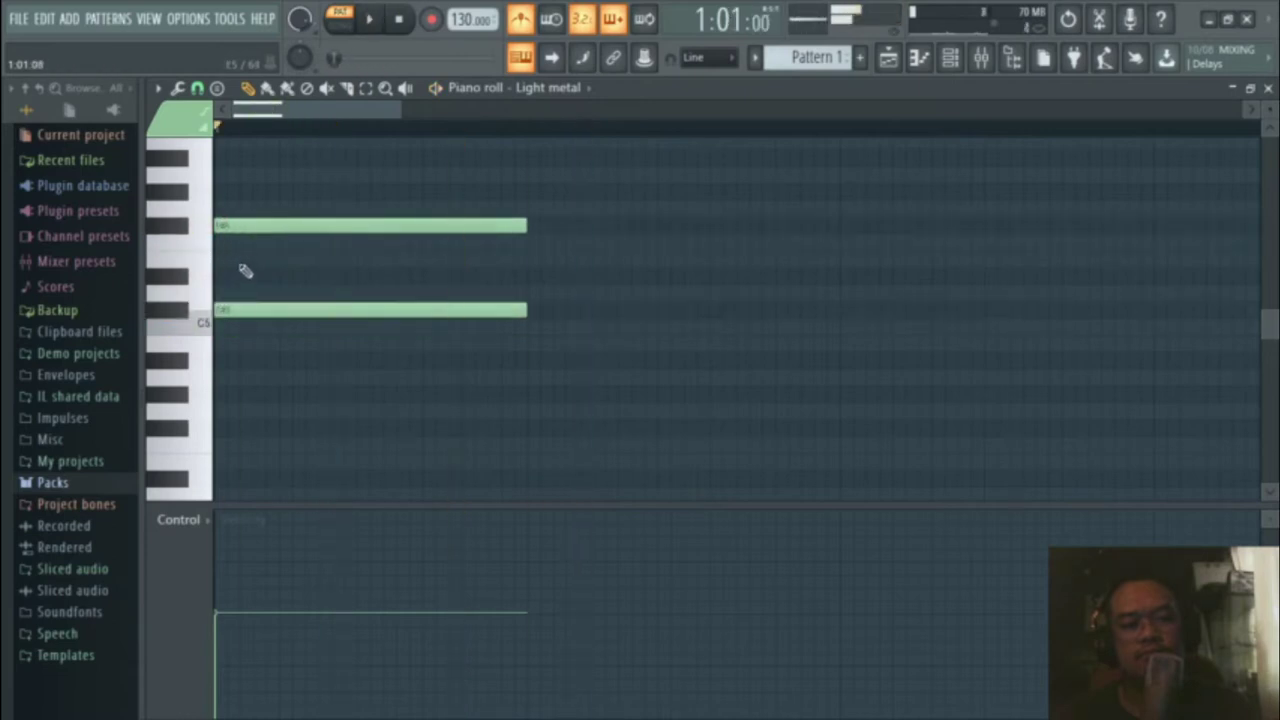
Step: Add a D#5 note as the chord's middle voice and raise the top note to G#5
{"action": "left_click_drag", "start_coordinate": [228, 260], "coordinate": [226, 277]}
{"action": "key", "text": "space"}
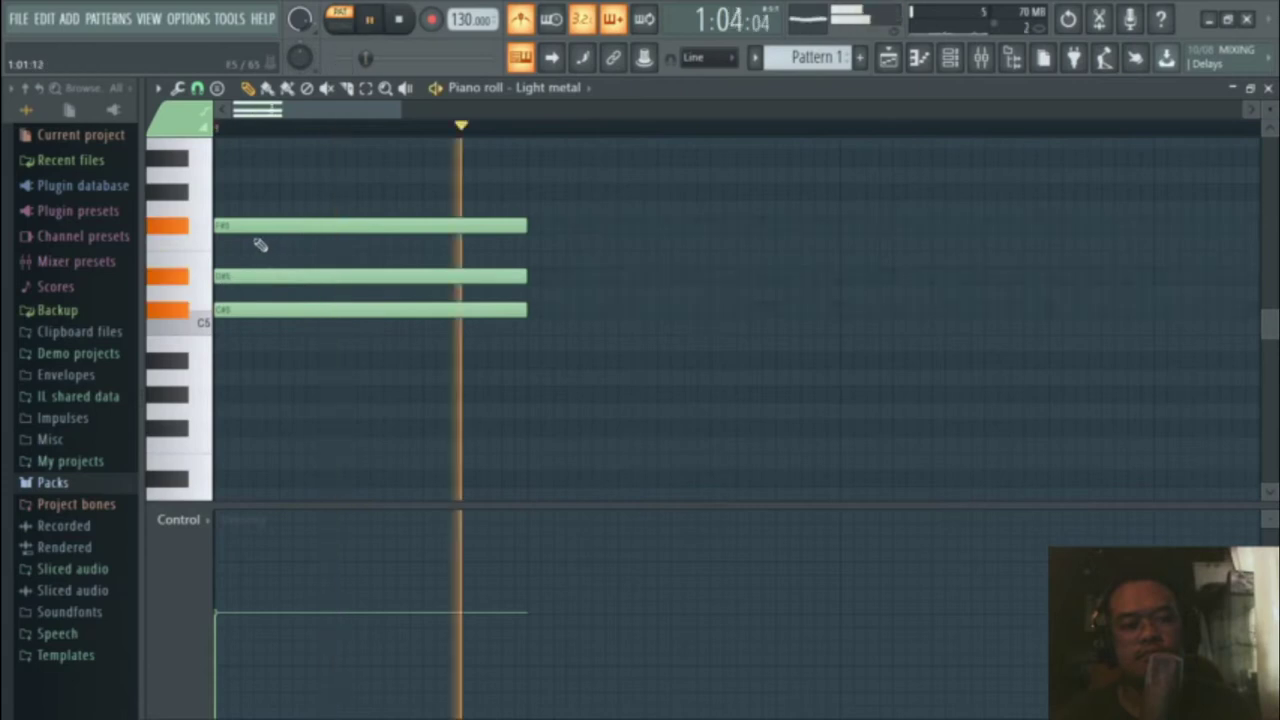
{"action": "key", "text": "space"}
{"action": "left_click_drag", "start_coordinate": [240, 222], "coordinate": [234, 186]}
{"action": "key", "text": "space"}
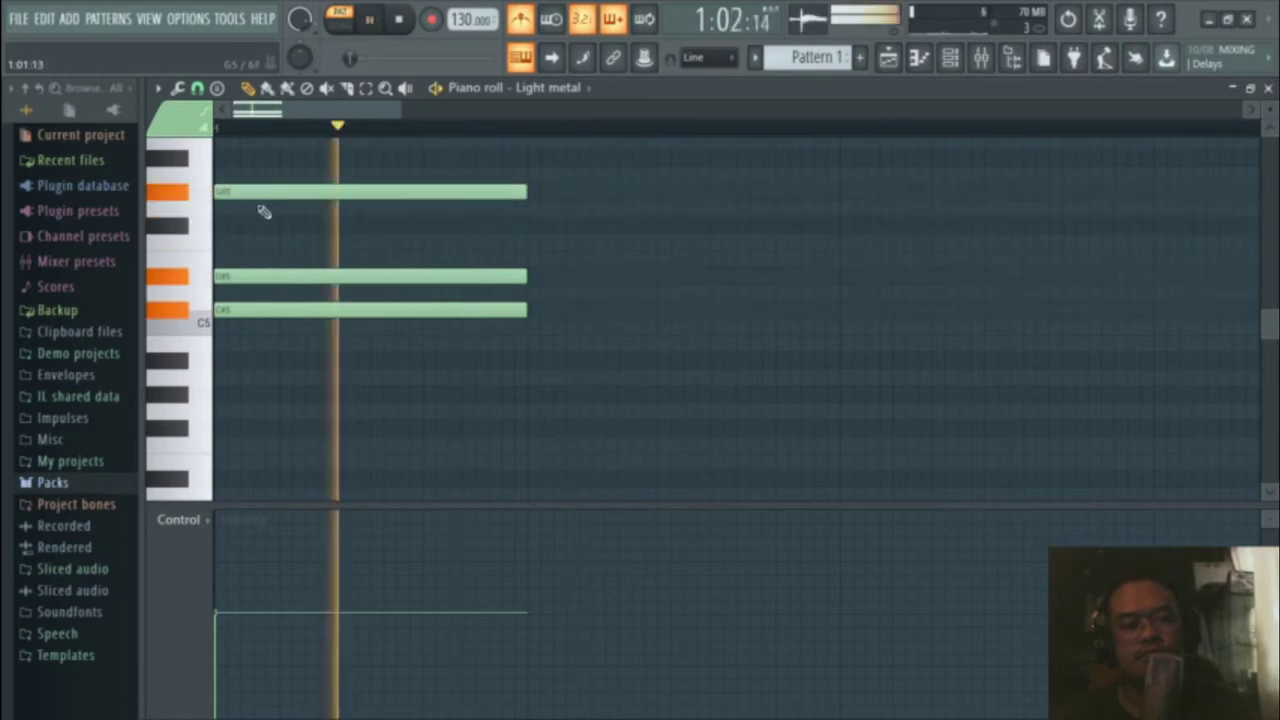
{"action": "key", "text": "space"}
Step: Raise the chord's middle note to E5 and play the chord back
{"action": "mouse_move", "coordinate": [226, 272]}
{"action": "left_mouse_down"}
{"action": "mouse_move", "coordinate": [234, 242]}
{"action": "mouse_move", "coordinate": [214, 257]}
{"action": "left_mouse_up"}
{"action": "key", "text": "space"}
{"action": "key", "text": "space"}
{"action": "key", "text": "space"}
{"action": "key", "text": "space"}
{"action": "key", "text": "space"}
{"action": "key", "text": "space"}
{"action": "key", "text": "space"}
{"action": "key", "text": "space"}
Step: Build a second 4-step chord of C#5, F5 and G#5 directly after the first and play both
{"action": "left_click", "coordinate": [536, 308]}
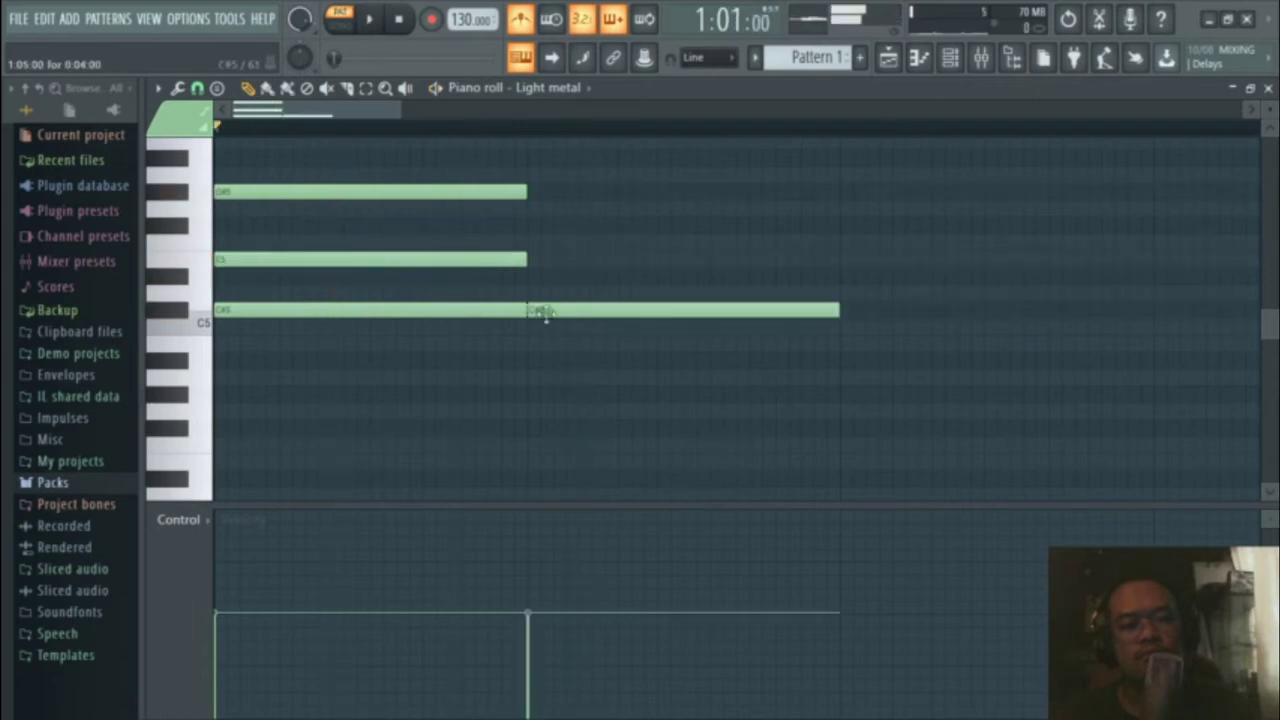
{"action": "left_click", "coordinate": [534, 243]}
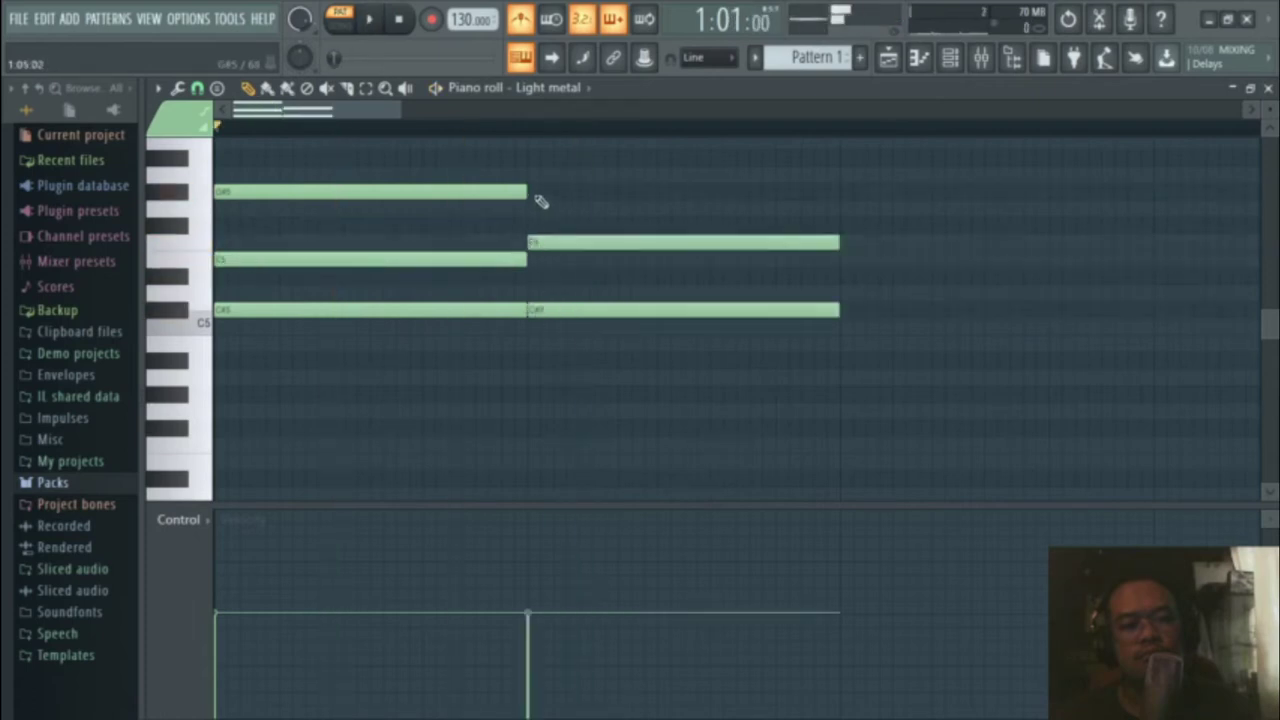
{"action": "left_click", "coordinate": [555, 190]}
{"action": "key", "text": "space"}
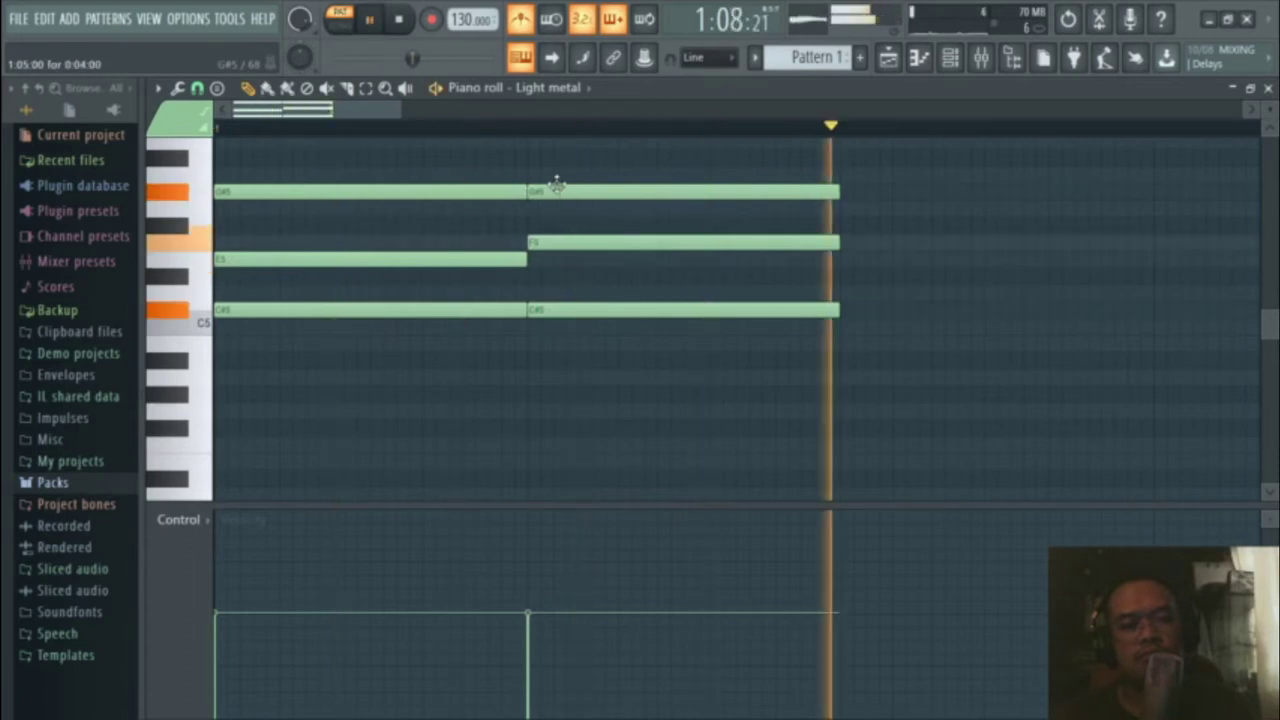
{"action": "key", "text": "space"}
Step: Raise the second chord's top note to A5 and its middle note to F#5, checking by playback
{"action": "left_click_drag", "start_coordinate": [551, 184], "coordinate": [547, 171]}
{"action": "key", "text": "space"}
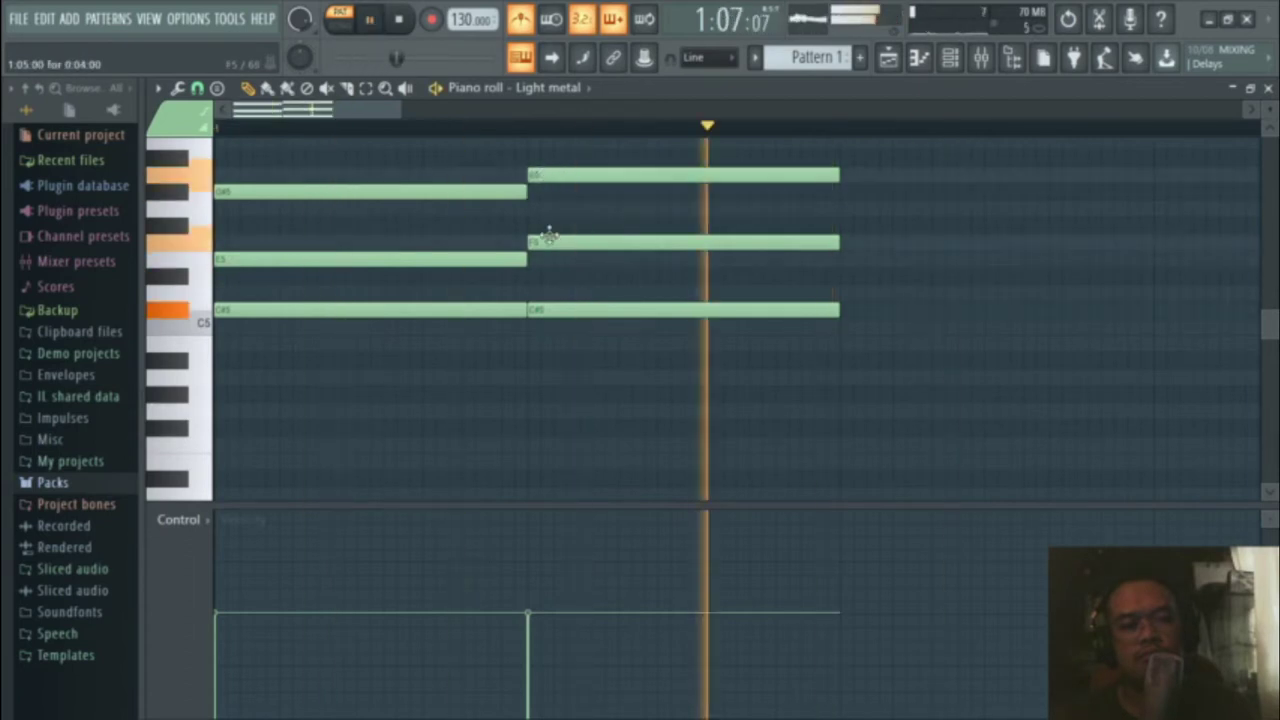
{"action": "key", "text": "space"}
{"action": "left_click_drag", "start_coordinate": [543, 241], "coordinate": [553, 225]}
{"action": "key", "text": "space"}
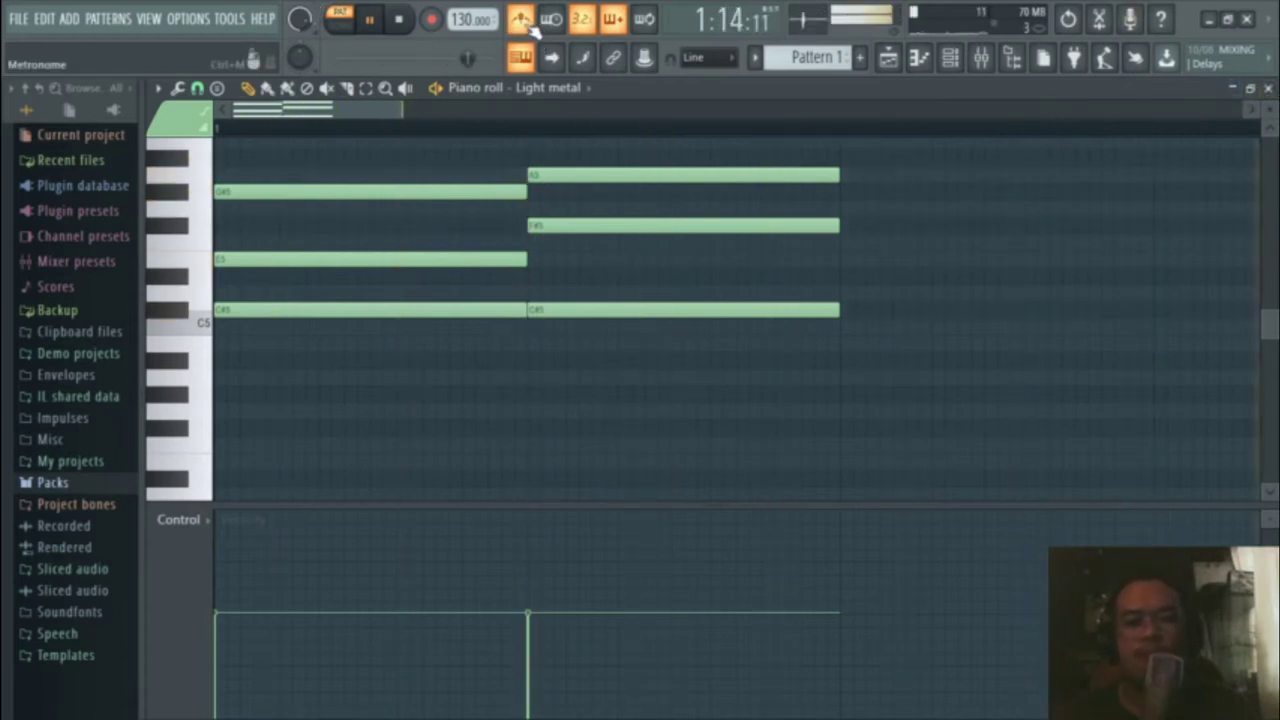
{"action": "key", "text": "space"}
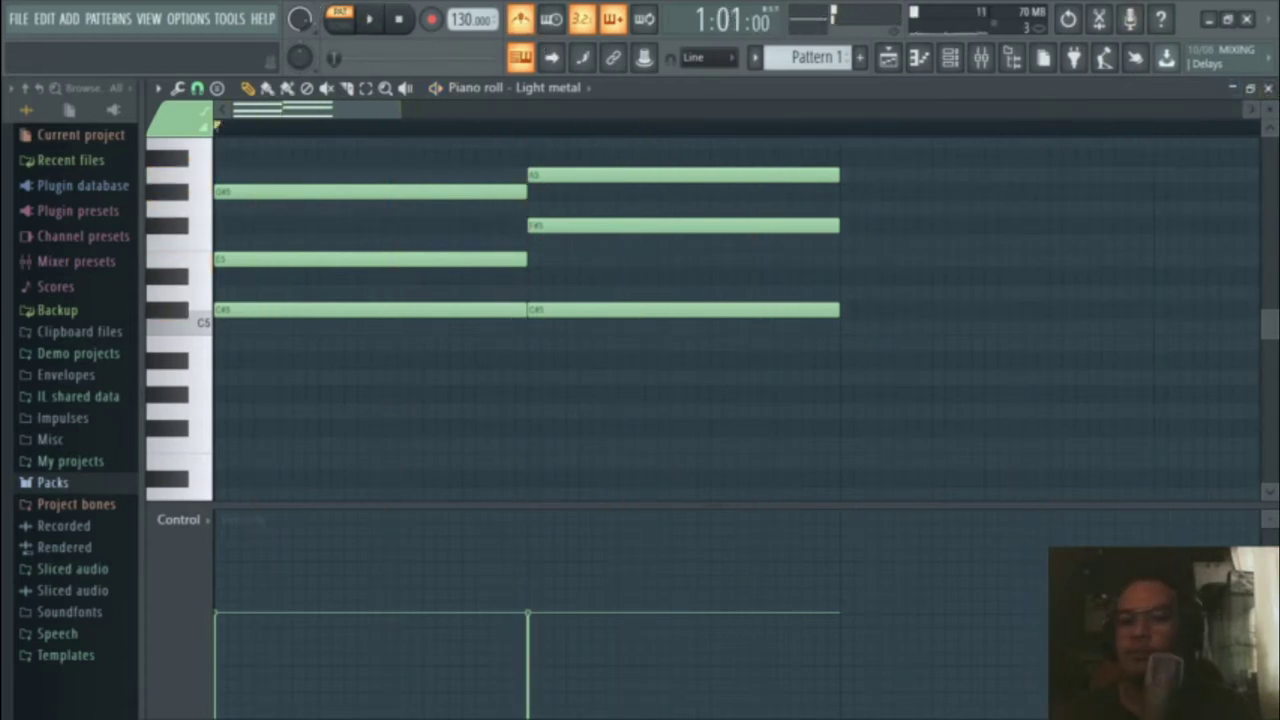
Step: Place Pattern 1 at bar 1 of Track 1 in the playlist and reopen the Light metal piano roll
{"action": "left_click", "coordinate": [1268, 88]}
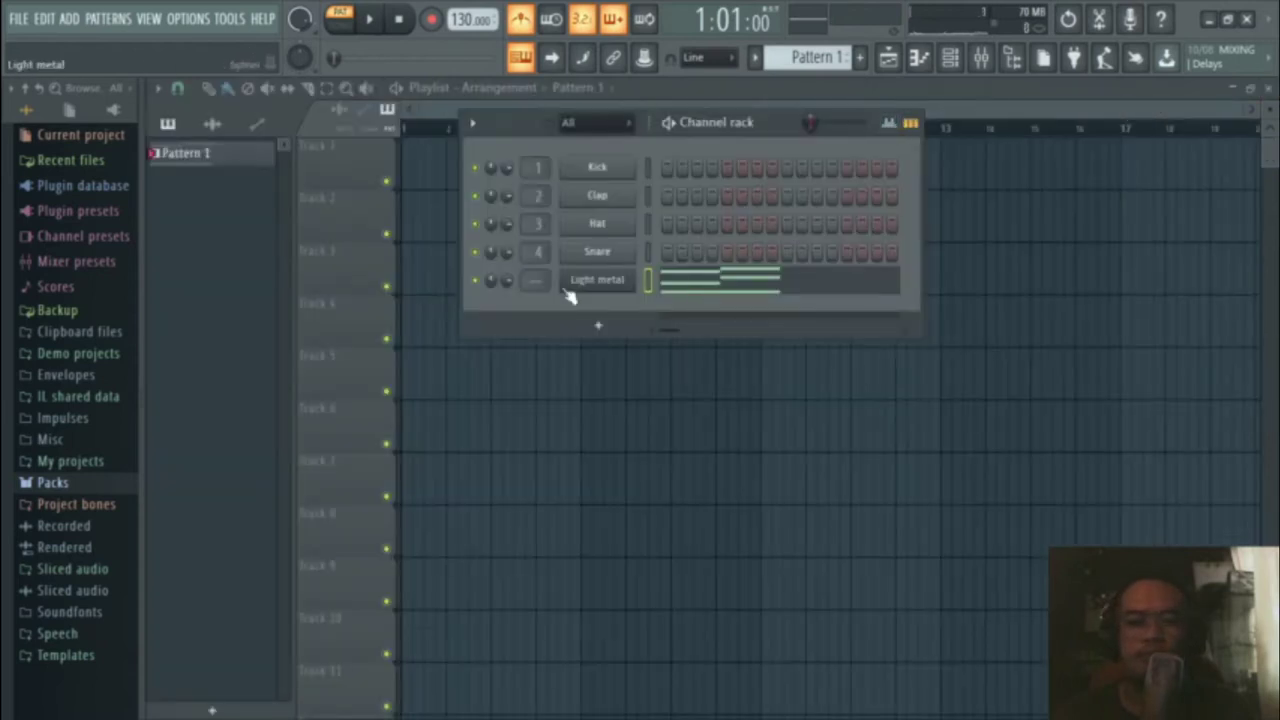
{"action": "left_click", "coordinate": [986, 114]}
{"action": "left_click_drag", "start_coordinate": [444, 163], "coordinate": [414, 166]}
{"action": "key", "text": "space"}
{"action": "key", "text": "space"}
{"action": "left_click", "coordinate": [951, 58]}
{"action": "right_click", "coordinate": [638, 282]}
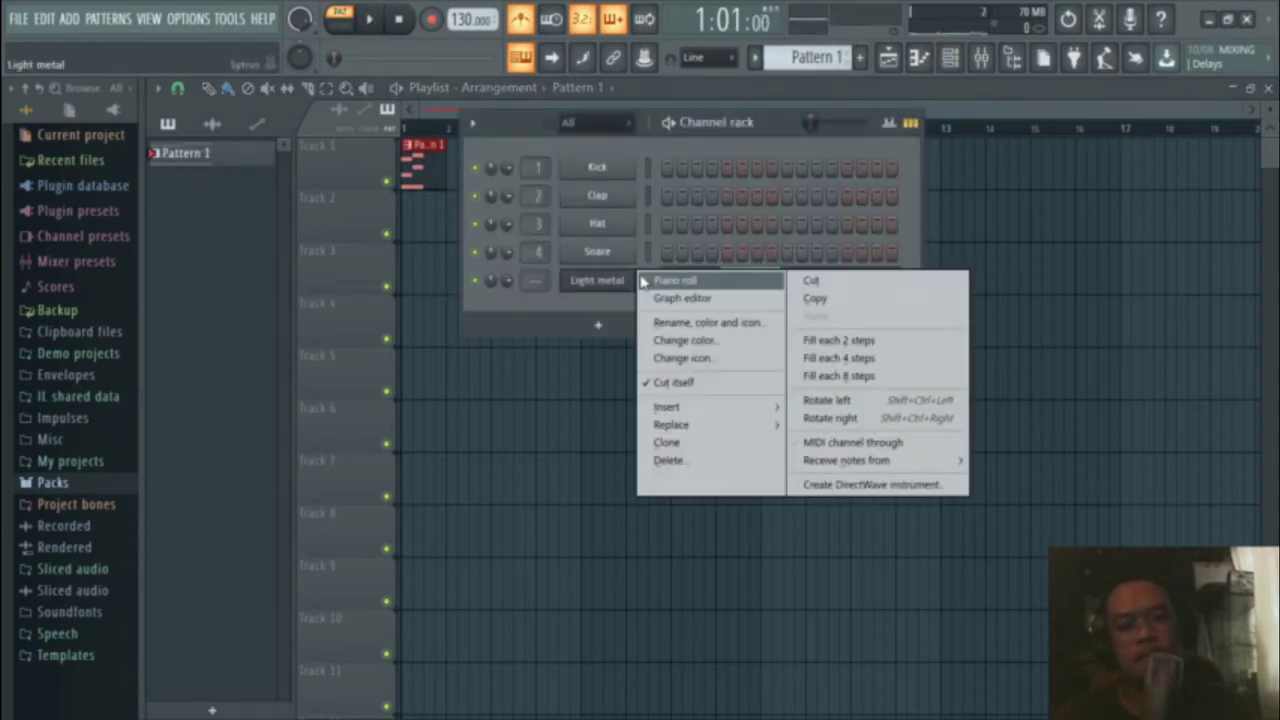
{"action": "left_click", "coordinate": [643, 283]}
Step: Duplicate the two chords directly after the originals and play back the four-chord sequence
{"action": "left_click_drag", "start_coordinate": [940, 189], "coordinate": [520, 330]}
{"action": "left_click_drag", "start_coordinate": [895, 163], "coordinate": [905, 310]}
{"action": "key", "text": "space"}
{"action": "scroll", "coordinate": [738, 374], "scroll_direction": "down", "scroll_amount": 3}
{"action": "left_click", "coordinate": [694, 400], "text": "ctrl"}
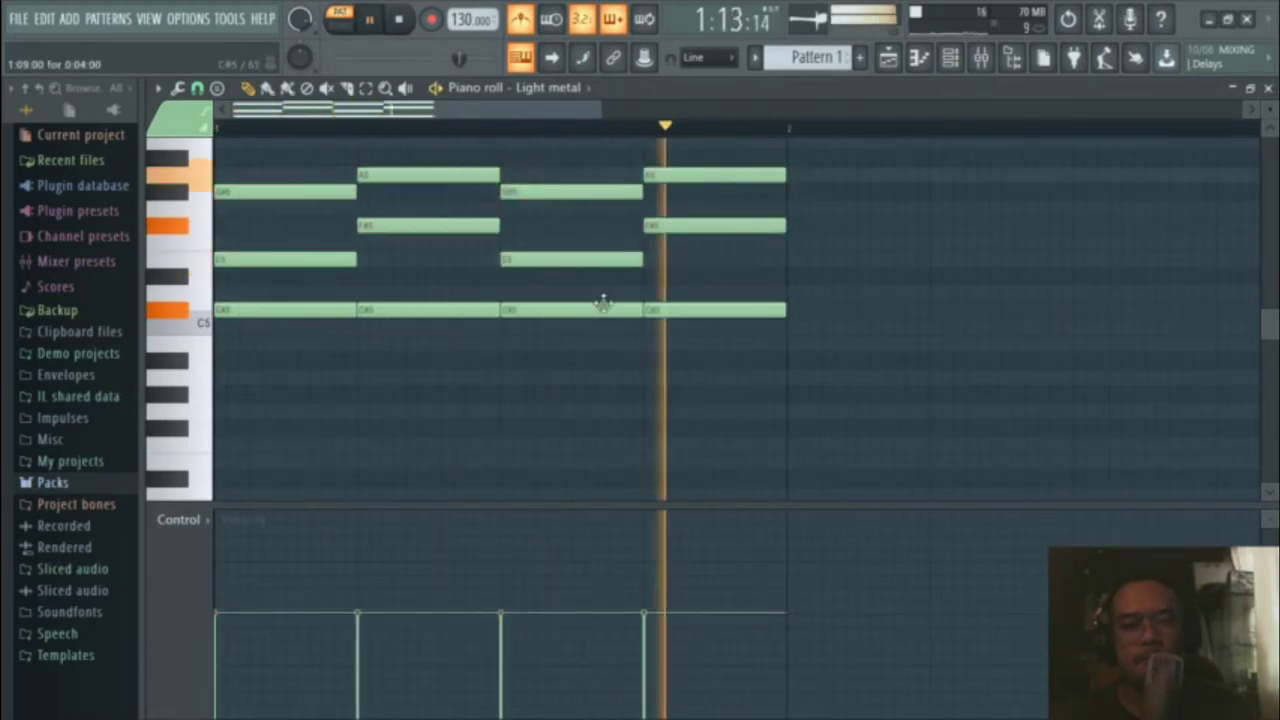
{"action": "scroll", "coordinate": [478, 280], "scroll_direction": "up", "scroll_amount": 3}
{"action": "key", "text": "space"}
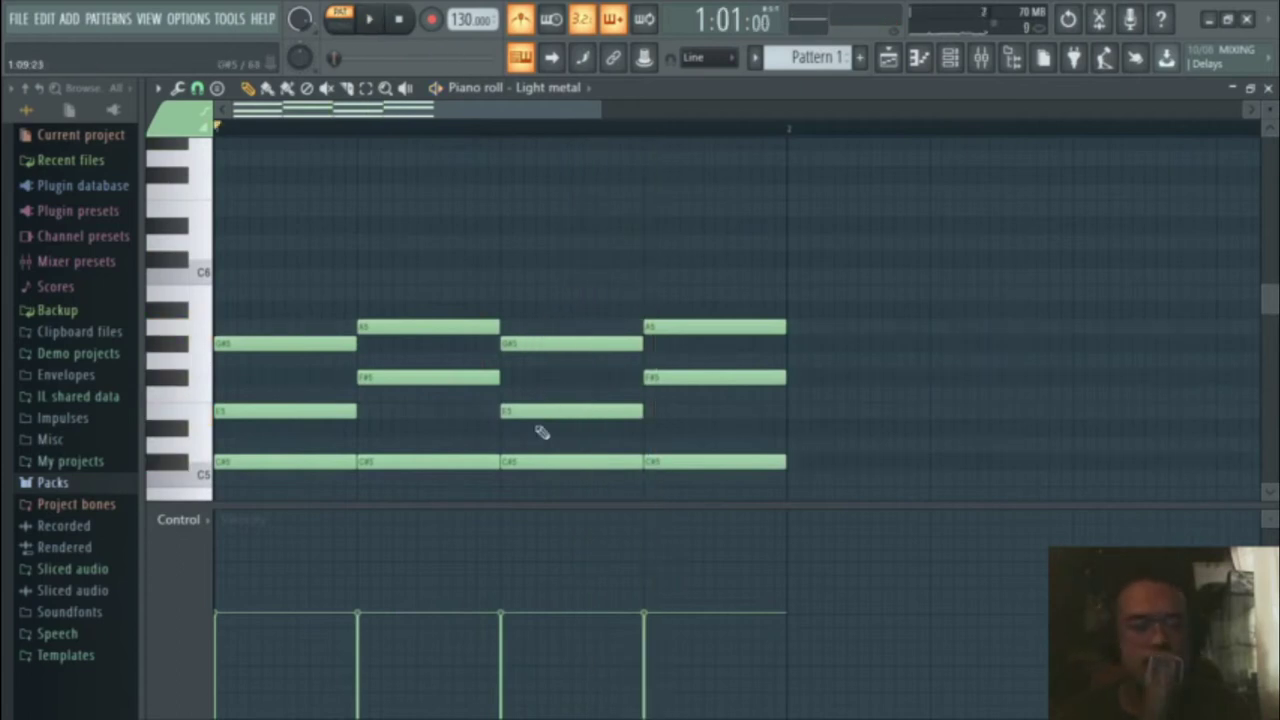
Step: Delete all six notes of the duplicated third and fourth chords and restart playback
{"action": "right_click", "coordinate": [561, 343]}
{"action": "right_click", "coordinate": [565, 410]}
{"action": "right_click", "coordinate": [565, 461]}
{"action": "right_click", "coordinate": [715, 461]}
{"action": "right_click", "coordinate": [712, 377]}
{"action": "right_click", "coordinate": [710, 326]}
{"action": "key", "text": "space"}
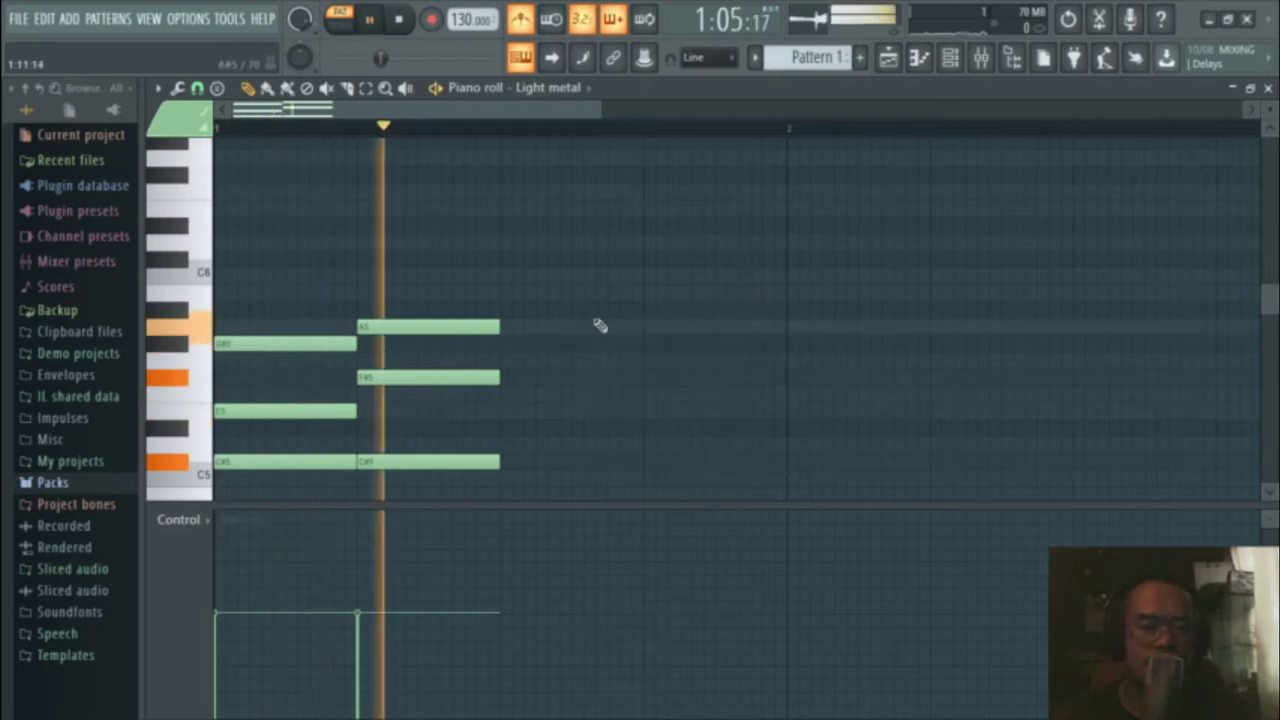
Step: Try a single B5 note after the second chord, lower it to G5, and remove it
{"action": "left_click", "coordinate": [505, 294]}
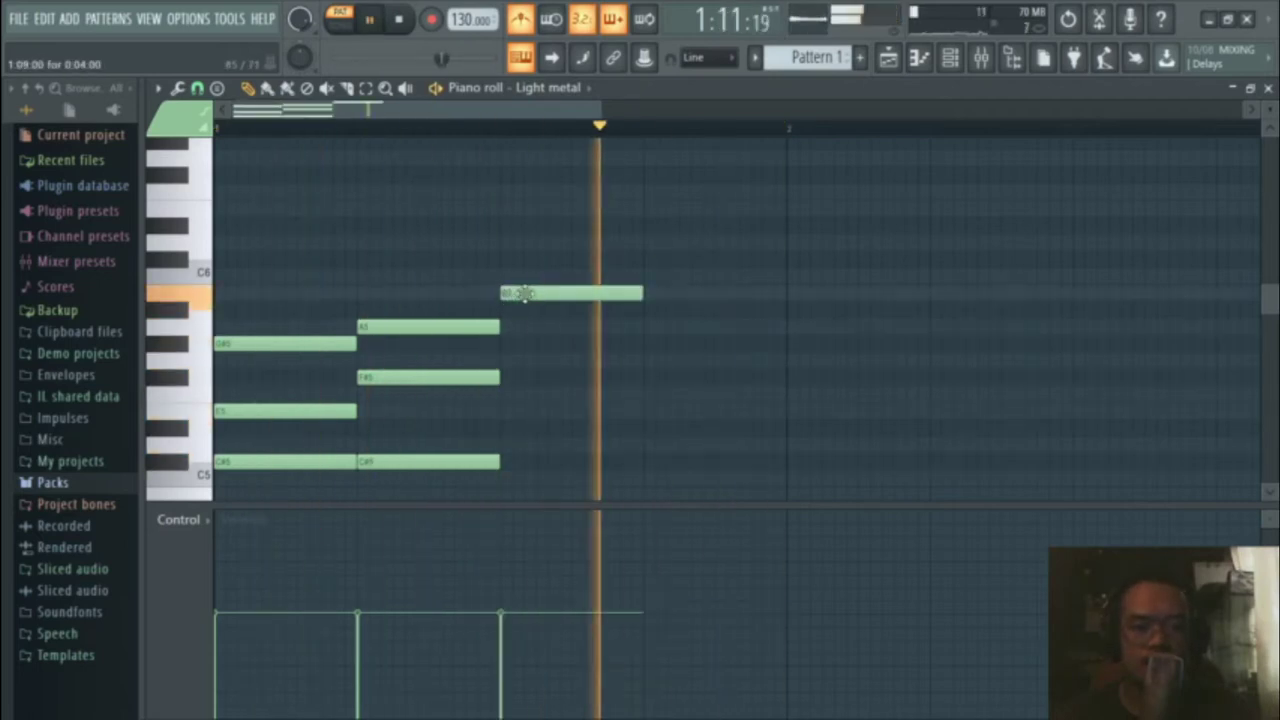
{"action": "key", "text": "space"}
{"action": "left_click_drag", "start_coordinate": [543, 294], "coordinate": [543, 371]}
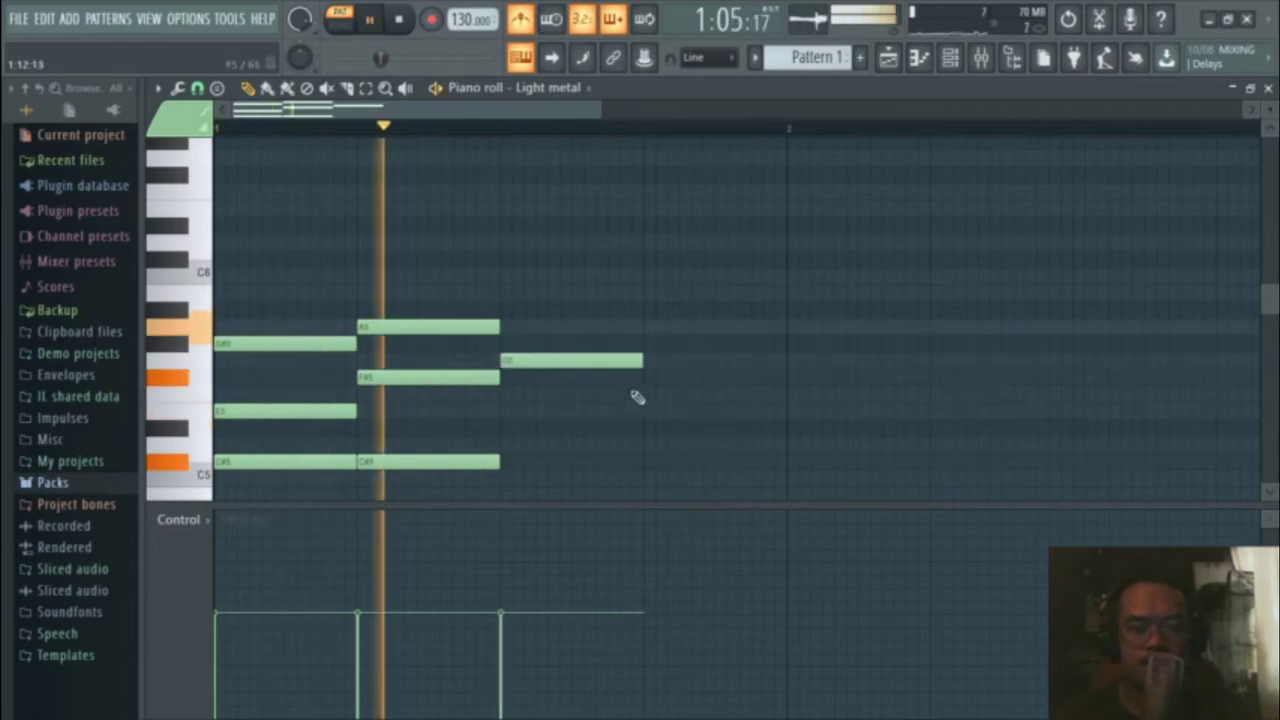
{"action": "key", "text": "space"}
{"action": "right_click", "coordinate": [573, 376]}
{"action": "key", "text": "space"}
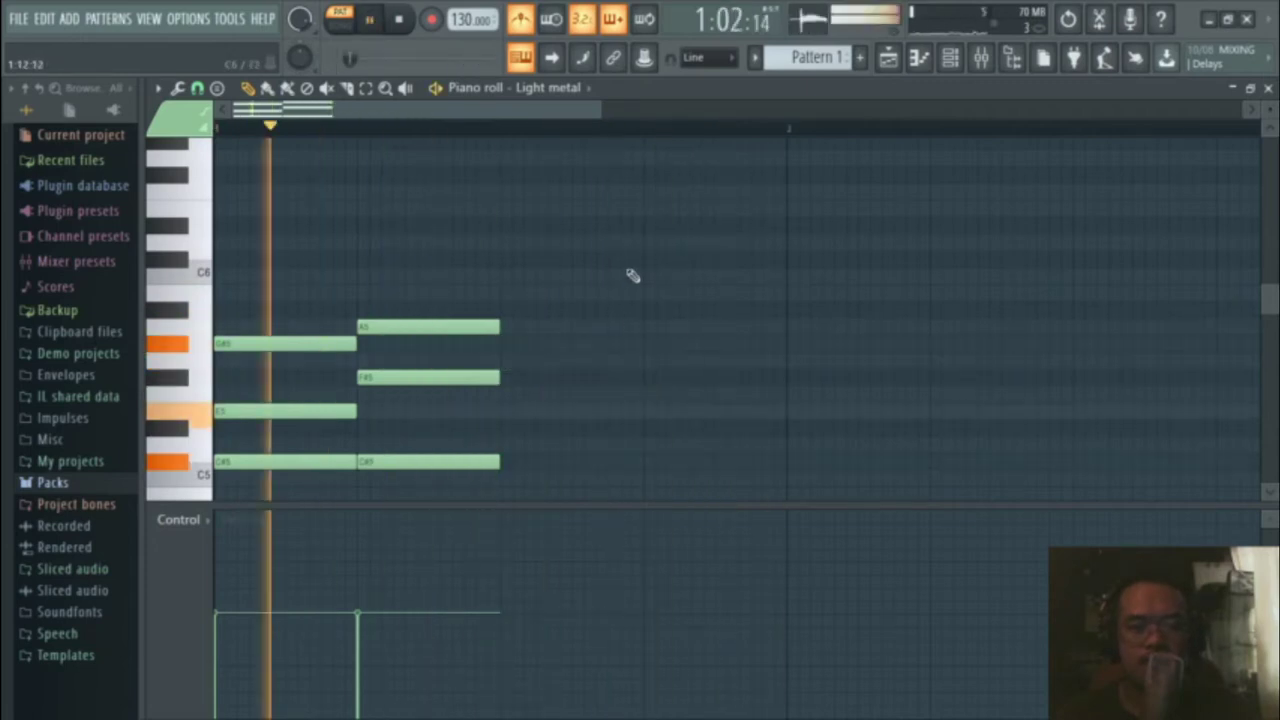
Step: Move the second chord 4 steps later and stretch both chords to 8 steps so they fill the bar
{"action": "left_click_drag", "start_coordinate": [657, 253], "coordinate": [543, 461]}
{"action": "key", "text": "space"}
{"action": "left_click", "coordinate": [423, 397]}
{"action": "left_click_drag", "start_coordinate": [718, 270], "coordinate": [265, 484]}
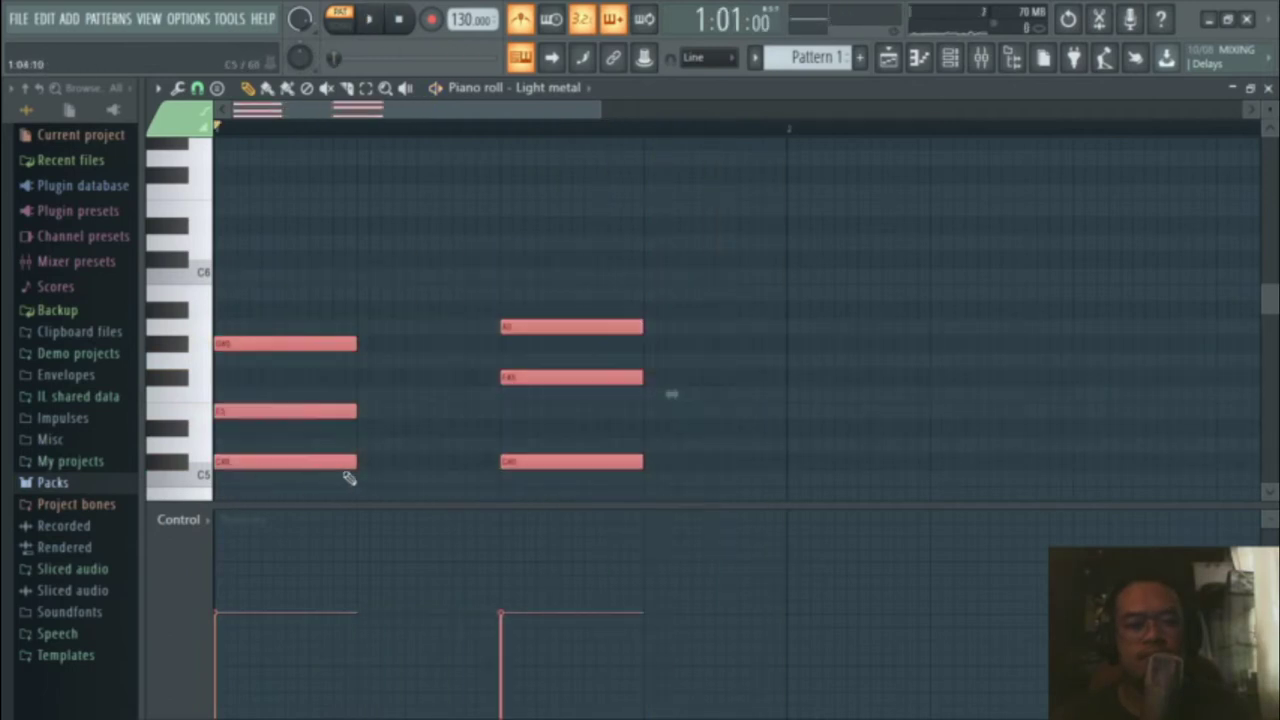
{"action": "left_click_drag", "start_coordinate": [360, 464], "coordinate": [500, 463]}
{"action": "left_click", "coordinate": [563, 429]}
{"action": "key", "text": "space"}
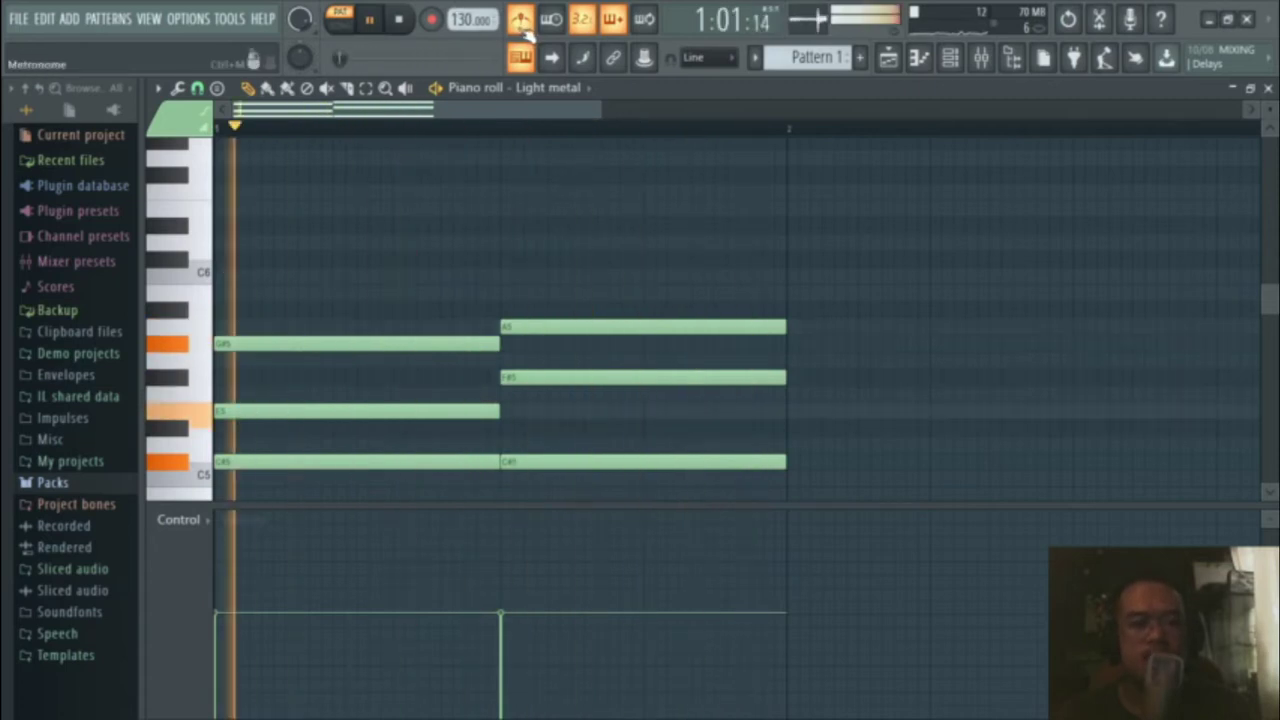
{"action": "key", "text": "space"}
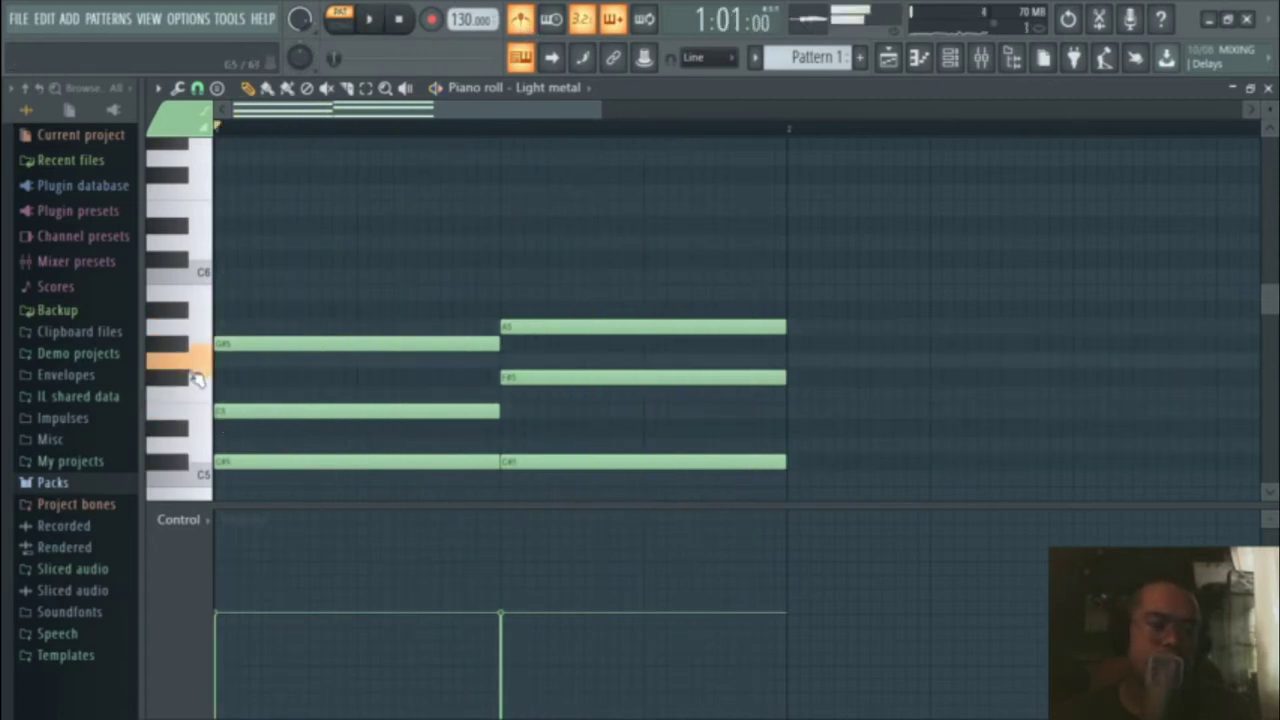
Step: Add an 8-step C#6 note on top of the first chord and play it back
{"action": "left_click", "coordinate": [246, 260]}
{"action": "key", "text": "space"}
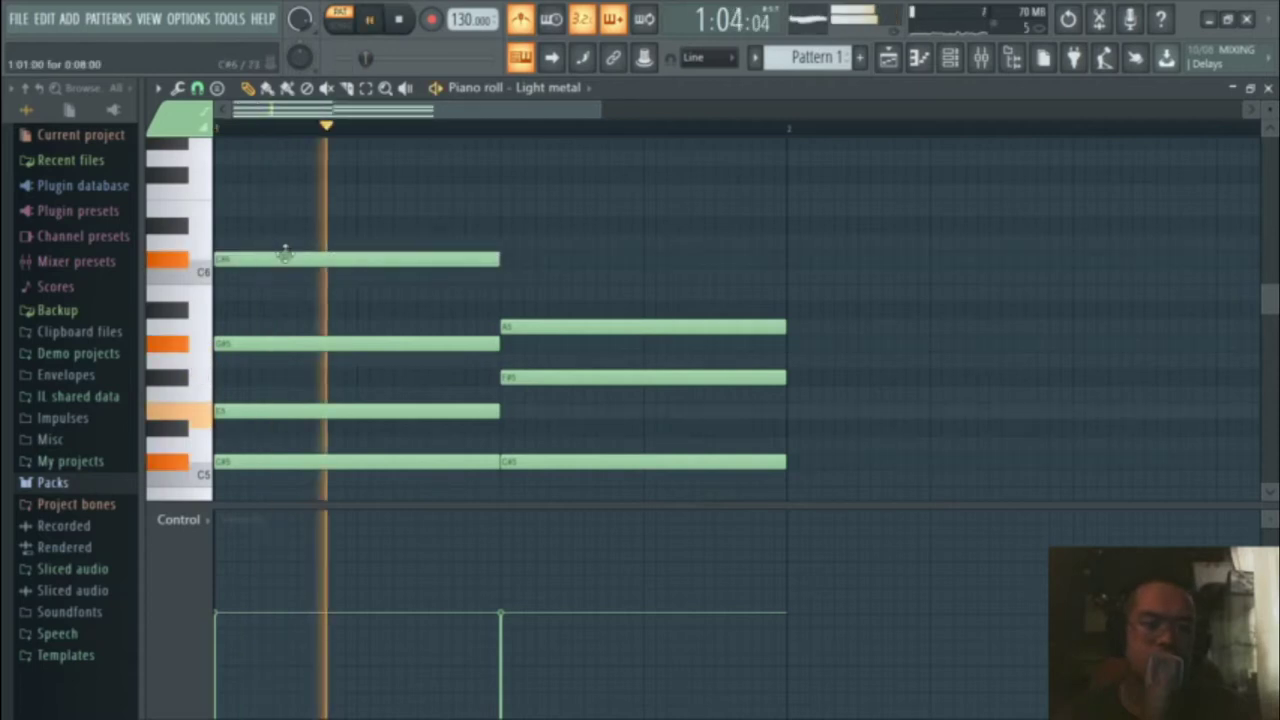
Step: Shorten the C#6 note above the first chord to 16 ticks and place another short C#6 at 1:05, checking with playback
{"action": "key", "text": "space"}
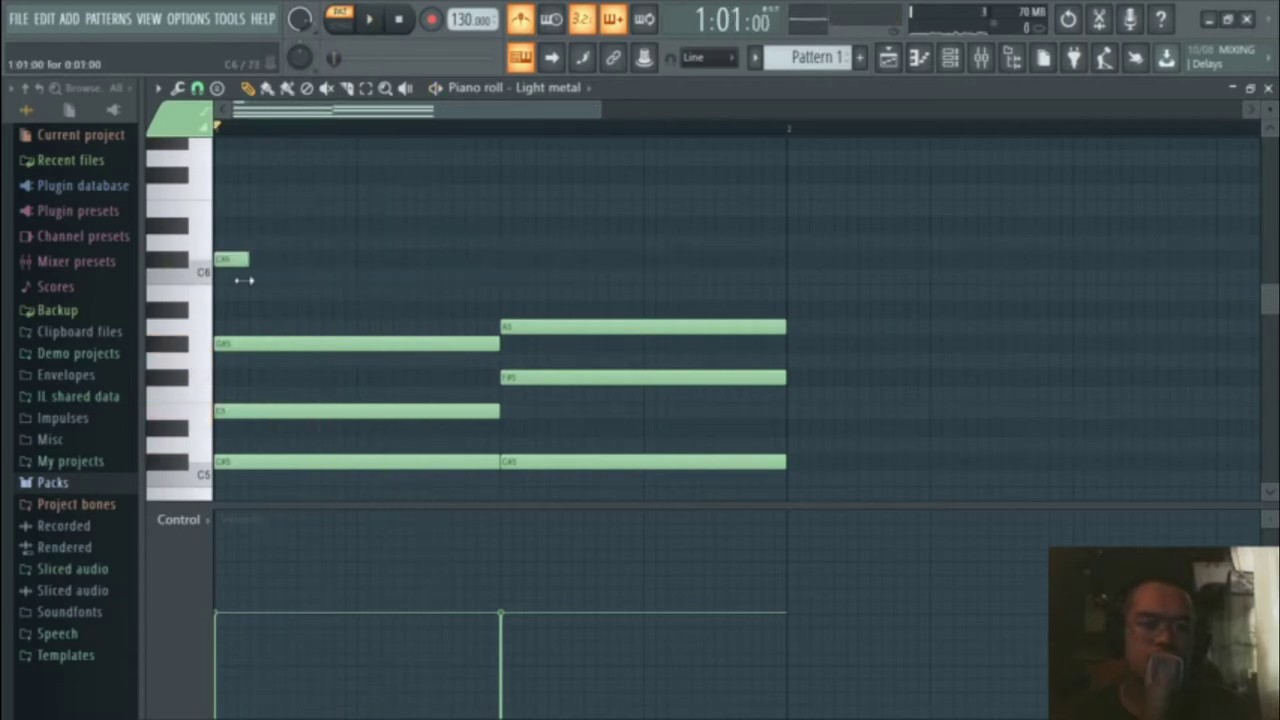
{"action": "key", "text": "space"}
{"action": "key", "text": "space"}
{"action": "key", "text": "space"}
{"action": "key", "text": "space"}
{"action": "left_click", "coordinate": [366, 258]}
{"action": "key", "text": "space"}
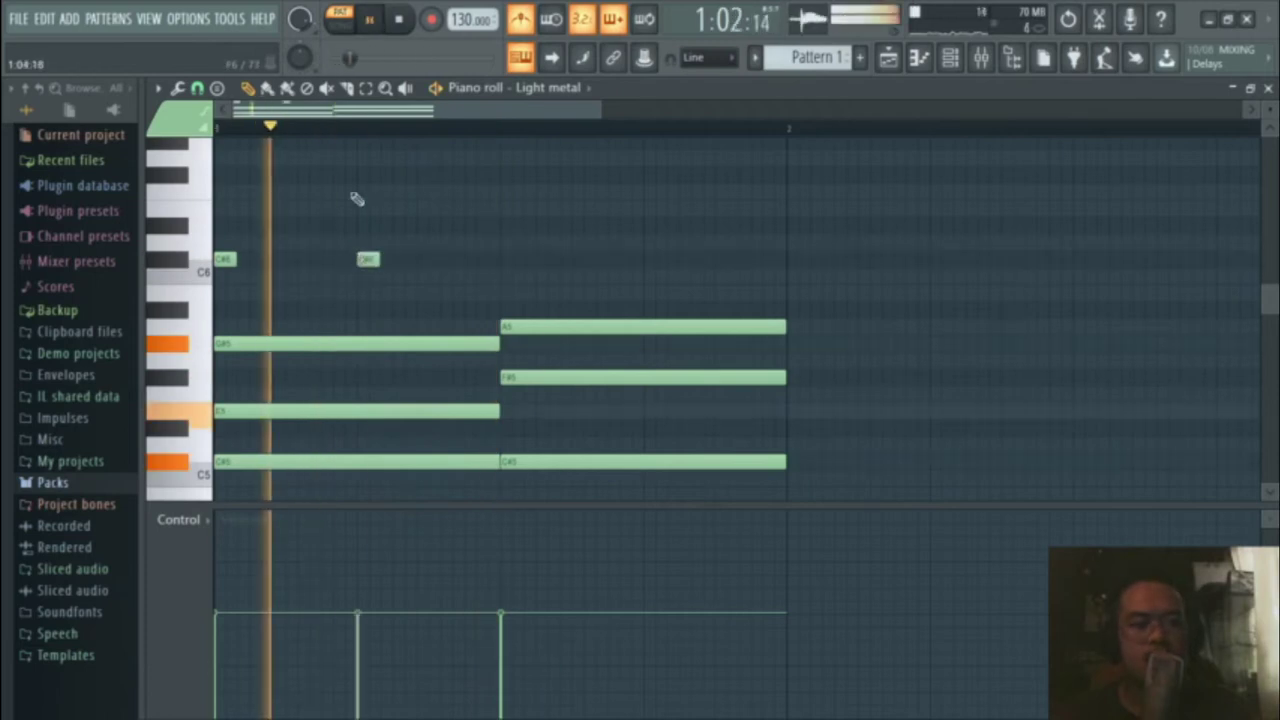
Step: Lower the short note at 1:05, trying B5 and A#5 before settling on F#5, and play the pattern
{"action": "key", "text": "space"}
{"action": "left_click", "coordinate": [367, 259]}
{"action": "key", "text": "space"}
{"action": "left_click_drag", "start_coordinate": [368, 242], "coordinate": [356, 294]}
{"action": "key", "text": "space"}
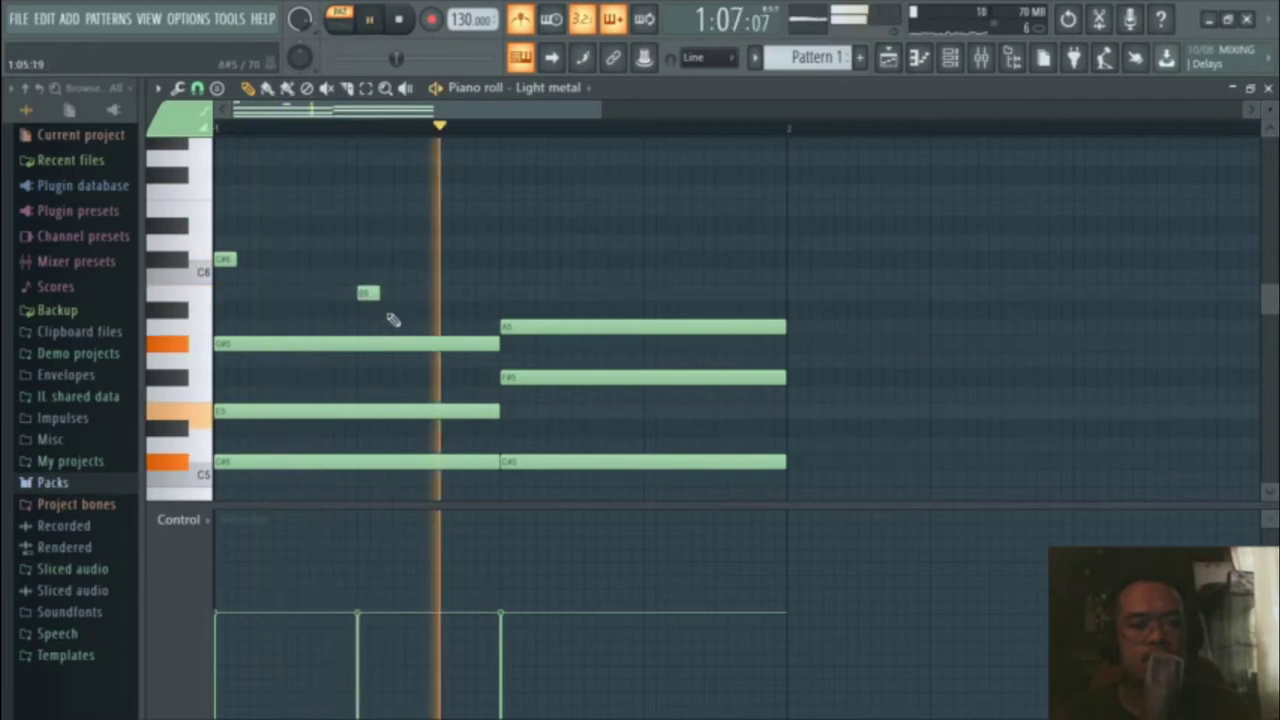
{"action": "key", "text": "space"}
{"action": "key", "text": "space"}
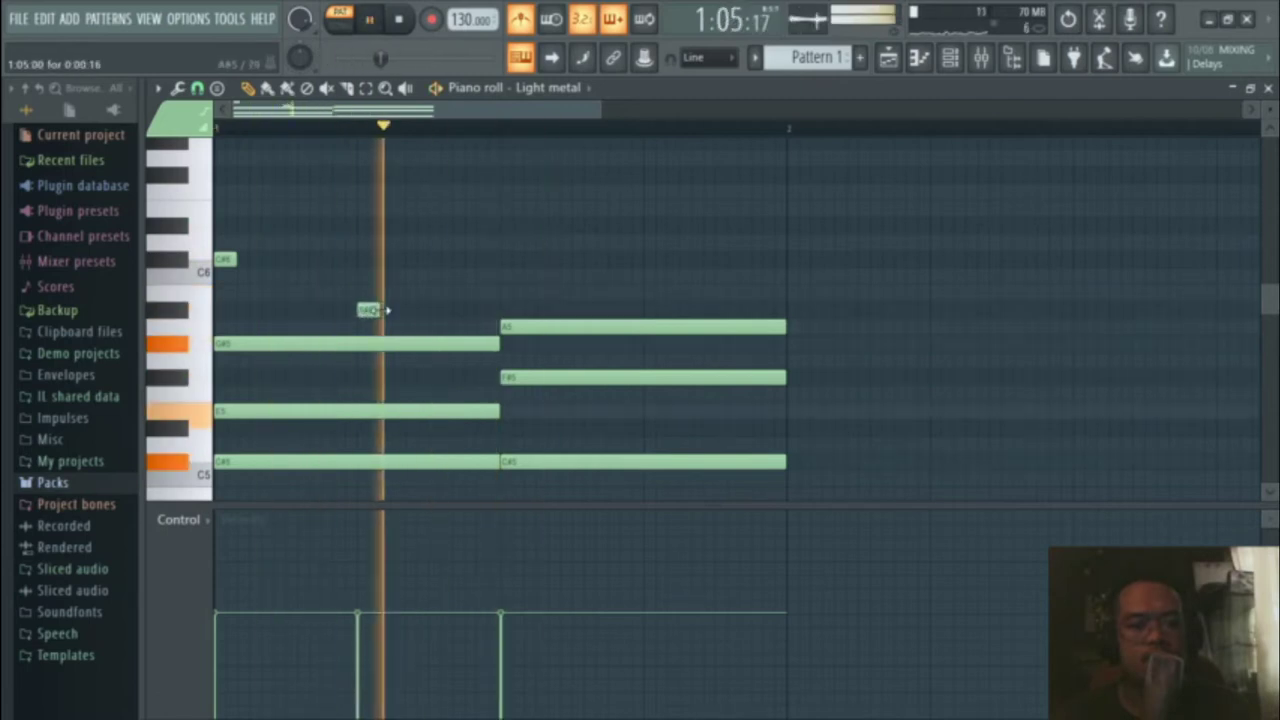
{"action": "key", "text": "space"}
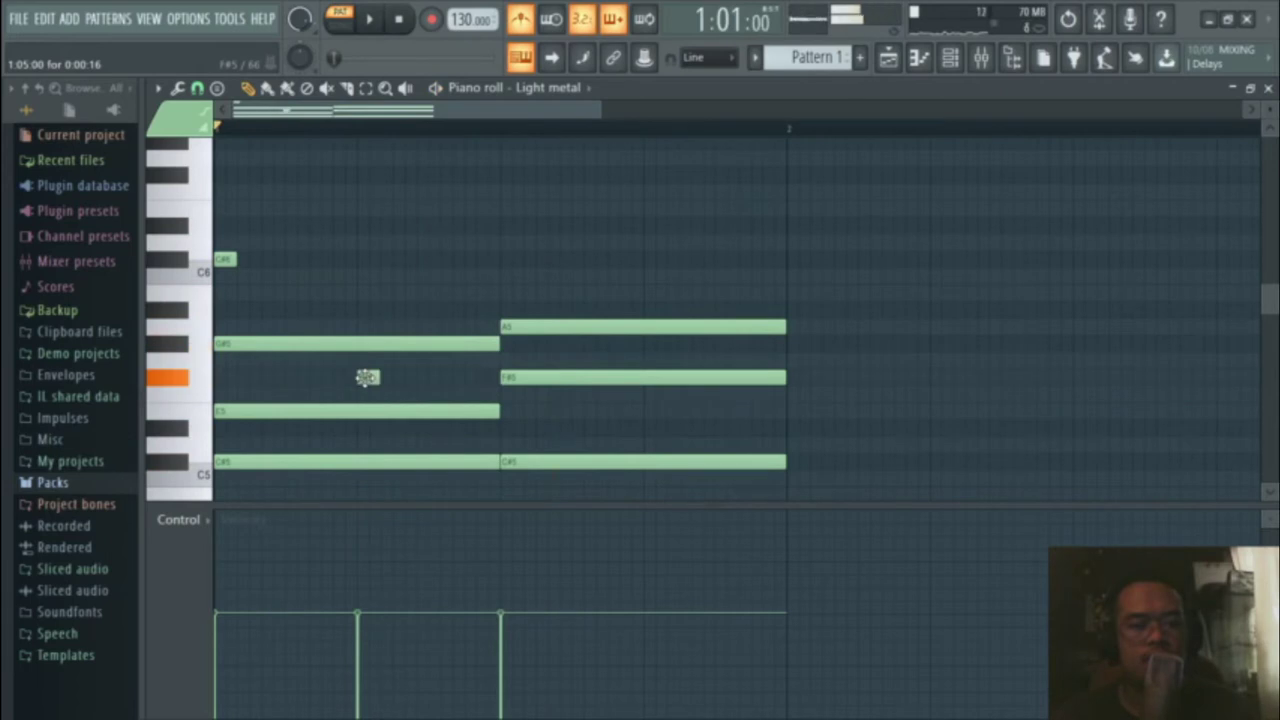
{"action": "key", "text": "space"}
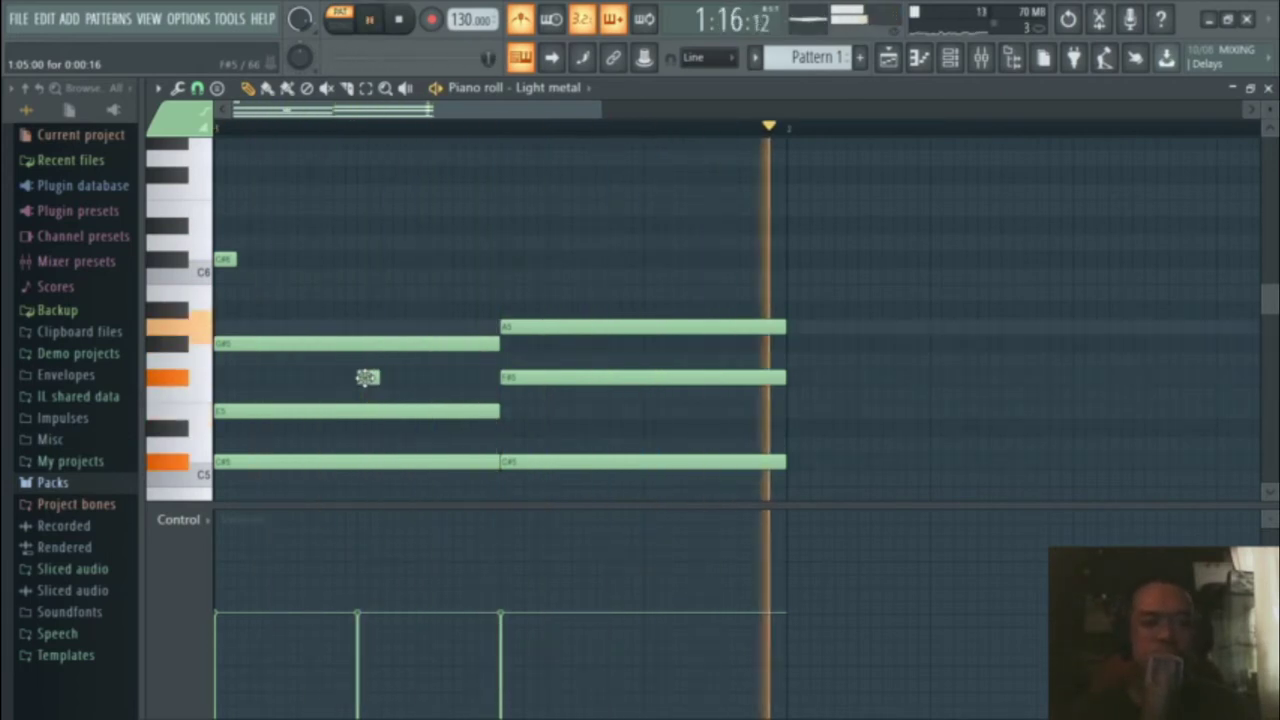
Step: Place a short note at the start of the second chord, raise it from C#6 to D6, and play the pattern
{"action": "key", "text": "space"}
{"action": "key", "text": "space"}
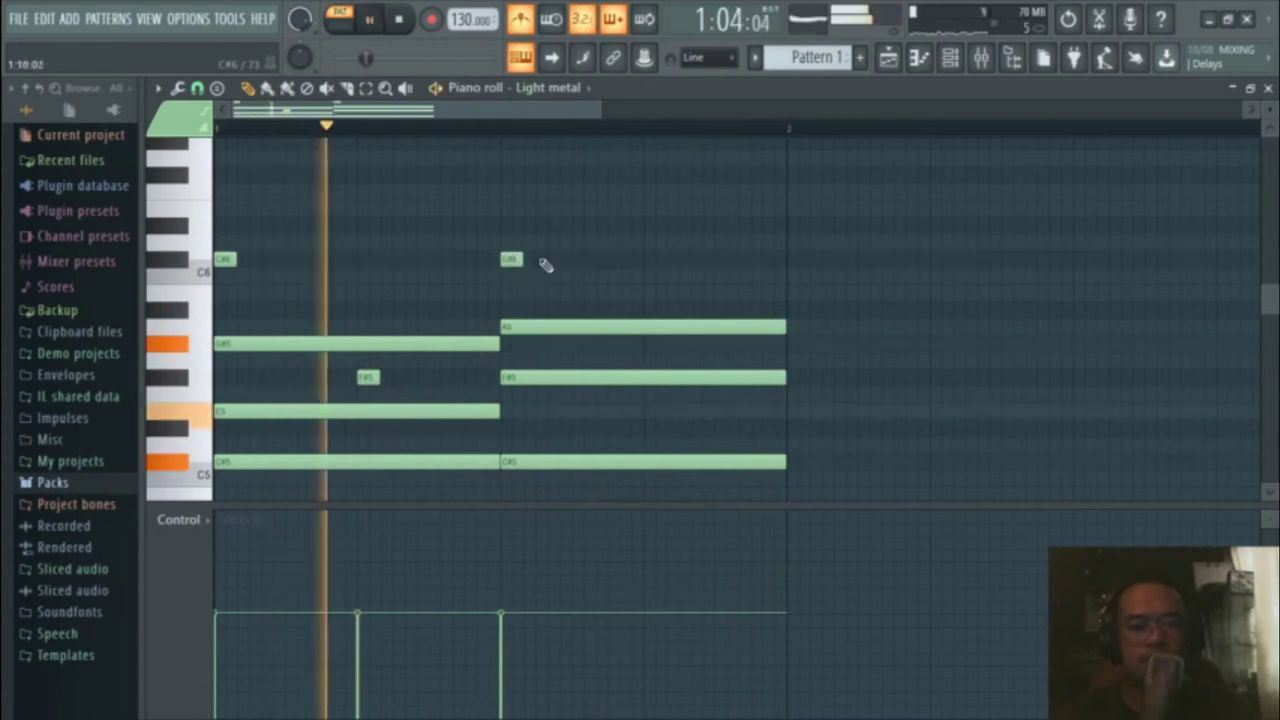
{"action": "key", "text": "space"}
{"action": "left_click_drag", "start_coordinate": [512, 259], "coordinate": [512, 242]}
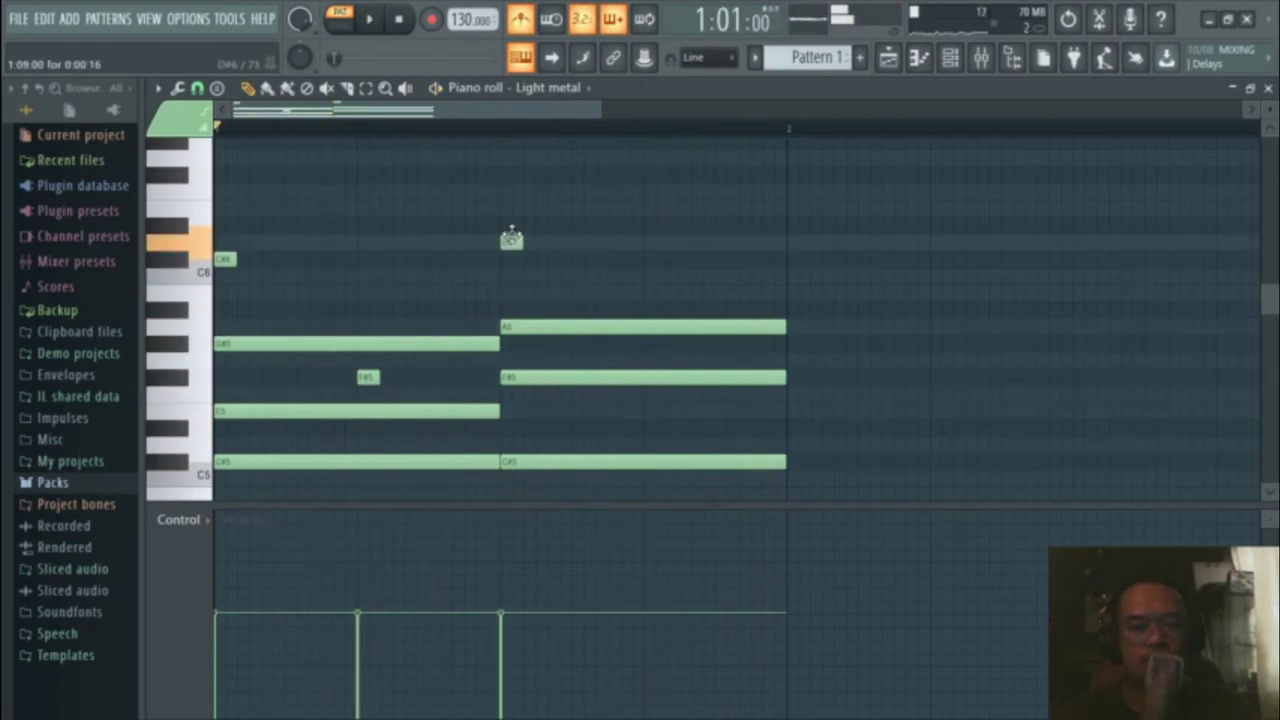
{"action": "key", "text": "space"}
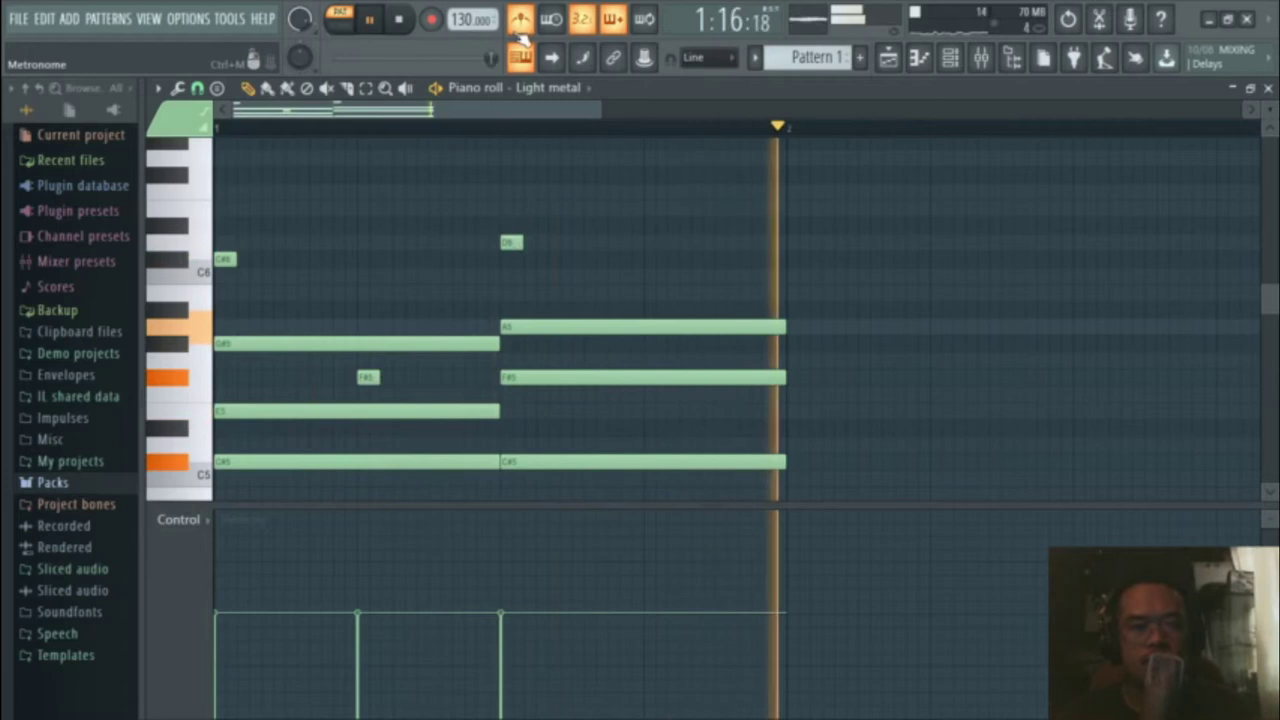
Step: Add short melody notes above the second chord: C#6 at 1:13, C6 at 1:14:08 and B5 at 1:16:08, and play them back
{"action": "left_click", "coordinate": [653, 259]}
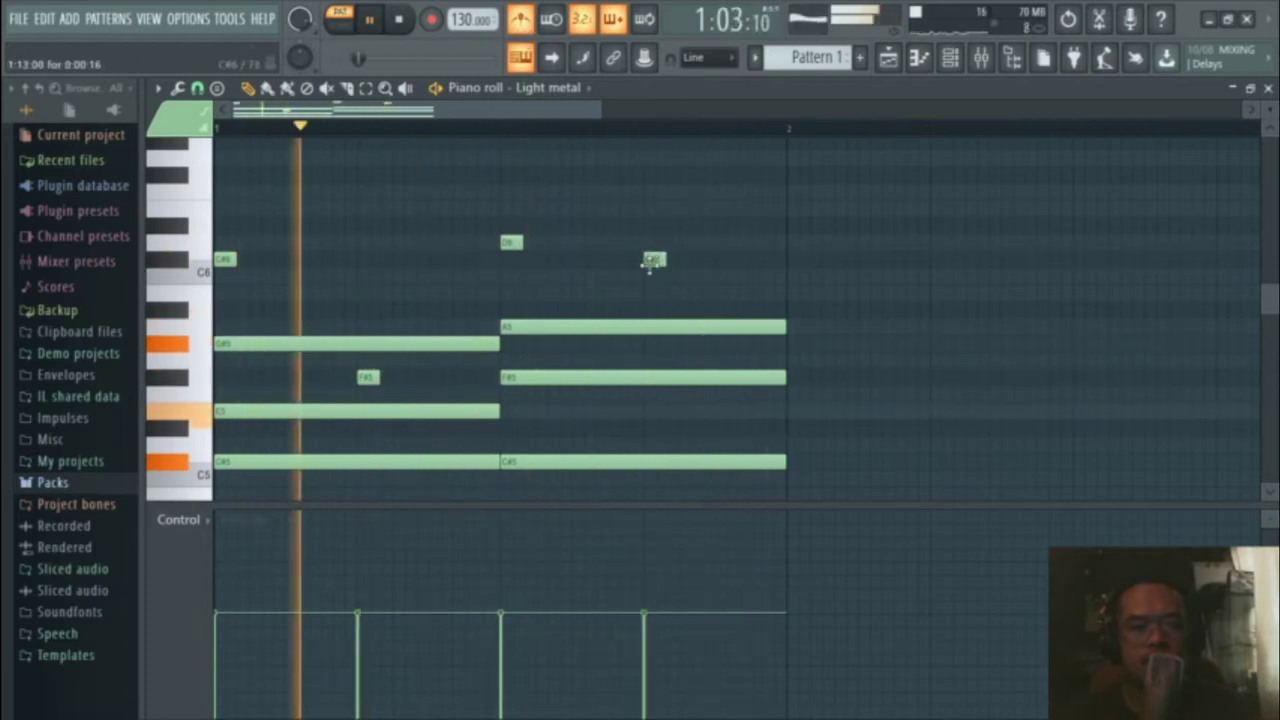
{"action": "left_click", "coordinate": [730, 276]}
{"action": "left_click_drag", "start_coordinate": [740, 277], "coordinate": [772, 292]}
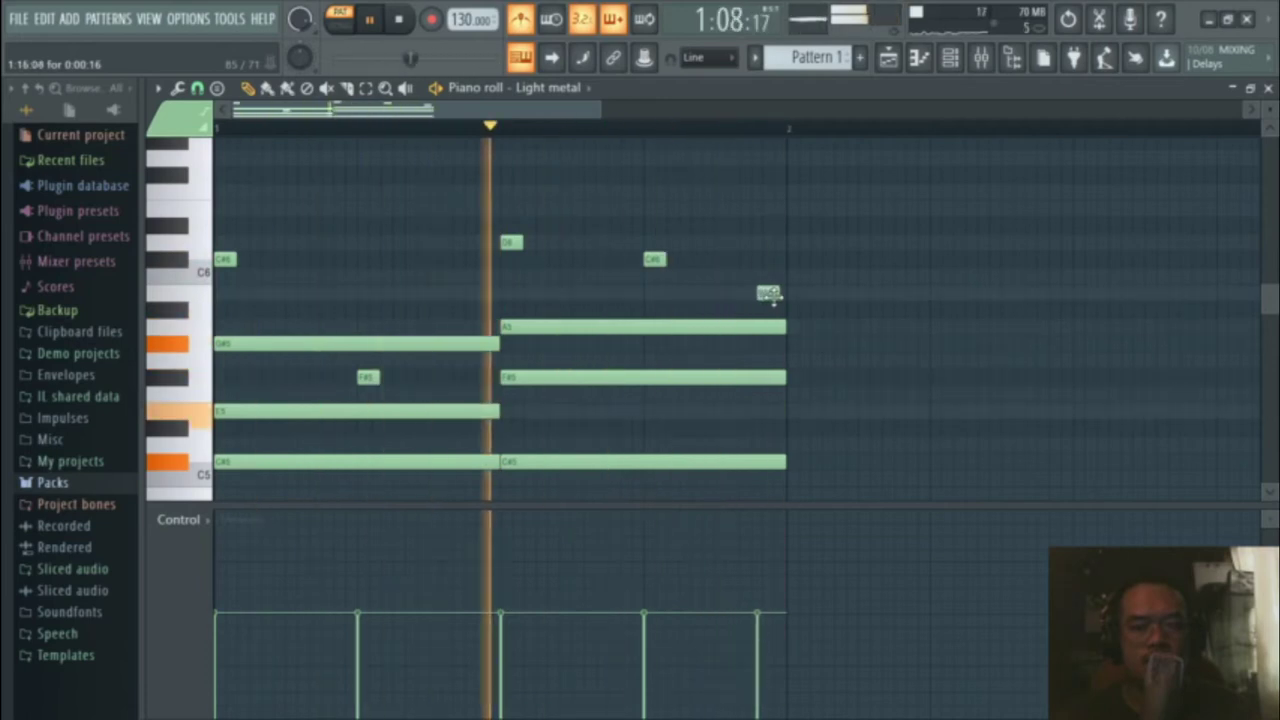
{"action": "left_click", "coordinate": [719, 278]}
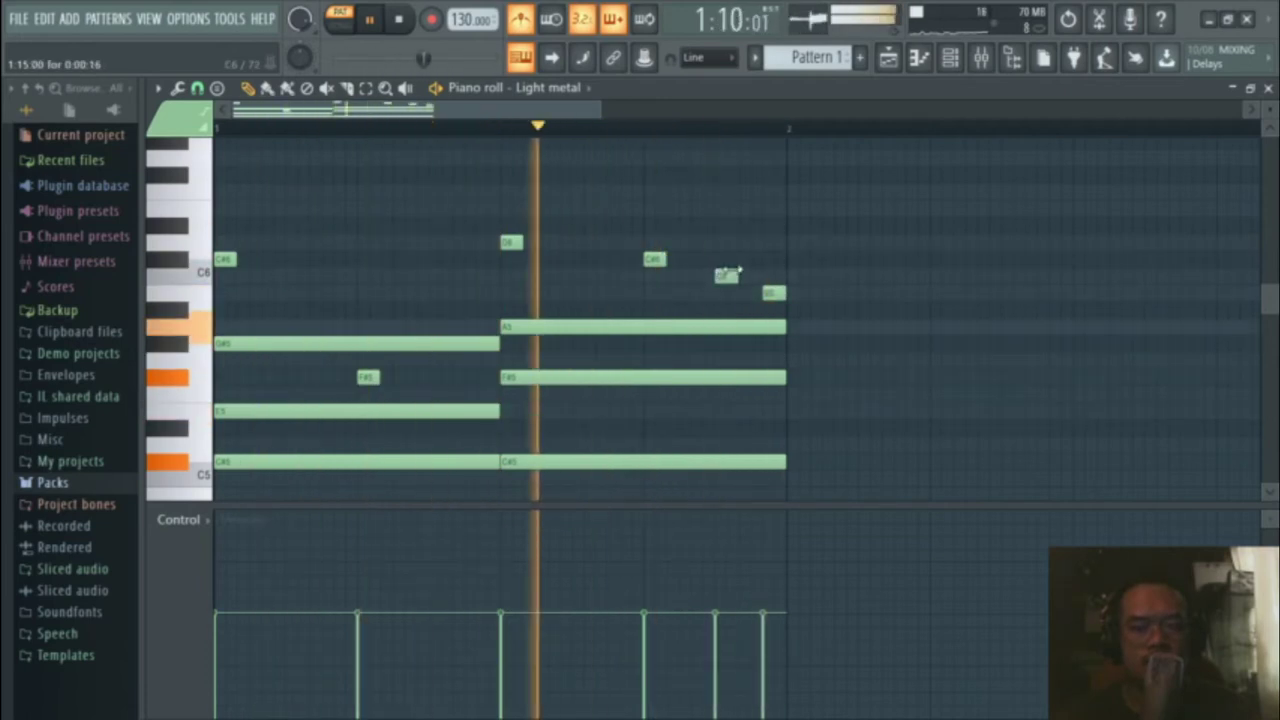
{"action": "left_click_drag", "start_coordinate": [719, 278], "coordinate": [708, 280]}
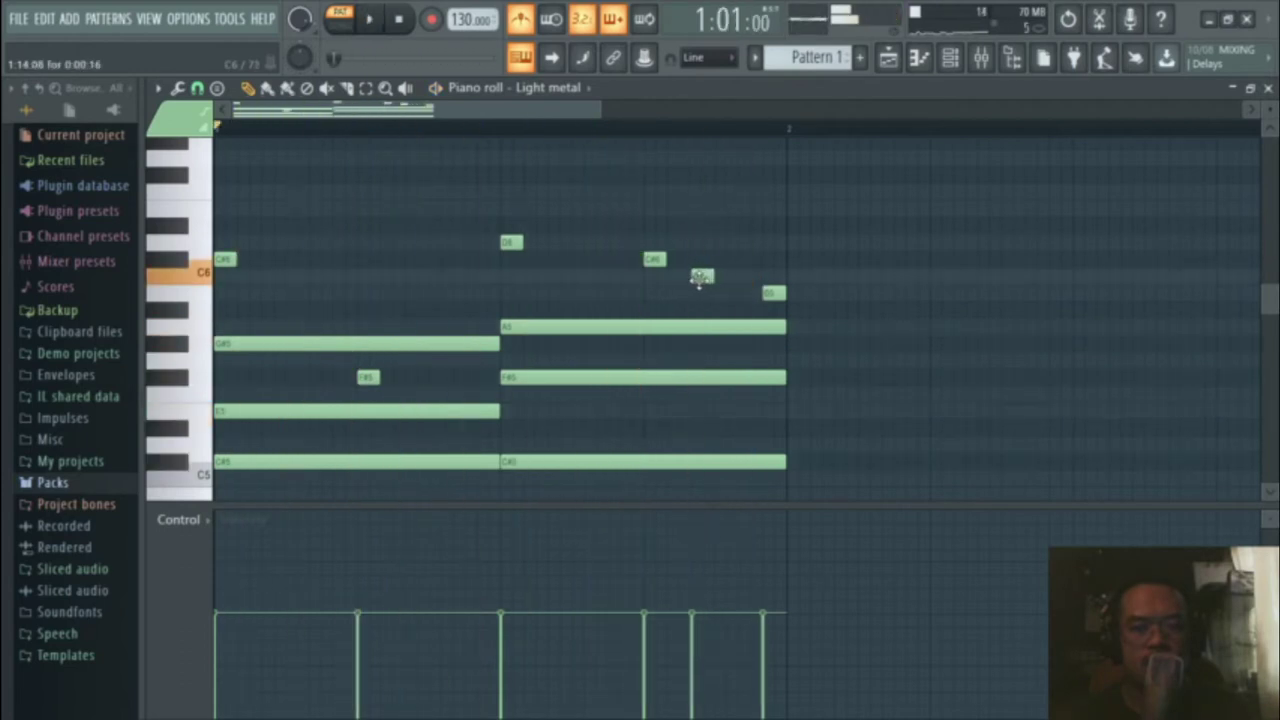
{"action": "key", "text": "space"}
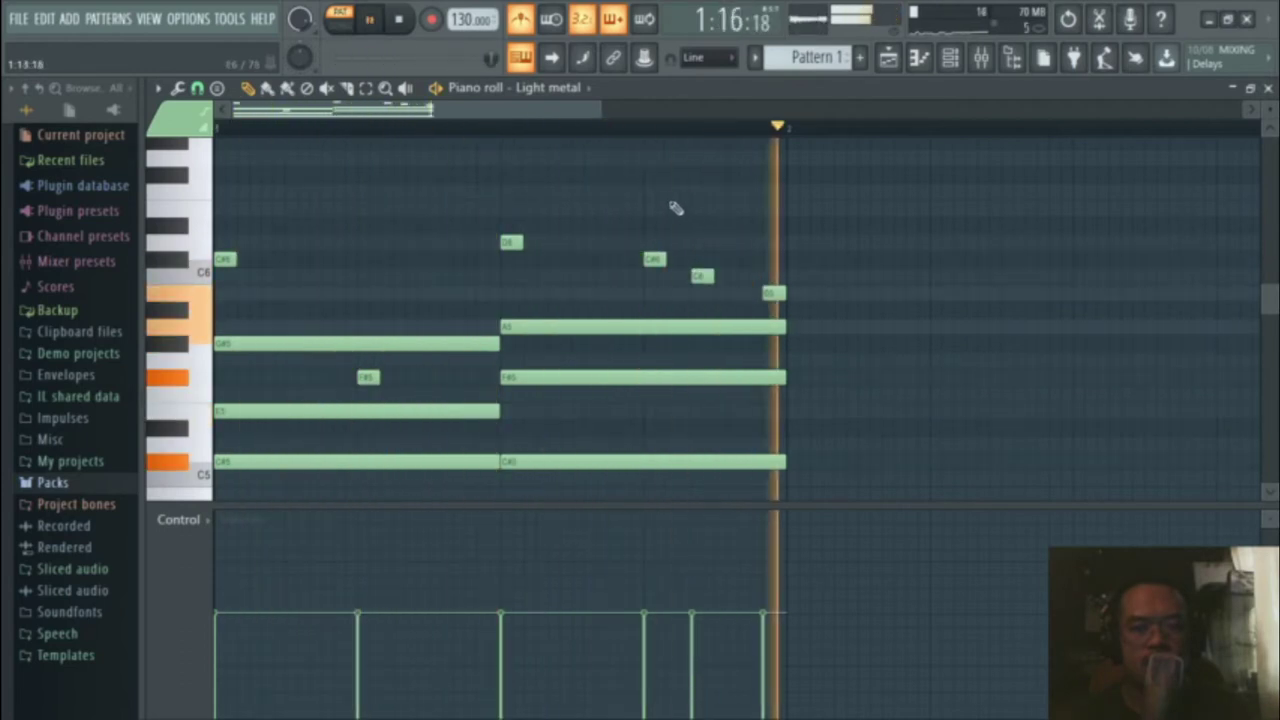
Step: Try the short C6 note directly after the C#6 at 1:13, return it to 1:14:08, and listen to the loop
{"action": "key", "text": "space"}
{"action": "left_click", "coordinate": [700, 278]}
{"action": "key", "text": "space"}
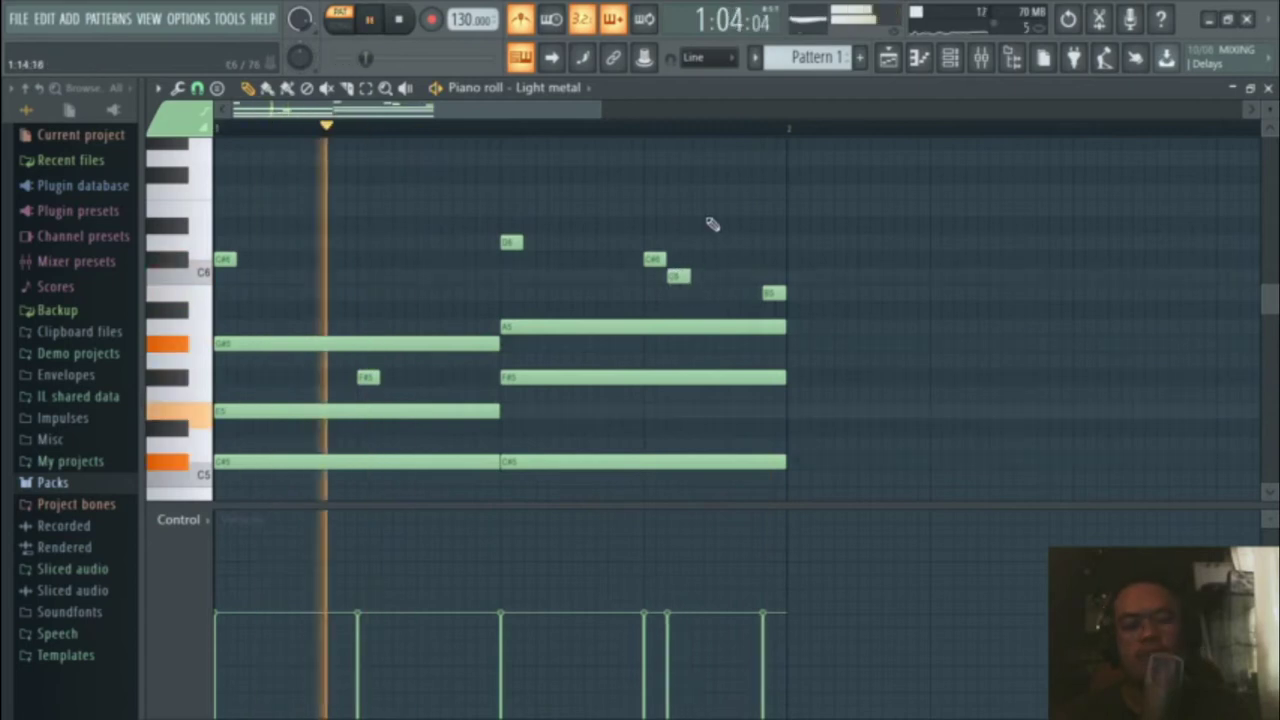
{"action": "key", "text": "space"}
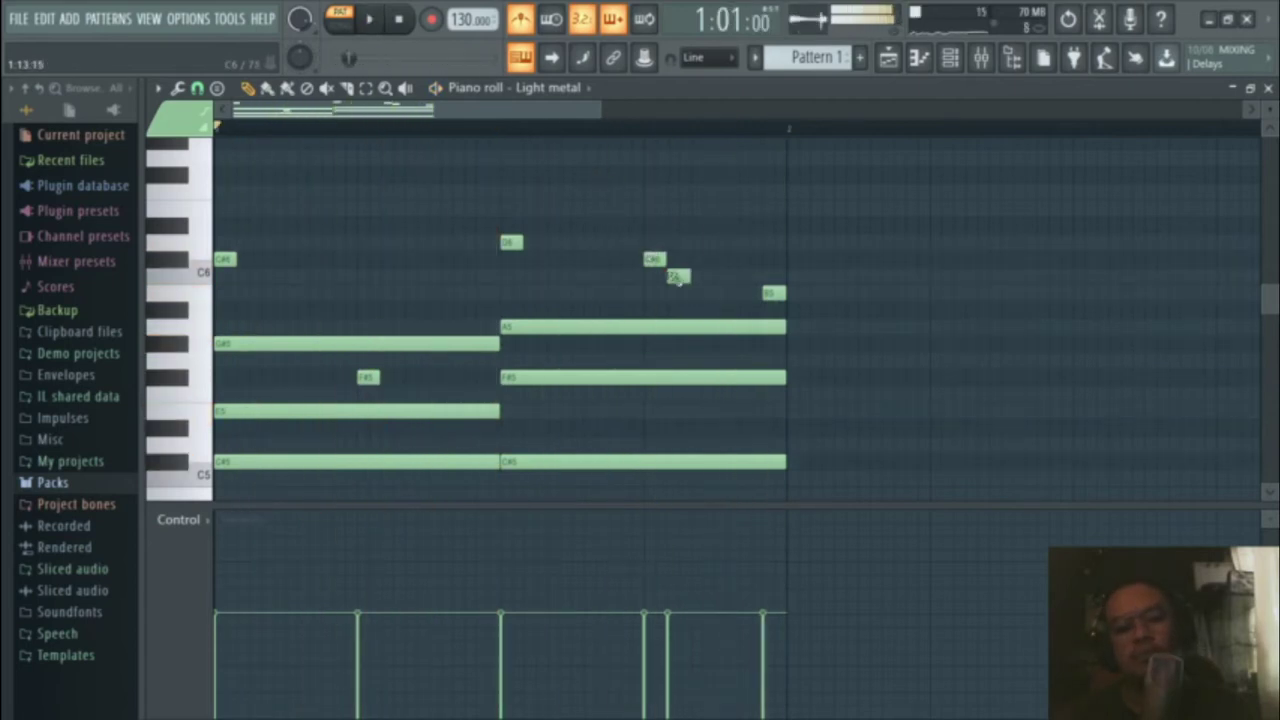
{"action": "key", "text": "space"}
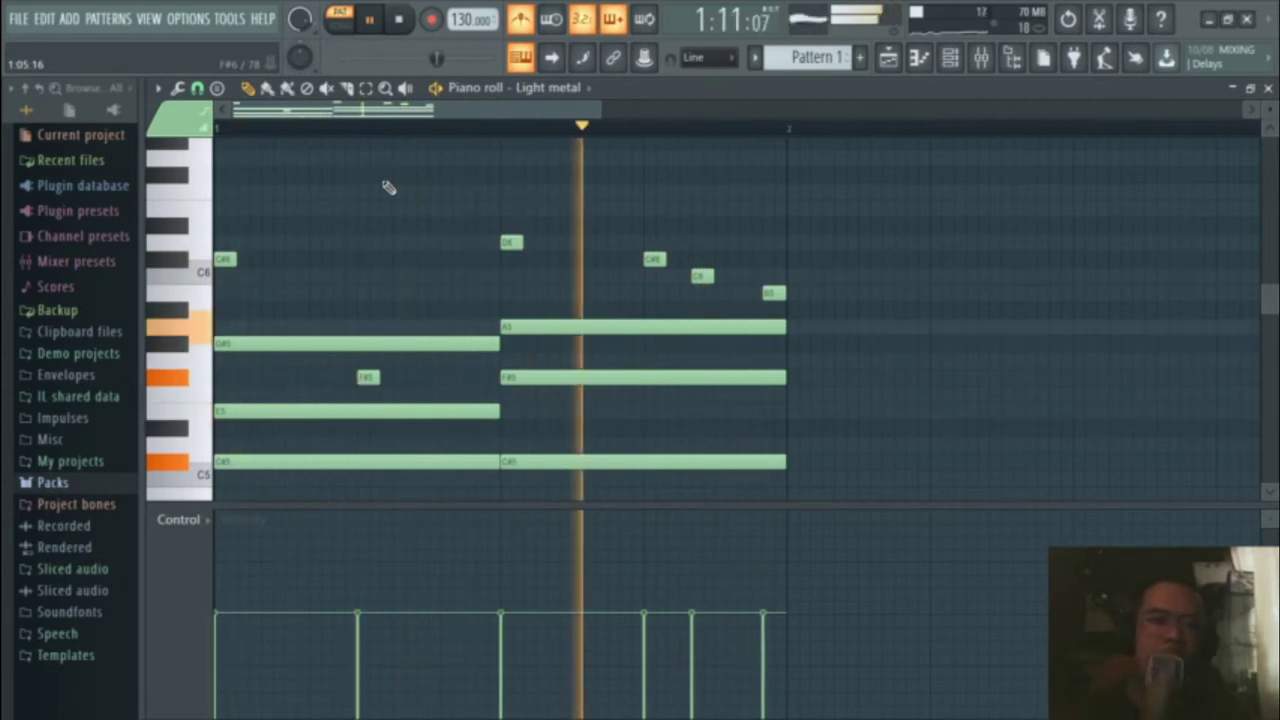
{"action": "key", "text": "space"}
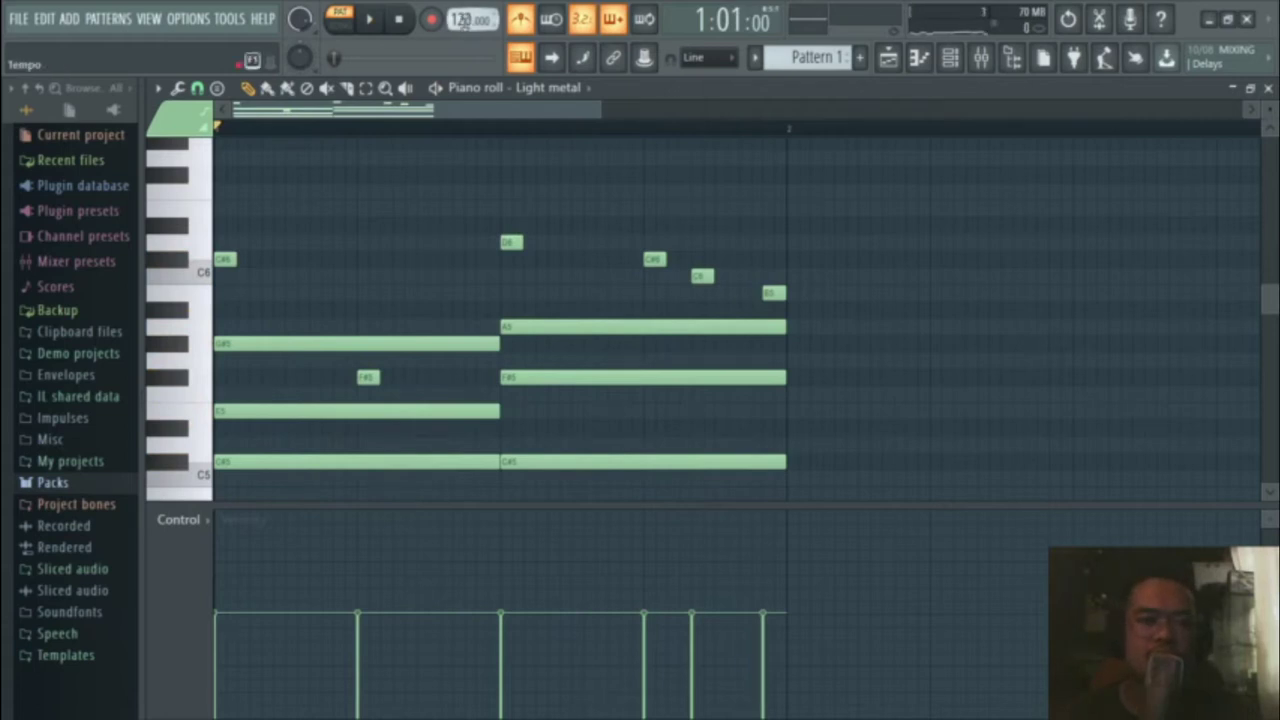
Step: Set the tempo to 110 BPM while the pattern plays and turn the metronome off
{"action": "key", "text": "space"}
{"action": "scroll", "coordinate": [463, 20], "scroll_direction": "down", "scroll_amount": 10}
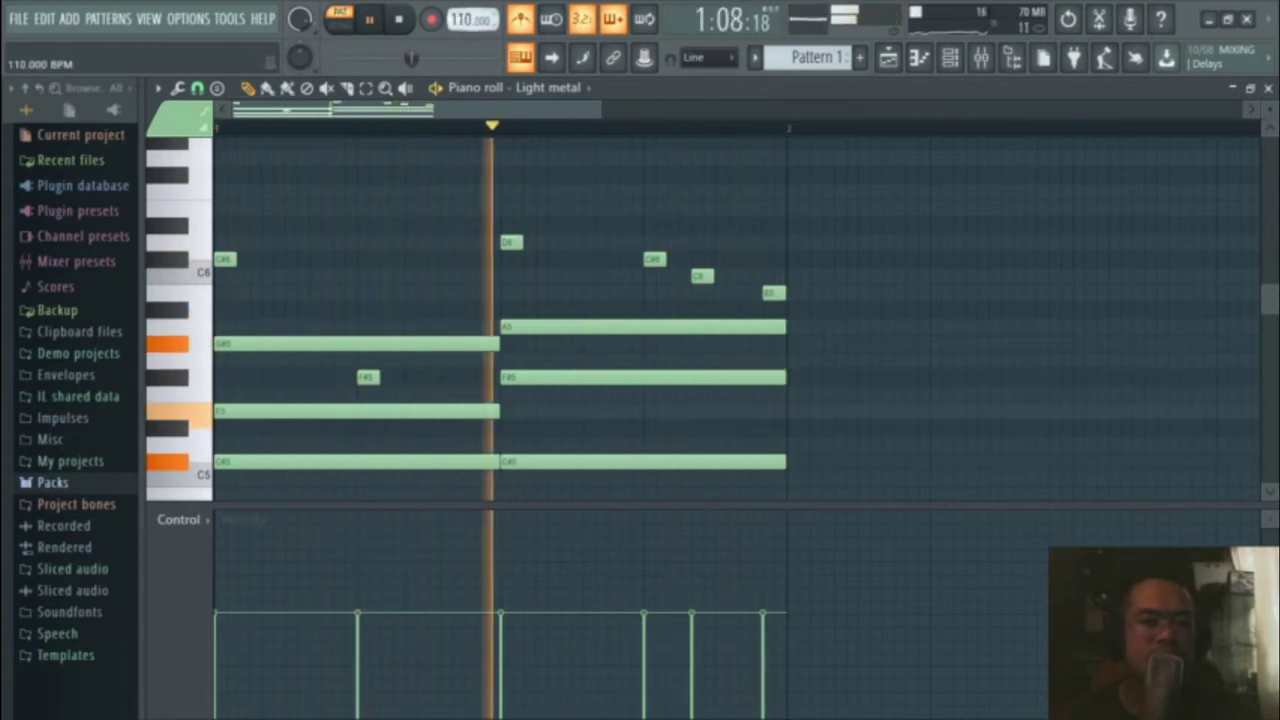
{"action": "scroll", "coordinate": [473, 20], "scroll_direction": "up", "scroll_amount": 3}
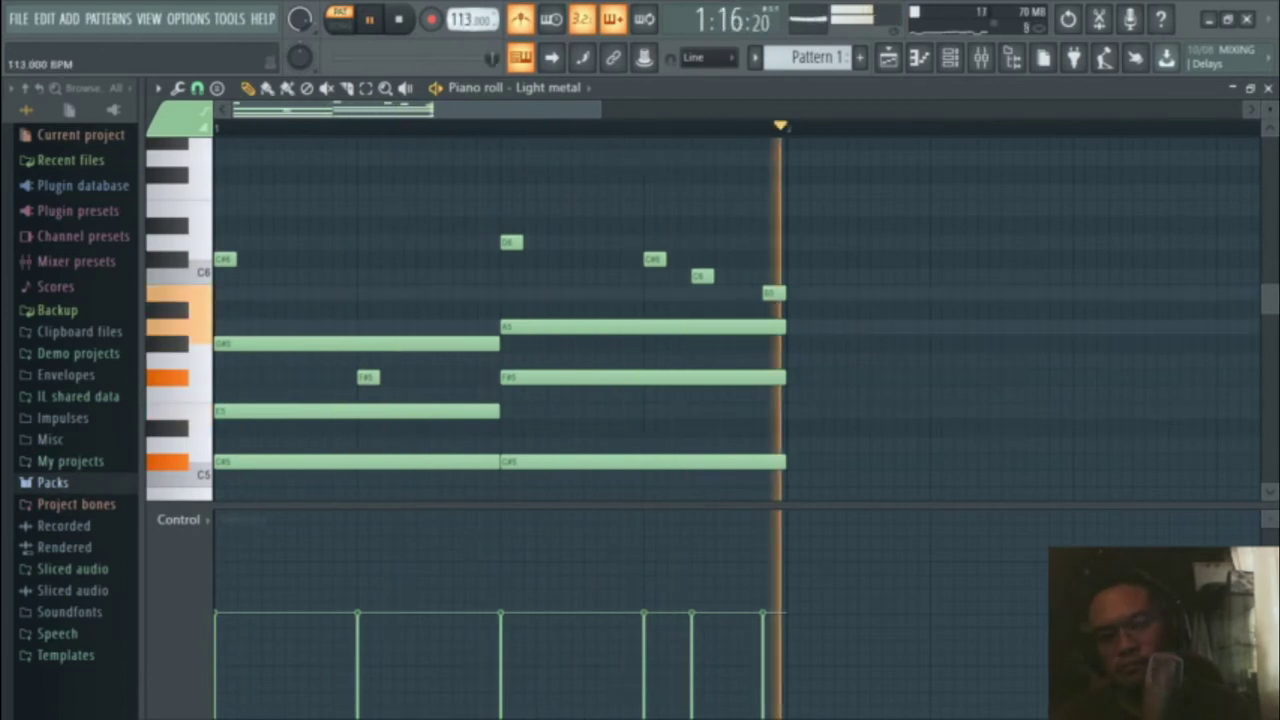
{"action": "scroll", "coordinate": [473, 20], "scroll_direction": "up", "scroll_amount": 2}
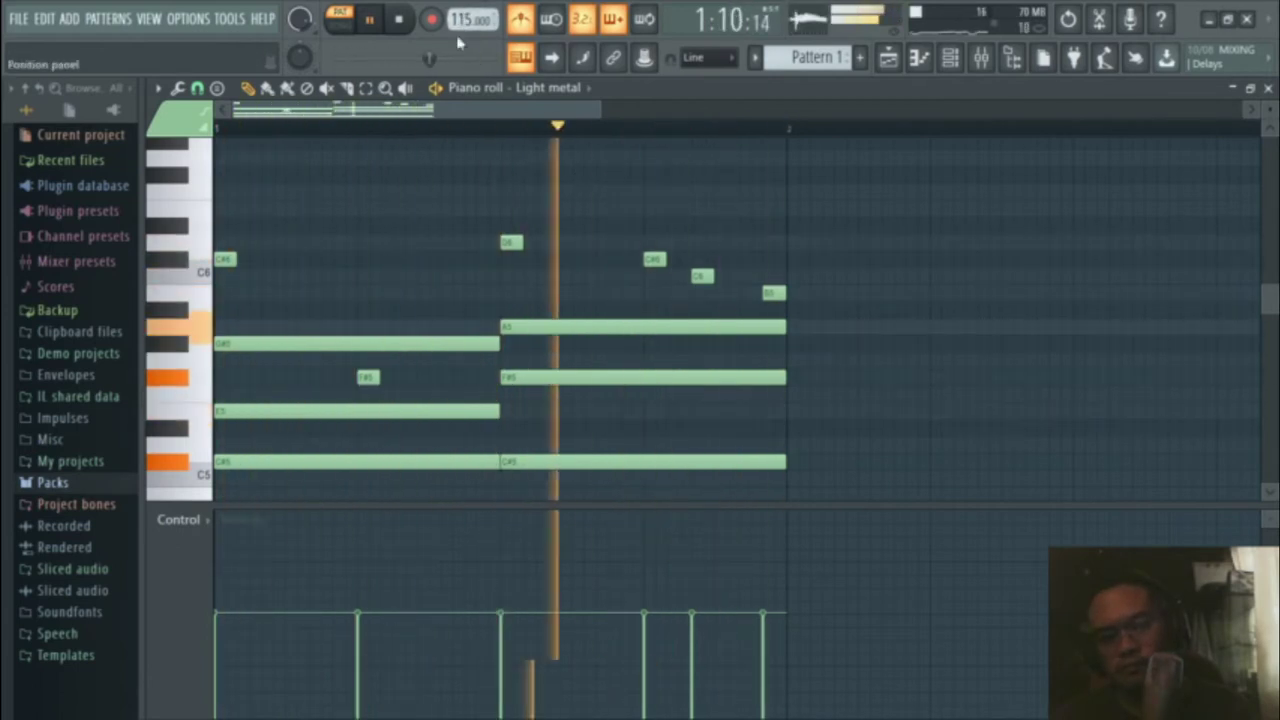
{"action": "scroll", "coordinate": [463, 20], "scroll_direction": "down", "scroll_amount": 5}
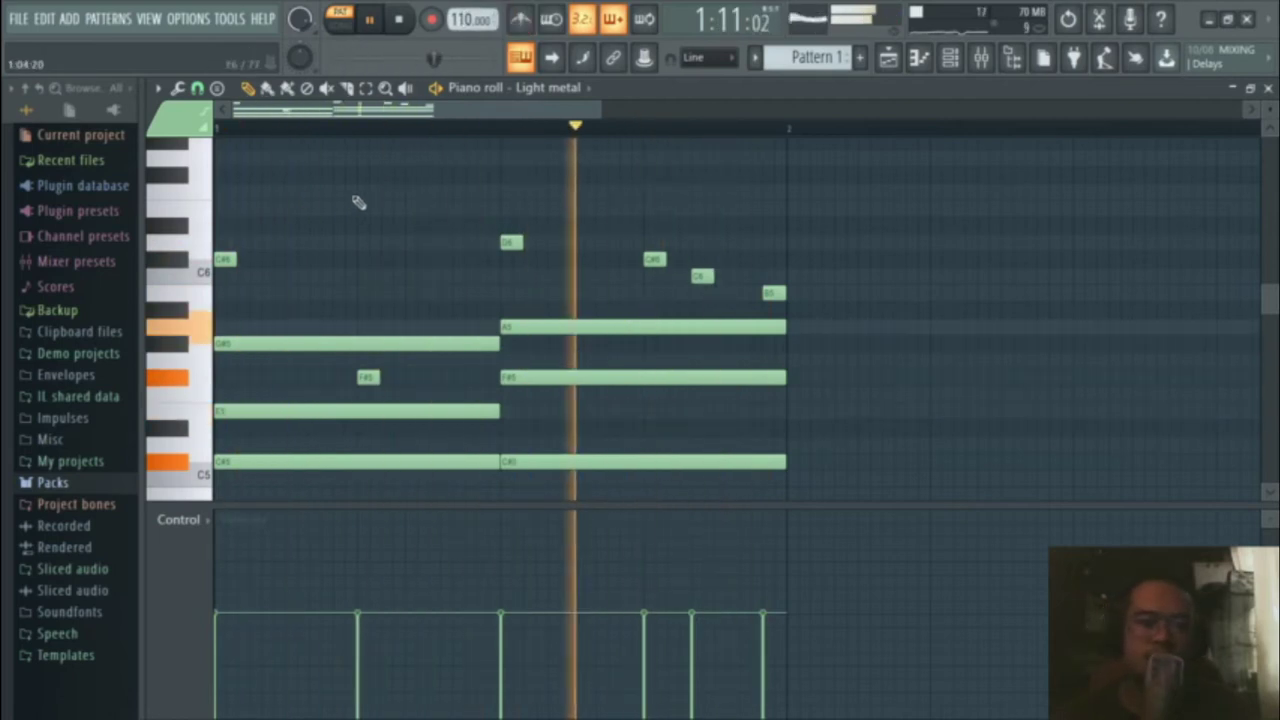
Step: Try the note at 1:14:08 on C#6, return it to C6, and restart playback
{"action": "key", "text": "space"}
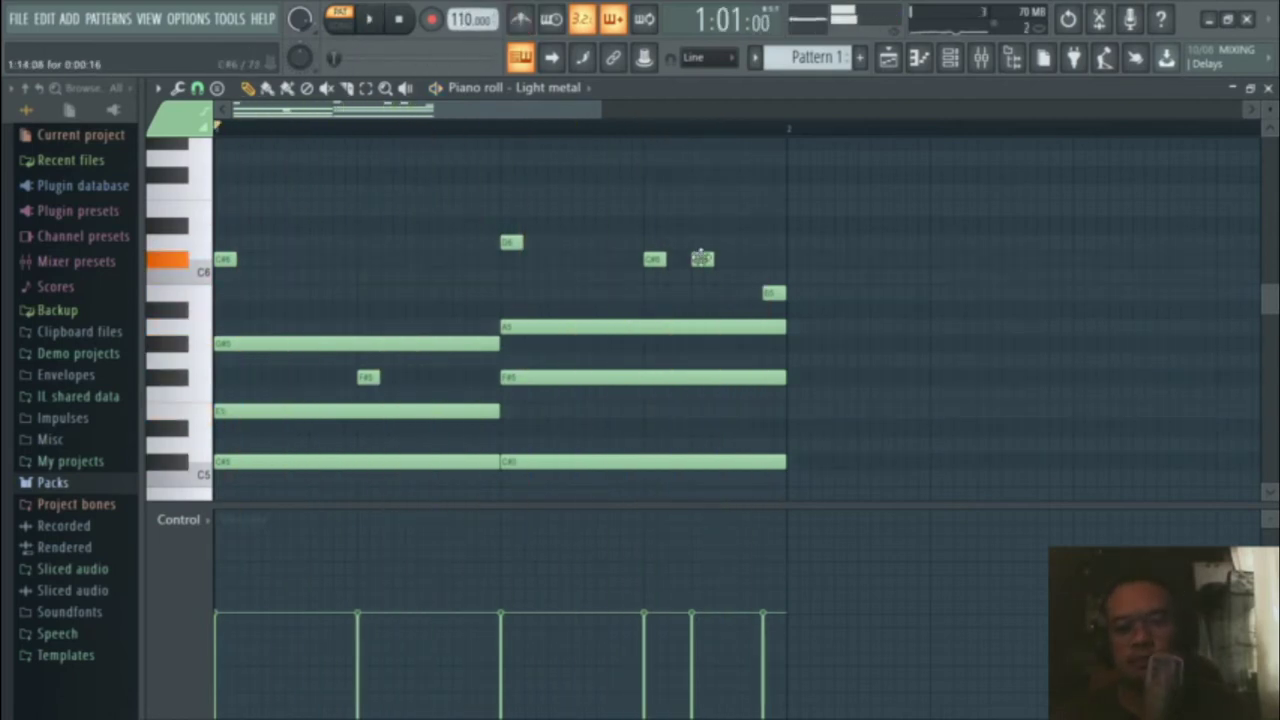
{"action": "left_click_drag", "start_coordinate": [701, 307], "coordinate": [701, 290]}
{"action": "key", "text": "space"}
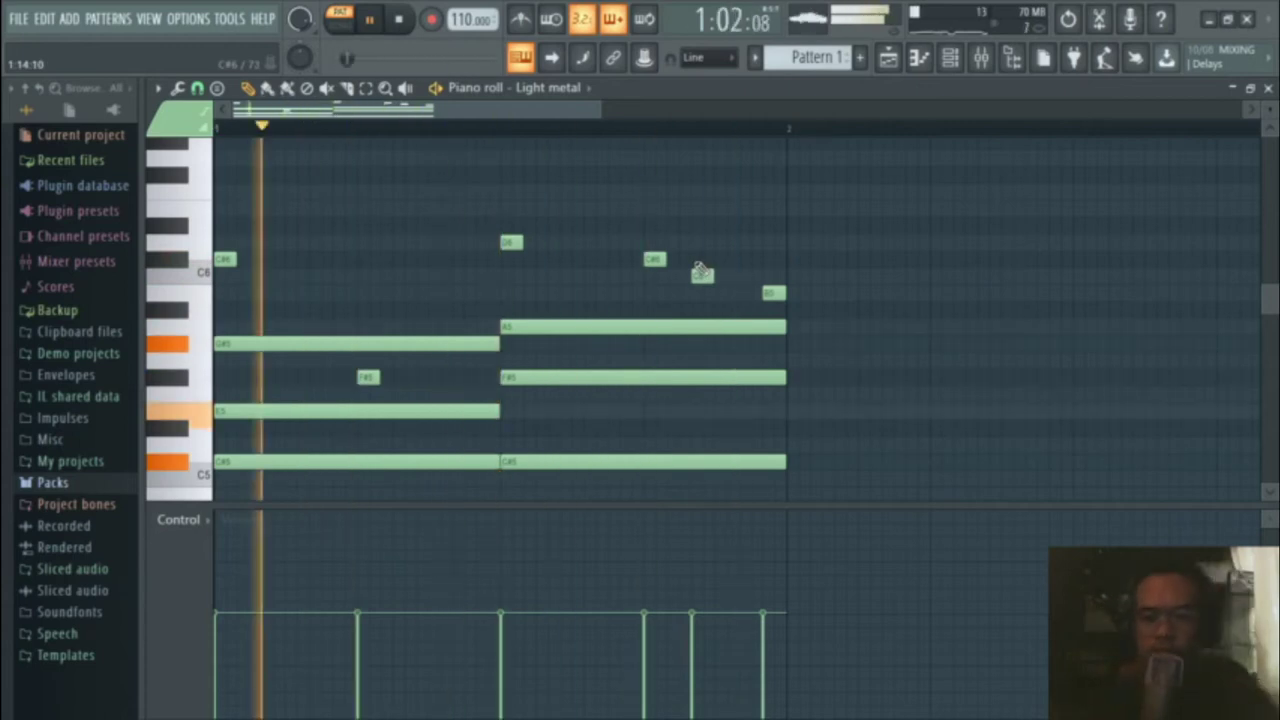
Step: Add a C#4 bass note below the chords, stretch it across the whole bar, and play it back
{"action": "key", "text": "space"}
{"action": "scroll", "coordinate": [254, 346], "scroll_direction": "down", "scroll_amount": 4}
{"action": "left_click_drag", "start_coordinate": [230, 462], "coordinate": [216, 463]}
{"action": "key", "text": "space"}
{"action": "left_click_drag", "start_coordinate": [235, 463], "coordinate": [789, 466]}
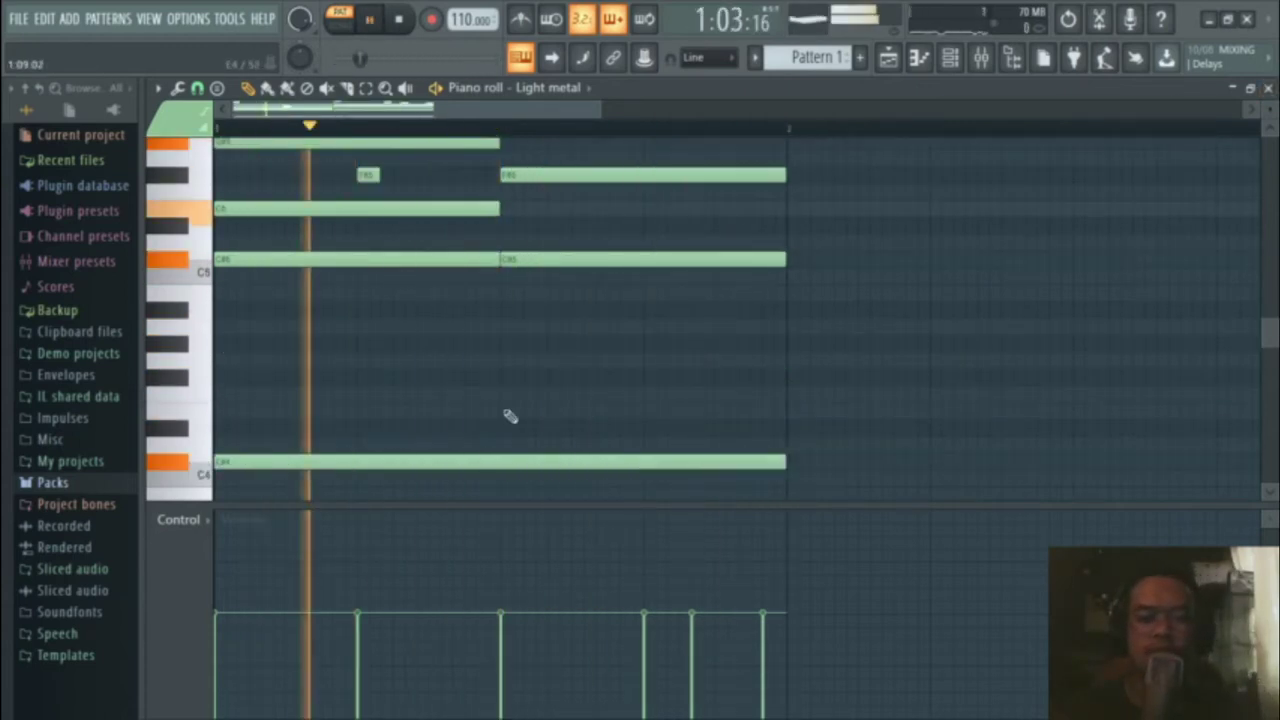
Step: Close the piano roll, stop playback, and add a second Sytrus instrument to the channel rack
{"action": "left_click", "coordinate": [1268, 88]}
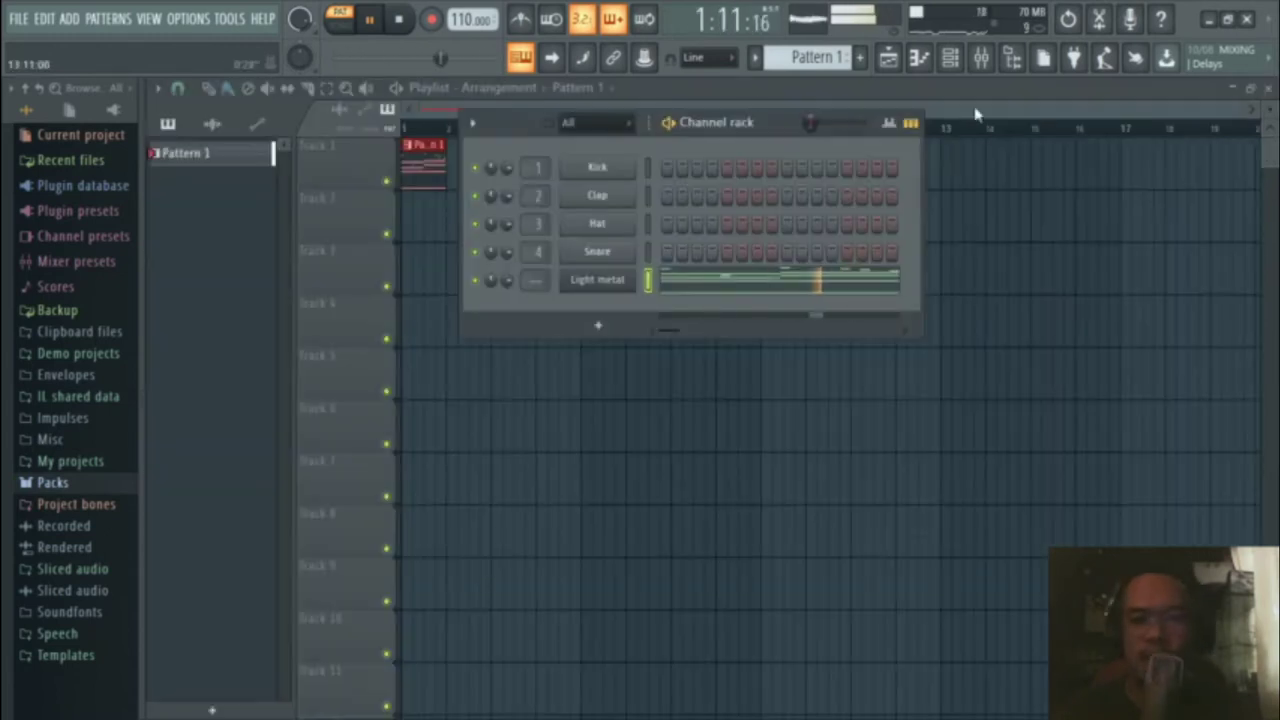
{"action": "key", "text": "F6"}
{"action": "key", "text": "space"}
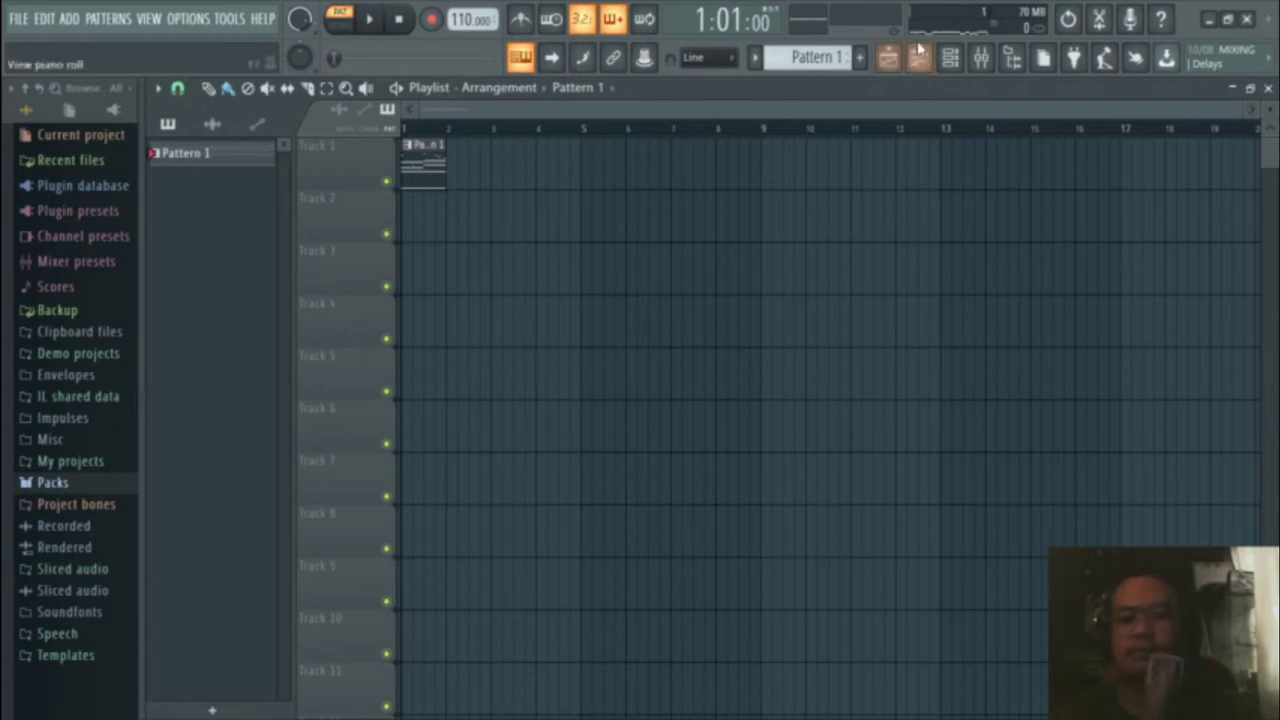
{"action": "left_click", "coordinate": [952, 60]}
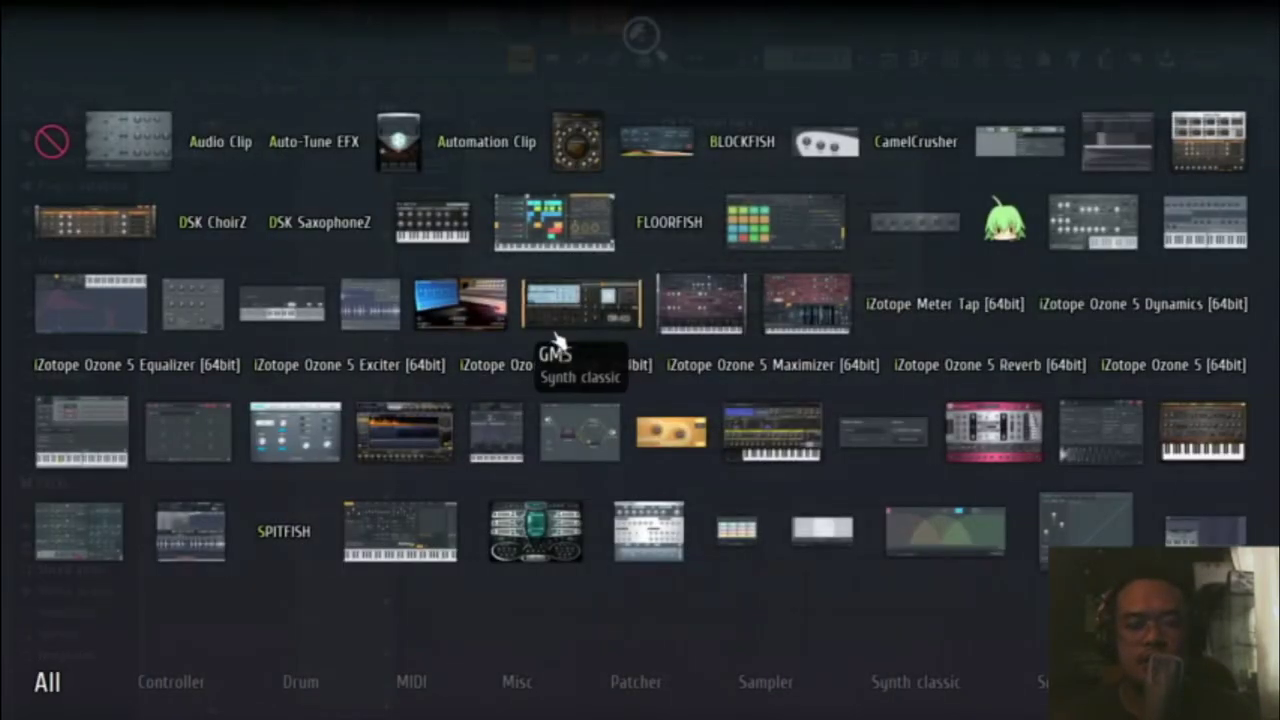
{"action": "left_click", "coordinate": [422, 522]}
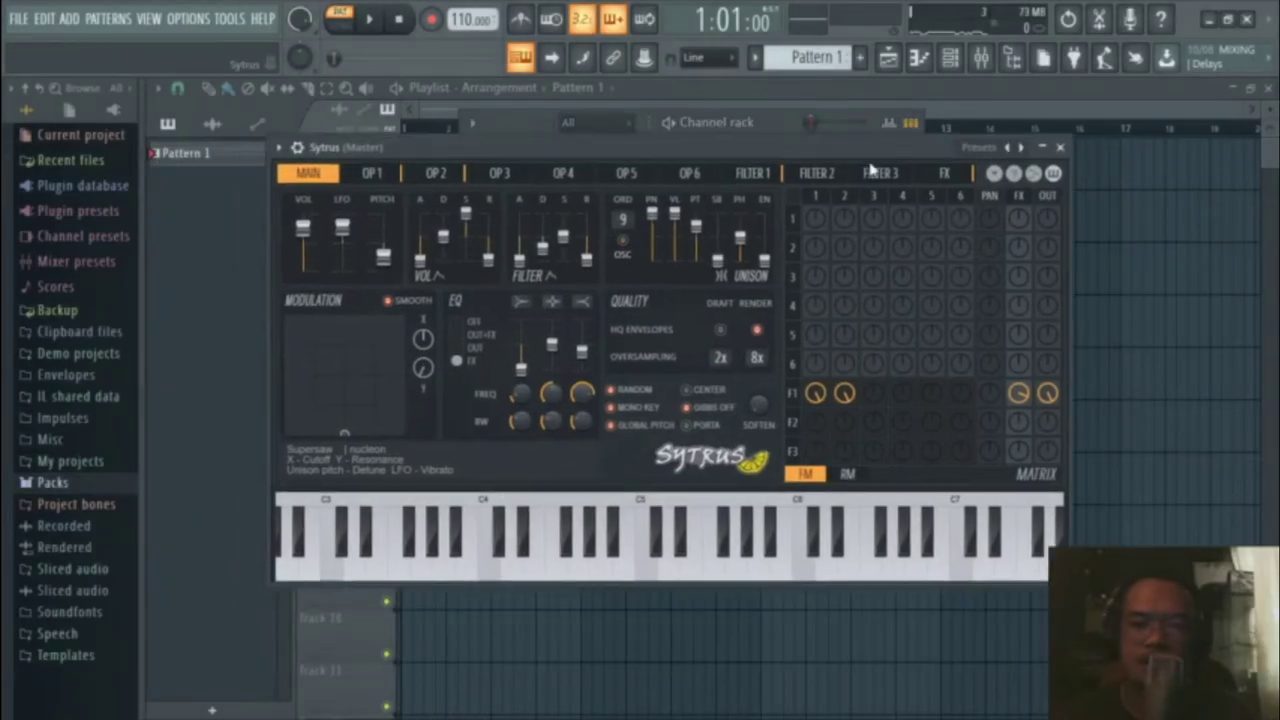
Step: Load the Bellanna bell preset in the new Sytrus, audition the following bell presets up to Dream bell, and close the plugin
{"action": "left_click", "coordinate": [1022, 150]}
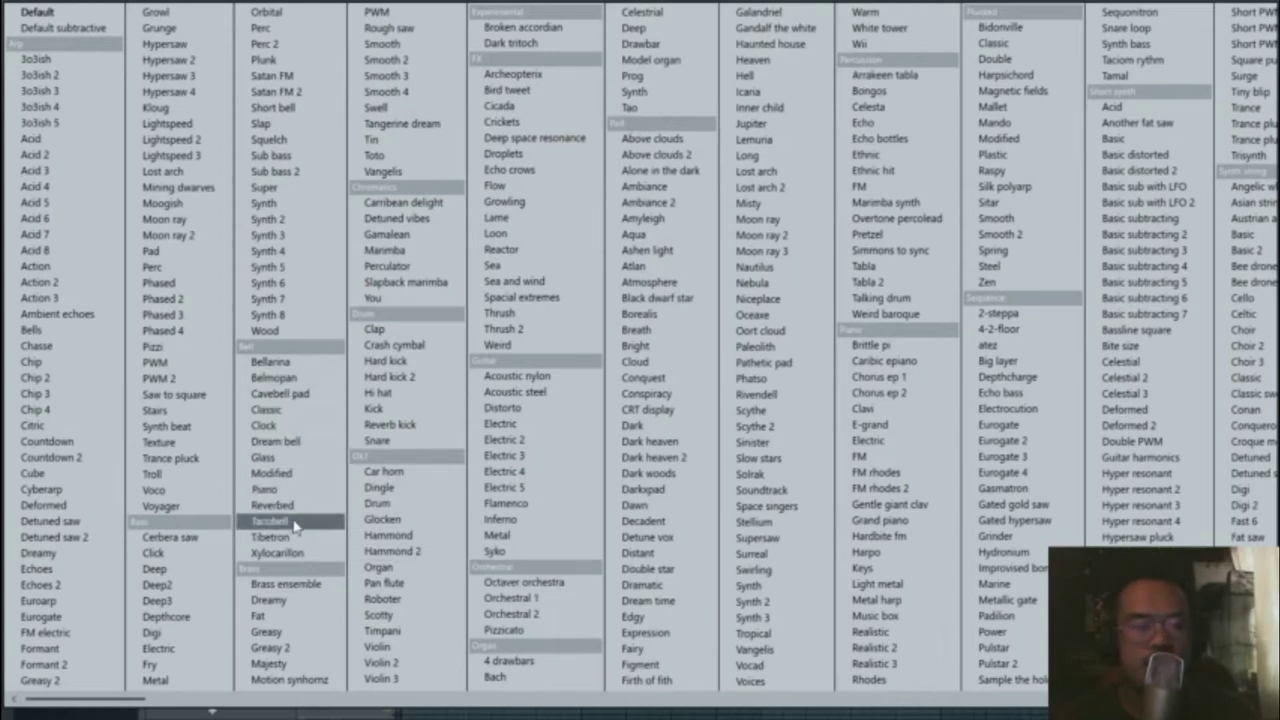
{"action": "left_click", "coordinate": [286, 366]}
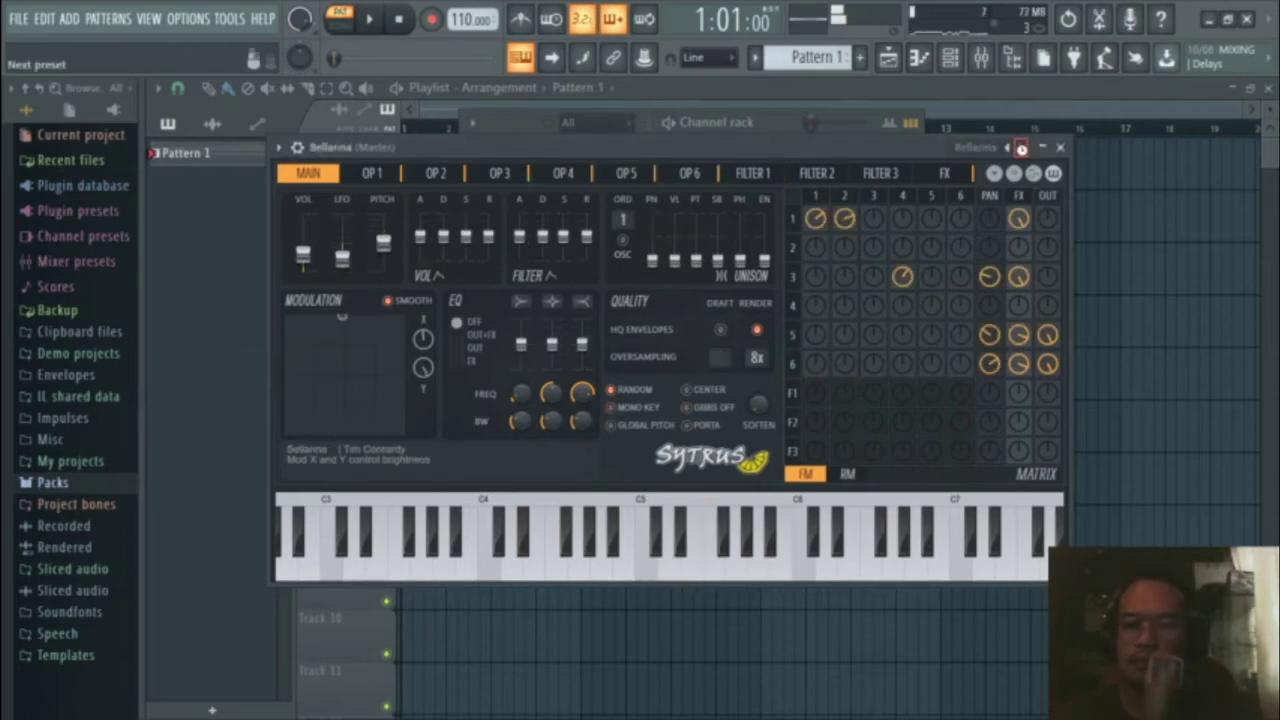
{"action": "left_click", "coordinate": [1021, 148]}
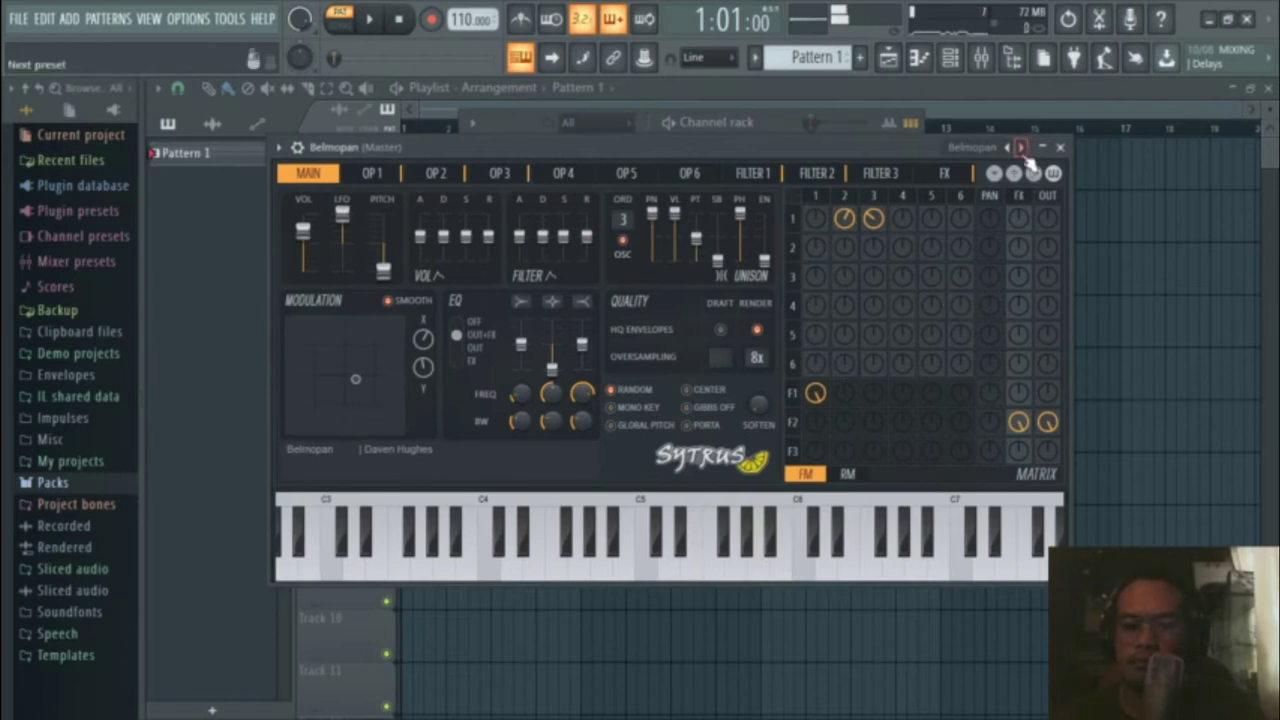
{"action": "left_click", "coordinate": [1021, 148]}
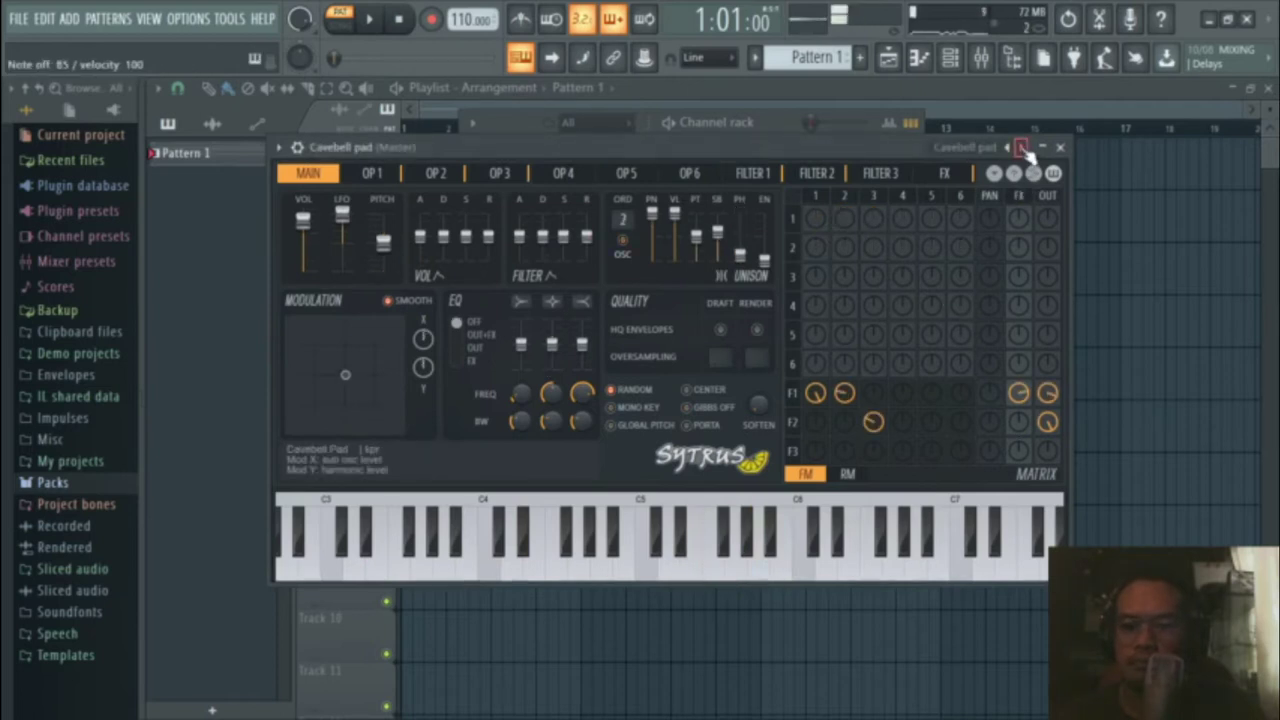
{"action": "left_click", "coordinate": [1021, 148]}
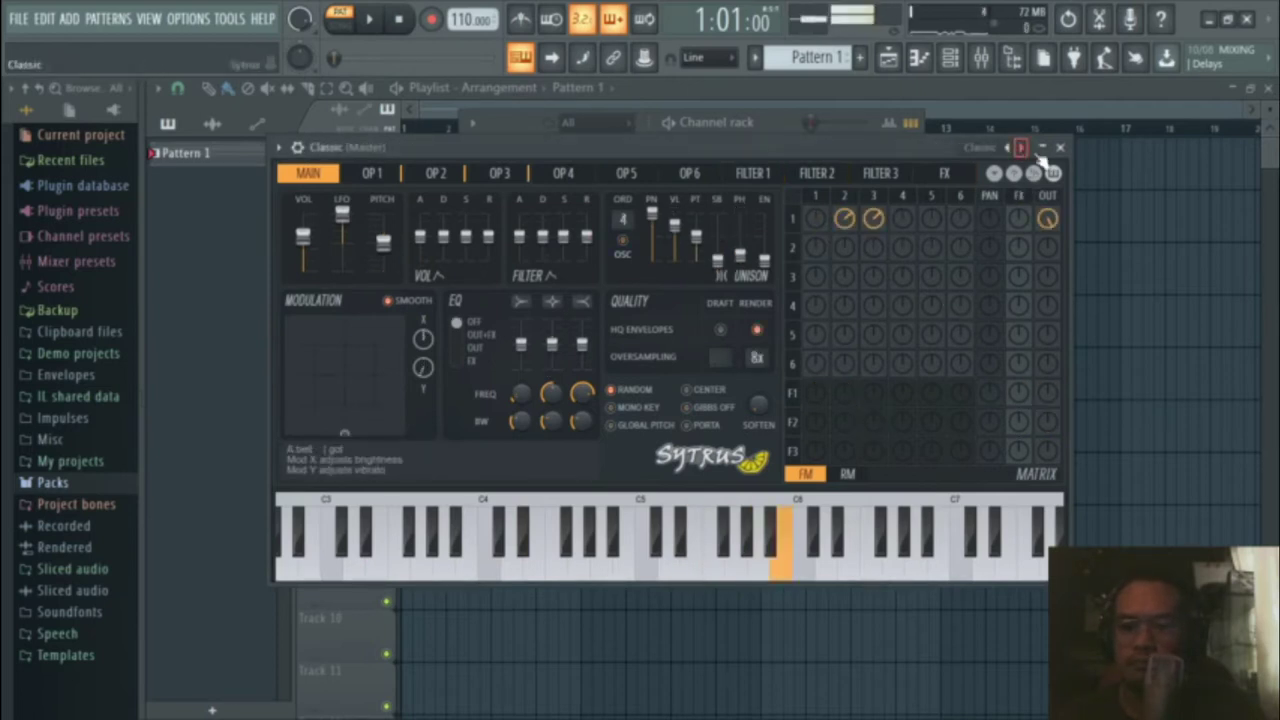
{"action": "left_click", "coordinate": [1021, 148]}
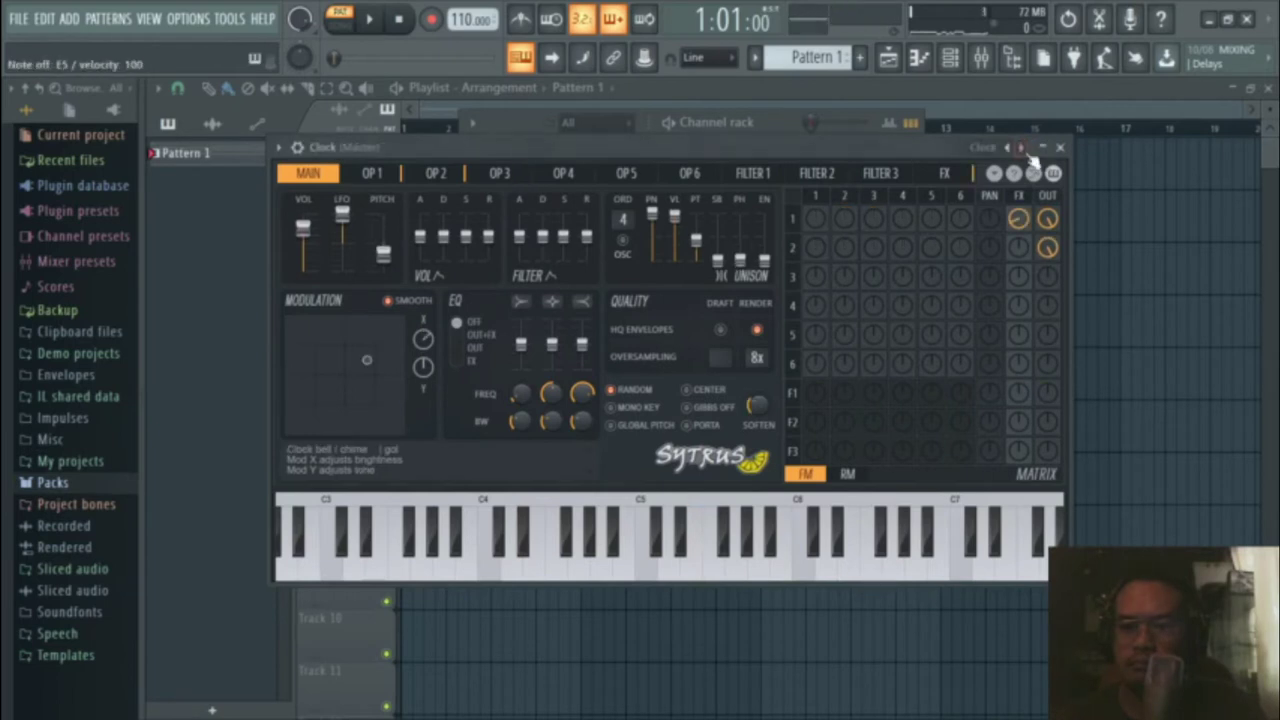
{"action": "left_click", "coordinate": [1021, 148]}
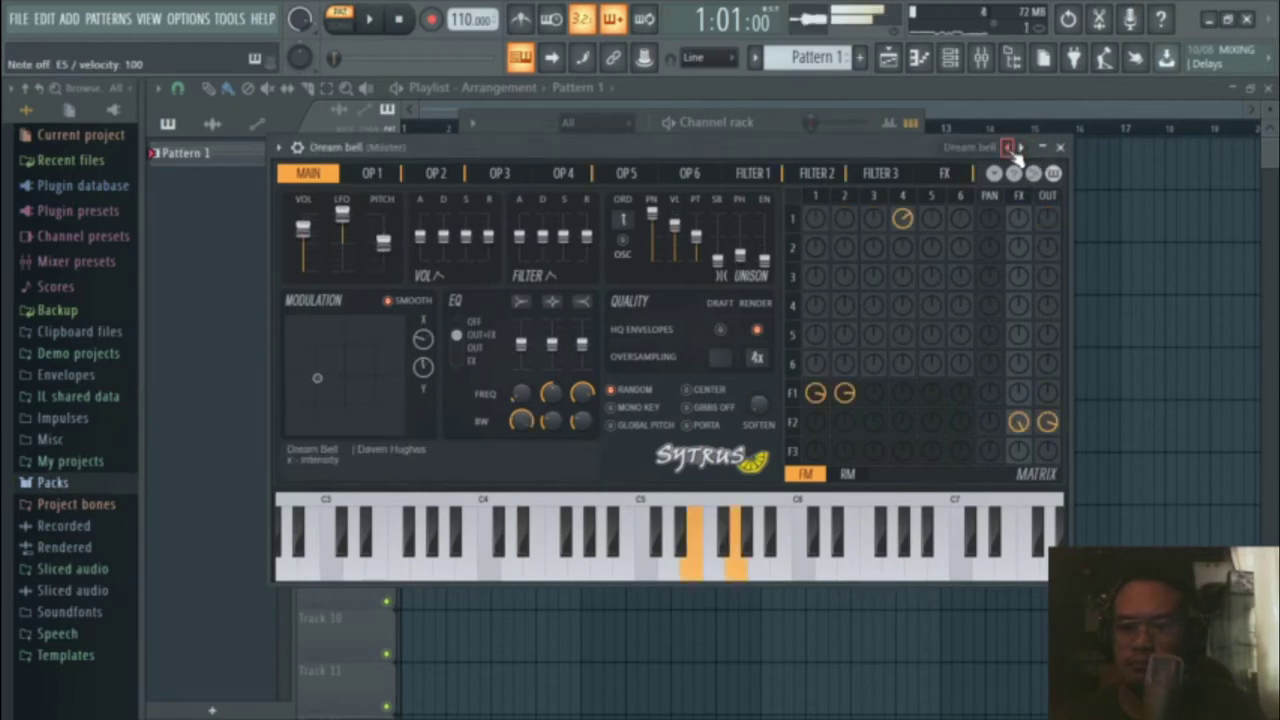
{"action": "left_click", "coordinate": [1061, 148]}
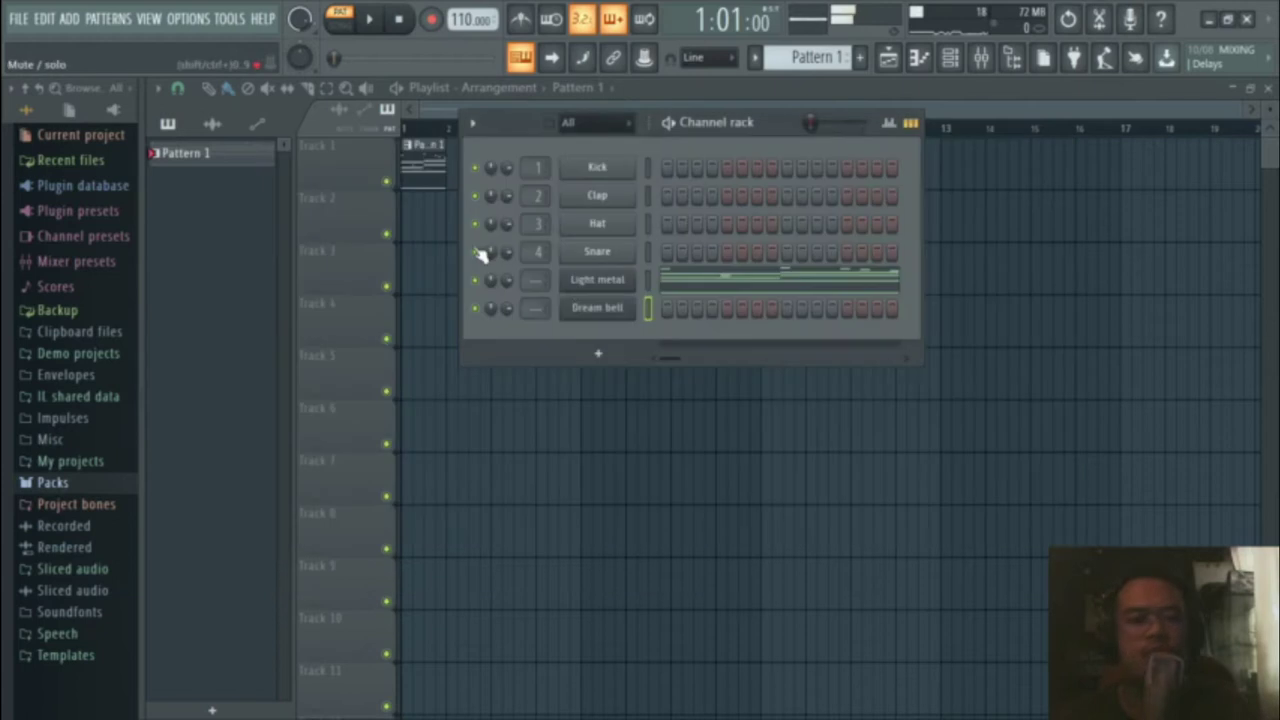
Step: Open the Dream bell piano roll, place a bar-long C#5 note at the start of the bar, and play it
{"action": "right_click", "coordinate": [613, 314]}
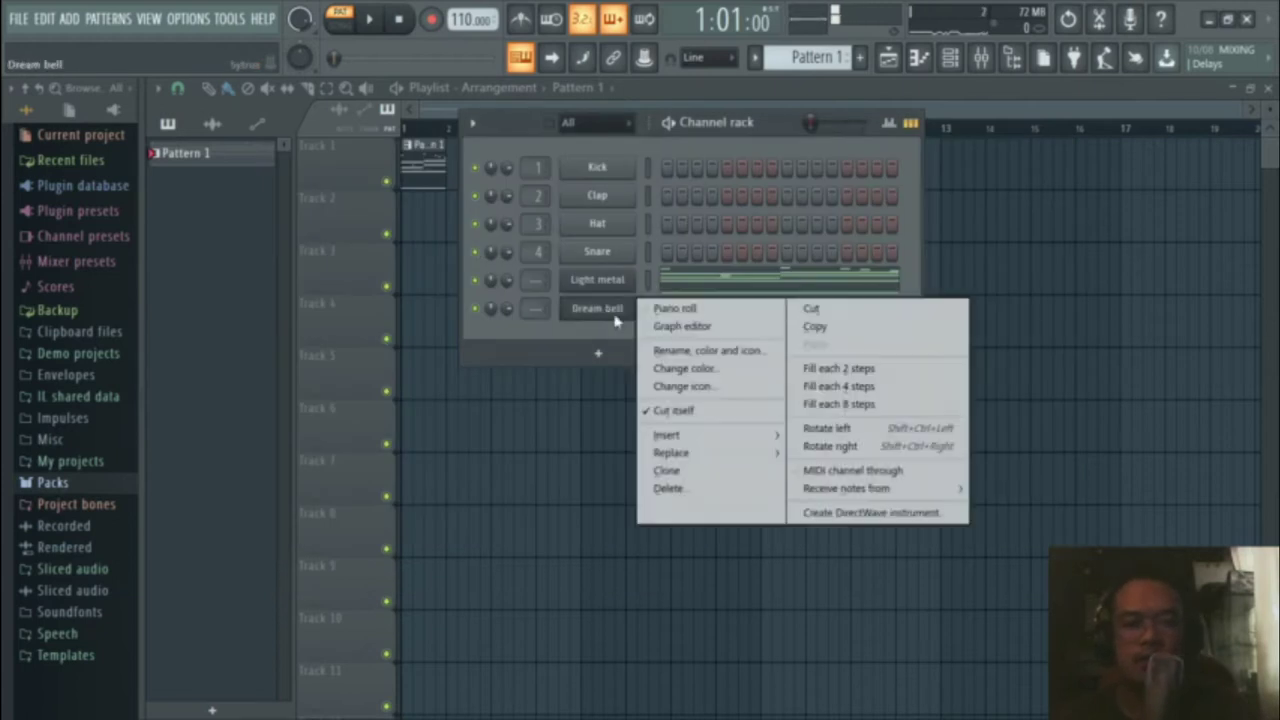
{"action": "left_click", "coordinate": [672, 311]}
{"action": "left_click", "coordinate": [254, 414]}
{"action": "right_click", "coordinate": [256, 410]}
{"action": "left_click", "coordinate": [223, 192]}
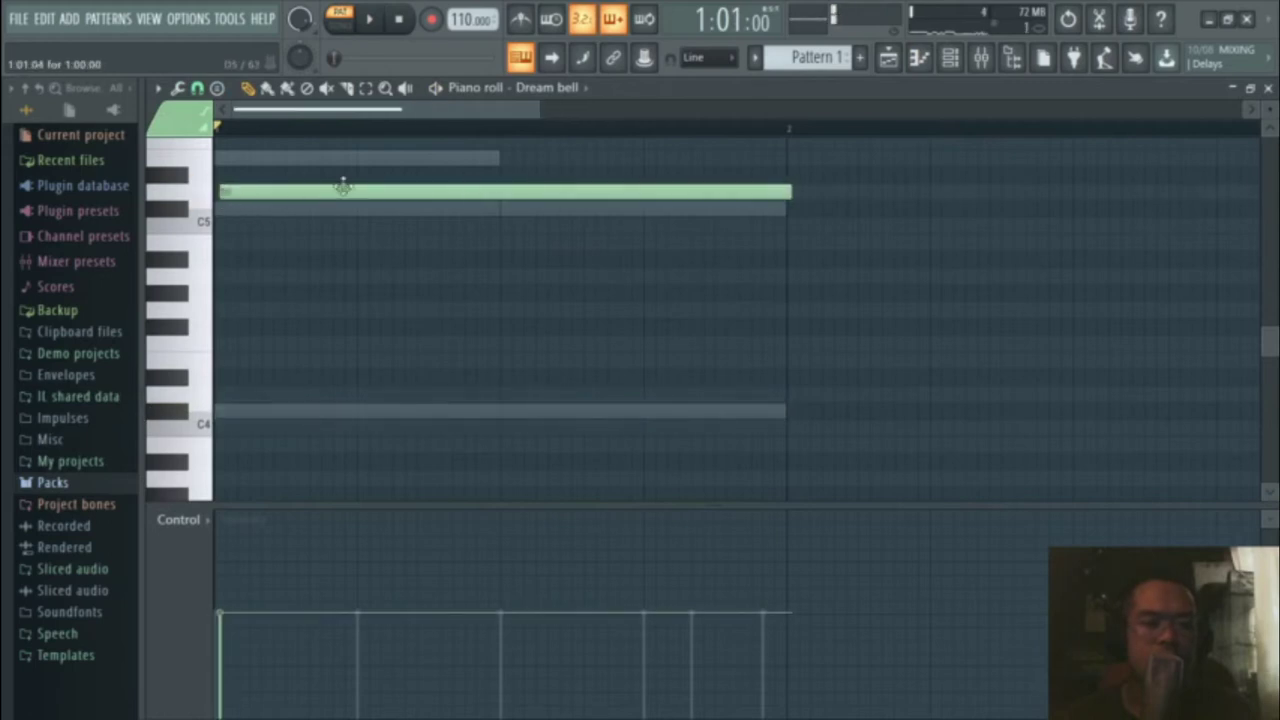
{"action": "left_click_drag", "start_coordinate": [343, 188], "coordinate": [280, 226]}
{"action": "left_click_drag", "start_coordinate": [370, 222], "coordinate": [360, 200]}
{"action": "key", "text": "space"}
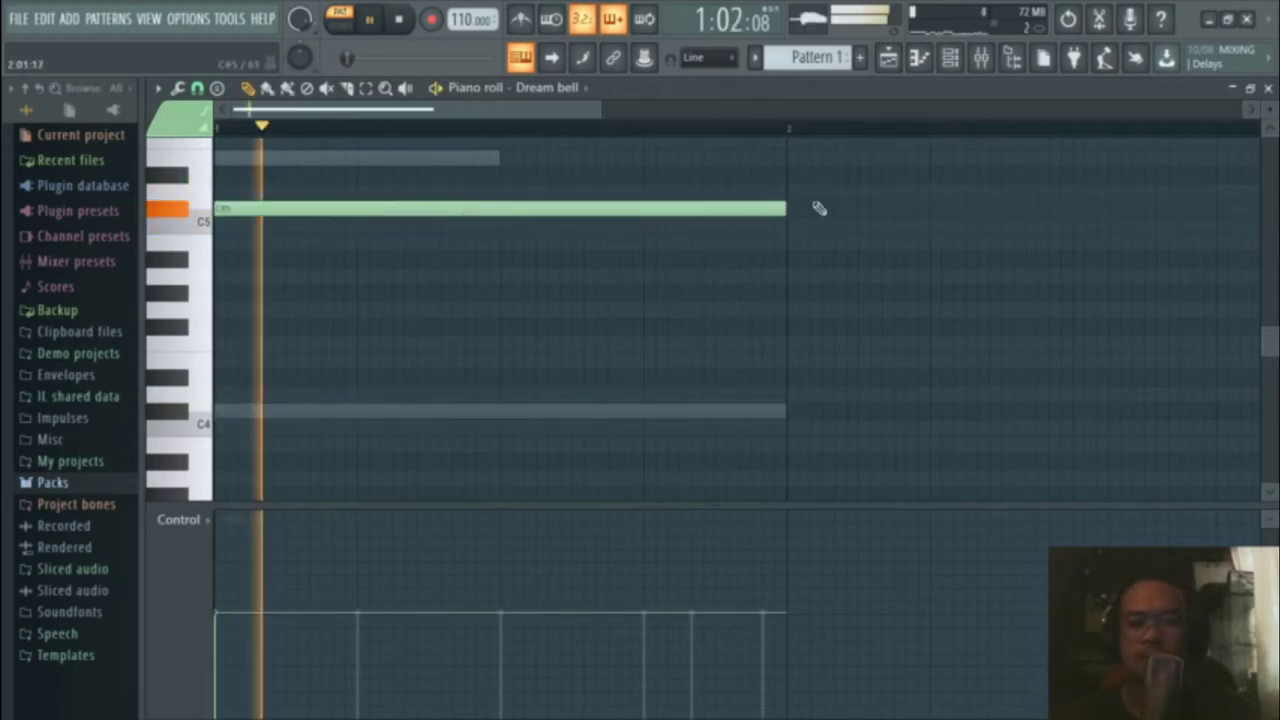
Step: Stop playback, shorten the Dream bell note to a brief hit, try it at higher pitches, and return it to C#5
{"action": "key", "text": "space"}
{"action": "left_click_drag", "start_coordinate": [788, 209], "coordinate": [200, 221]}
{"action": "scroll", "coordinate": [225, 219], "scroll_direction": "up", "scroll_amount": 4}
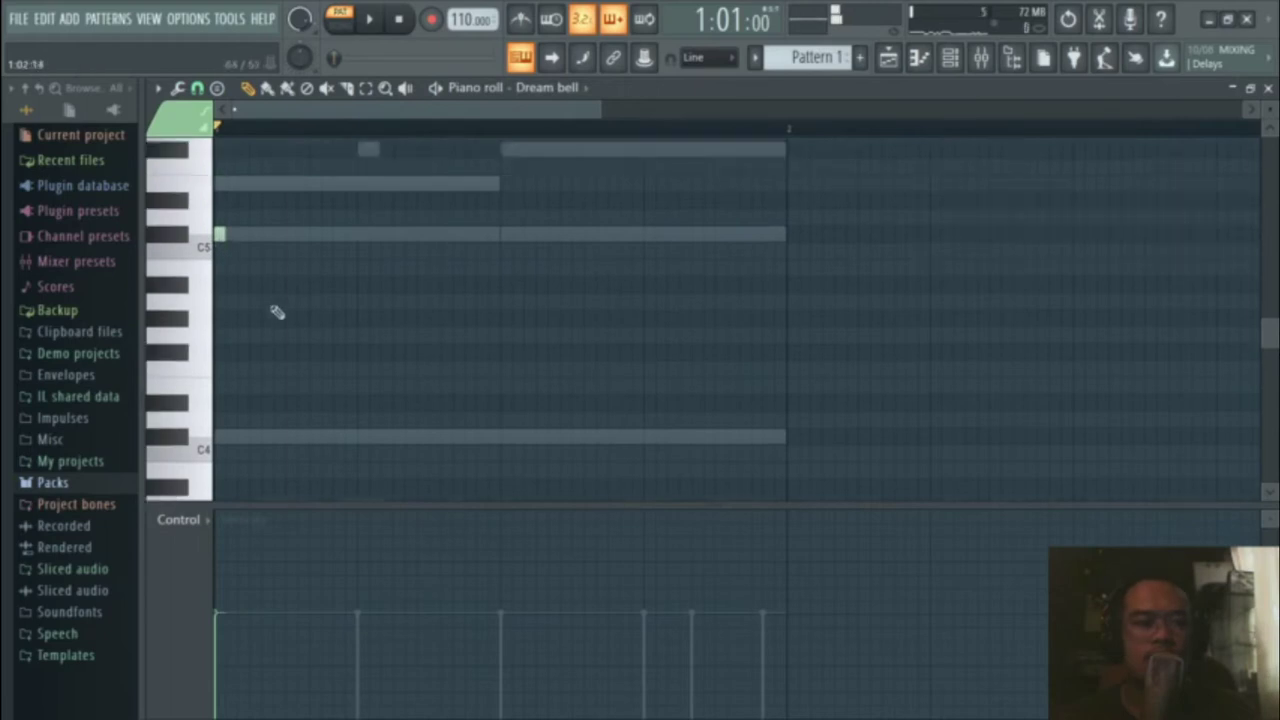
{"action": "left_click_drag", "start_coordinate": [220, 362], "coordinate": [212, 220]}
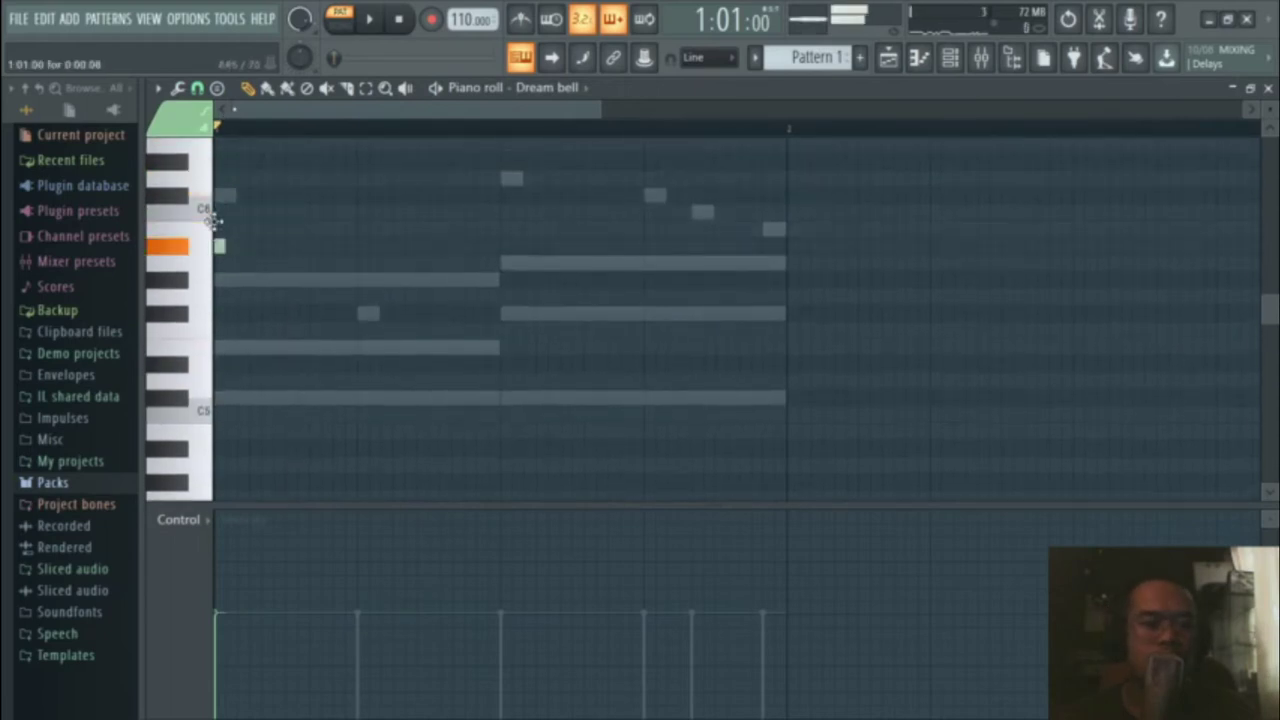
{"action": "key", "text": "space"}
{"action": "key", "text": "space"}
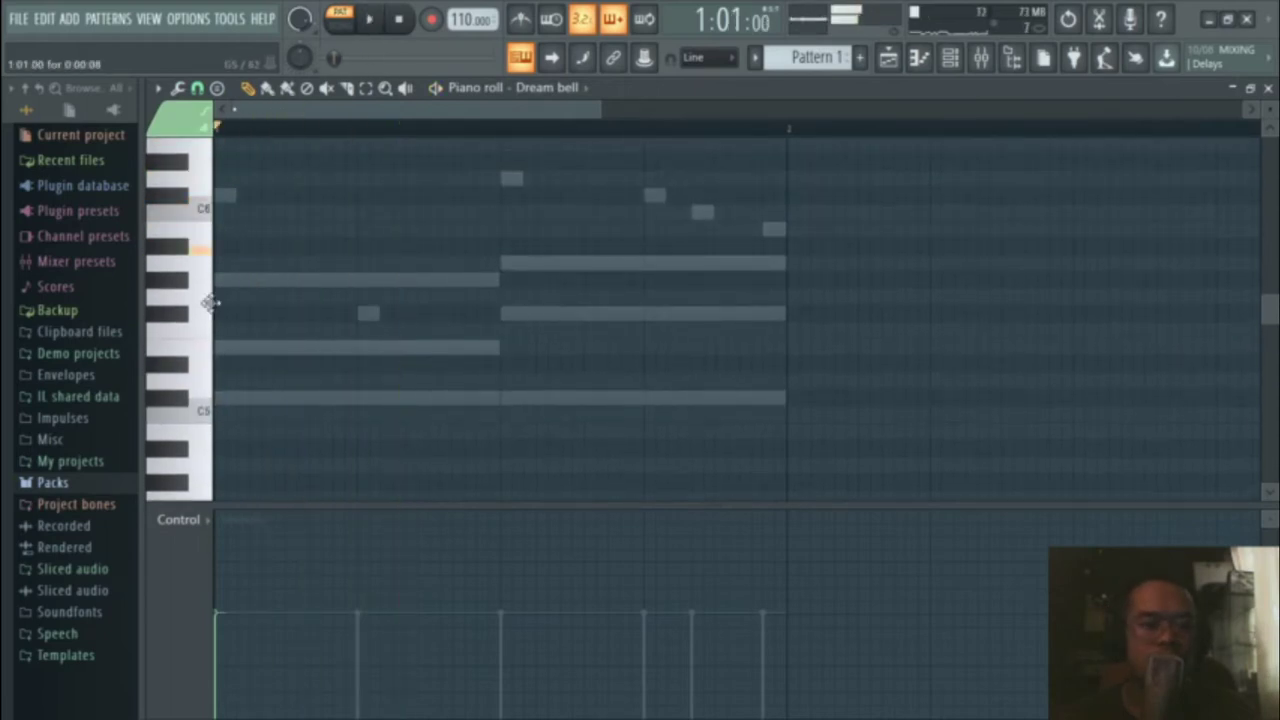
{"action": "key", "text": "space"}
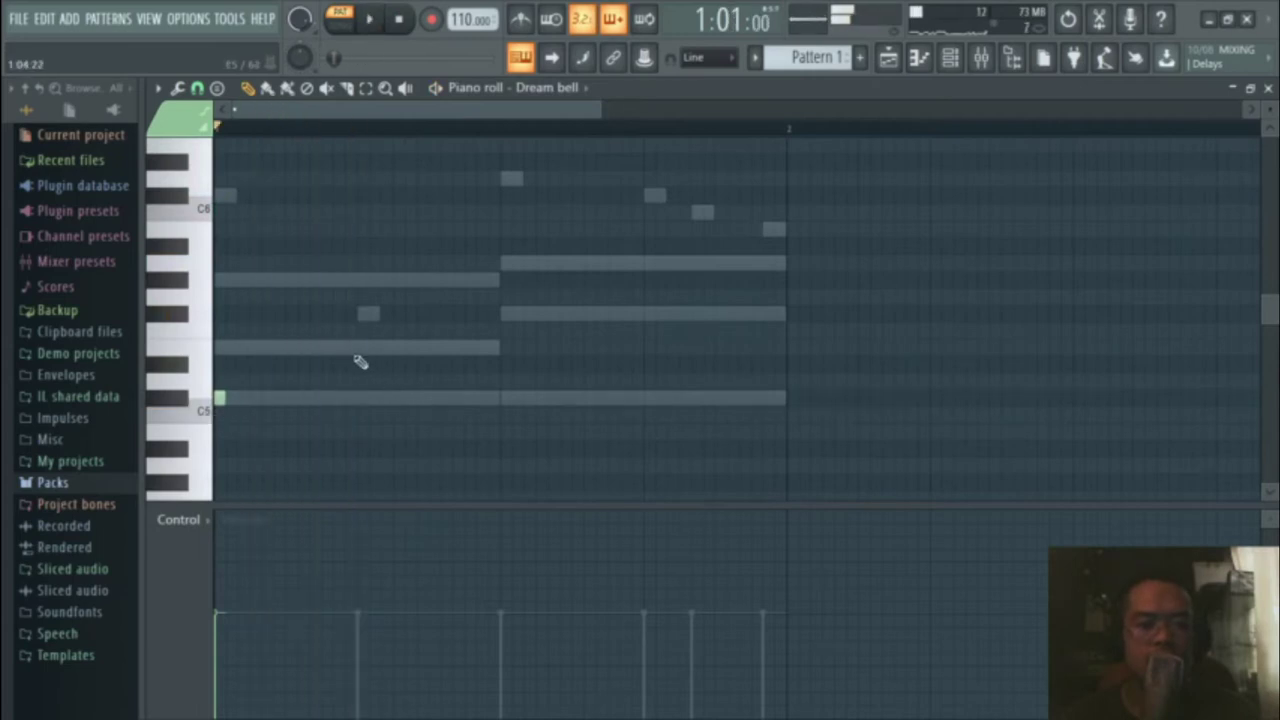
Step: Add short E5, A5 and F#5 notes on beats 2, 3 and 4, raise all bell notes one octave, and close the piano roll
{"action": "left_click", "coordinate": [506, 265]}
{"action": "left_click", "coordinate": [649, 313]}
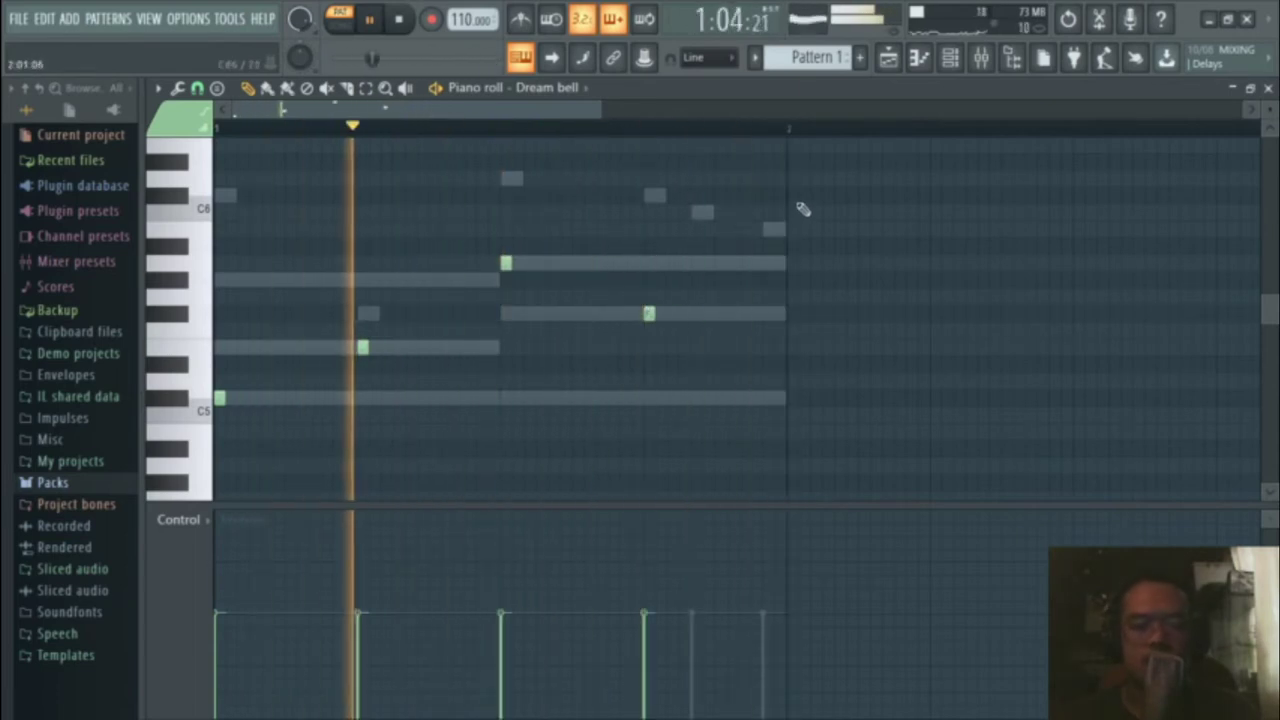
{"action": "key", "text": "ctrl+a"}
{"action": "key", "text": "ctrl+Up"}
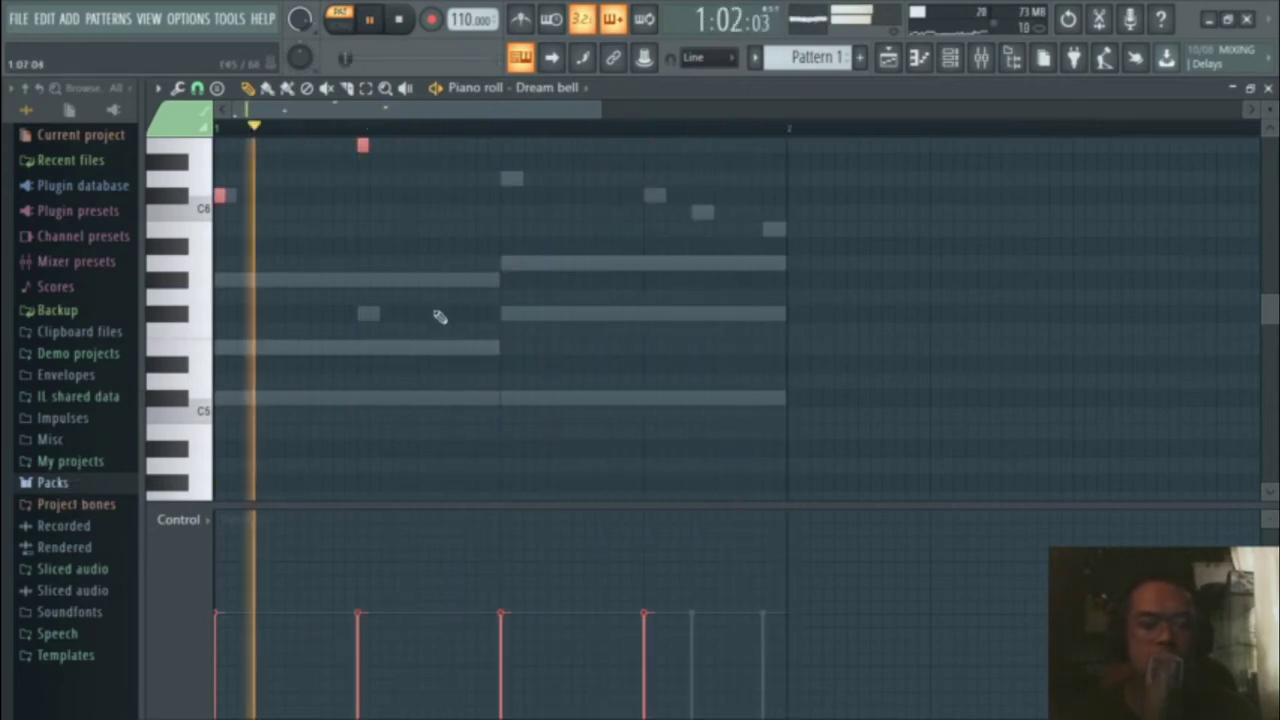
{"action": "scroll", "coordinate": [424, 326], "scroll_direction": "up", "scroll_amount": 2}
{"action": "key", "text": "ctrl+d"}
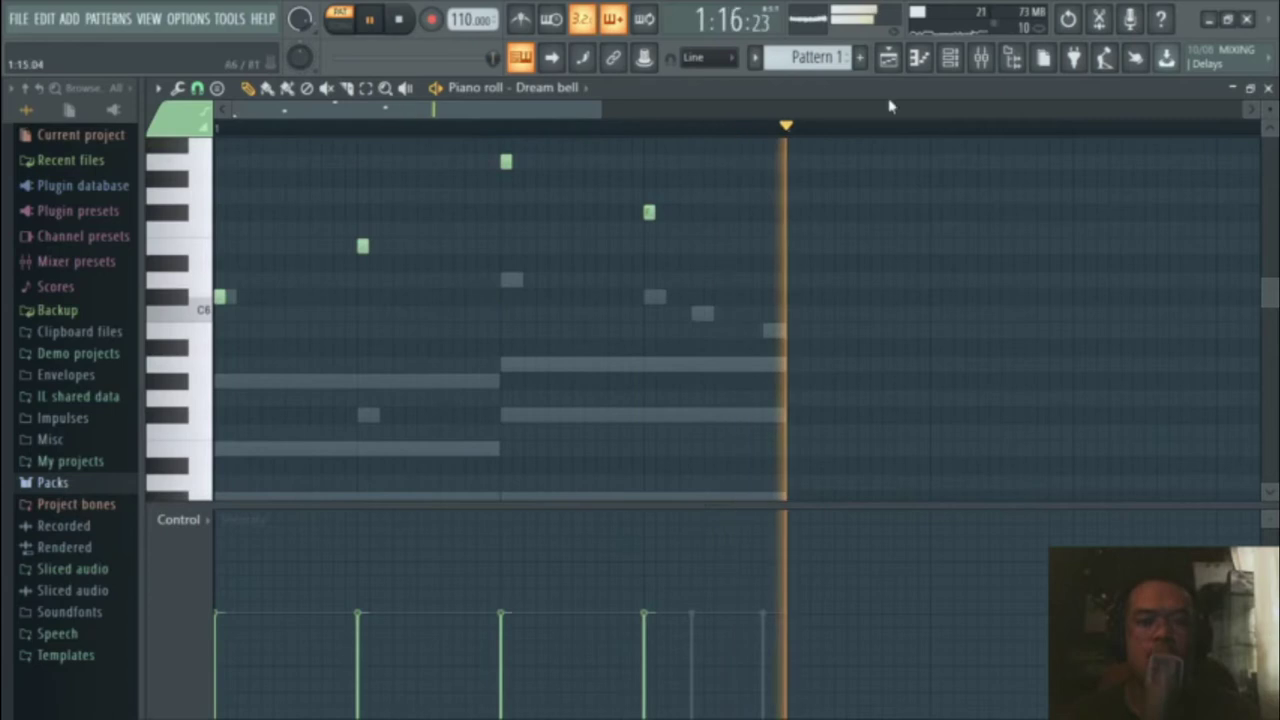
{"action": "left_click", "coordinate": [1268, 88]}
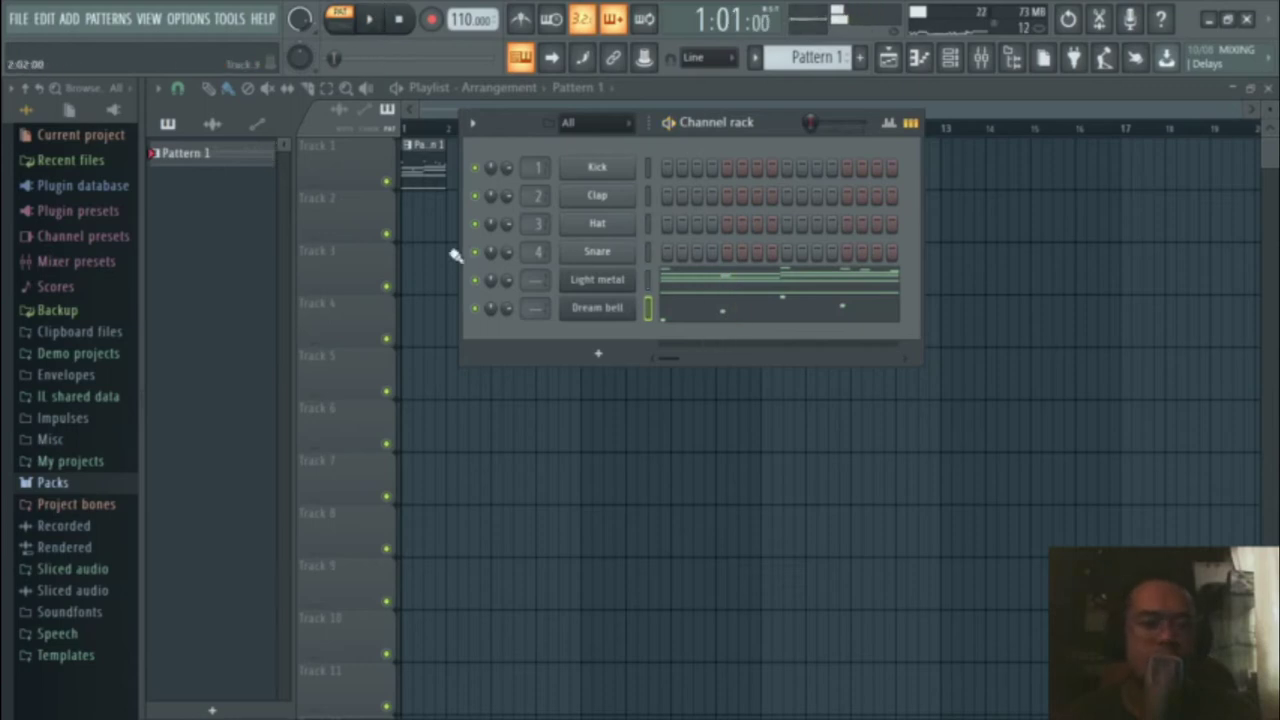
Step: Delete the Snare, Hat, Clap and Kick channels from the channel rack
{"action": "right_click", "coordinate": [600, 262]}
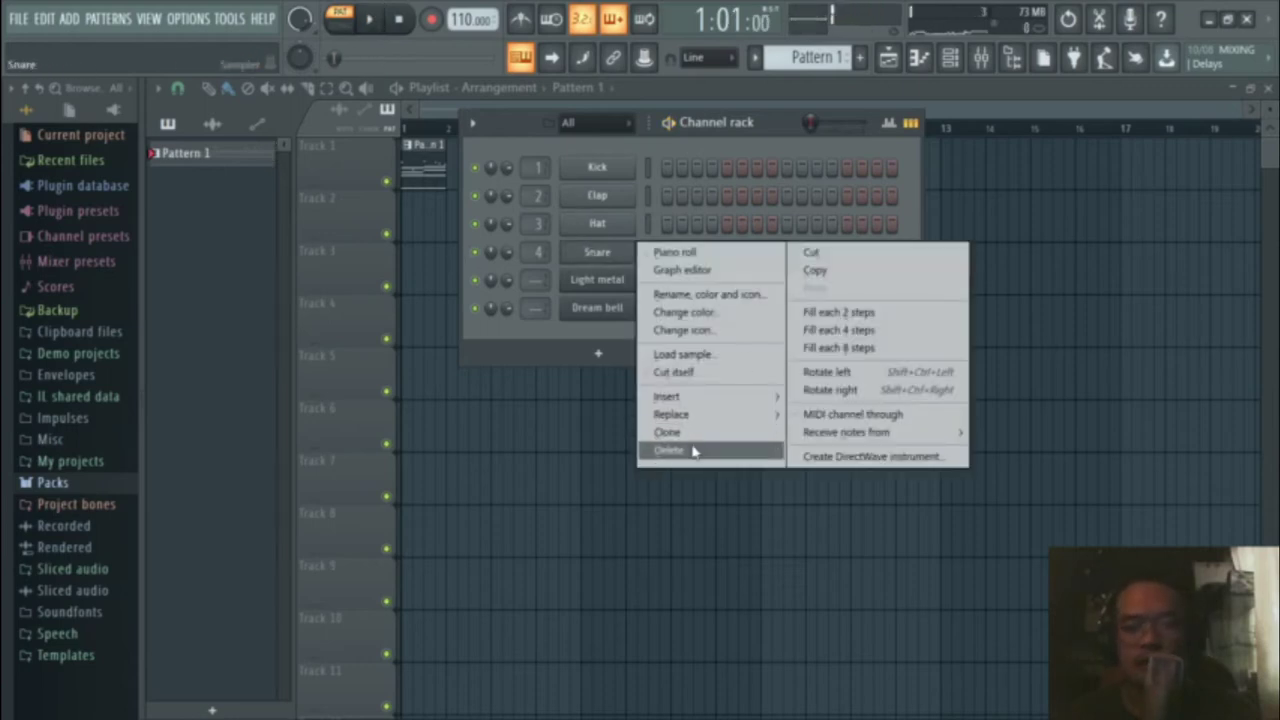
{"action": "left_click", "coordinate": [692, 450]}
{"action": "left_click", "coordinate": [740, 420]}
{"action": "right_click", "coordinate": [622, 250]}
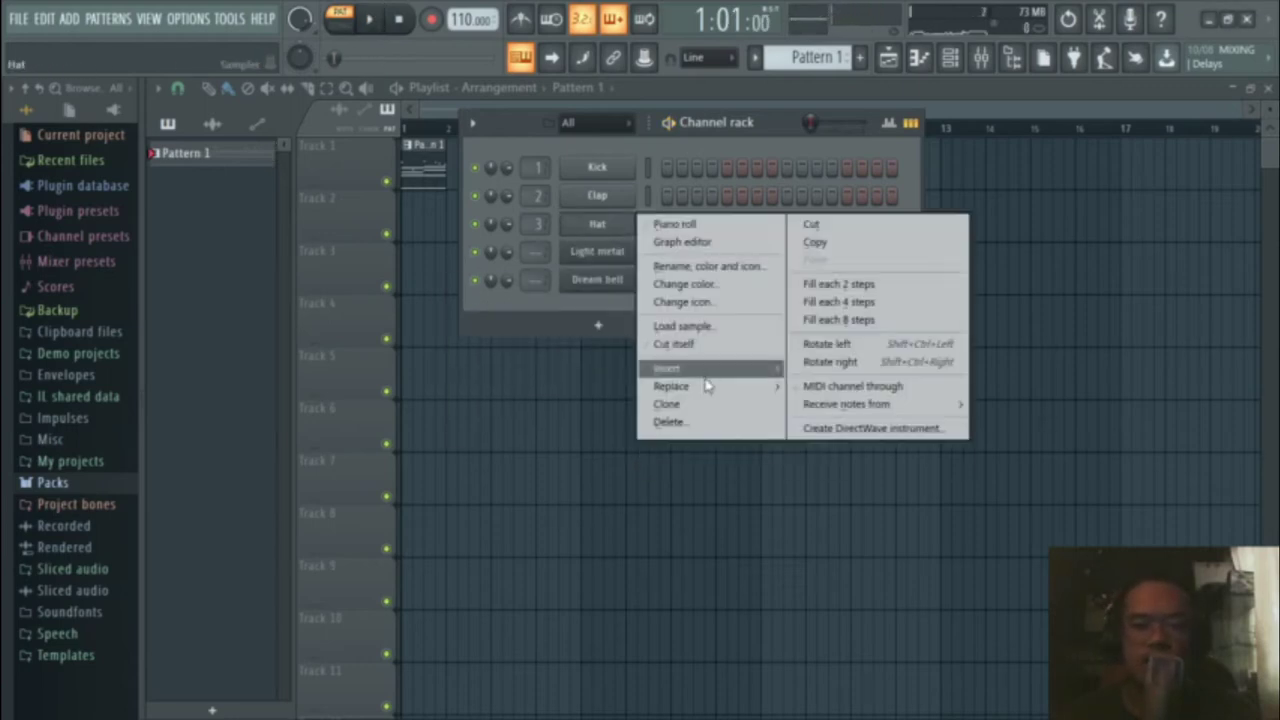
{"action": "left_click", "coordinate": [675, 421]}
{"action": "left_click", "coordinate": [734, 419]}
{"action": "right_click", "coordinate": [620, 205]}
{"action": "left_click", "coordinate": [688, 391]}
{"action": "left_click", "coordinate": [734, 419]}
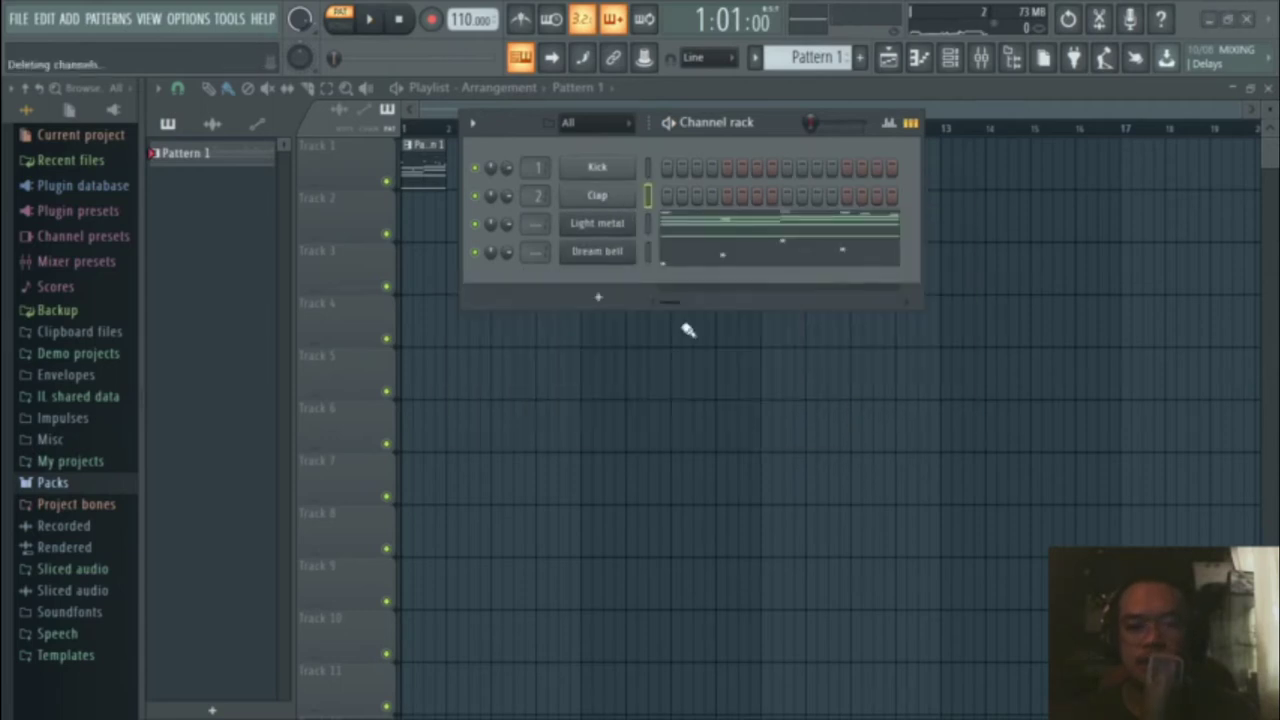
{"action": "right_click", "coordinate": [583, 173]}
{"action": "left_click", "coordinate": [711, 372]}
{"action": "left_click", "coordinate": [734, 419]}
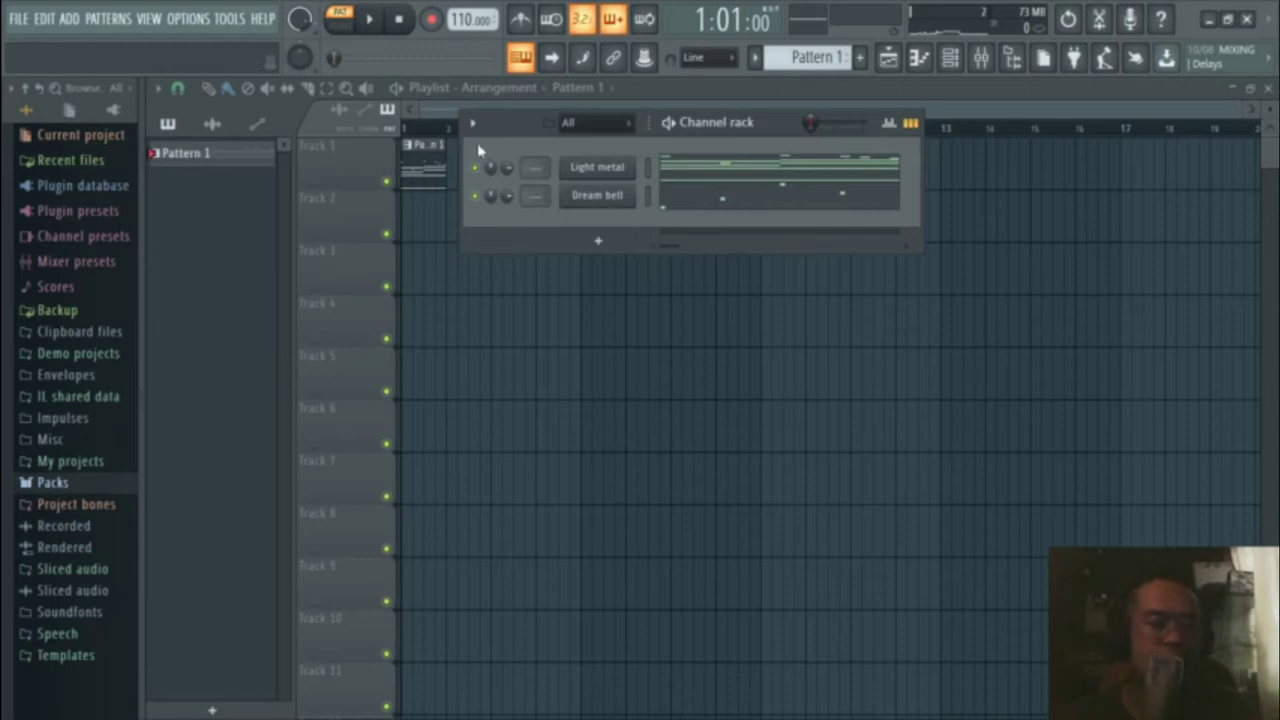
Step: Play back the Light metal and Dream bell loop, stop it, and add a third Sytrus instrument to the channel rack
{"action": "key", "text": "space"}
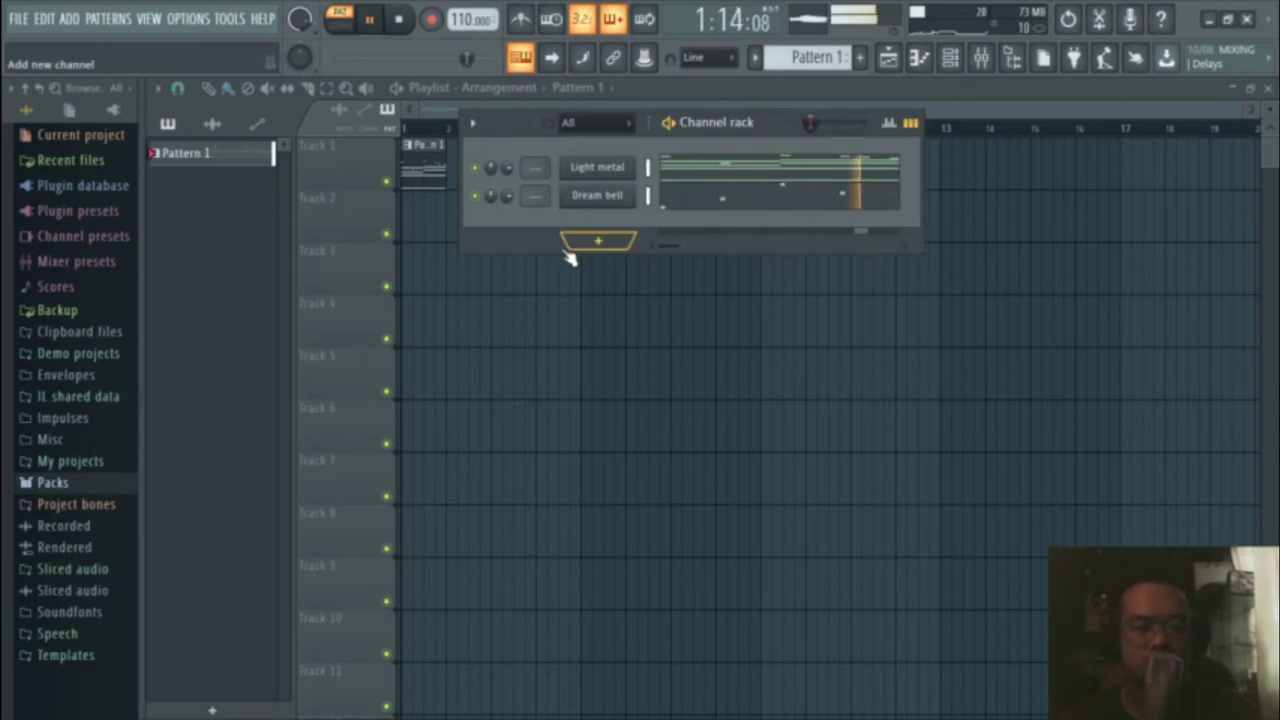
{"action": "key", "text": "space"}
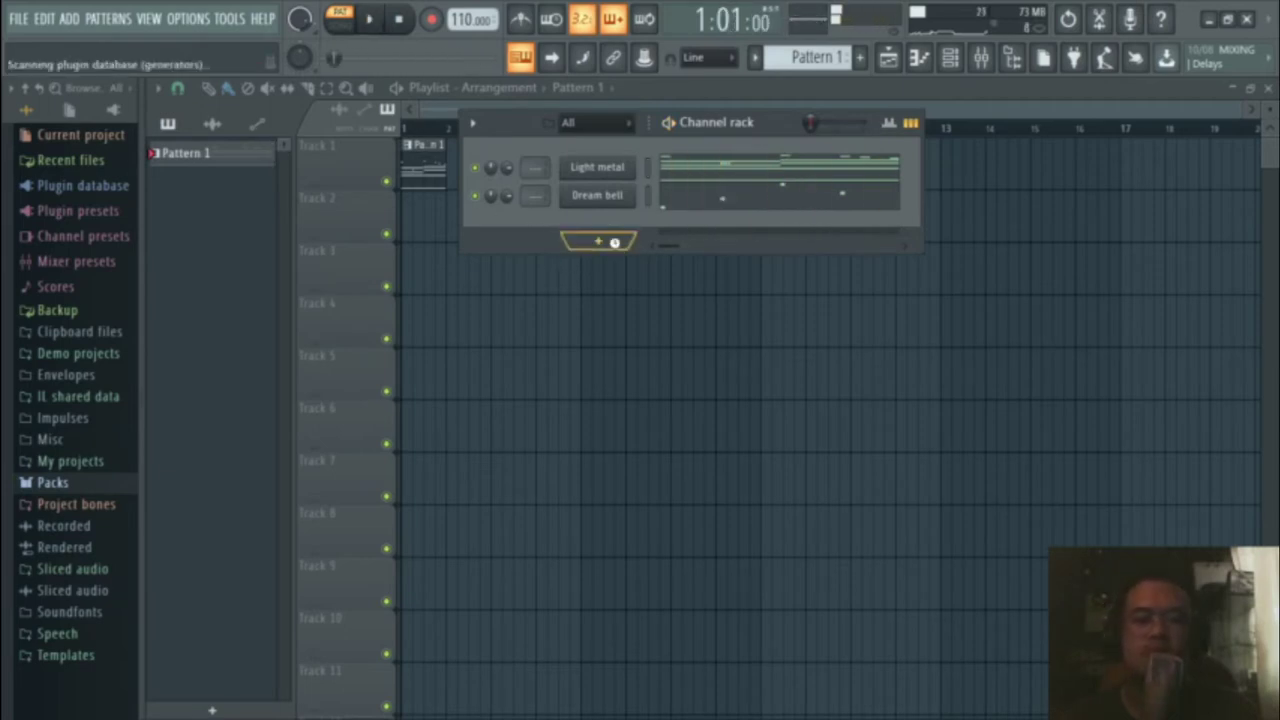
{"action": "left_click", "coordinate": [614, 242]}
{"action": "left_click", "coordinate": [414, 527]}
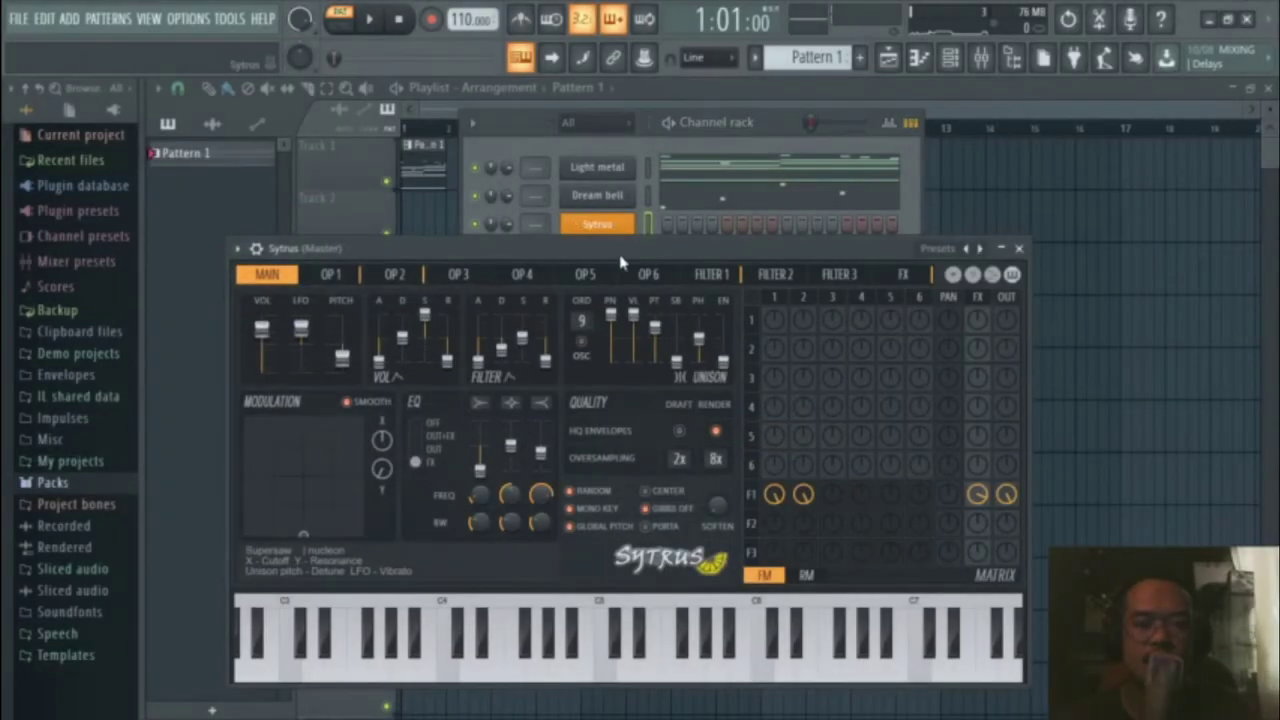
{"action": "left_click_drag", "start_coordinate": [620, 262], "coordinate": [642, 140]}
Step: Audition the percussion presets in the third Sytrus, from Arrakeen tabla through Weird baroque
{"action": "left_click", "coordinate": [1003, 127]}
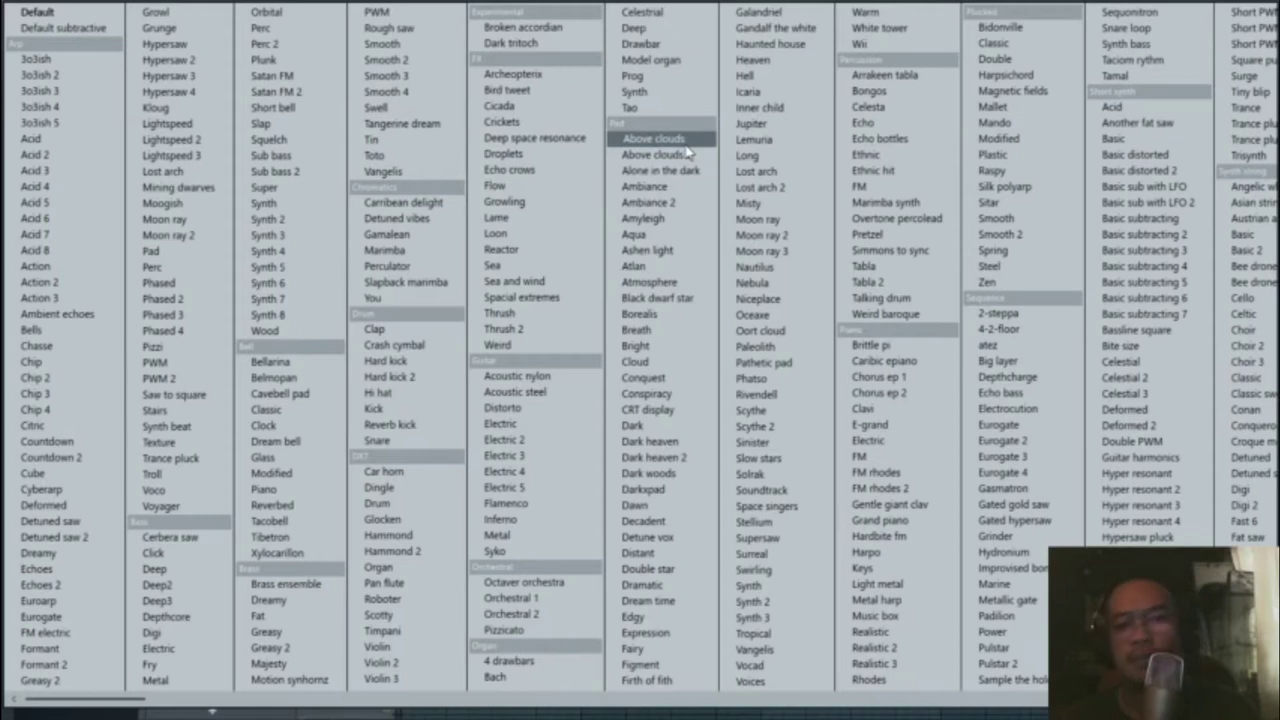
{"action": "left_click", "coordinate": [890, 76]}
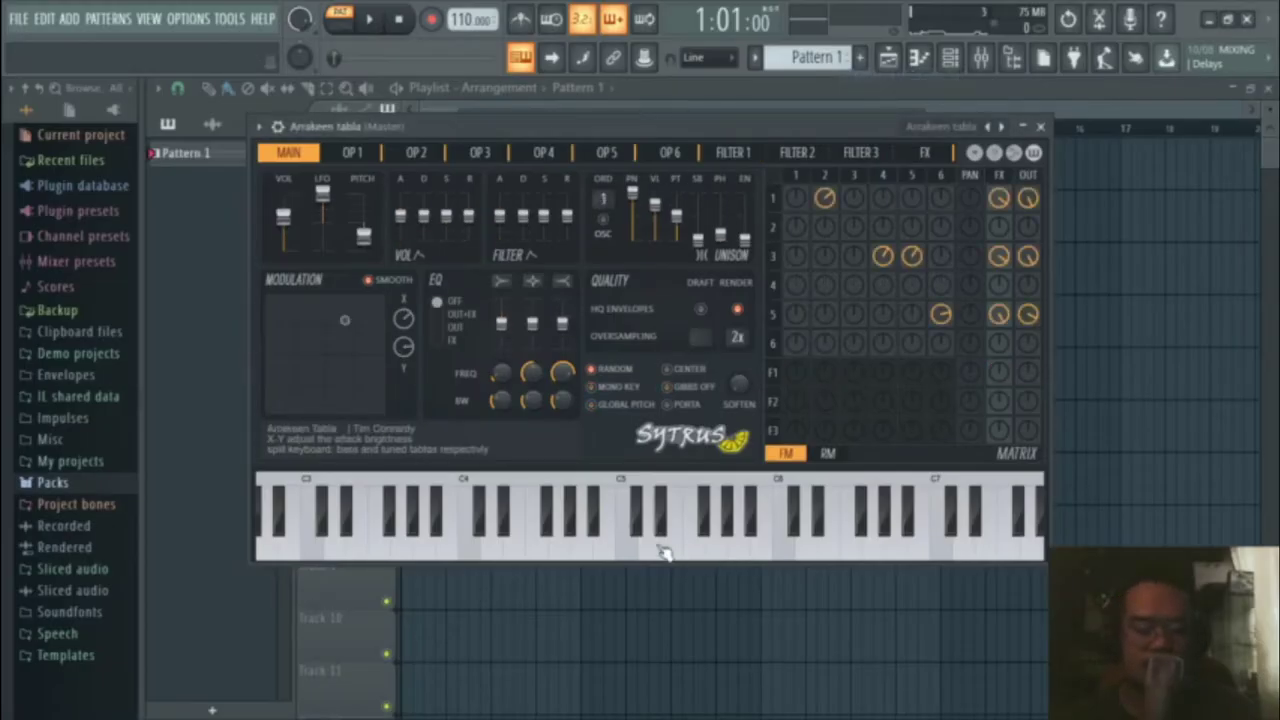
{"action": "left_click", "coordinate": [1001, 127]}
{"action": "left_click", "coordinate": [1001, 127]}
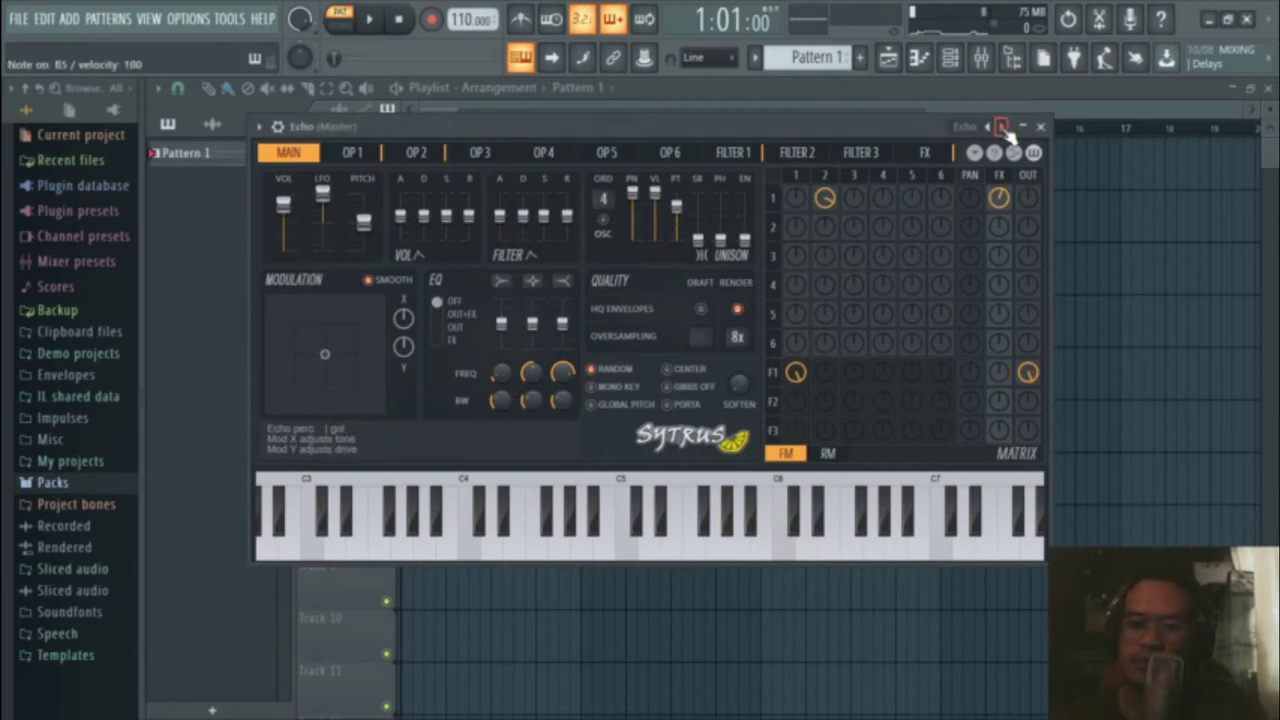
{"action": "left_click", "coordinate": [1001, 127]}
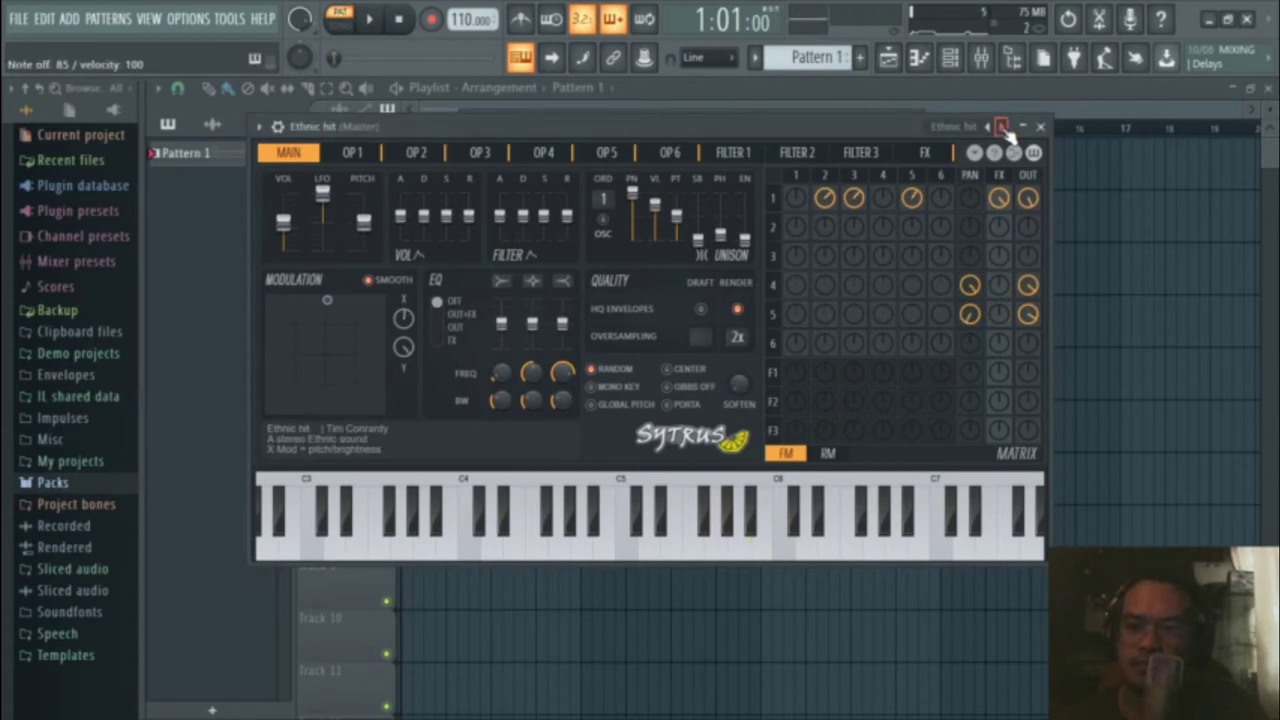
{"action": "left_click", "coordinate": [1001, 127]}
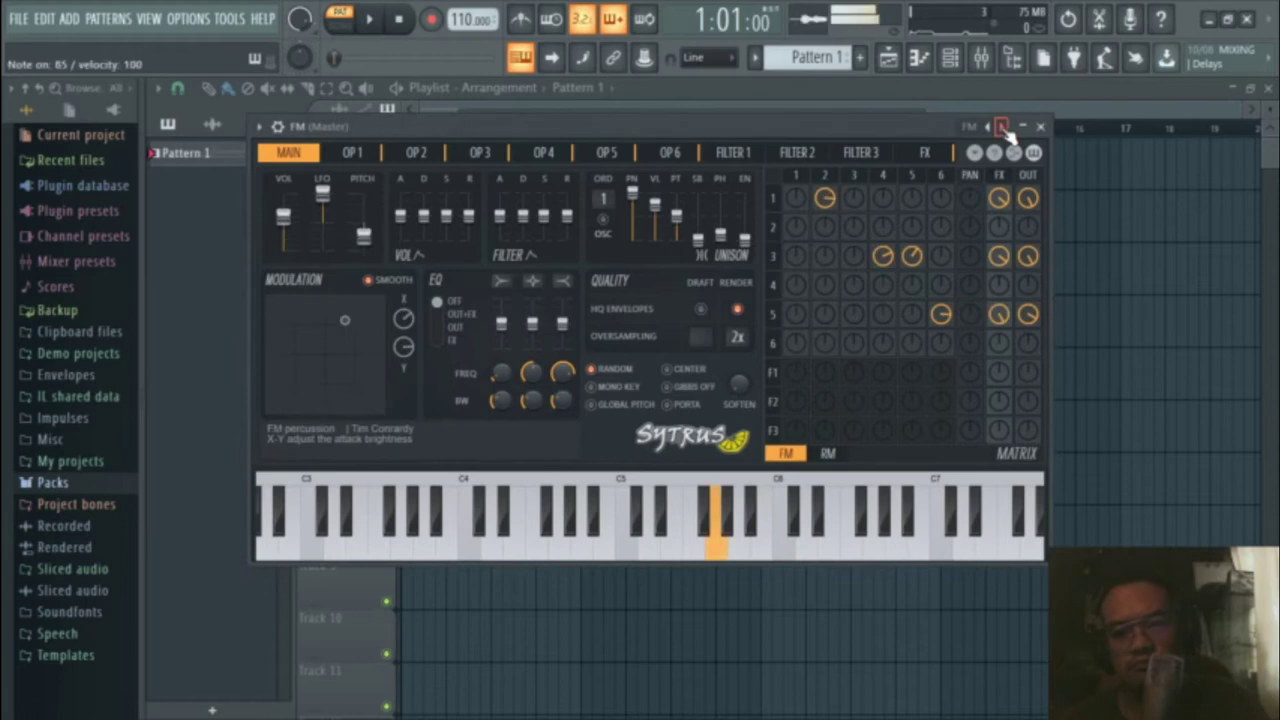
{"action": "left_click", "coordinate": [1002, 128]}
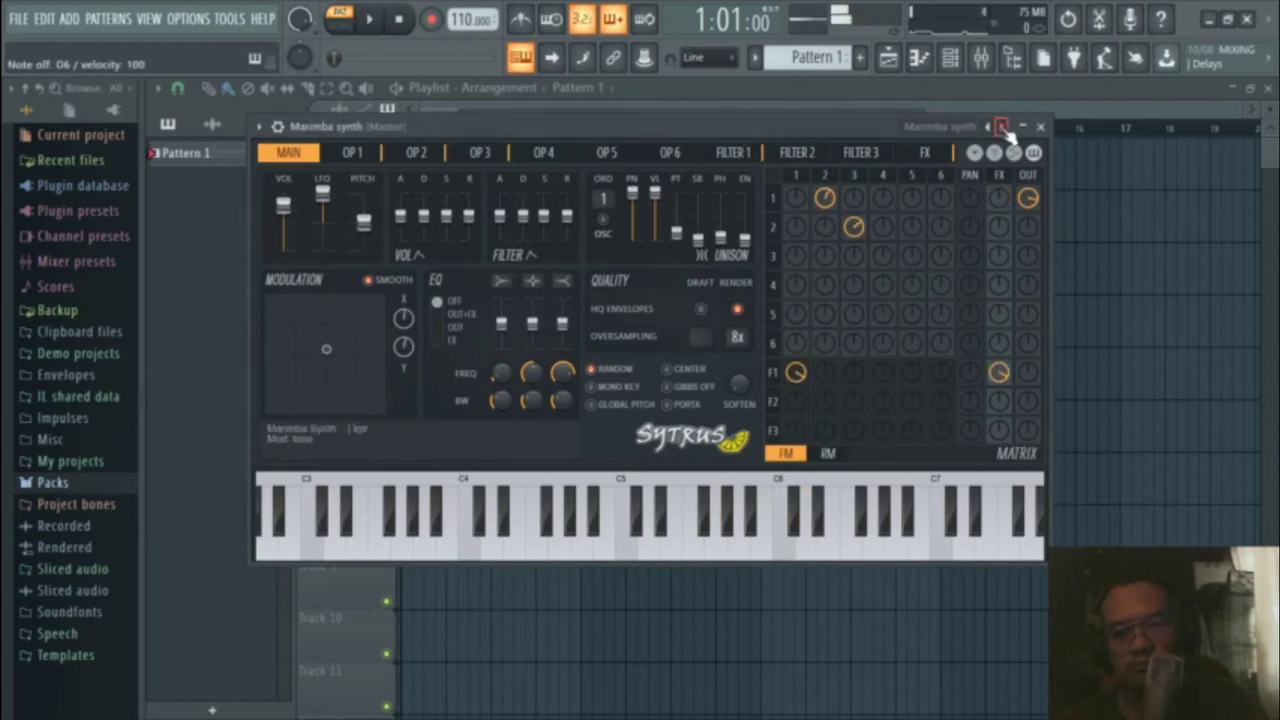
{"action": "left_click", "coordinate": [1001, 127]}
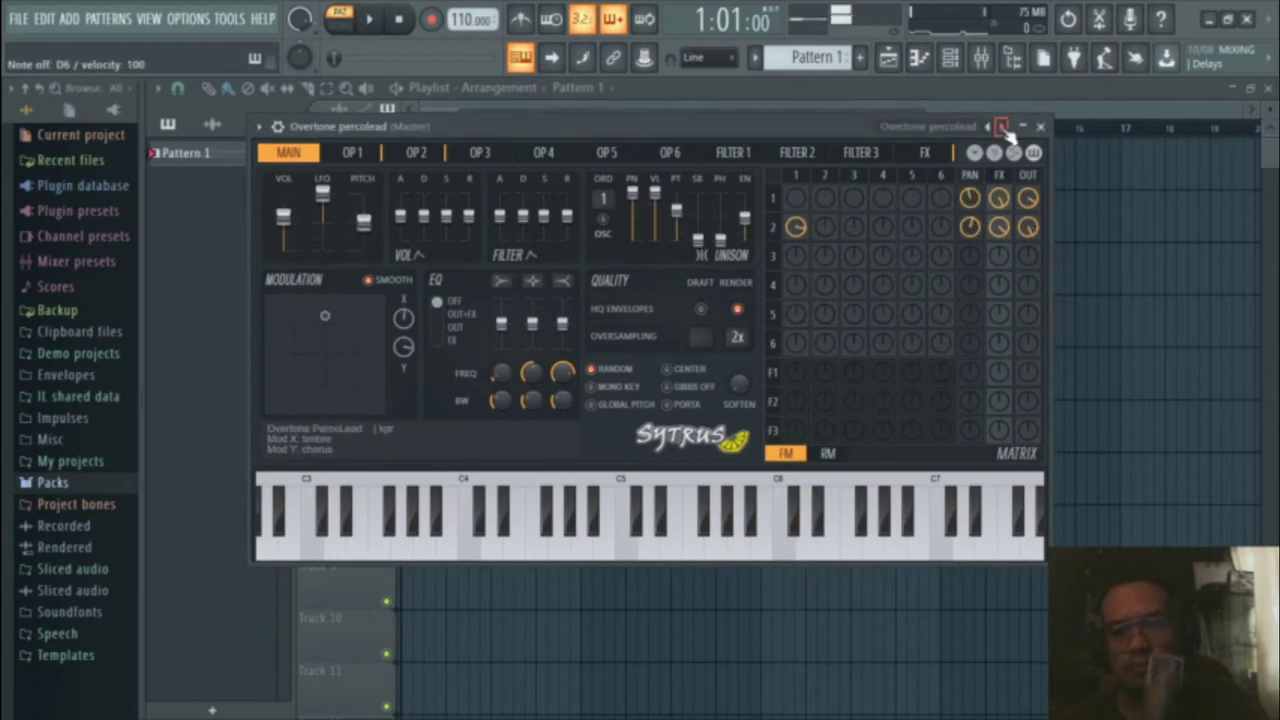
{"action": "left_click", "coordinate": [1001, 127]}
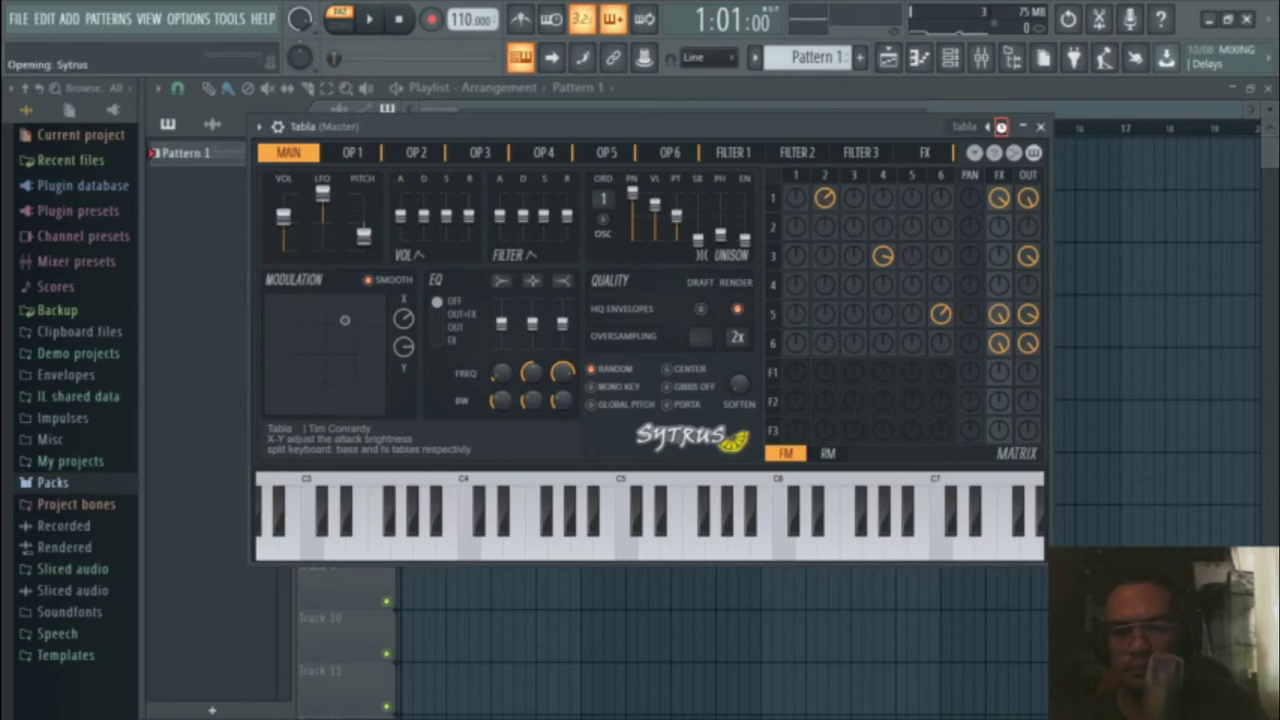
{"action": "left_click", "coordinate": [1001, 127]}
{"action": "left_click", "coordinate": [1001, 127]}
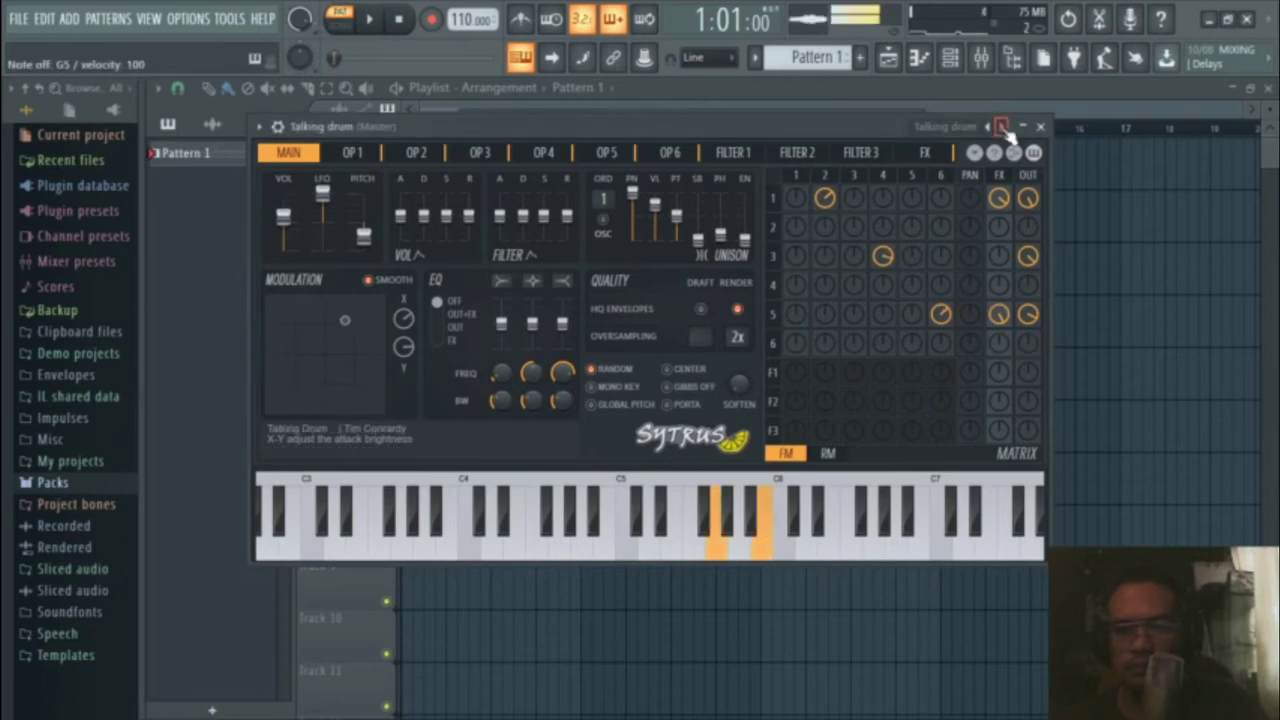
{"action": "left_click", "coordinate": [1001, 127]}
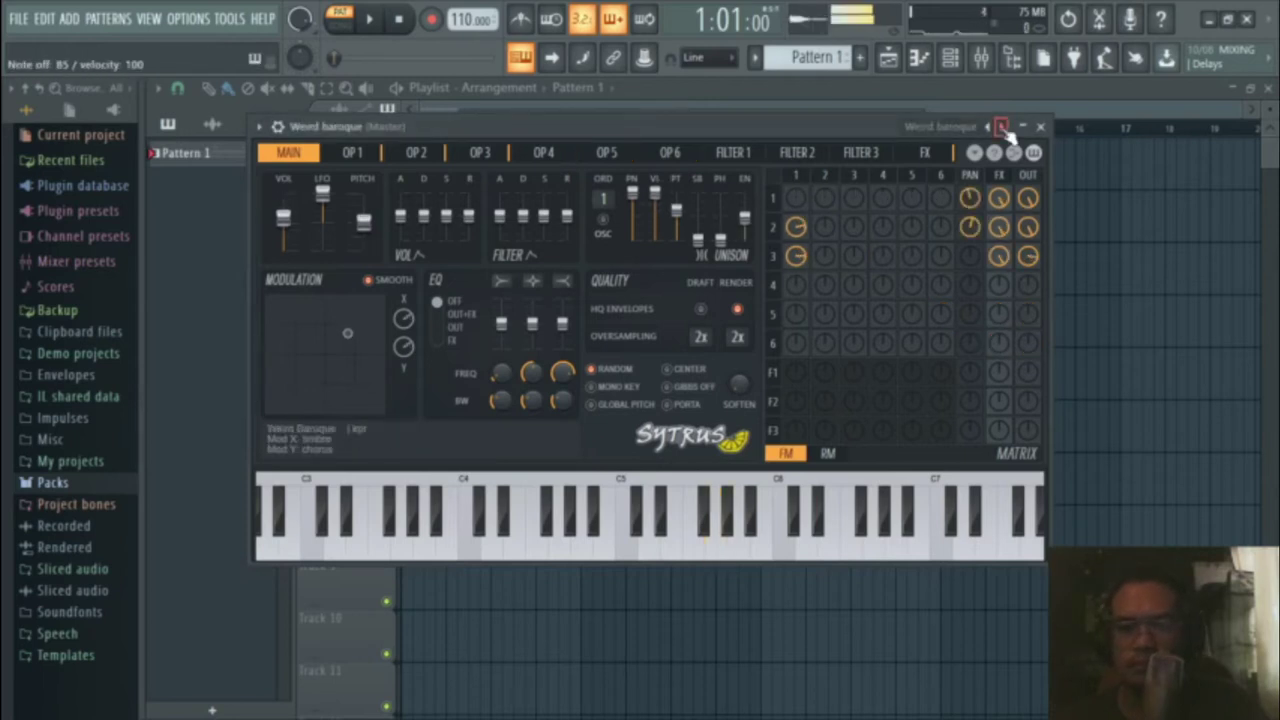
Step: Audition the piano presets in the third Sytrus, from Brittle pi through the Chorus ep presets and Clavi
{"action": "left_click", "coordinate": [1001, 127]}
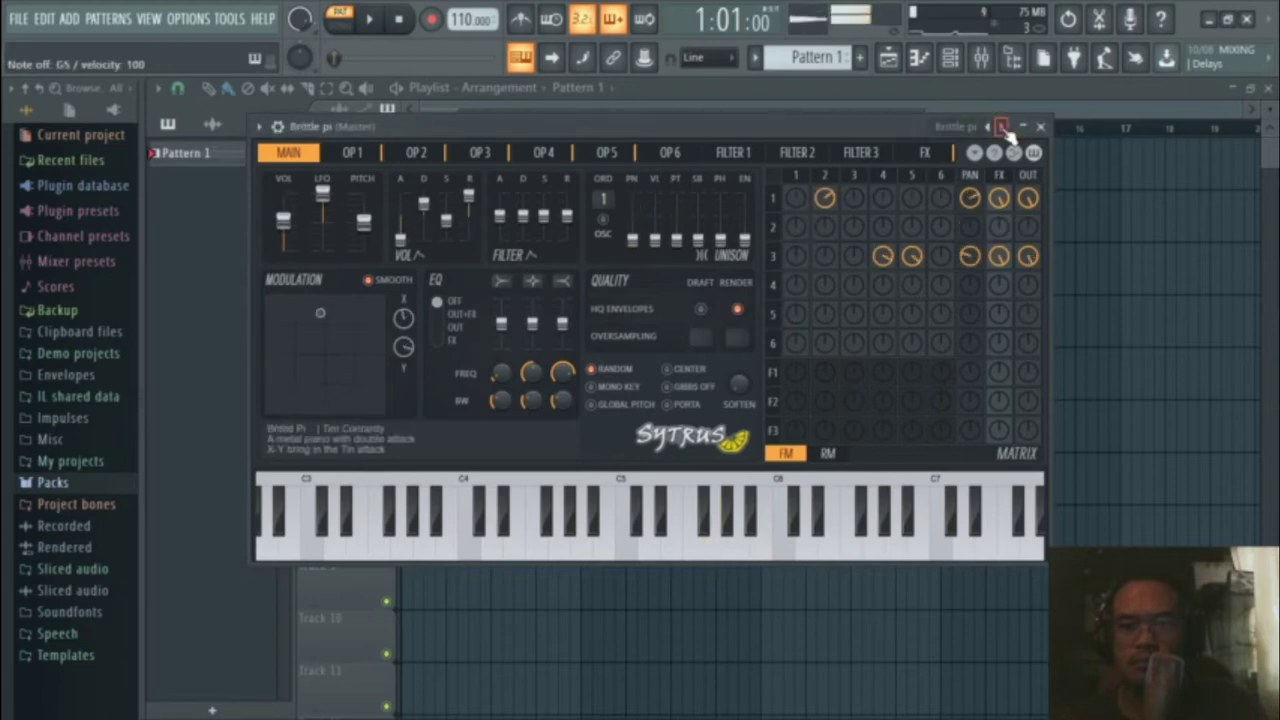
{"action": "left_click", "coordinate": [1001, 127]}
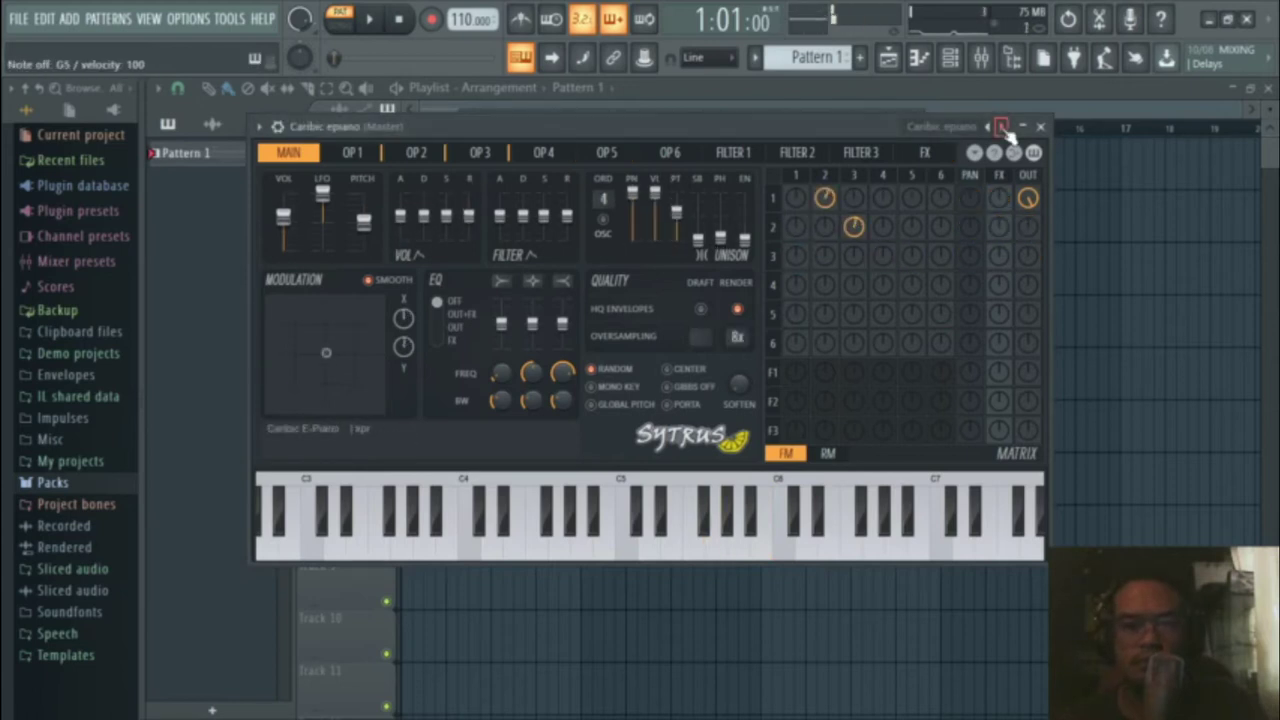
{"action": "left_click", "coordinate": [1001, 127]}
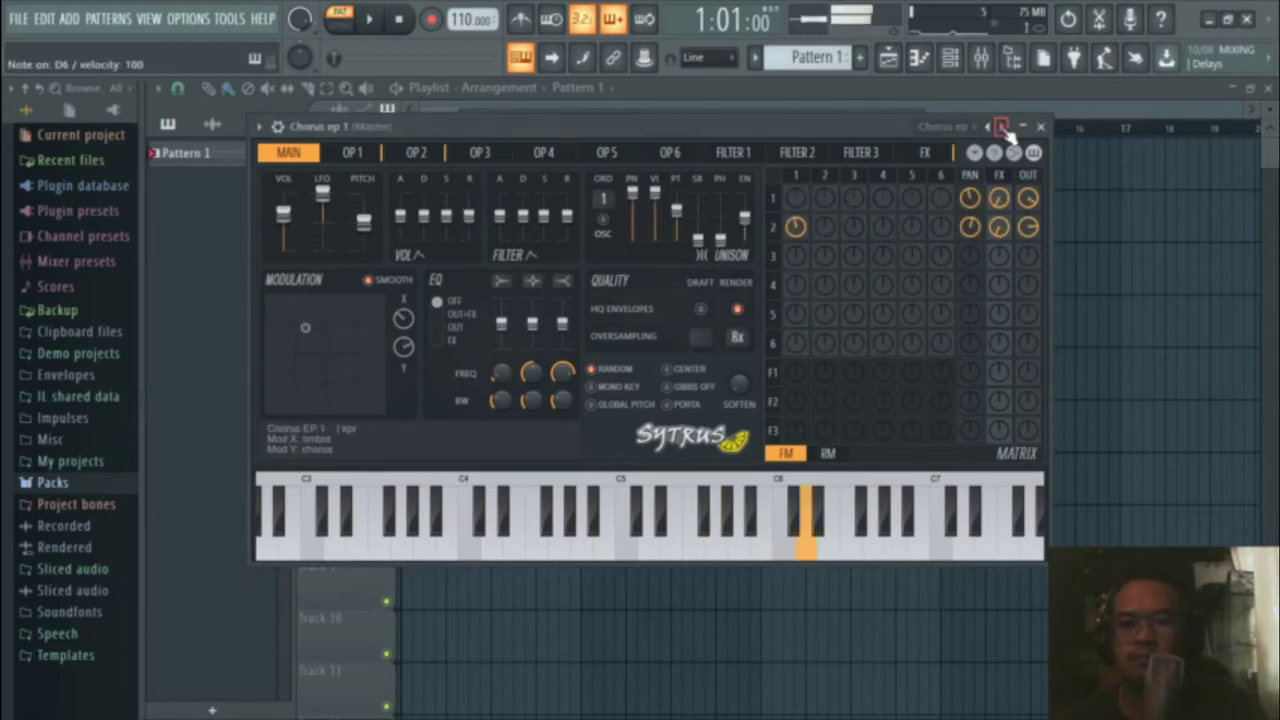
{"action": "left_click", "coordinate": [1001, 127]}
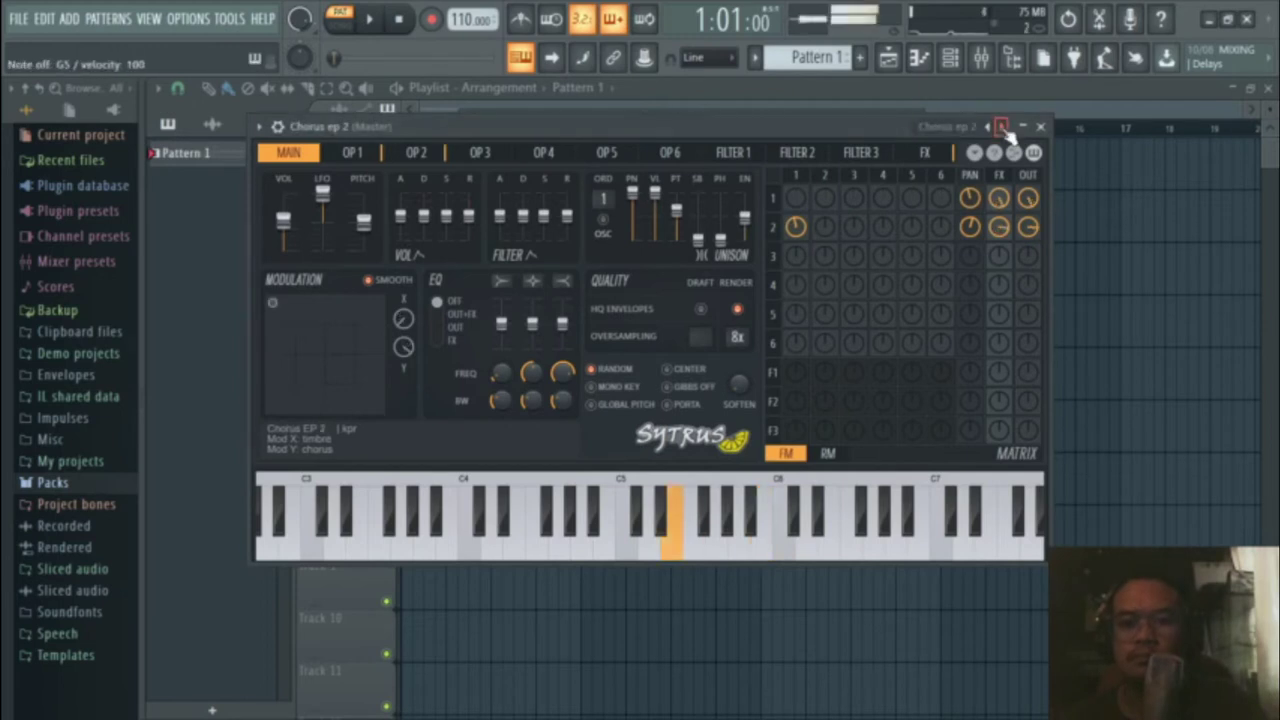
{"action": "left_click", "coordinate": [1001, 127]}
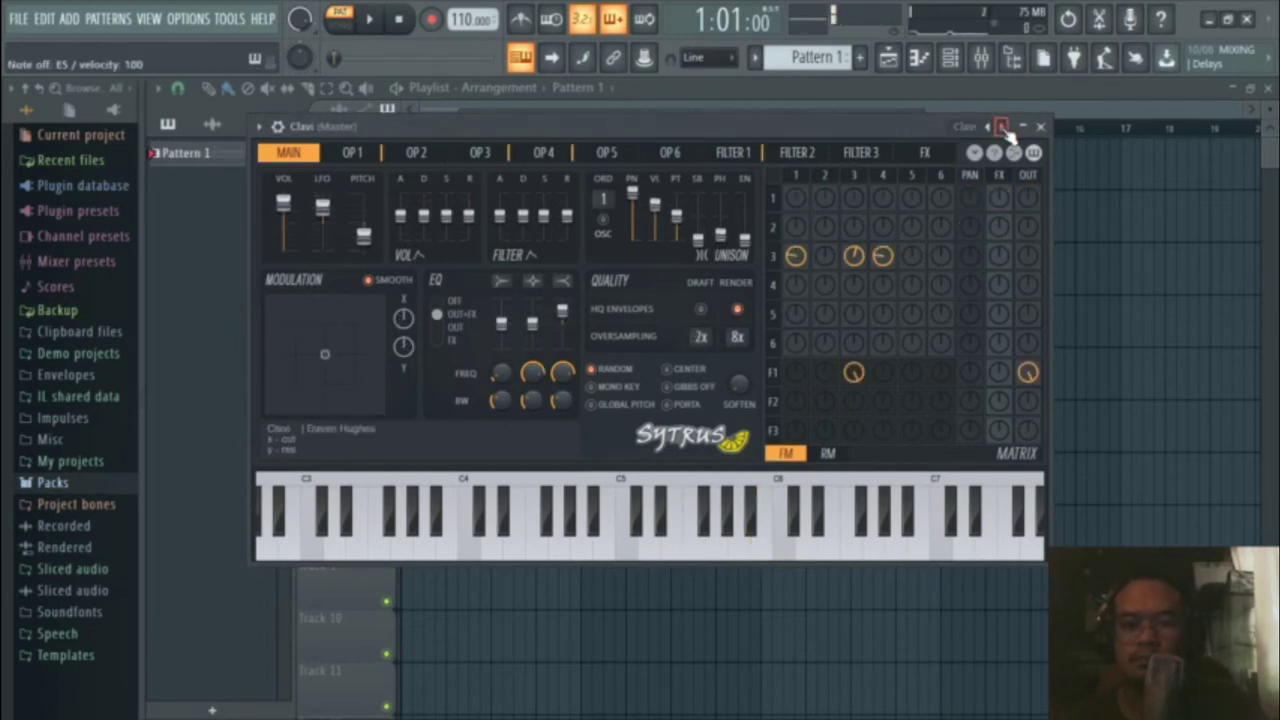
{"action": "left_click", "coordinate": [1001, 127]}
Step: Load the plucked preset Bidonville into the third Sytrus and close its window
{"action": "right_click", "coordinate": [1003, 129]}
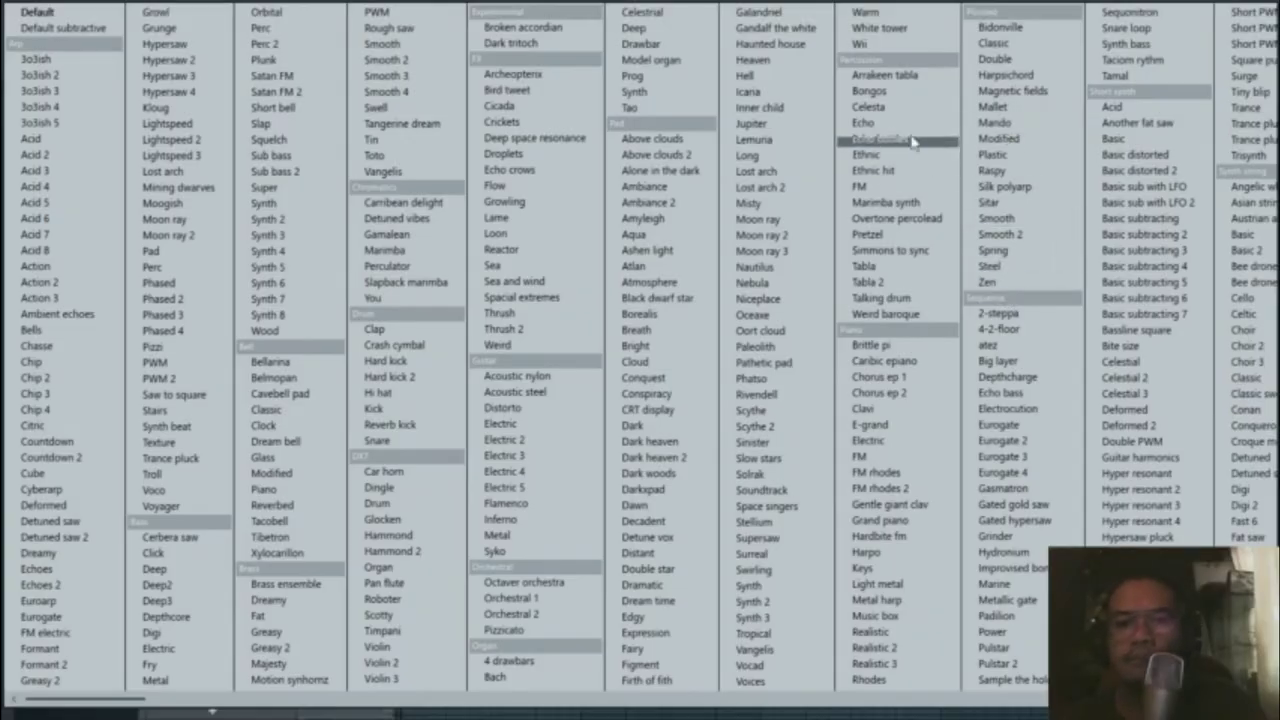
{"action": "left_click", "coordinate": [1010, 30]}
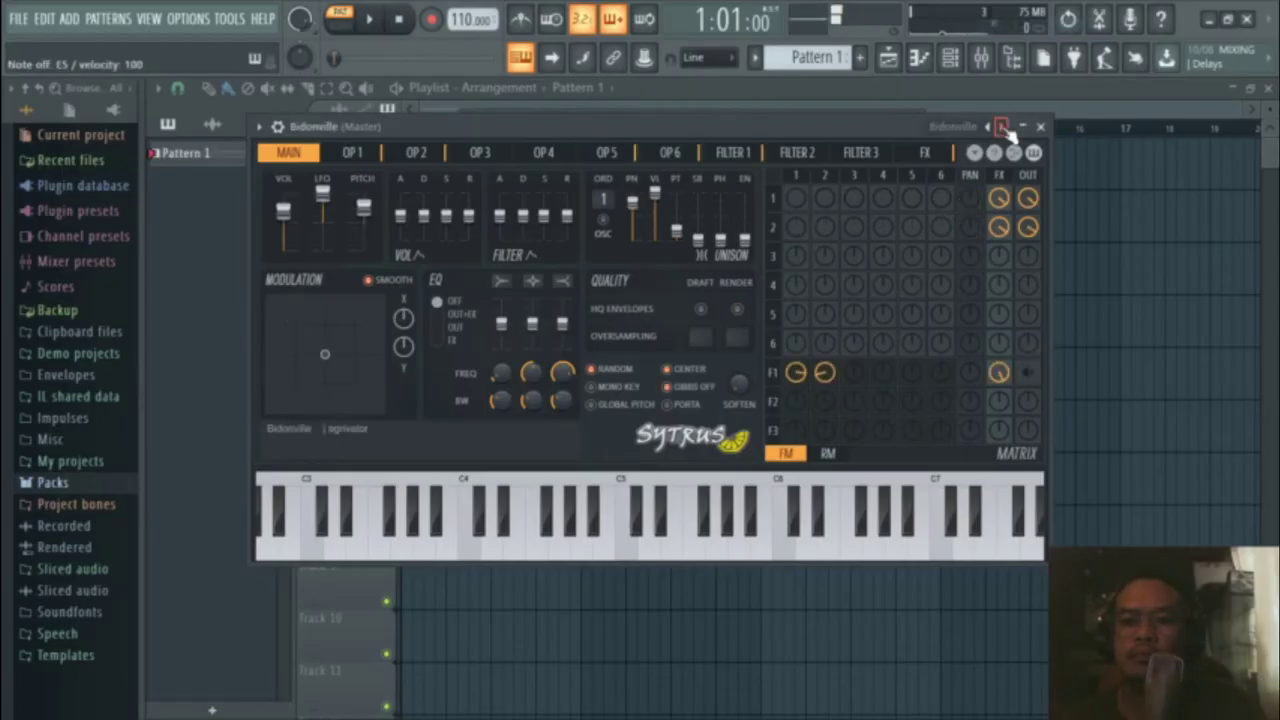
{"action": "left_click", "coordinate": [1040, 127]}
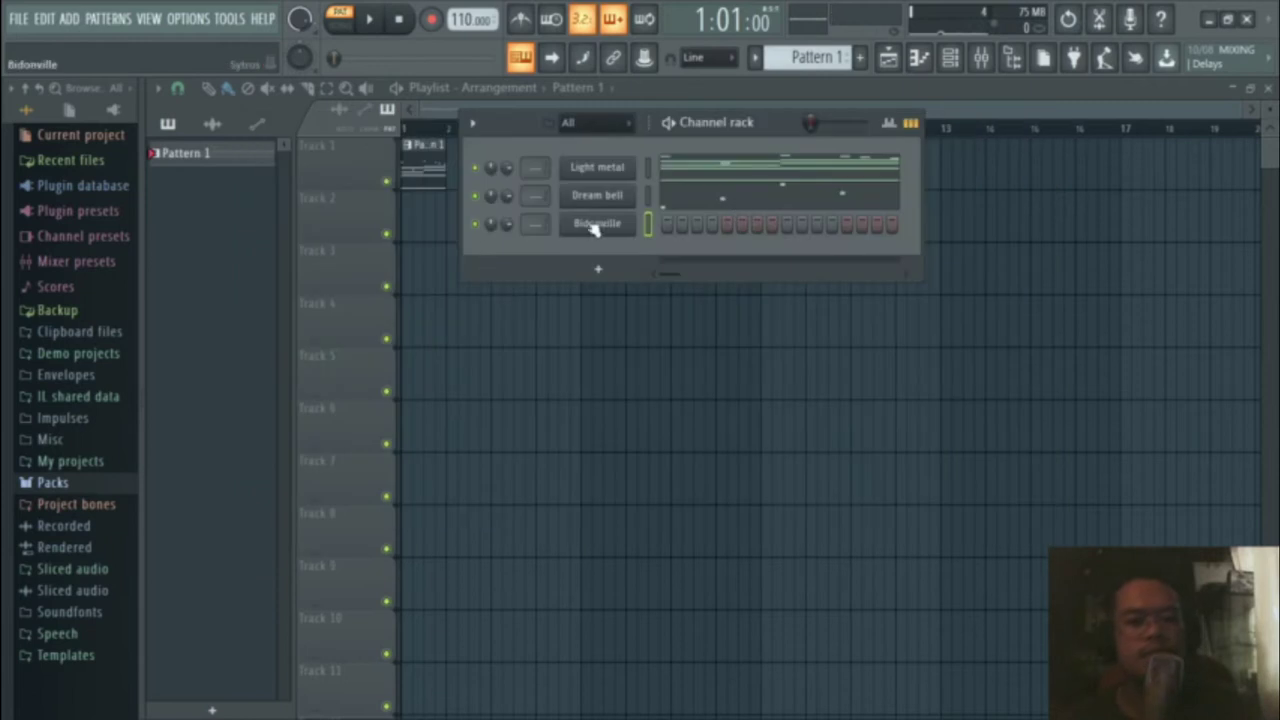
Step: Place short G#5 notes on all four beats of bar 1 in the Bidonville piano roll and play the loop
{"action": "right_click", "coordinate": [593, 228]}
{"action": "left_click", "coordinate": [676, 224]}
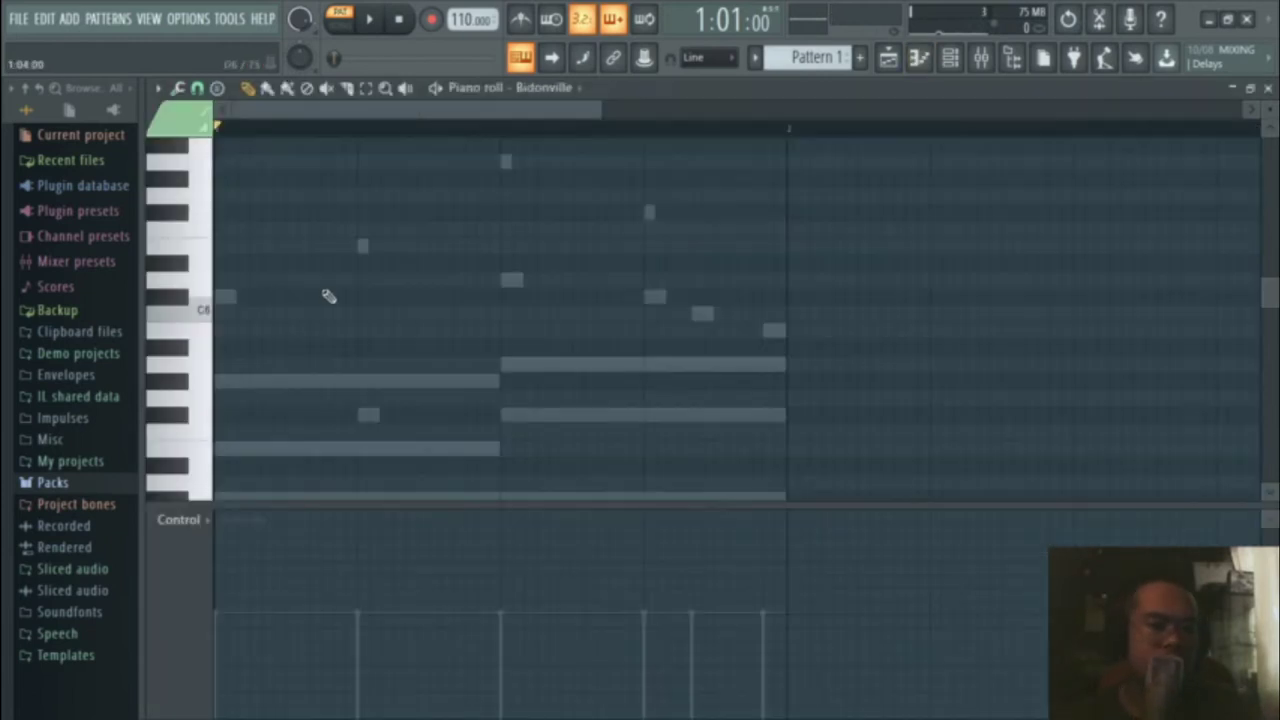
{"action": "key", "text": "space"}
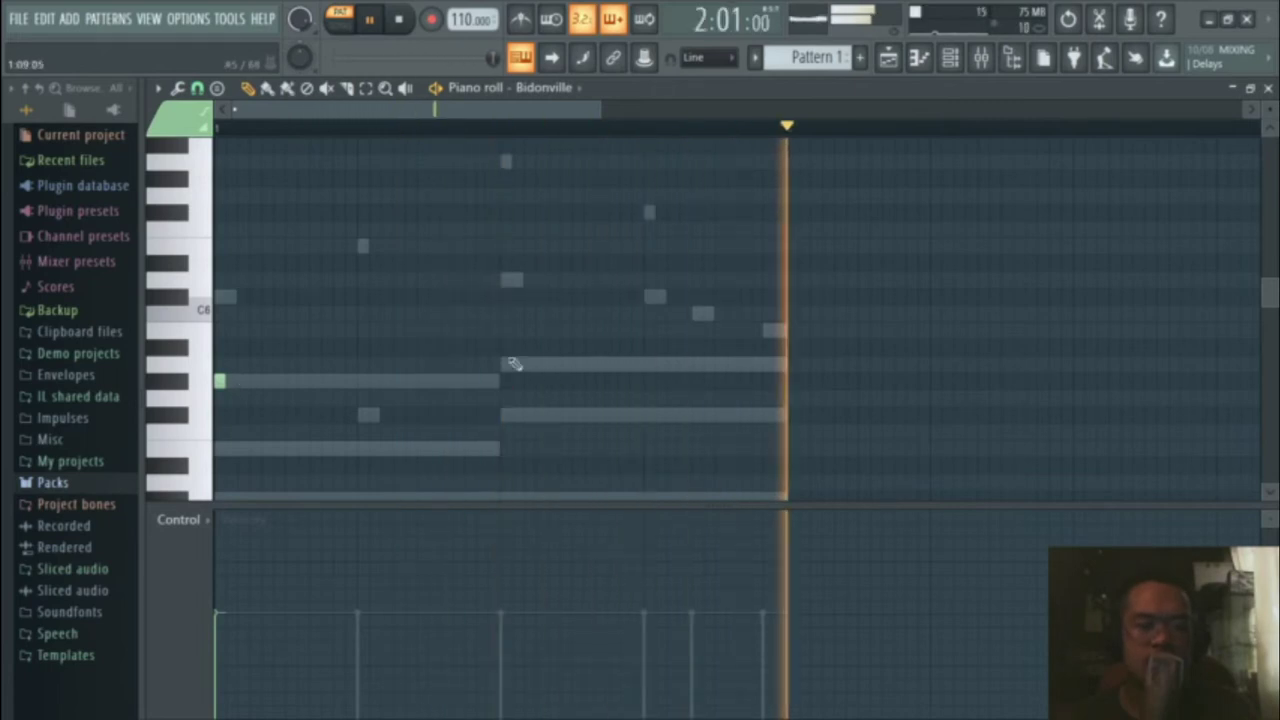
{"action": "key", "text": "space"}
{"action": "left_click", "coordinate": [358, 383]}
{"action": "left_click", "coordinate": [645, 384]}
{"action": "key", "text": "space"}
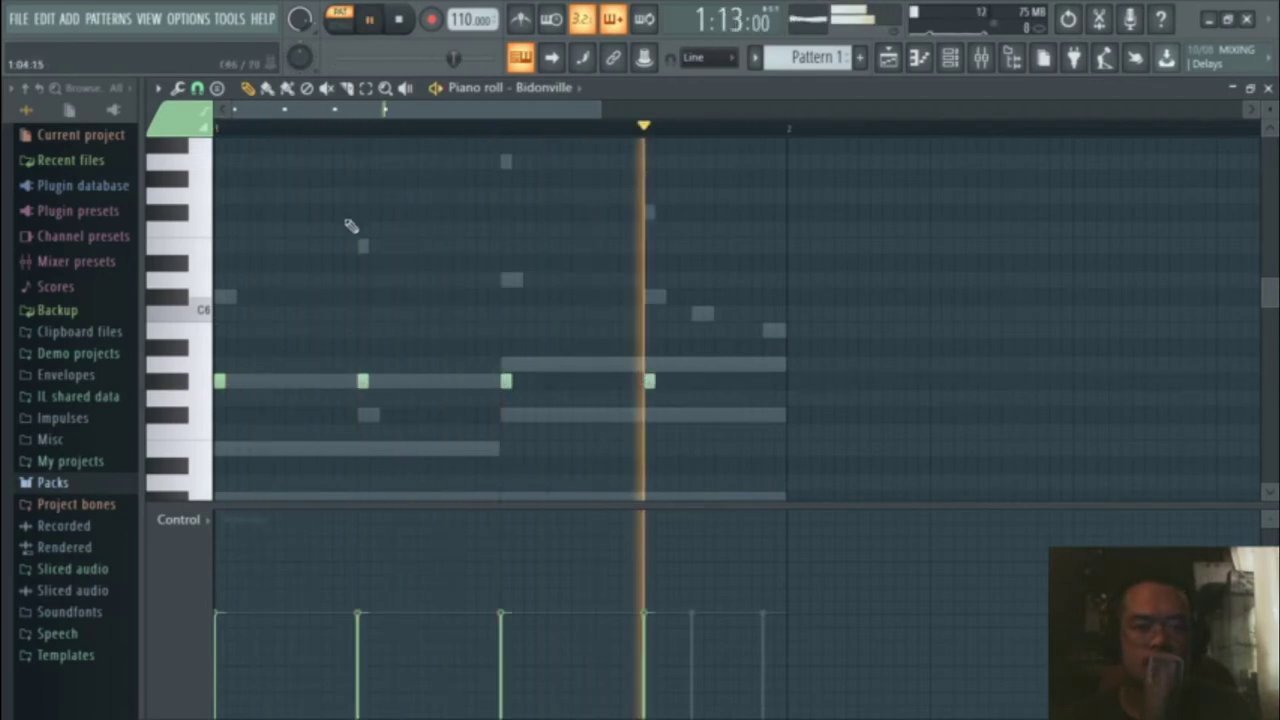
Step: Select the four Bidonville notes, raise their velocities to a slightly higher even level, and stop playback
{"action": "scroll", "coordinate": [337, 257], "scroll_direction": "down", "scroll_amount": 3}
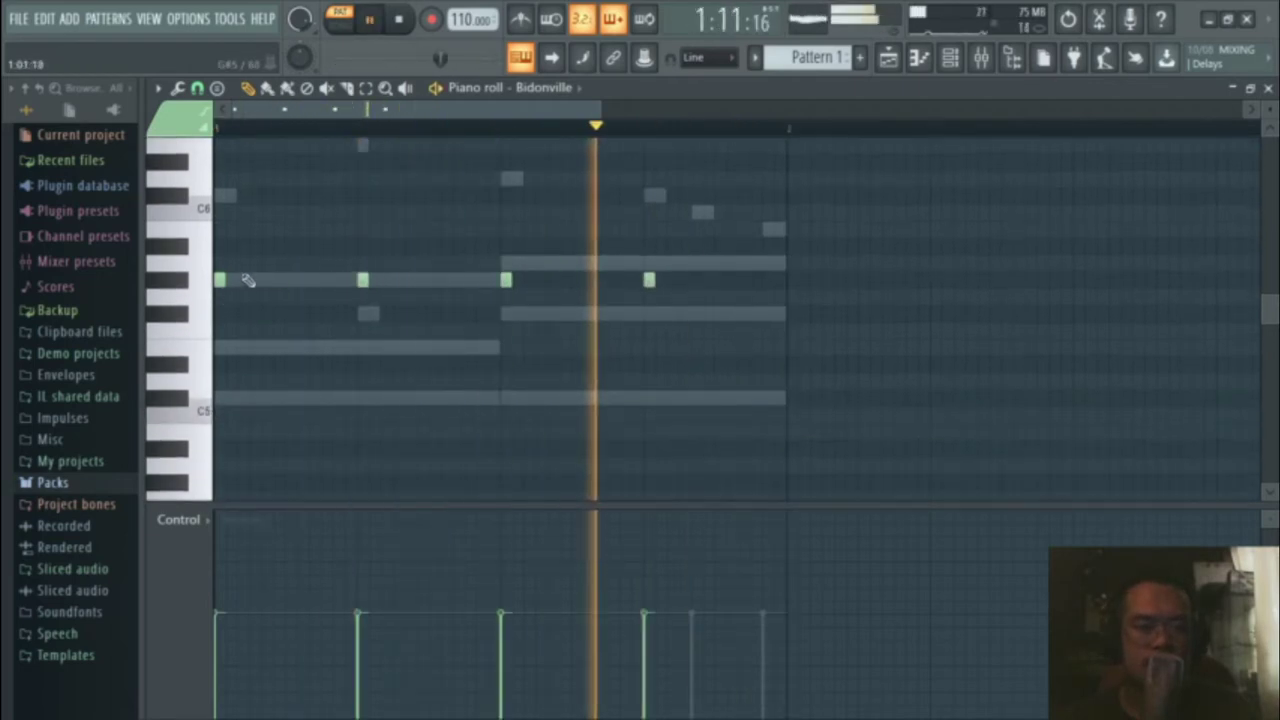
{"action": "left_click_drag", "start_coordinate": [775, 208], "coordinate": [129, 363]}
{"action": "left_click_drag", "start_coordinate": [224, 621], "coordinate": [220, 558]}
{"action": "left_click_drag", "start_coordinate": [358, 585], "coordinate": [357, 565]}
{"action": "left_click_drag", "start_coordinate": [509, 568], "coordinate": [502, 561]}
{"action": "left_click_drag", "start_coordinate": [654, 583], "coordinate": [646, 562]}
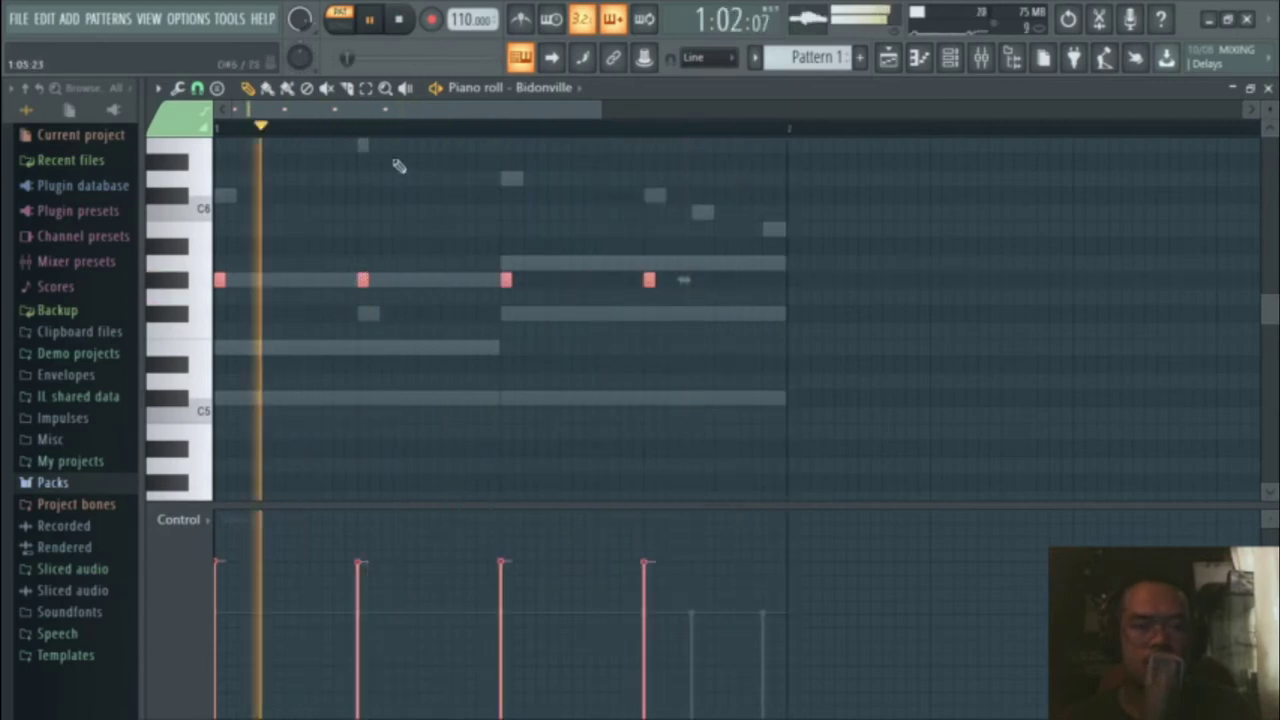
{"action": "key", "text": "space"}
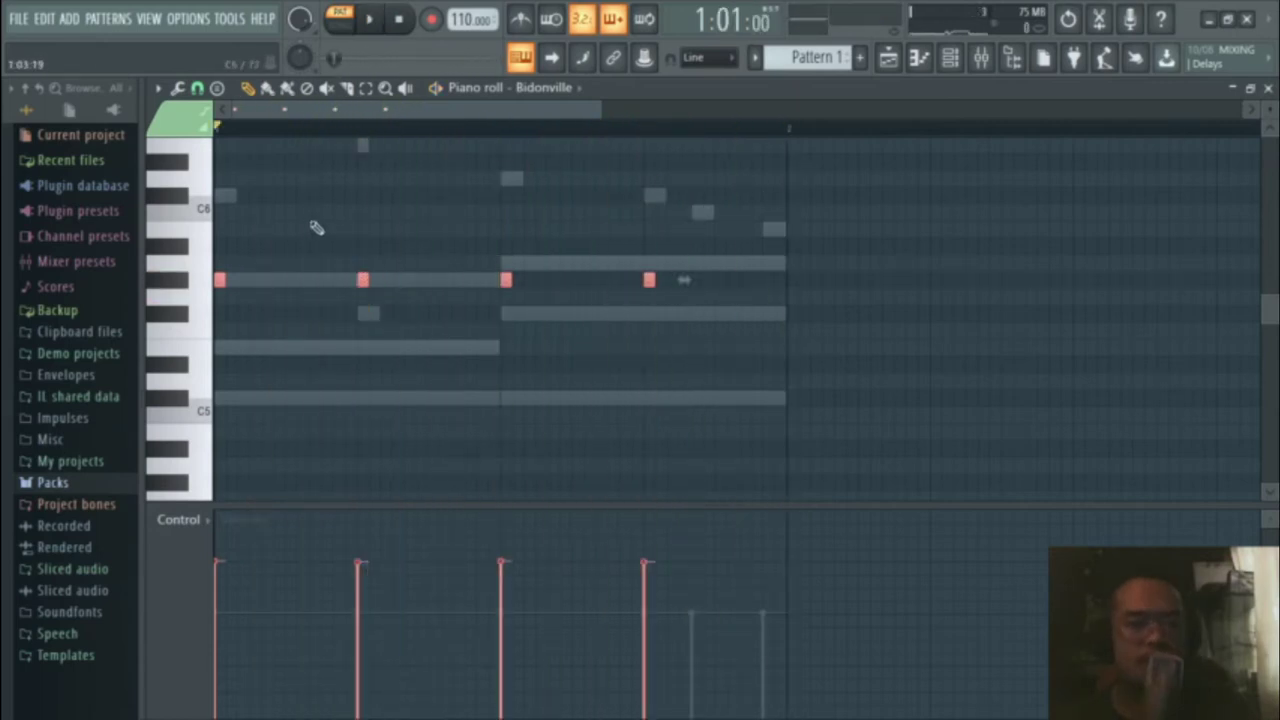
Step: Raise the velocity of all four Bidonville notes to the maximum while the loop plays
{"action": "left_click", "coordinate": [223, 294]}
{"action": "key", "text": "space"}
{"action": "key", "text": "ctrl+a"}
{"action": "left_click_drag", "start_coordinate": [229, 514], "coordinate": [655, 514]}
{"action": "key", "text": "ctrl+d"}
Step: Try extra short G#5 notes between the four beats, listen, and delete them again
{"action": "left_click", "coordinate": [289, 314]}
{"action": "mouse_move", "coordinate": [291, 314]}
{"action": "left_mouse_down"}
{"action": "mouse_move", "coordinate": [249, 320]}
{"action": "mouse_move", "coordinate": [283, 400]}
{"action": "mouse_move", "coordinate": [286, 277]}
{"action": "left_mouse_up"}
{"action": "left_click", "coordinate": [434, 280]}
{"action": "left_click", "coordinate": [577, 280]}
{"action": "left_click", "coordinate": [720, 280]}
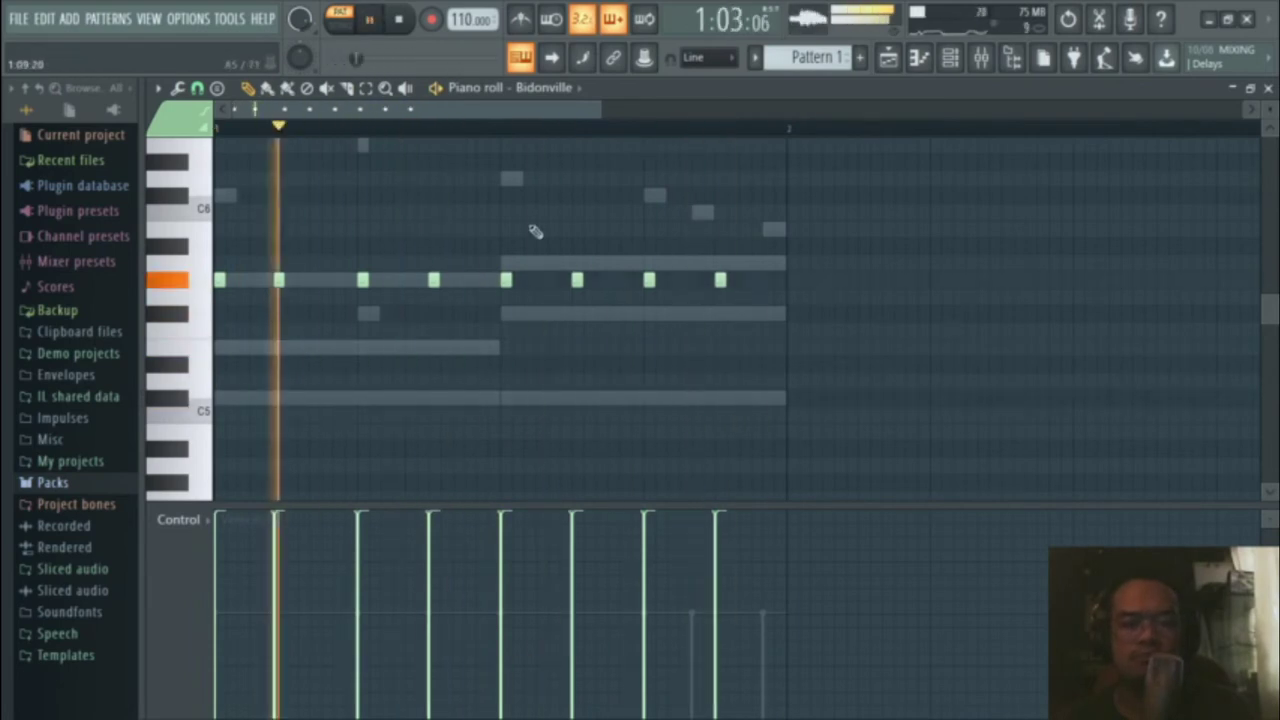
{"action": "right_click", "coordinate": [279, 280]}
{"action": "right_click", "coordinate": [434, 280]}
{"action": "right_click", "coordinate": [577, 280]}
{"action": "right_click", "coordinate": [720, 280]}
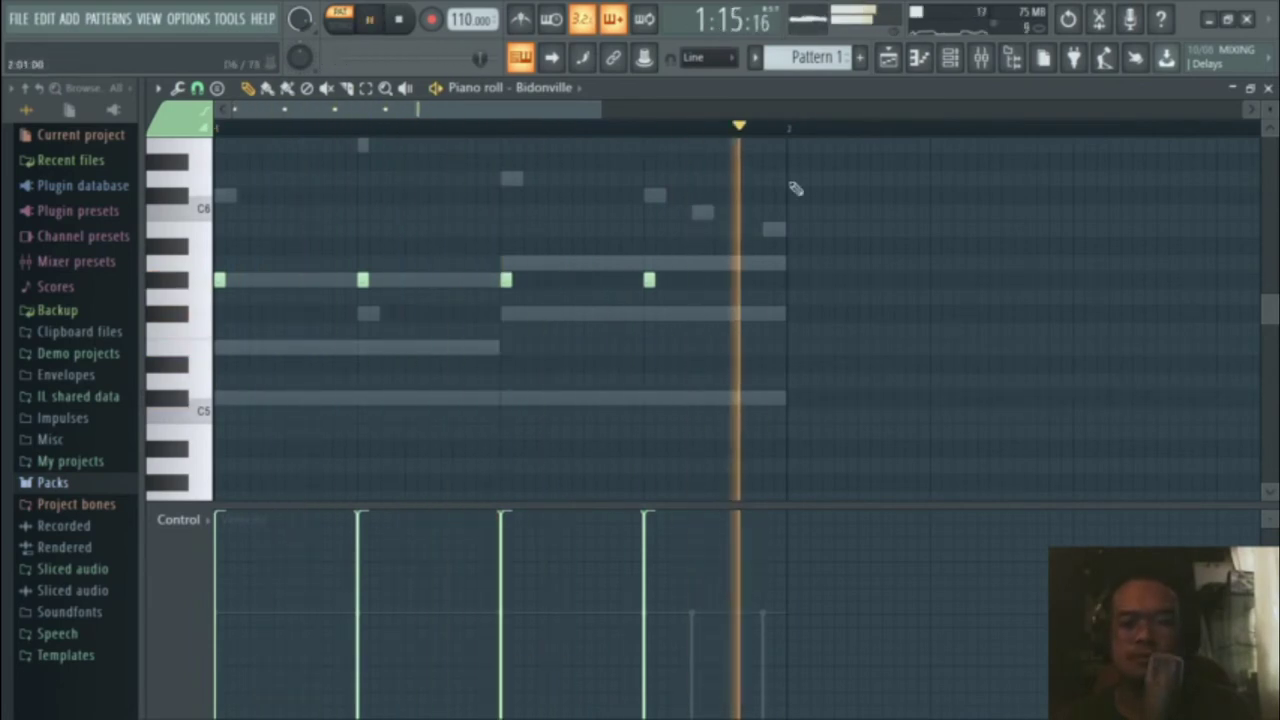
Step: Try the Bidonville notes an octave lower and an octave higher, return them to G#5, and stop playback
{"action": "key", "text": "ctrl+a"}
{"action": "key", "text": "ctrl+Down"}
{"action": "key", "text": "ctrl+Up"}
{"action": "key", "text": "ctrl+Up"}
{"action": "key", "text": "ctrl+Down"}
{"action": "key", "text": "ctrl+d"}
{"action": "key", "text": "space"}
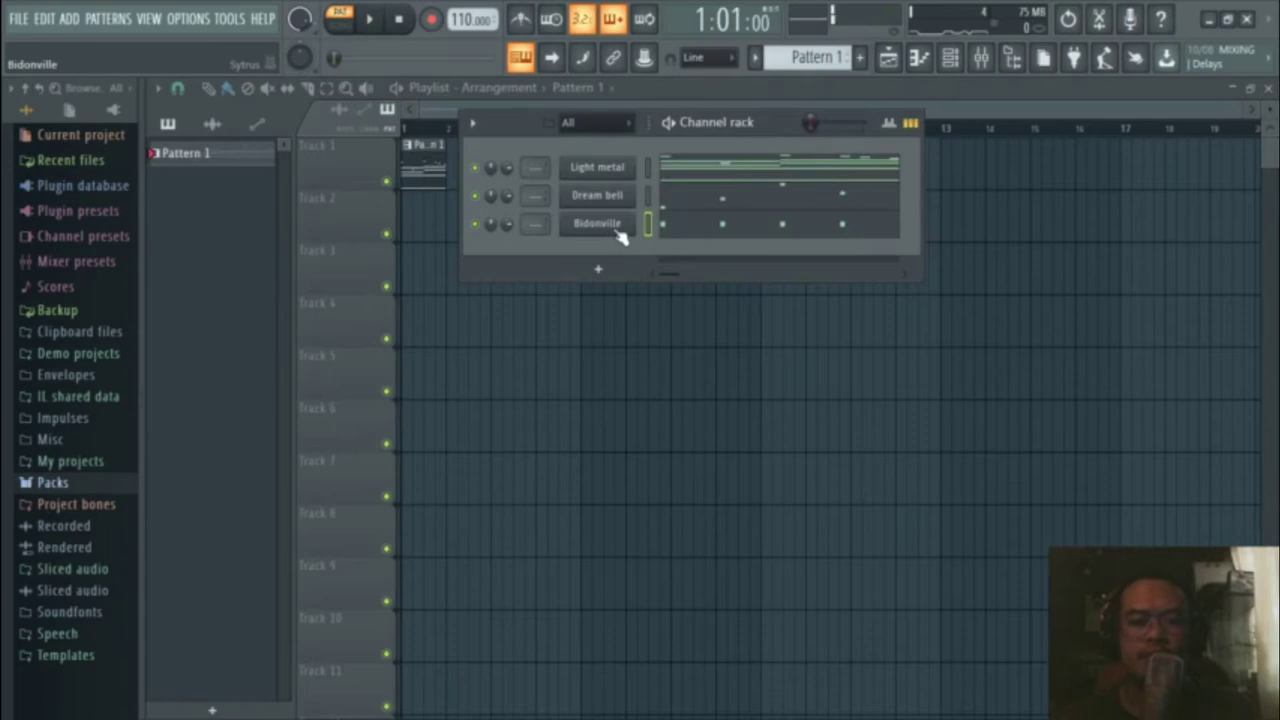
Step: Close the Bidonville instrument window and add a fourth Sytrus instrument to the channel rack
{"action": "left_click", "coordinate": [598, 223]}
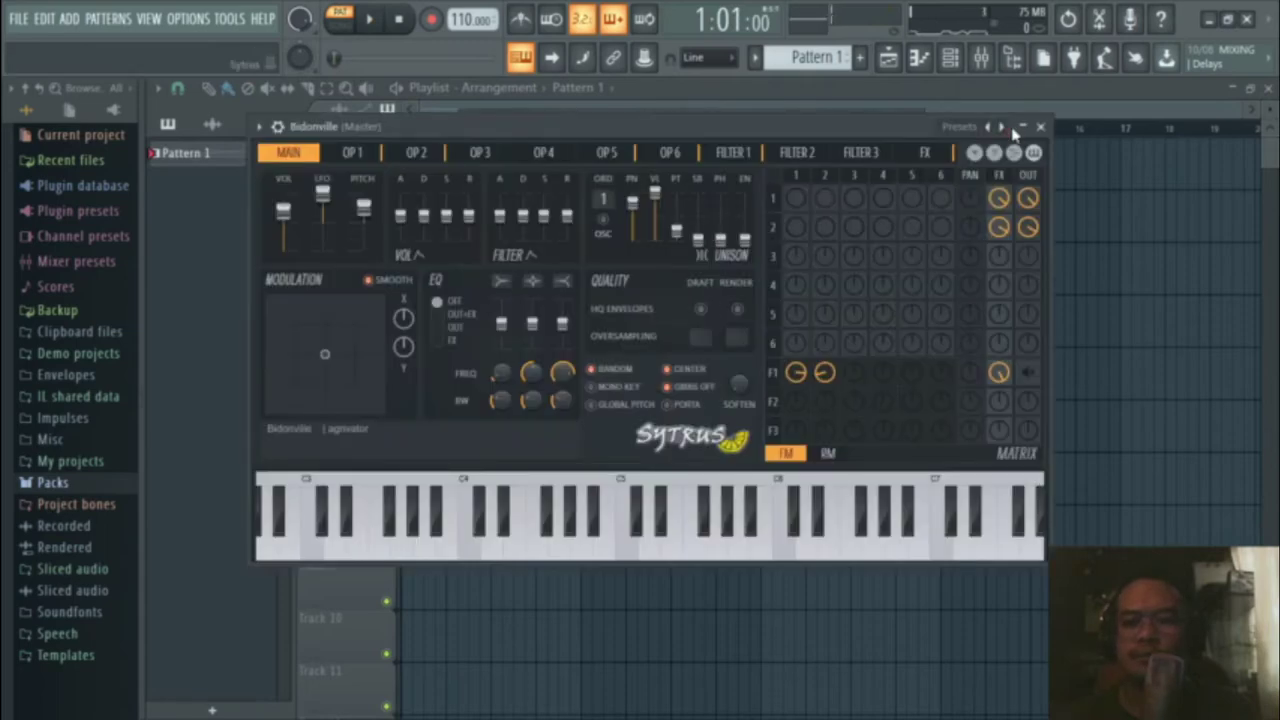
{"action": "left_click", "coordinate": [1041, 128]}
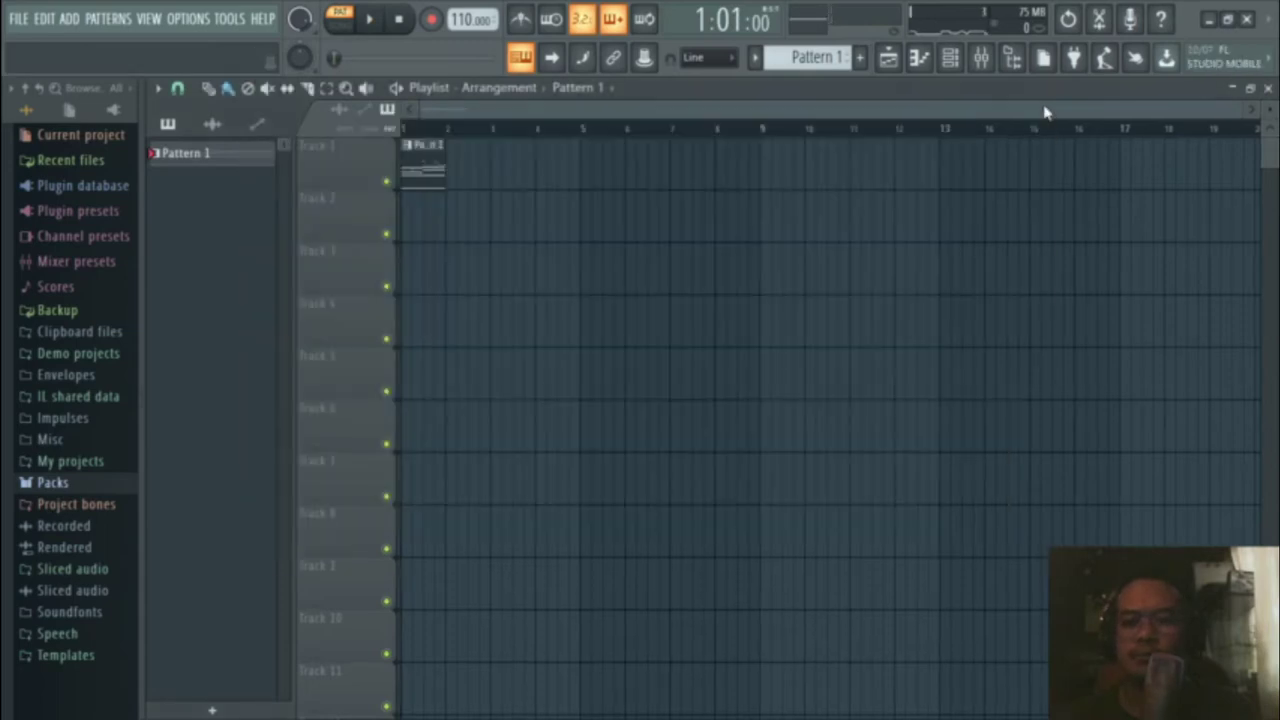
{"action": "left_click", "coordinate": [950, 60]}
{"action": "left_click", "coordinate": [600, 270]}
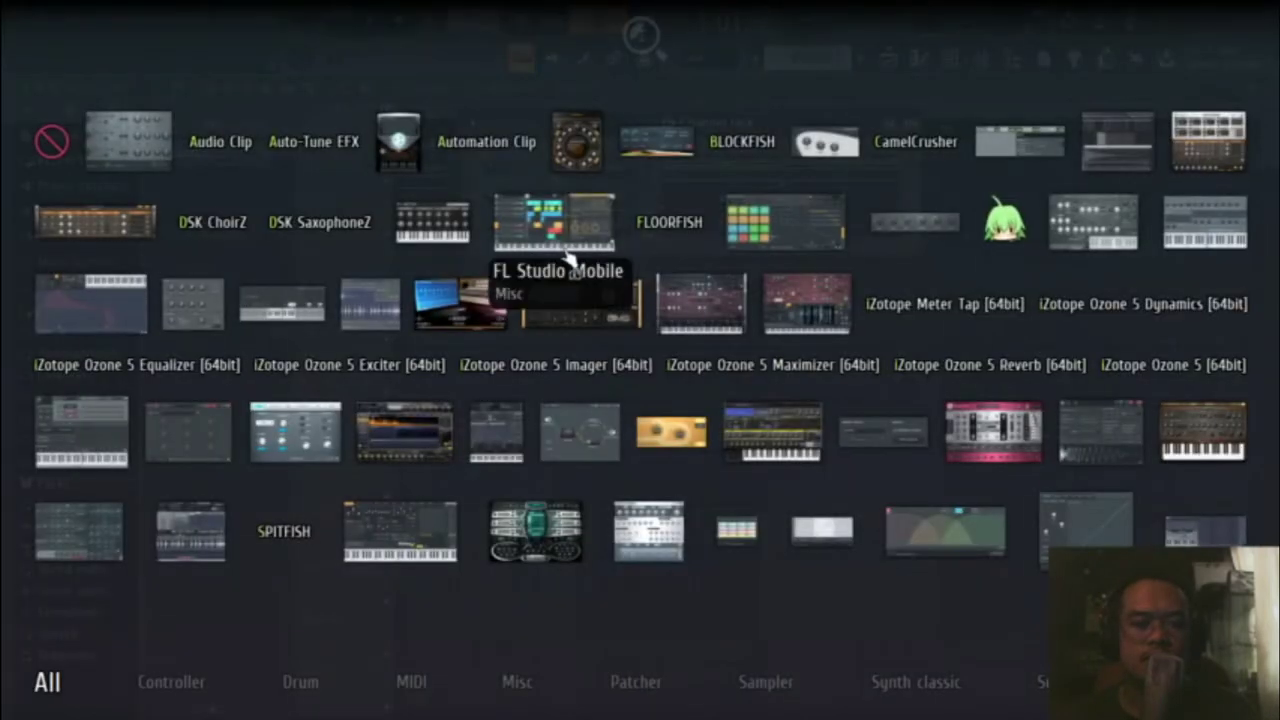
{"action": "left_click", "coordinate": [410, 527]}
{"action": "left_click_drag", "start_coordinate": [793, 278], "coordinate": [783, 179]}
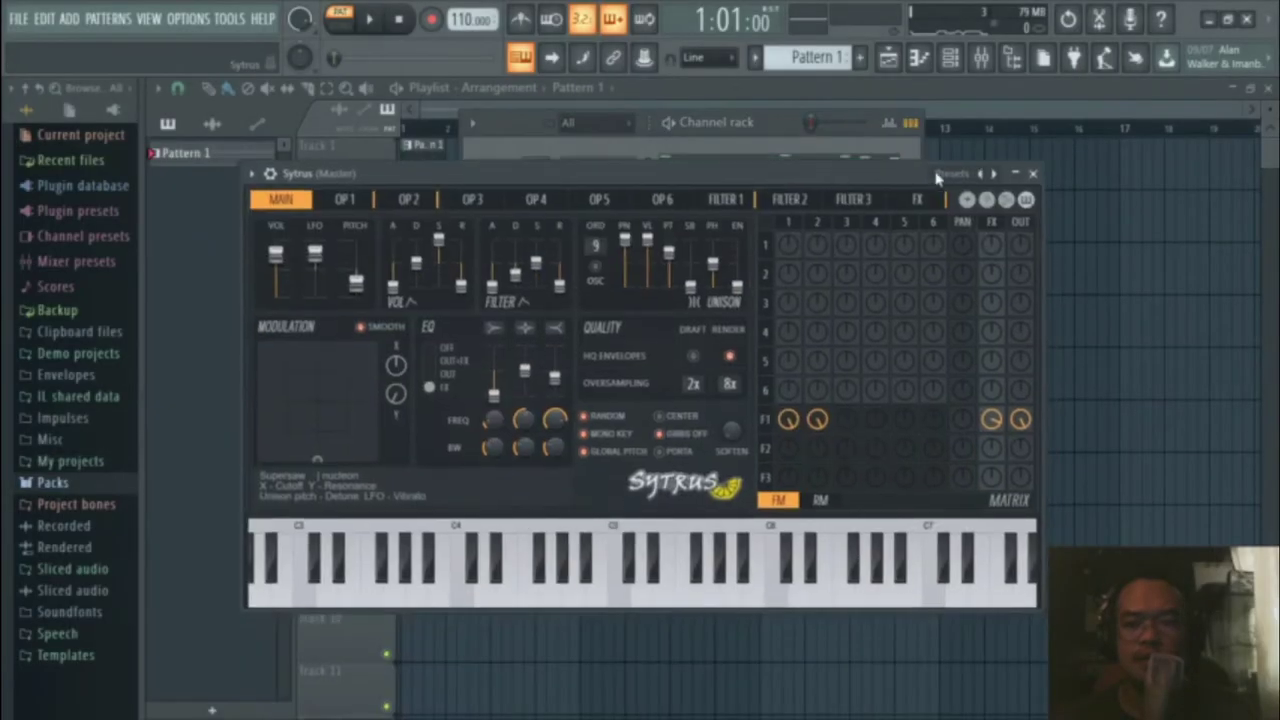
Step: Audition the Sytrus pad presets from Above clouds onward, keep Ambiance, and close the instrument window
{"action": "left_click", "coordinate": [993, 175]}
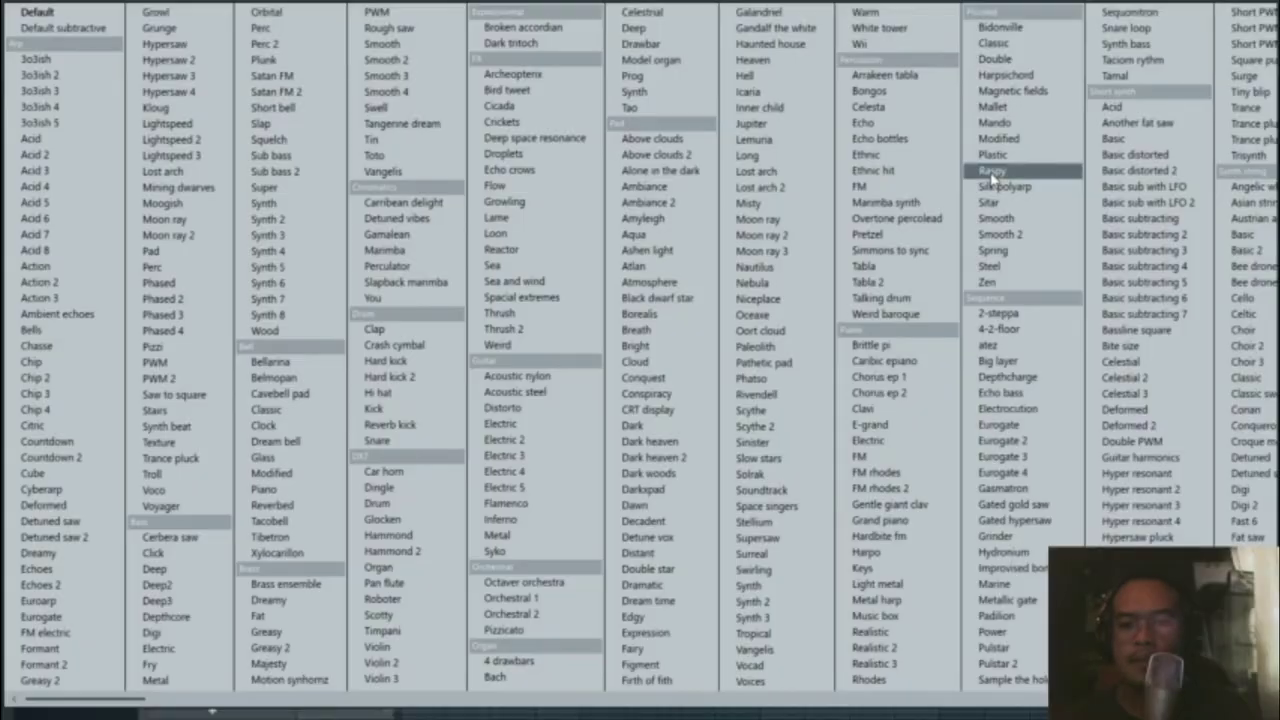
{"action": "left_click", "coordinate": [656, 142]}
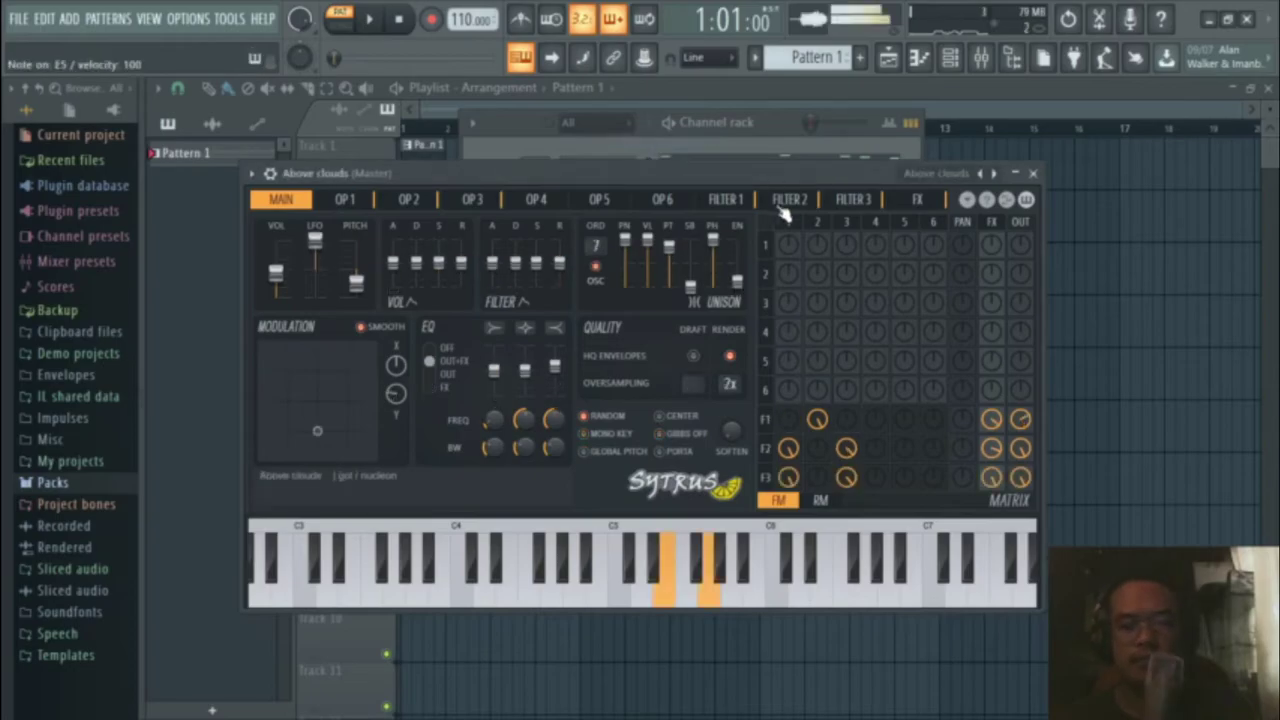
{"action": "left_click", "coordinate": [994, 175]}
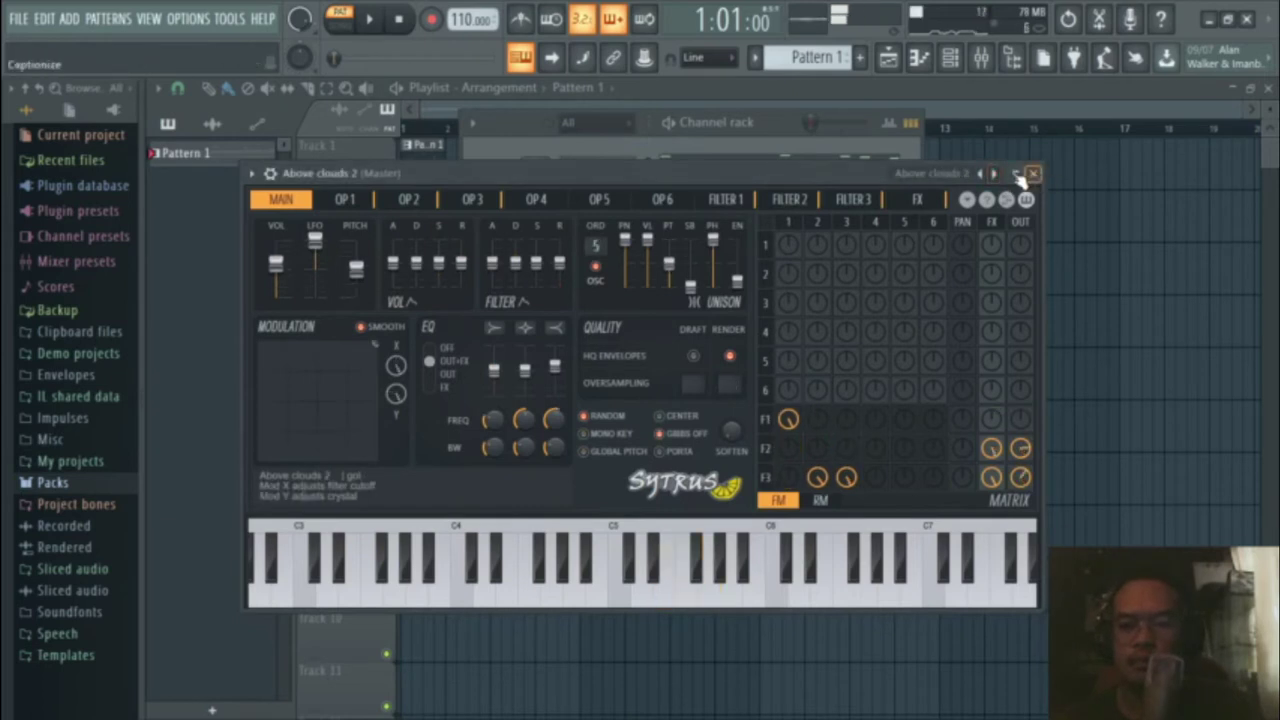
{"action": "left_click", "coordinate": [996, 174]}
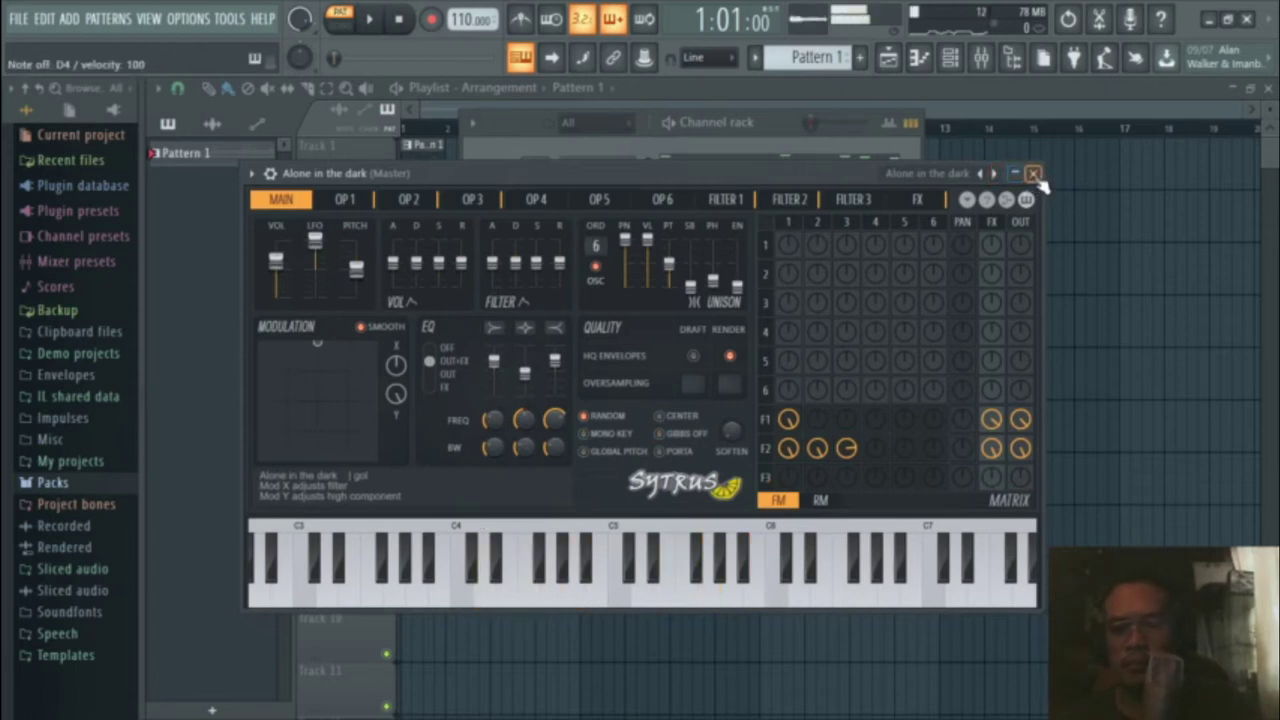
{"action": "left_click", "coordinate": [995, 173]}
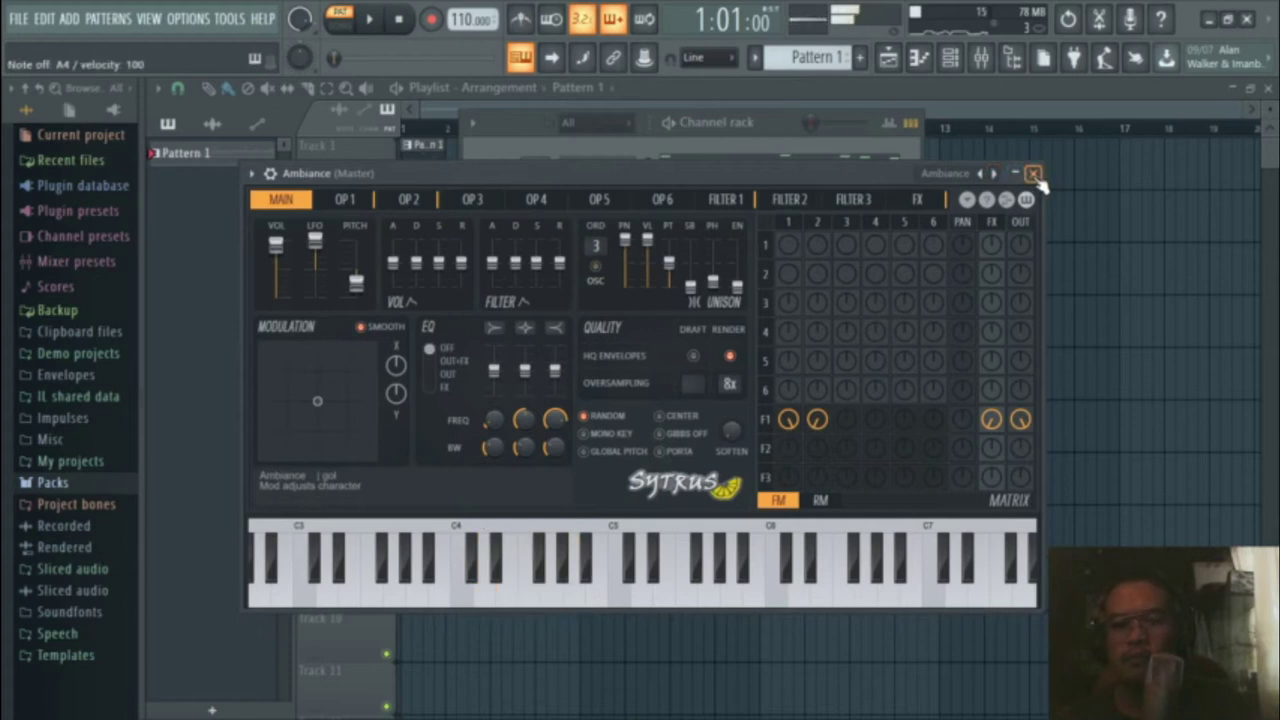
{"action": "left_click", "coordinate": [1034, 175]}
Step: Draw a C#4 note lasting the full first bar in Ambiance's piano roll, listen to it, and close the piano roll
{"action": "right_click", "coordinate": [612, 265]}
{"action": "left_click", "coordinate": [680, 253]}
{"action": "scroll", "coordinate": [215, 362], "scroll_direction": "down", "scroll_amount": 4}
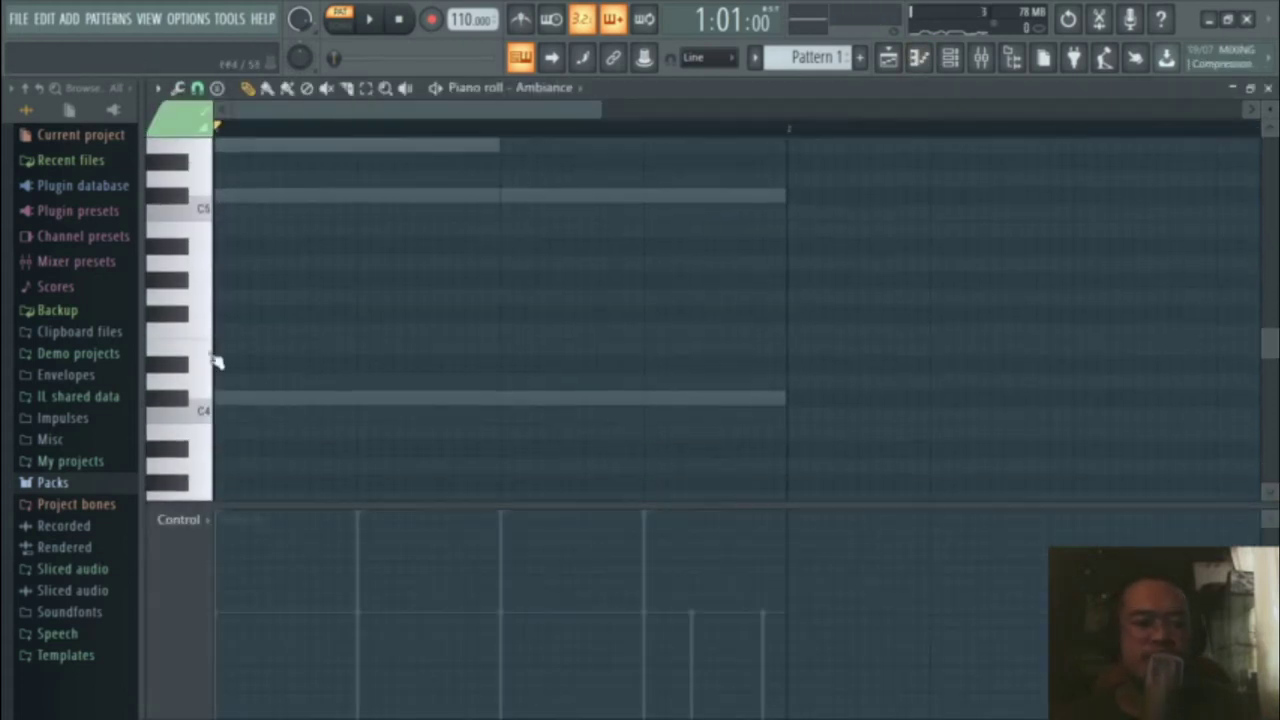
{"action": "mouse_move", "coordinate": [233, 398]}
{"action": "left_mouse_down"}
{"action": "mouse_move", "coordinate": [186, 402]}
{"action": "mouse_move", "coordinate": [846, 397]}
{"action": "left_mouse_up"}
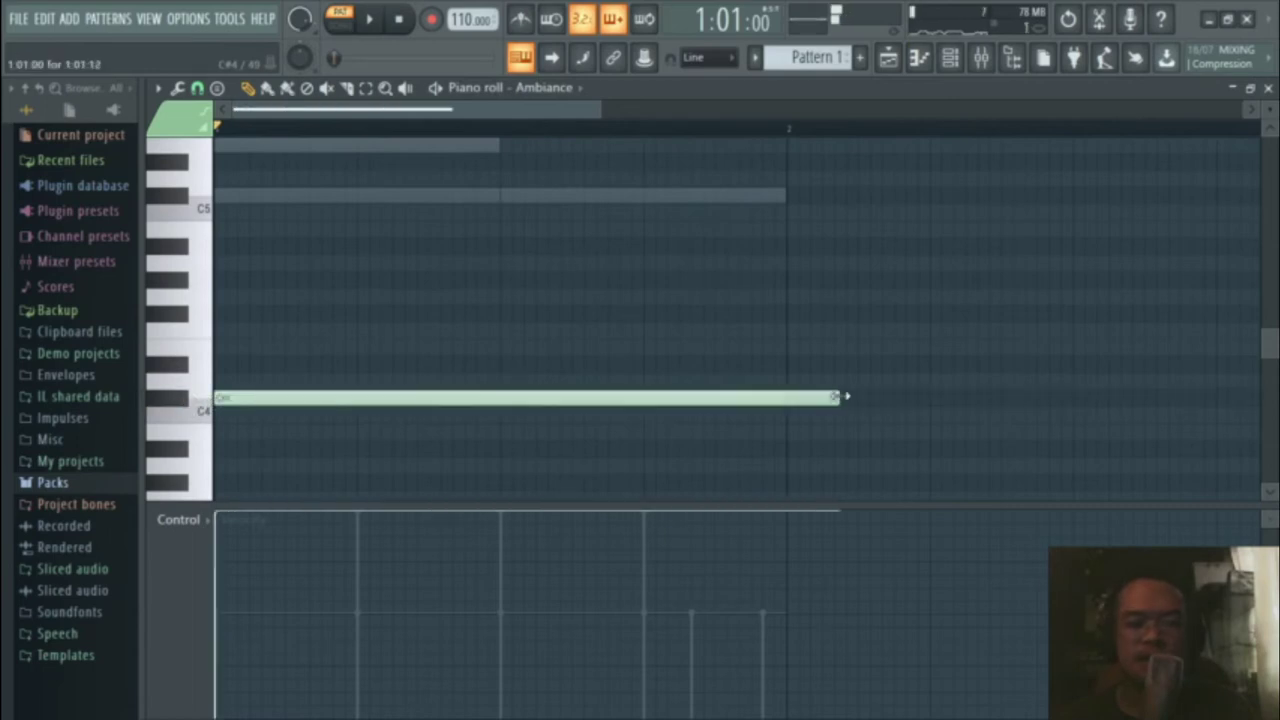
{"action": "key", "text": "space"}
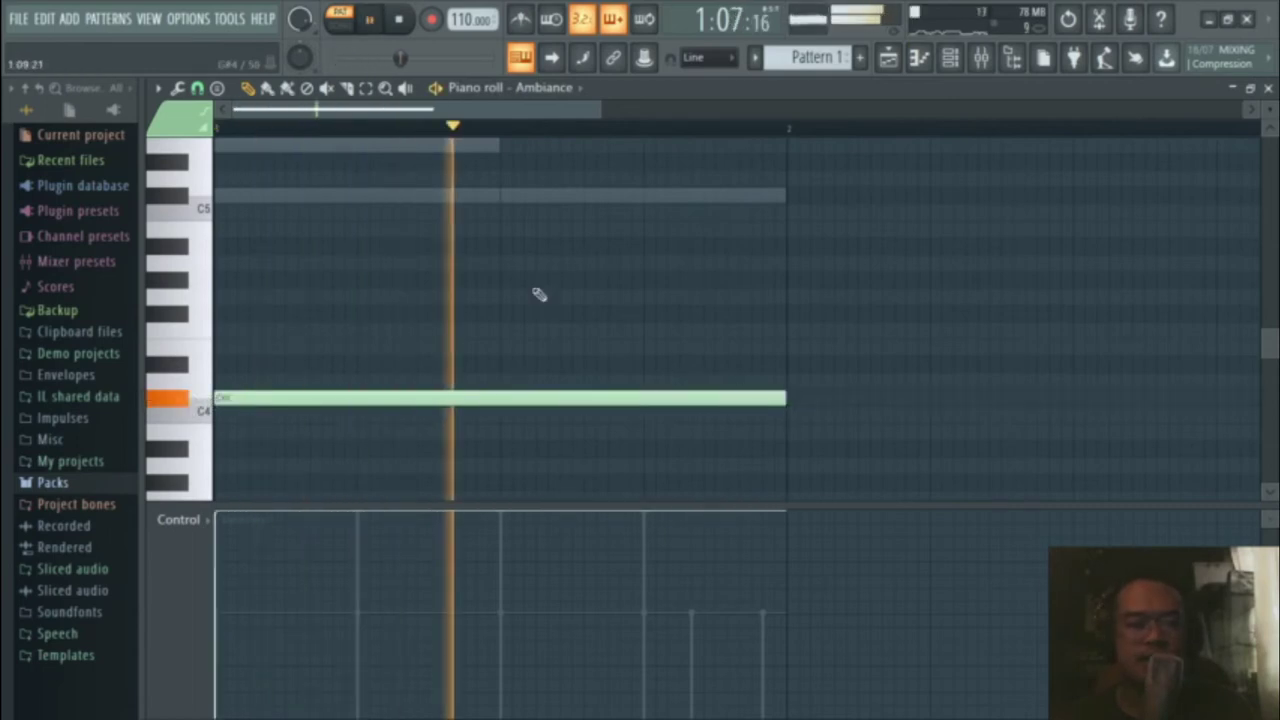
{"action": "left_click", "coordinate": [1268, 88]}
{"action": "left_click", "coordinate": [398, 19]}
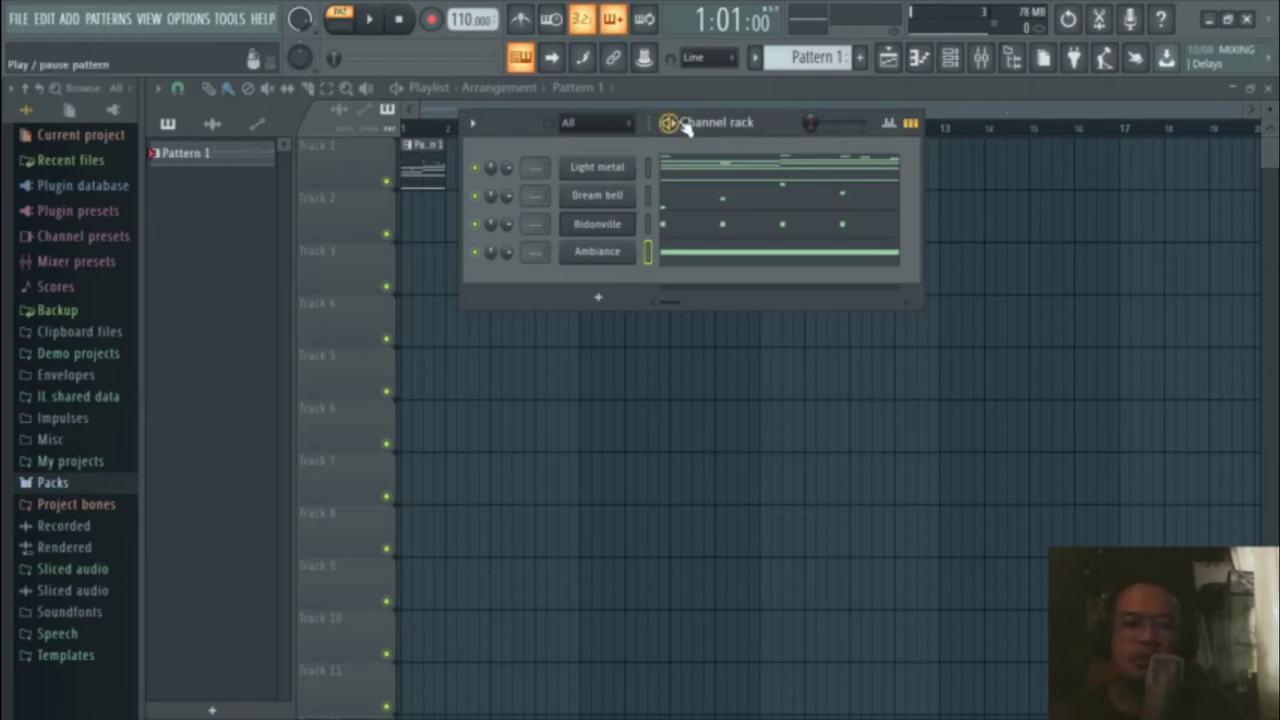
Step: Play the four-instrument pattern to hear the Ambiance pad in the mix, with the channel rack open, and stop playback
{"action": "key", "text": "space"}
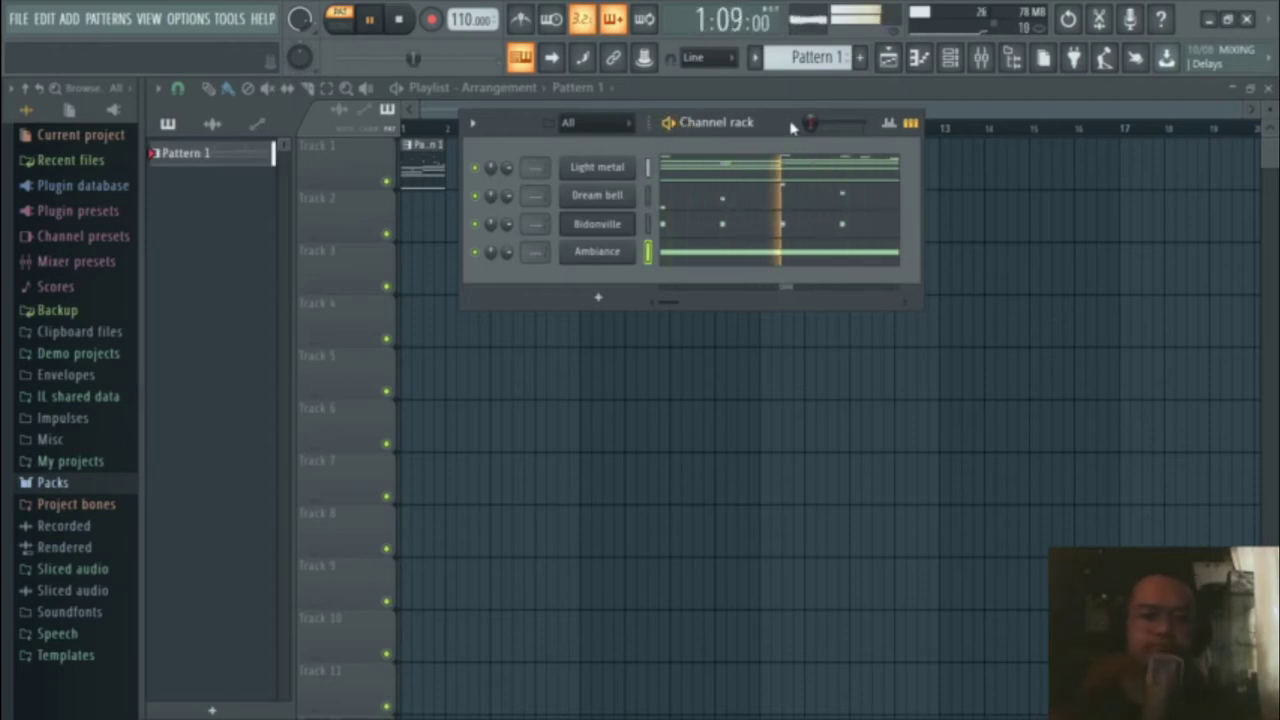
{"action": "left_click", "coordinate": [910, 123]}
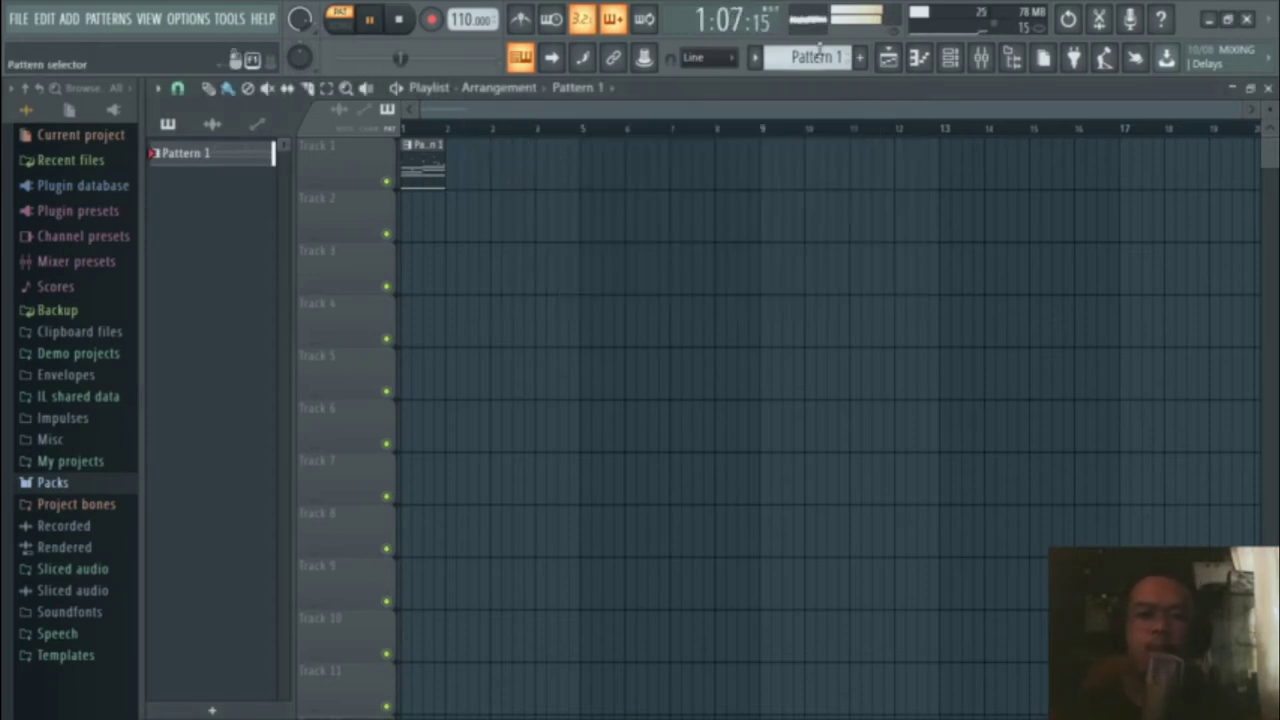
{"action": "left_click", "coordinate": [951, 57]}
{"action": "key", "text": "space"}
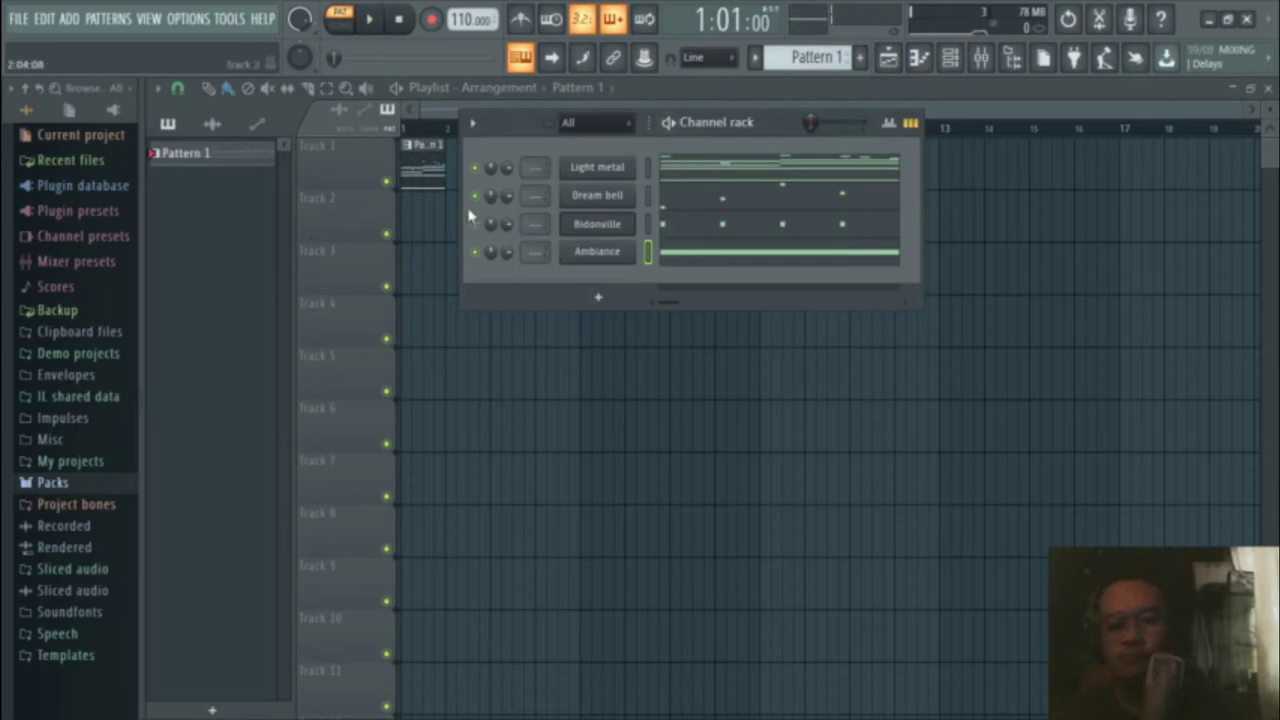
Step: Add a fifth Sytrus instrument to the channel rack and move its window higher so the whole interface fits
{"action": "left_click", "coordinate": [598, 298]}
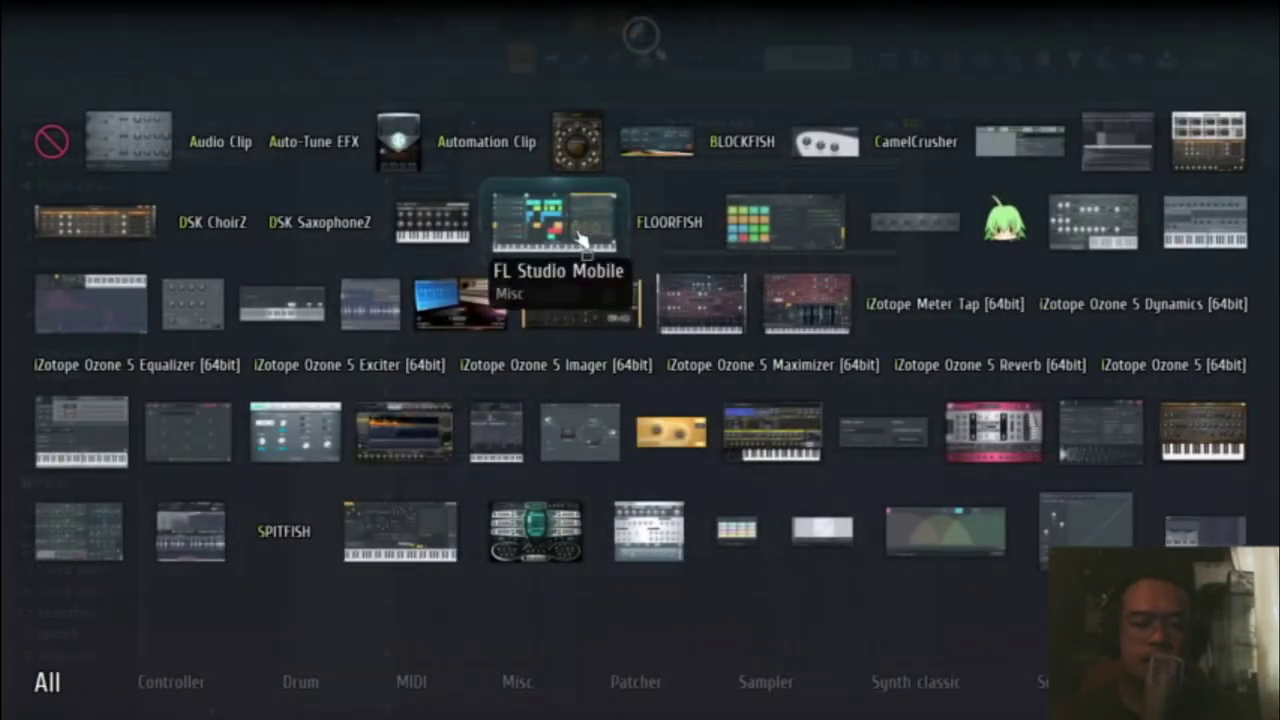
{"action": "left_click", "coordinate": [402, 512]}
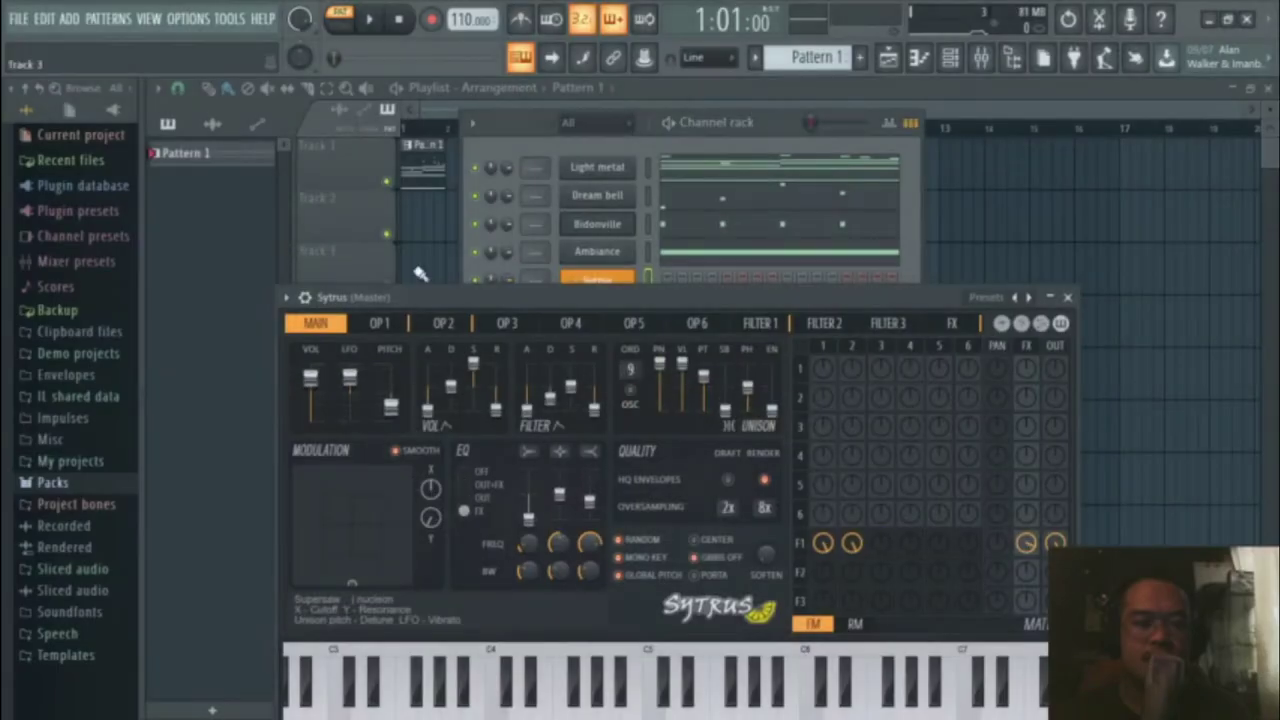
{"action": "left_click_drag", "start_coordinate": [598, 302], "coordinate": [603, 198]}
Step: Audition the Sytrus presets Angelic whistle and Asian string with test notes, keep Asian string, and close the instrument window
{"action": "left_click", "coordinate": [1034, 194]}
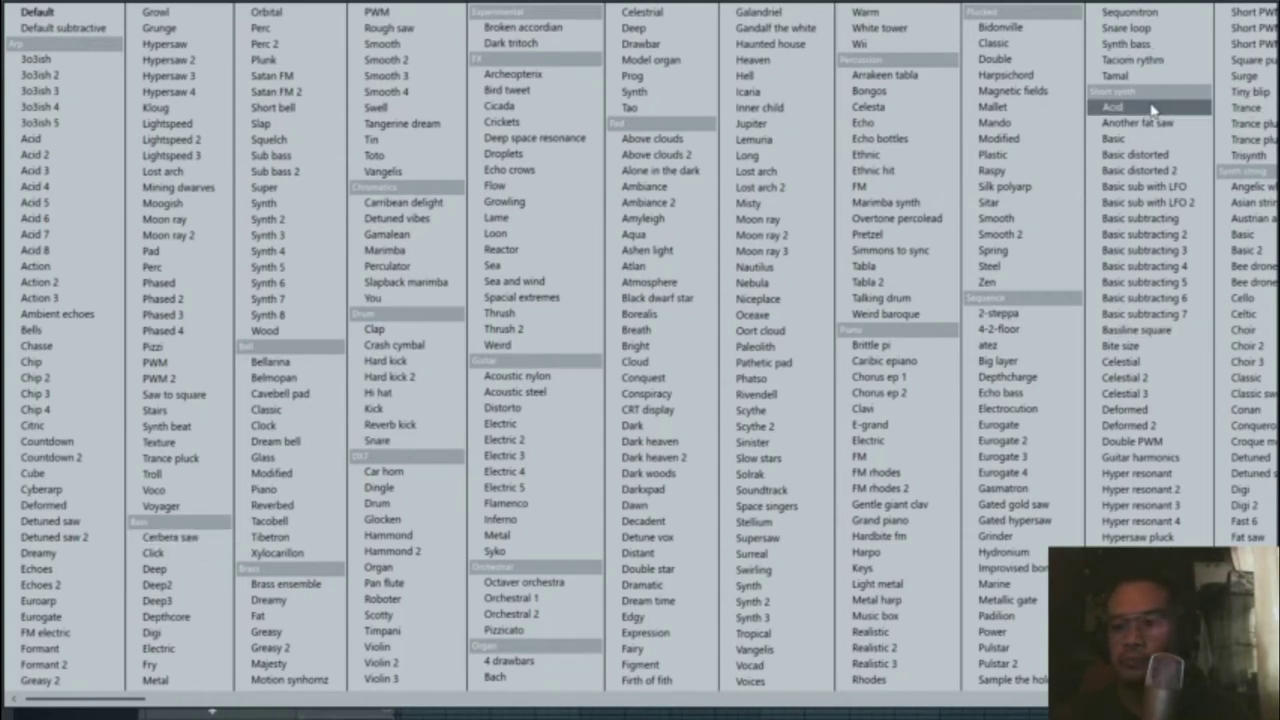
{"action": "left_click", "coordinate": [1240, 188]}
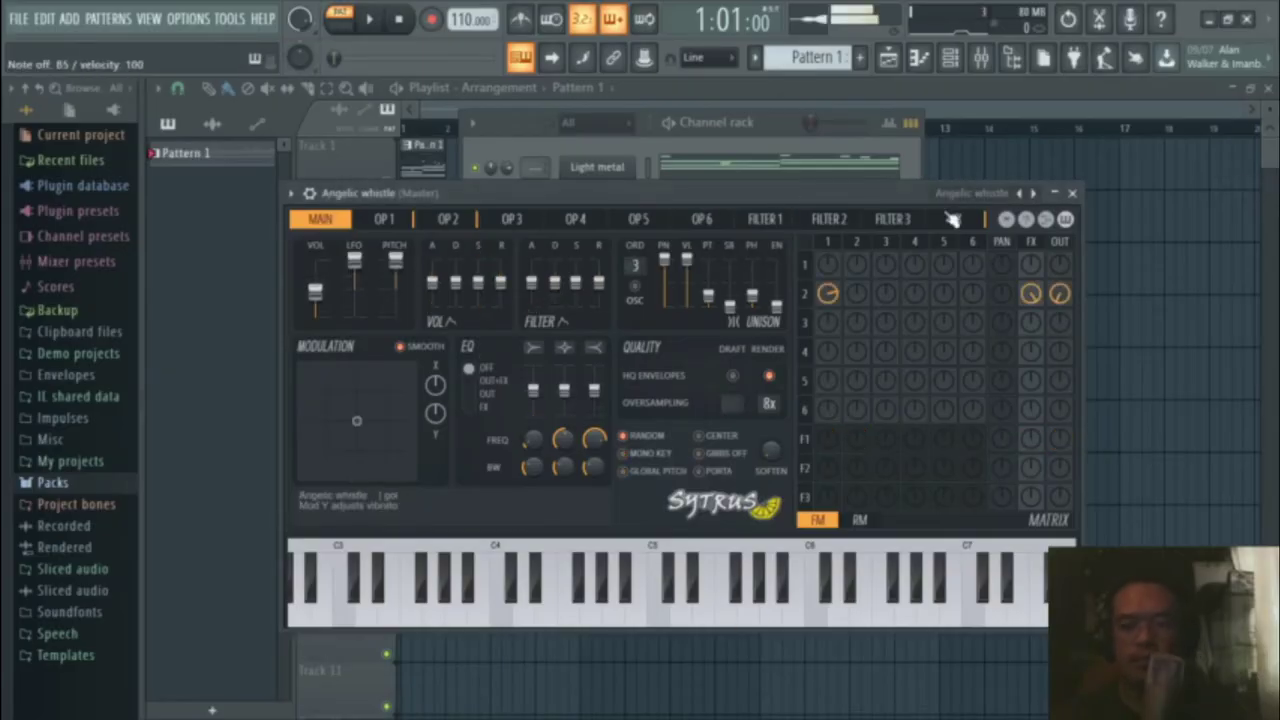
{"action": "left_click", "coordinate": [1034, 193]}
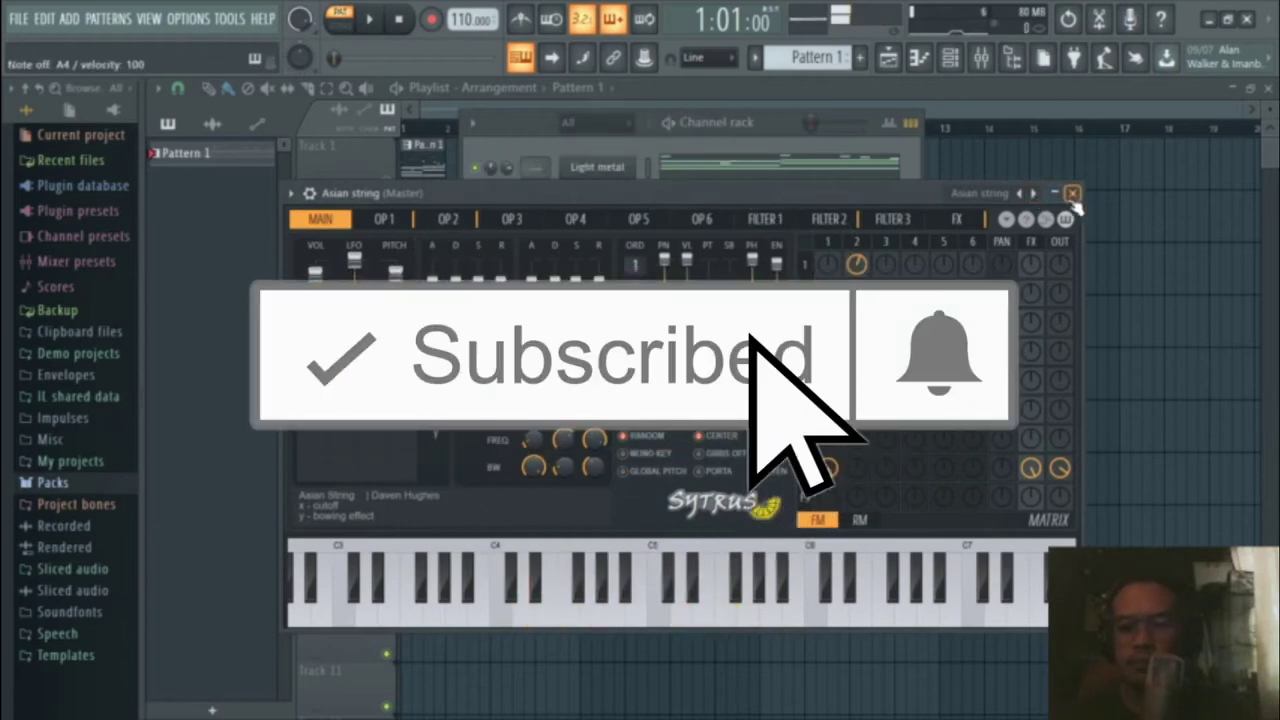
{"action": "key", "text": "v"}
{"action": "key", "text": "v"}
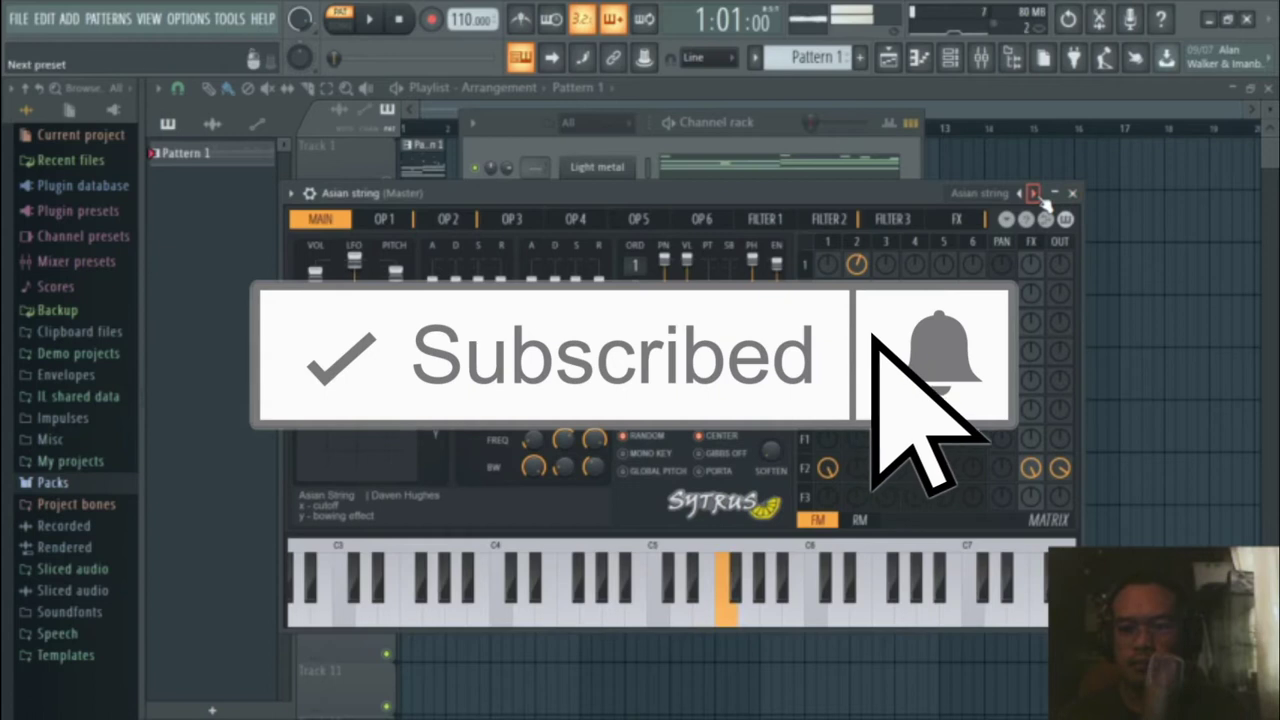
{"action": "key", "text": "b"}
{"action": "left_click", "coordinate": [1072, 193]}
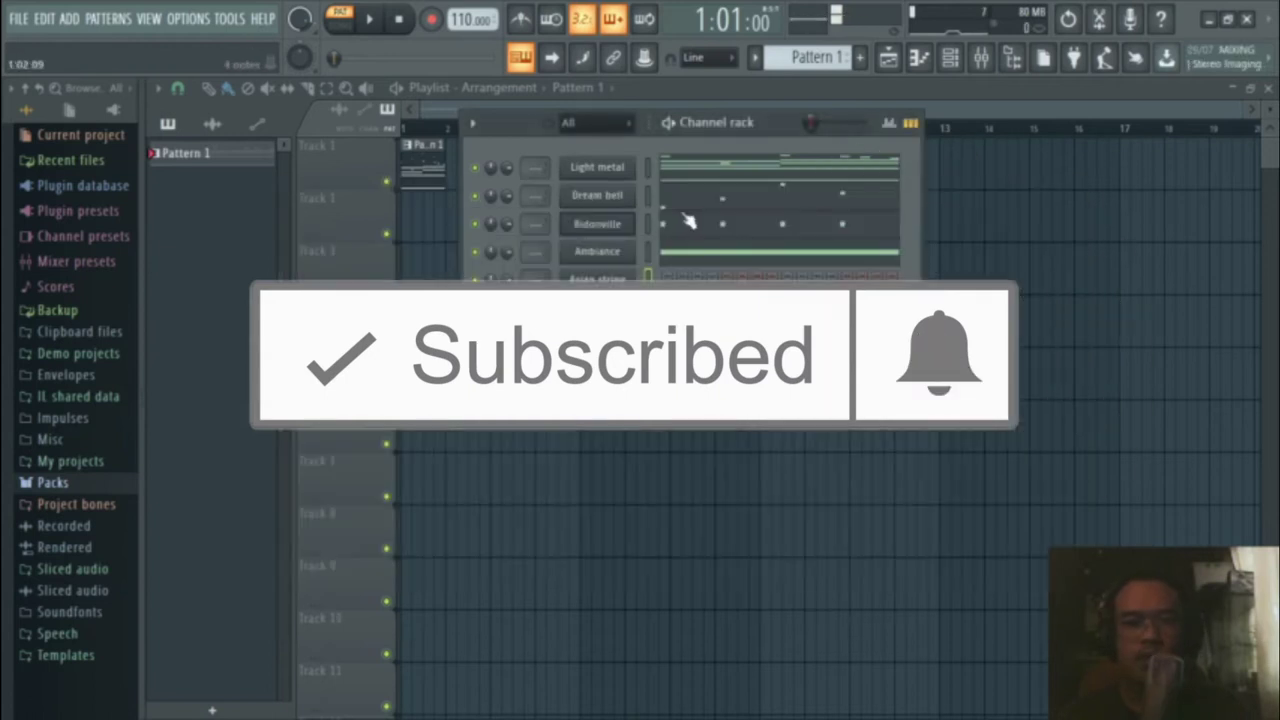
Step: Place a C#4 note at the start of Asian string's piano roll, shorten it to 16 ticks, and start playback
{"action": "right_click", "coordinate": [612, 284]}
{"action": "left_click", "coordinate": [672, 288]}
{"action": "left_click", "coordinate": [226, 397]}
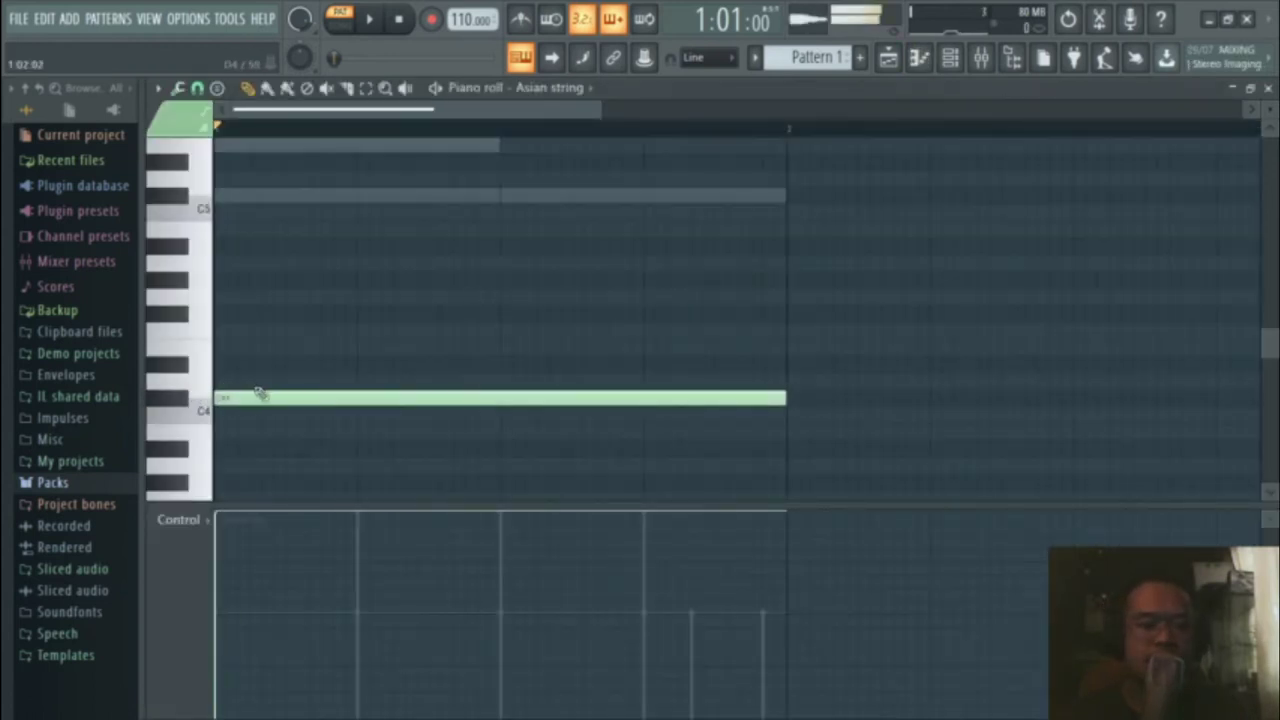
{"action": "left_click_drag", "start_coordinate": [776, 397], "coordinate": [347, 401]}
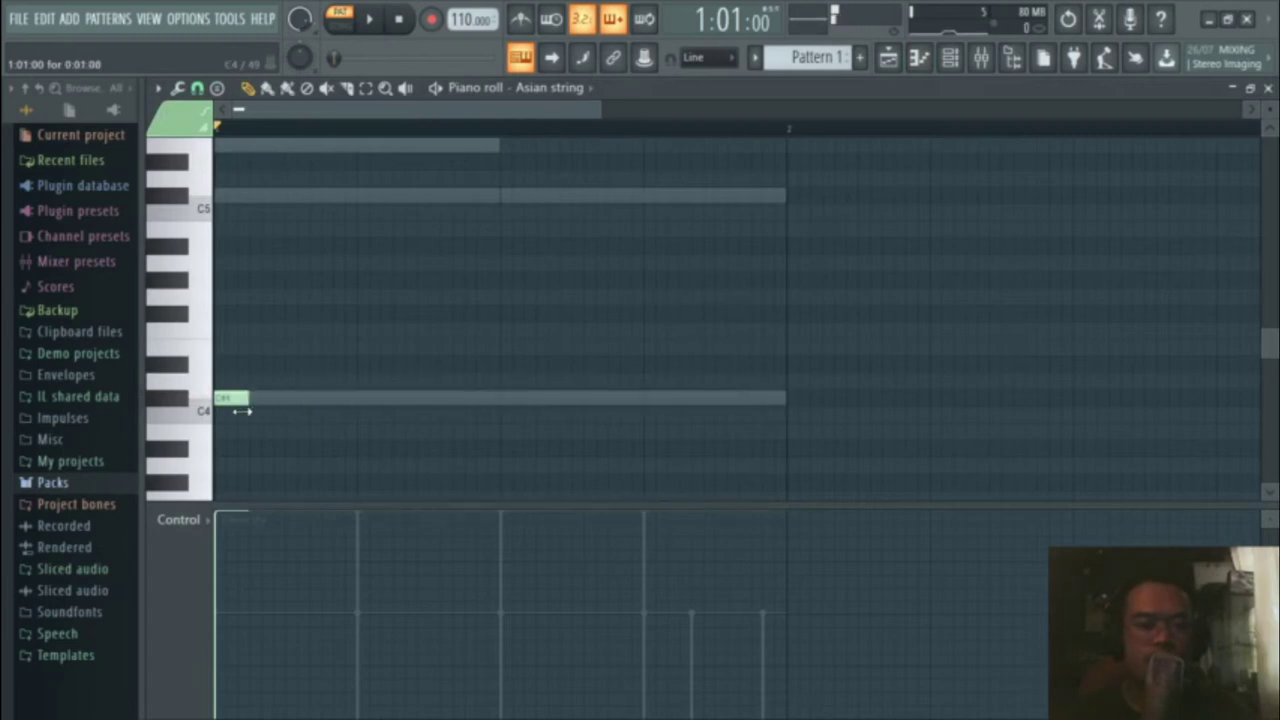
{"action": "key", "text": "space"}
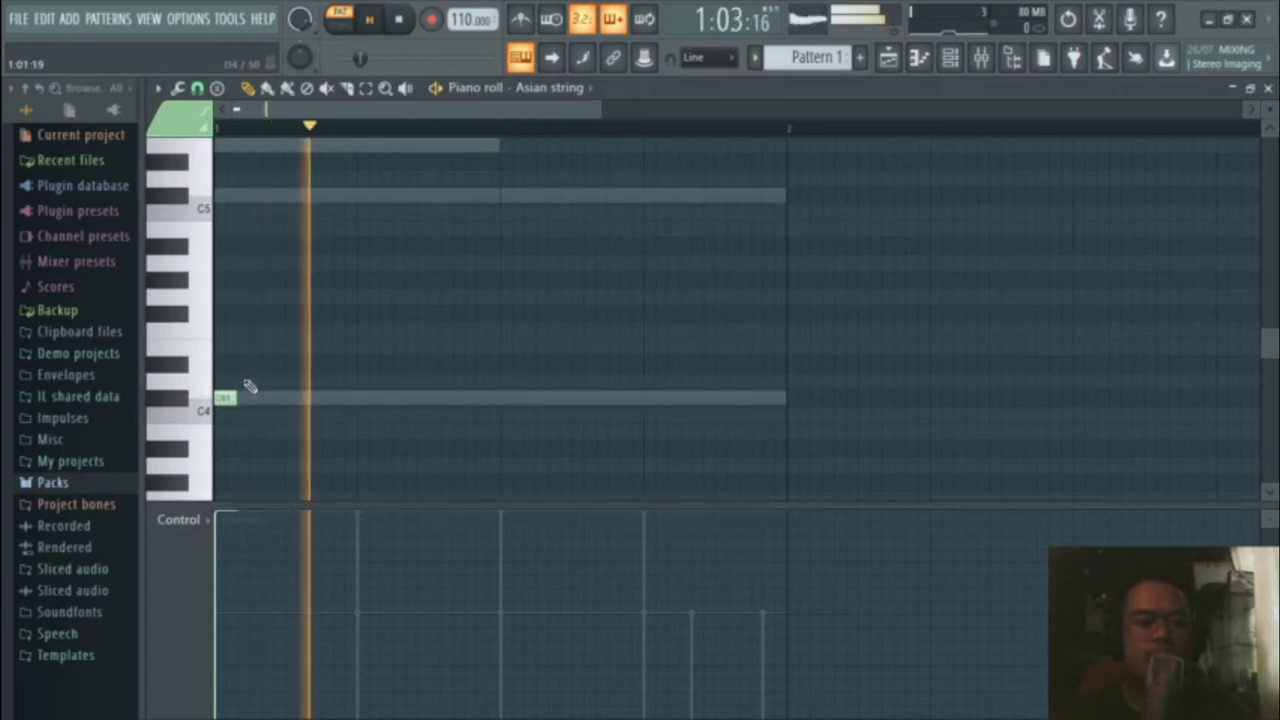
Step: Add short Asian string notes: C#5 on beat two, F#5 on beat three and C#4 on beat four, and play the loop
{"action": "left_click", "coordinate": [365, 197]}
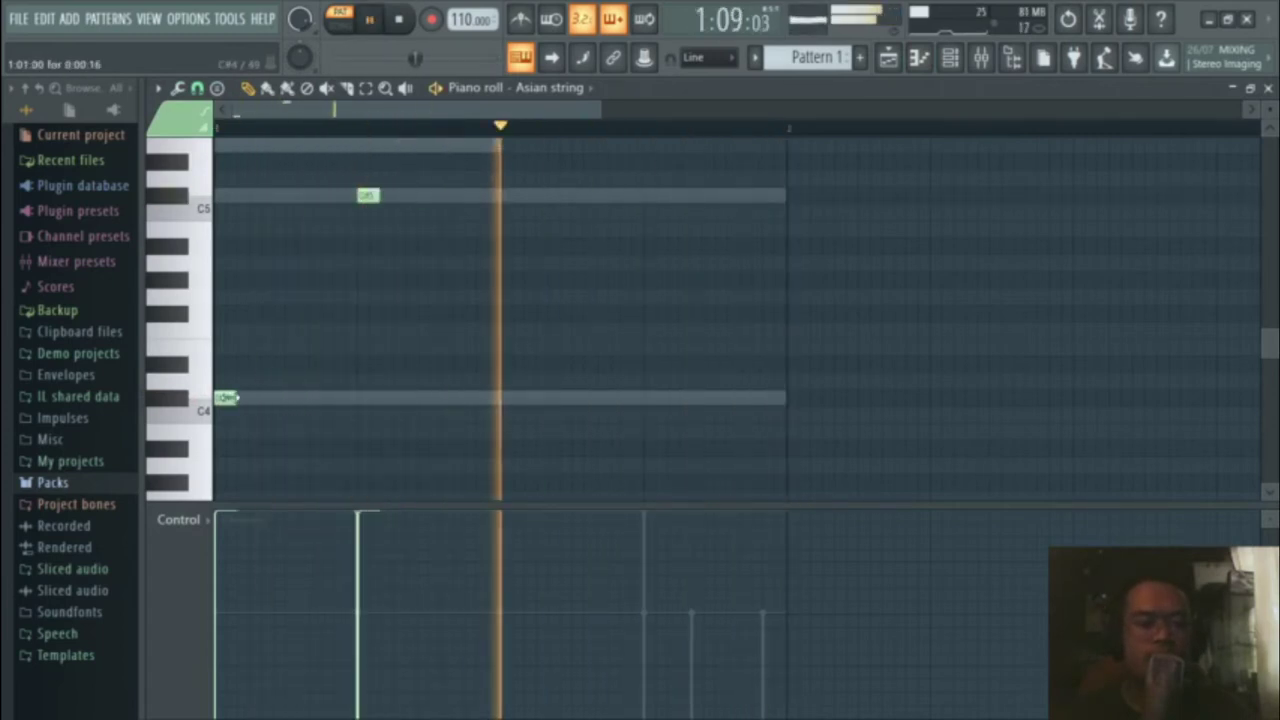
{"action": "left_click", "coordinate": [650, 400]}
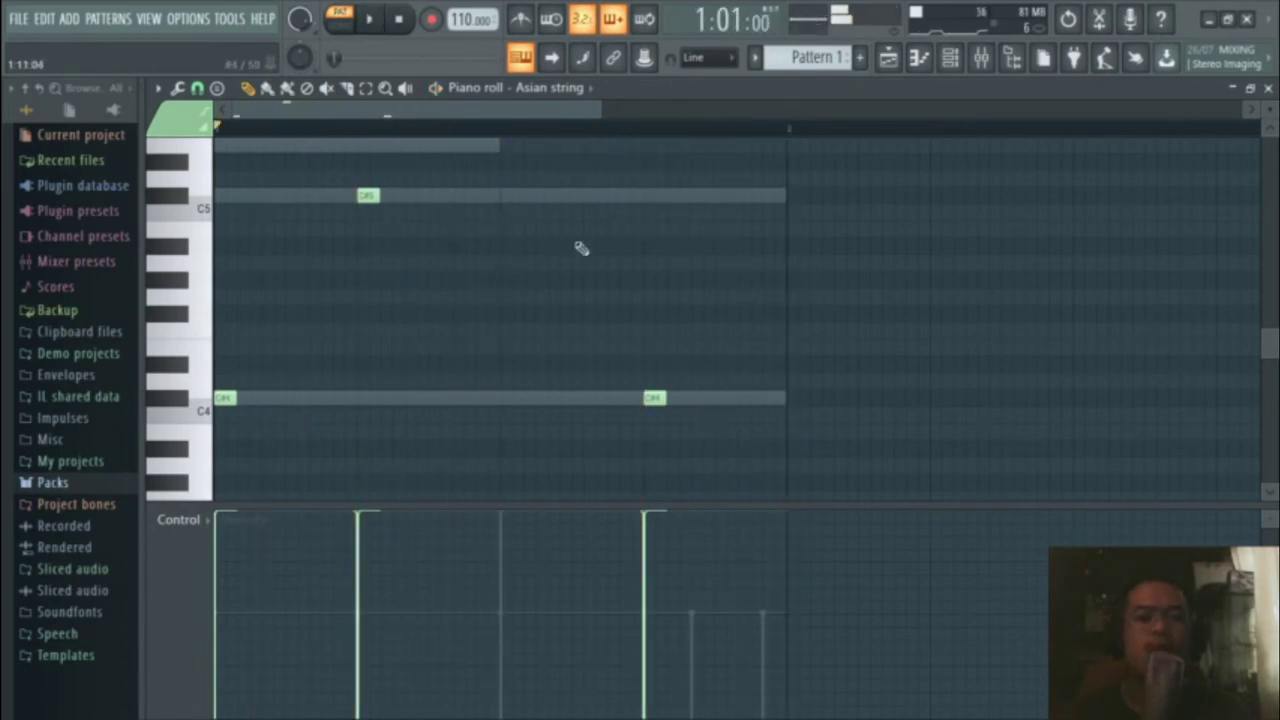
{"action": "scroll", "coordinate": [581, 248], "scroll_direction": "up", "scroll_amount": 2}
{"action": "left_click", "coordinate": [505, 214]}
{"action": "key", "text": "space"}
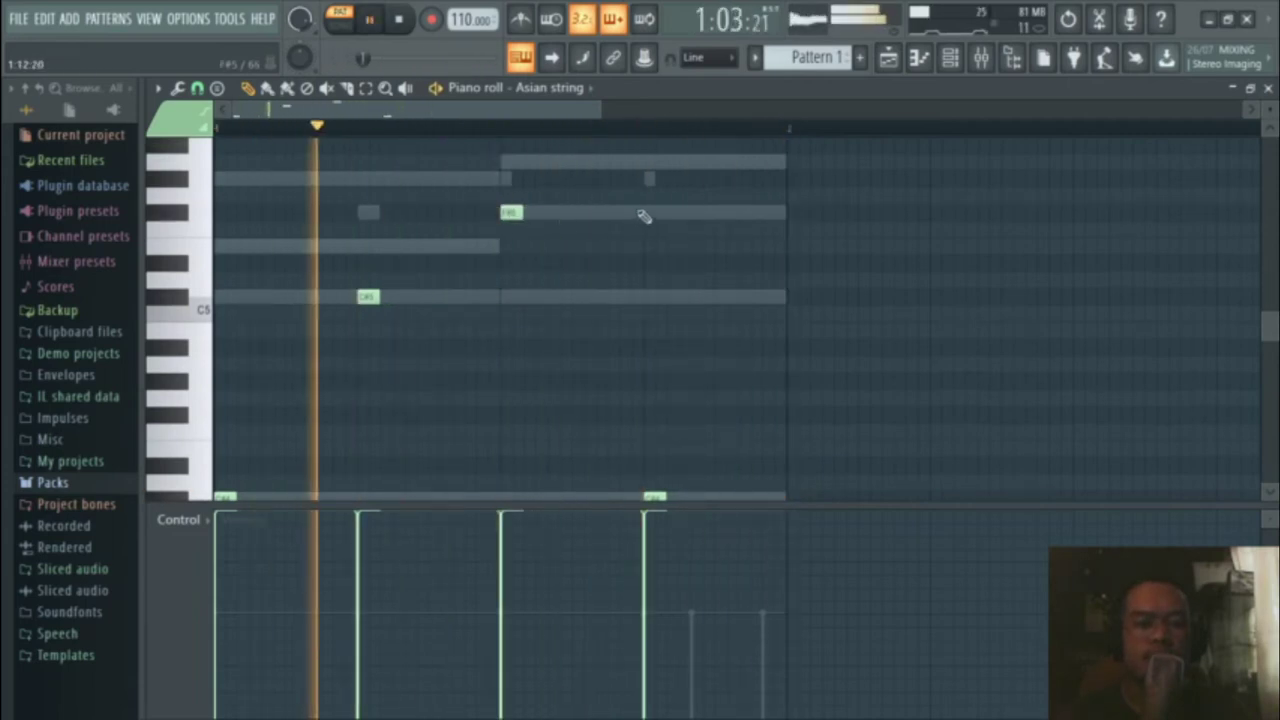
Step: Try an A5 note on beat four with the C#4 half a beat later, and revert both changes
{"action": "left_click", "coordinate": [648, 162]}
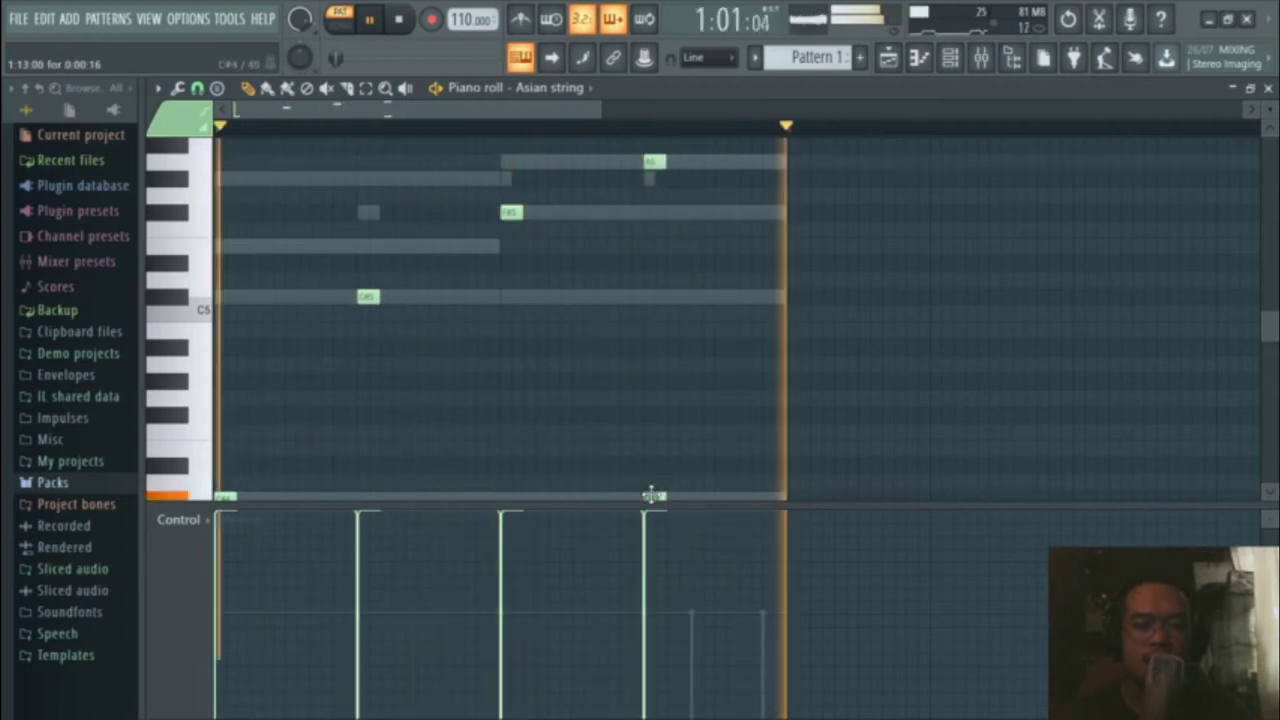
{"action": "left_click_drag", "start_coordinate": [654, 496], "coordinate": [726, 494]}
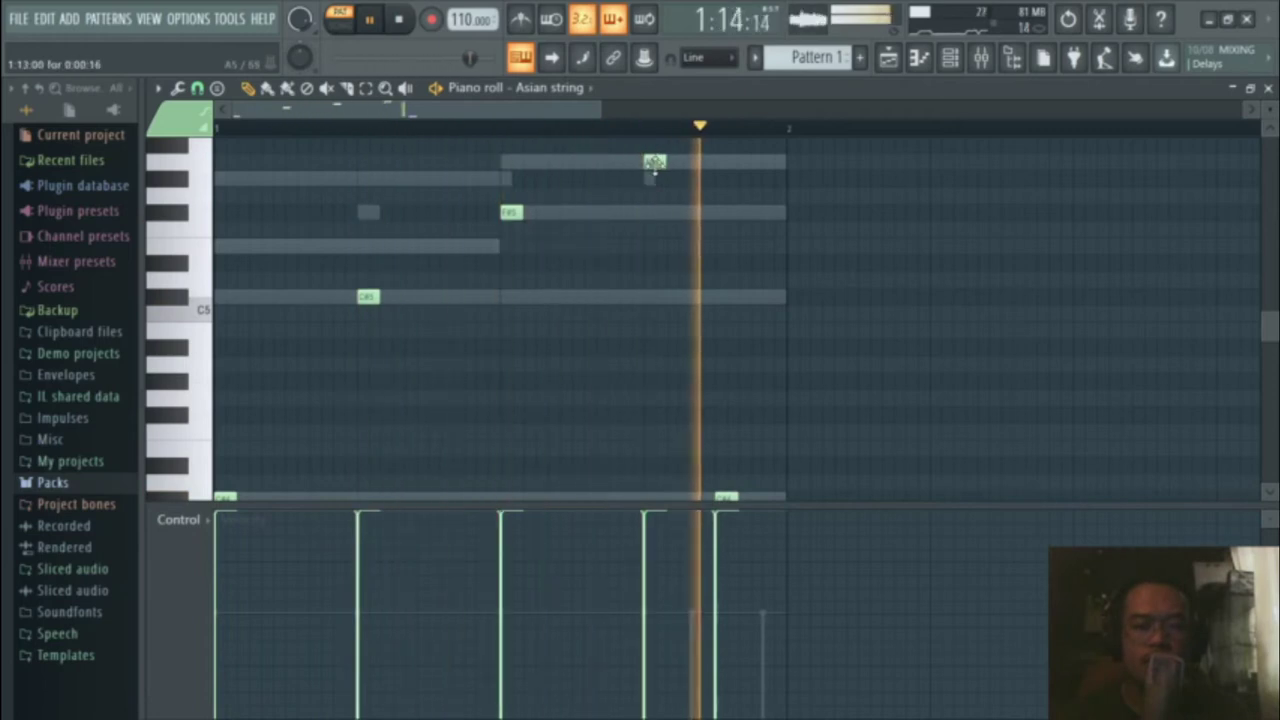
{"action": "right_click", "coordinate": [655, 163]}
{"action": "left_click_drag", "start_coordinate": [726, 495], "coordinate": [655, 495]}
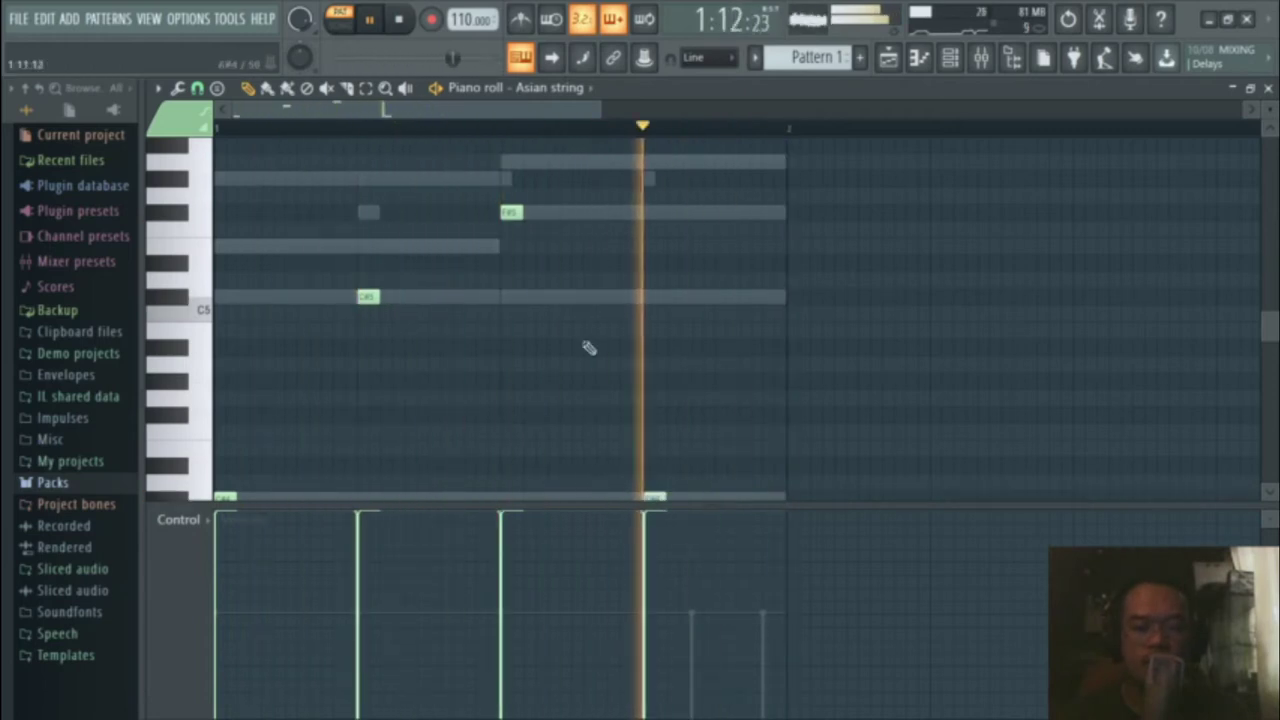
{"action": "key", "text": "space"}
{"action": "left_click_drag", "start_coordinate": [596, 186], "coordinate": [357, 475], "text": "ctrl"}
{"action": "key", "text": "space"}
{"action": "key", "text": "space"}
{"action": "key", "text": "ctrl+z"}
{"action": "key", "text": "space"}
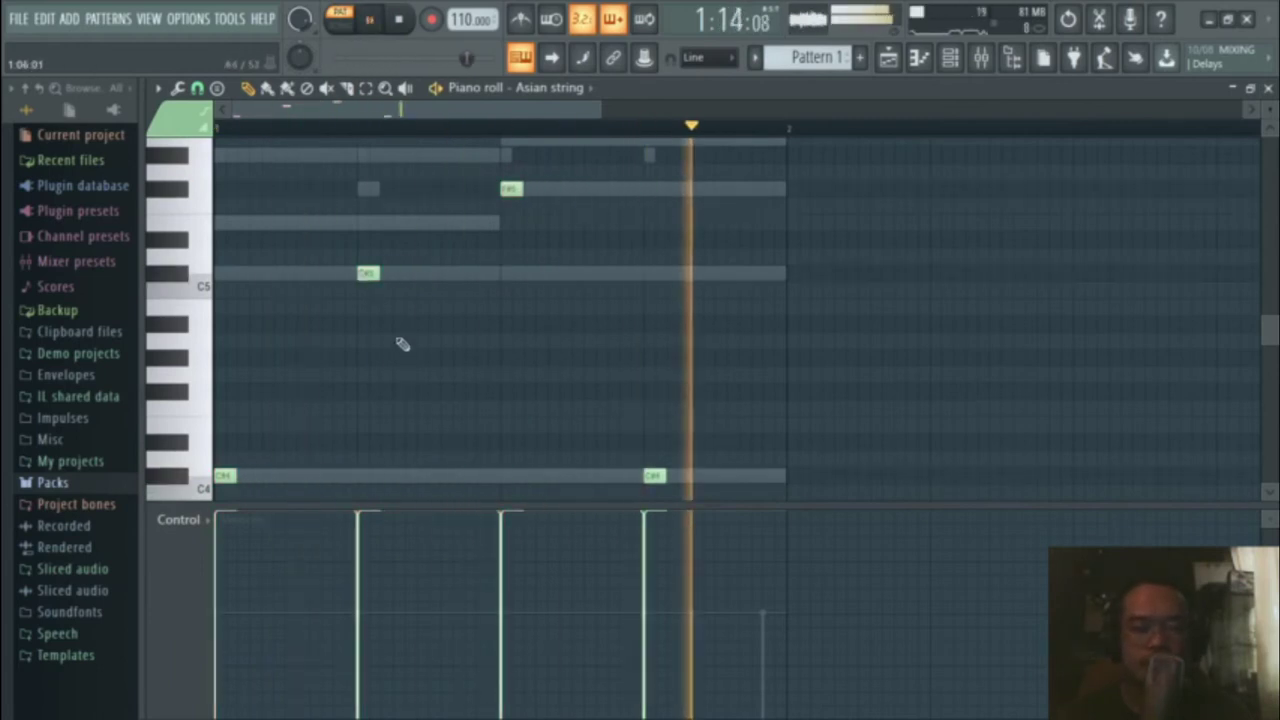
Step: Add a short F#5 note halfway between beats two and three, and change the beat-three note to C#5
{"action": "left_click", "coordinate": [438, 155]}
{"action": "scroll", "coordinate": [511, 280], "scroll_direction": "up", "scroll_amount": 2}
{"action": "scroll", "coordinate": [511, 280], "scroll_direction": "down", "scroll_amount": 2}
{"action": "left_click_drag", "start_coordinate": [440, 157], "coordinate": [509, 272]}
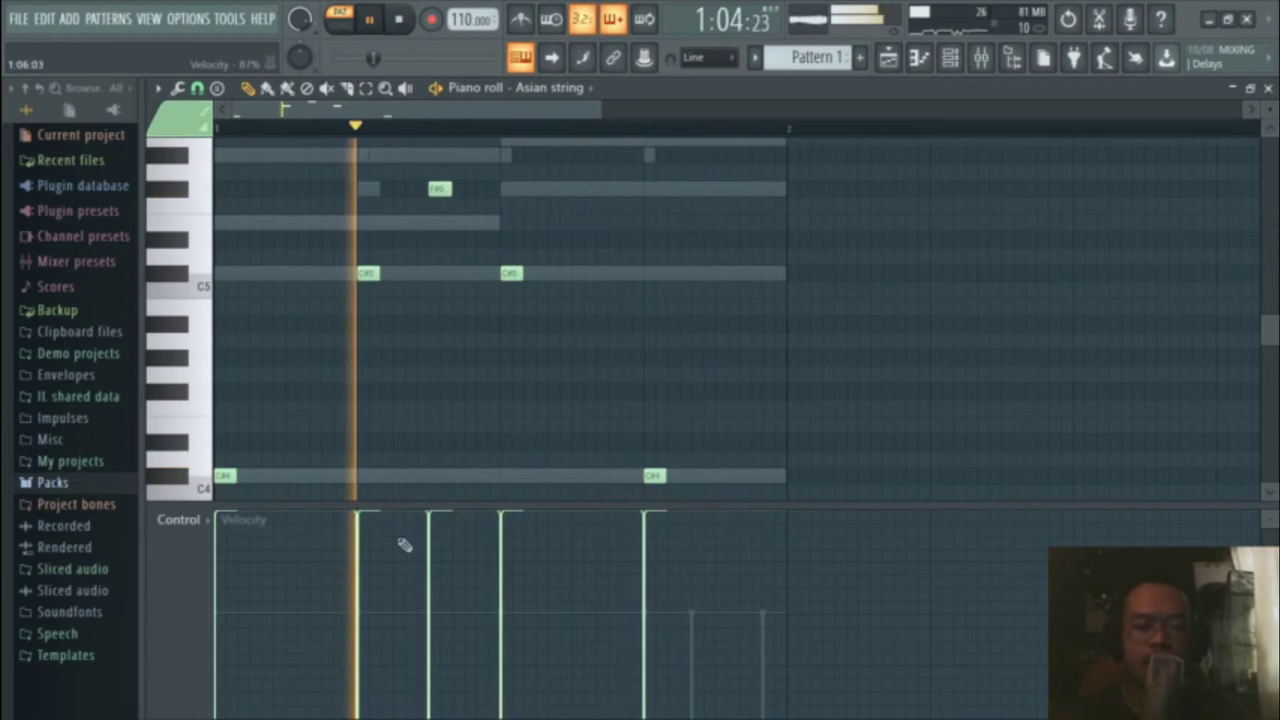
Step: Add short G#5 notes a quarter beat before beat three and on beat three, and delete the C#5 there
{"action": "left_click", "coordinate": [470, 155]}
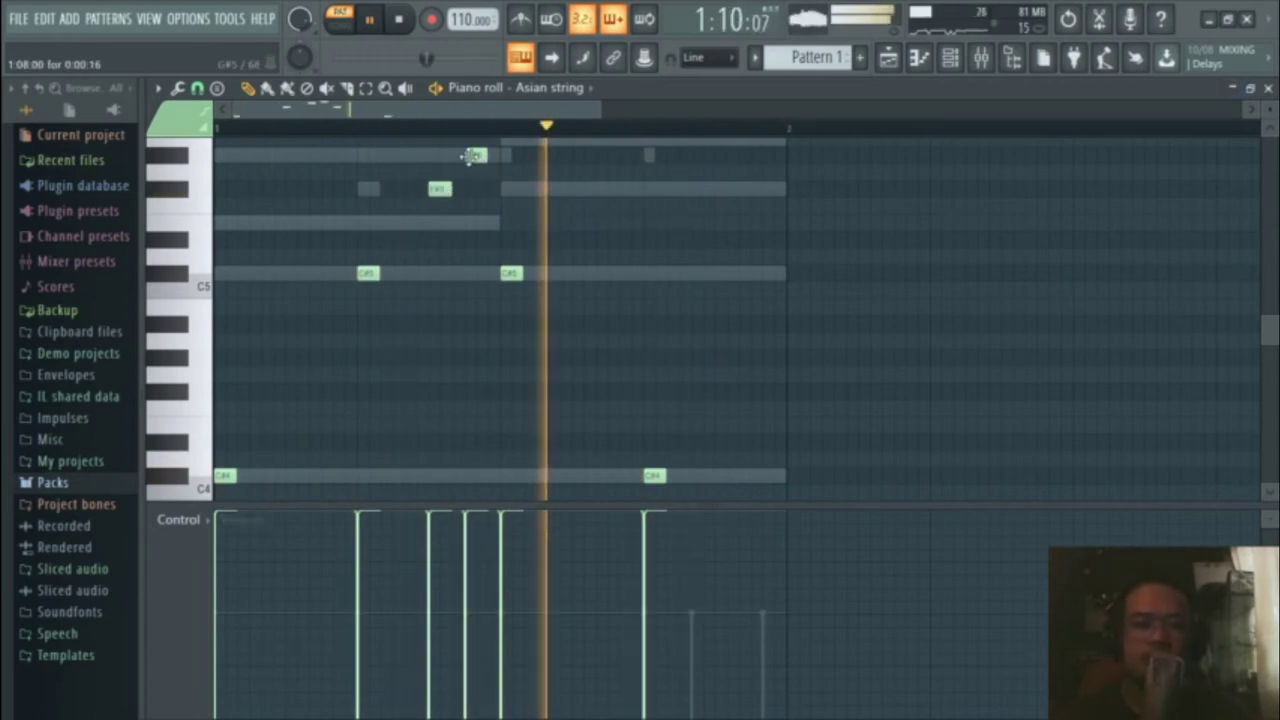
{"action": "left_click", "coordinate": [506, 157]}
{"action": "right_click", "coordinate": [512, 275]}
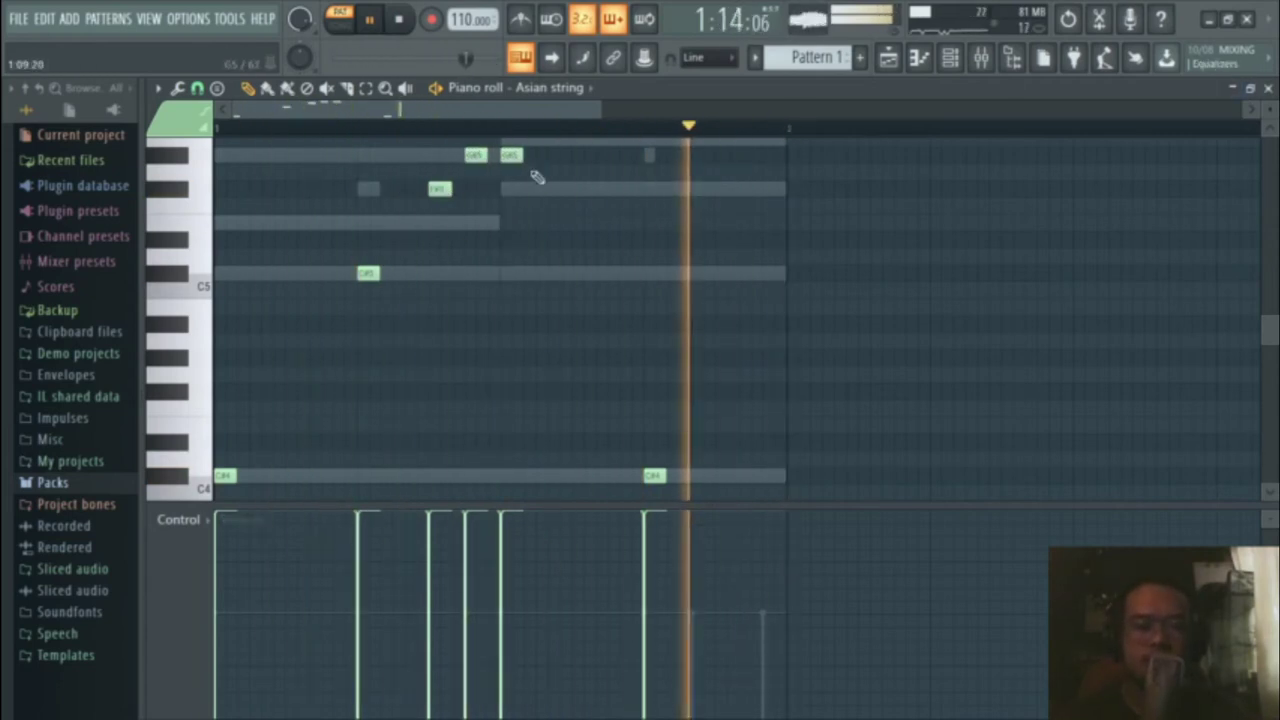
Step: Try a G#5 note just before beat four, lower it to F#5, and delete it
{"action": "scroll", "coordinate": [532, 180], "scroll_direction": "up", "scroll_amount": 2}
{"action": "scroll", "coordinate": [648, 265], "scroll_direction": "down", "scroll_amount": 2}
{"action": "scroll", "coordinate": [650, 240], "scroll_direction": "up", "scroll_amount": 1}
{"action": "left_click", "coordinate": [625, 206]}
{"action": "left_click_drag", "start_coordinate": [628, 208], "coordinate": [627, 245]}
{"action": "right_click", "coordinate": [626, 242]}
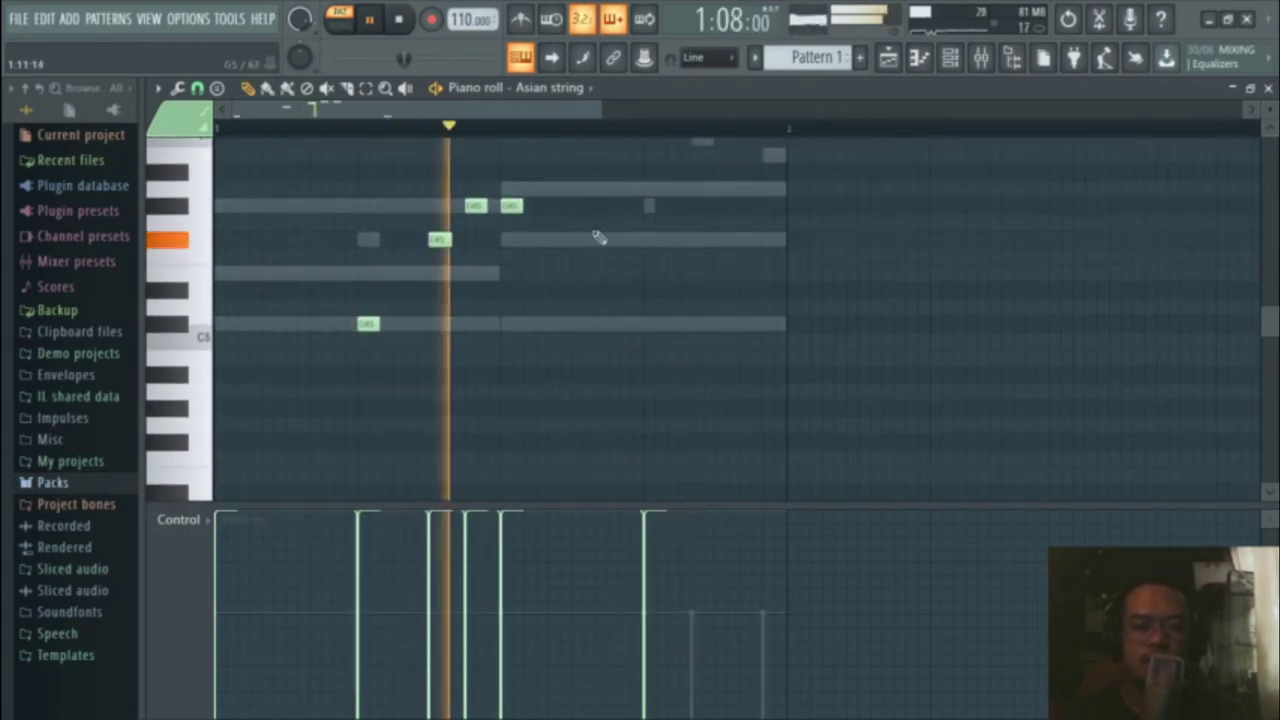
Step: Place a short F#5 slide note on beat four above the existing C#4 note
{"action": "scroll", "coordinate": [600, 214], "scroll_direction": "down", "scroll_amount": 3}
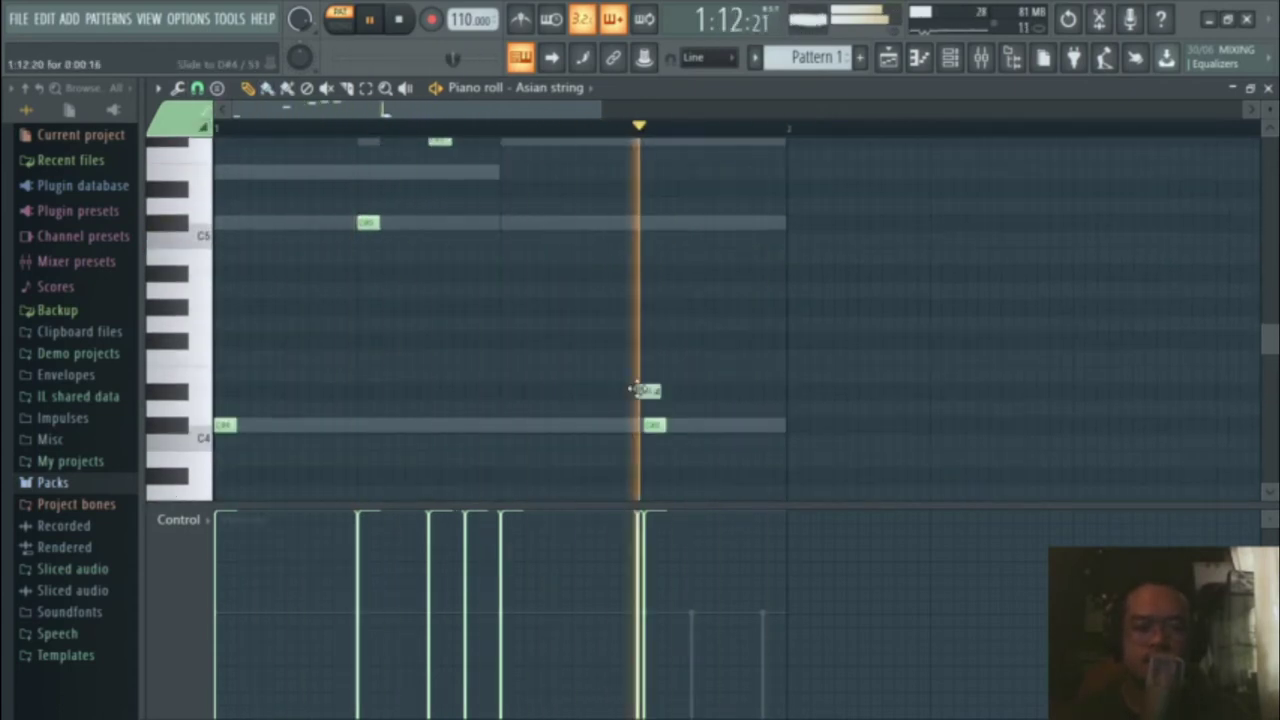
{"action": "left_click_drag", "start_coordinate": [652, 220], "coordinate": [654, 146]}
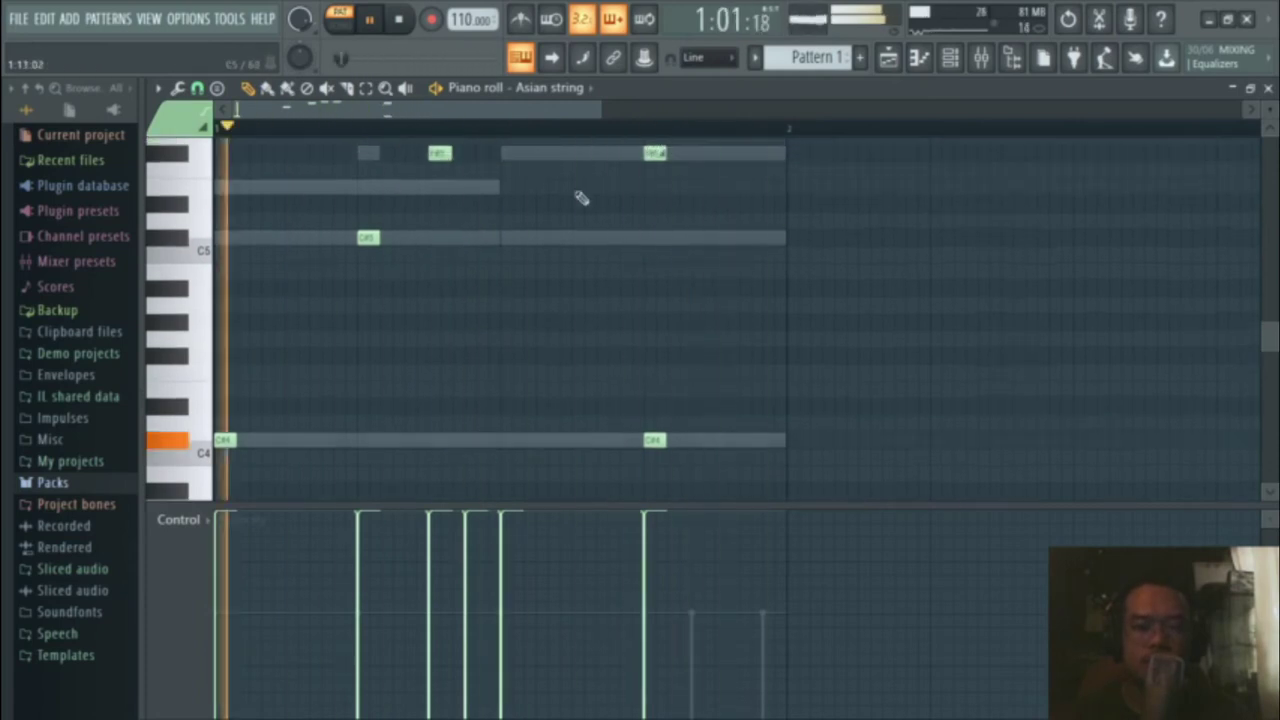
Step: Lower the slide note on beat four by one octave to F#4
{"action": "scroll", "coordinate": [345, 245], "scroll_direction": "up", "scroll_amount": 1}
{"action": "left_click_drag", "start_coordinate": [364, 240], "coordinate": [436, 166]}
{"action": "scroll", "coordinate": [471, 337], "scroll_direction": "up", "scroll_amount": 3}
{"action": "left_click_drag", "start_coordinate": [442, 322], "coordinate": [452, 303]}
{"action": "scroll", "coordinate": [560, 240], "scroll_direction": "down", "scroll_amount": 4}
{"action": "left_click", "coordinate": [655, 155], "text": "ctrl"}
{"action": "key", "text": "ctrl+Down"}
Step: Add a short E4 note half a beat after beat four in the Asian string melody
{"action": "left_click", "coordinate": [744, 289]}
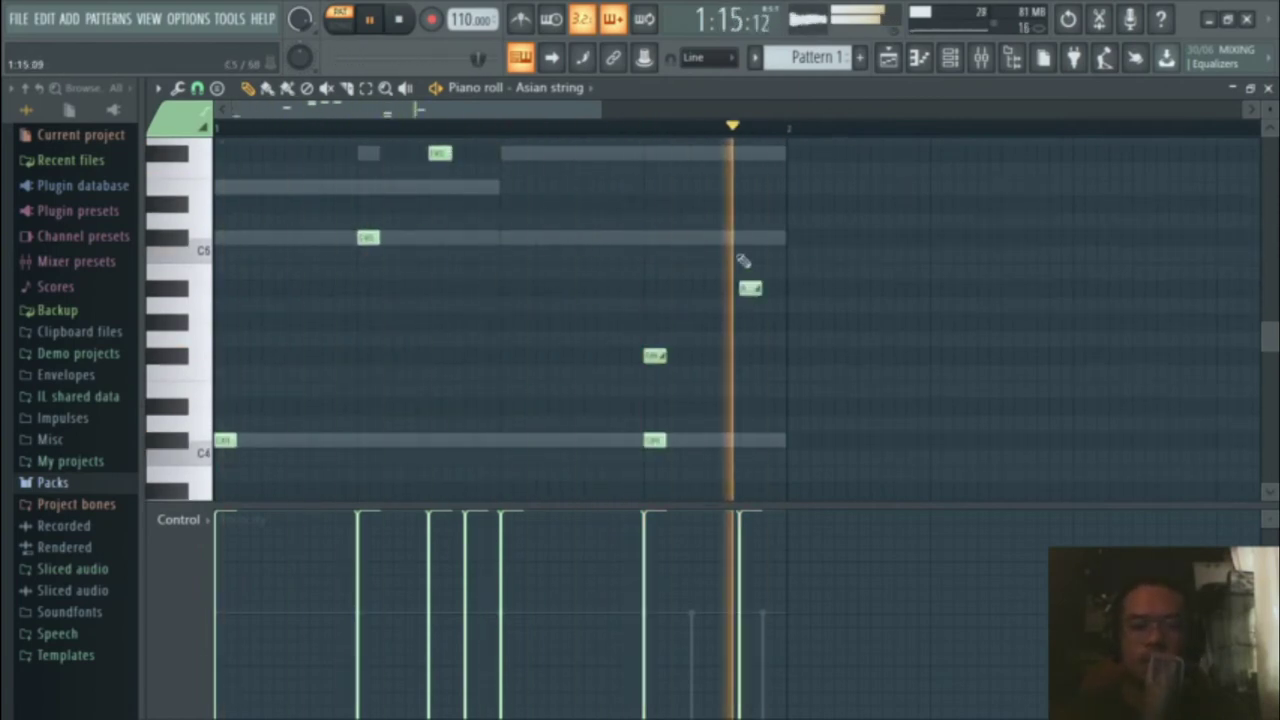
{"action": "left_click_drag", "start_coordinate": [745, 289], "coordinate": [743, 391]}
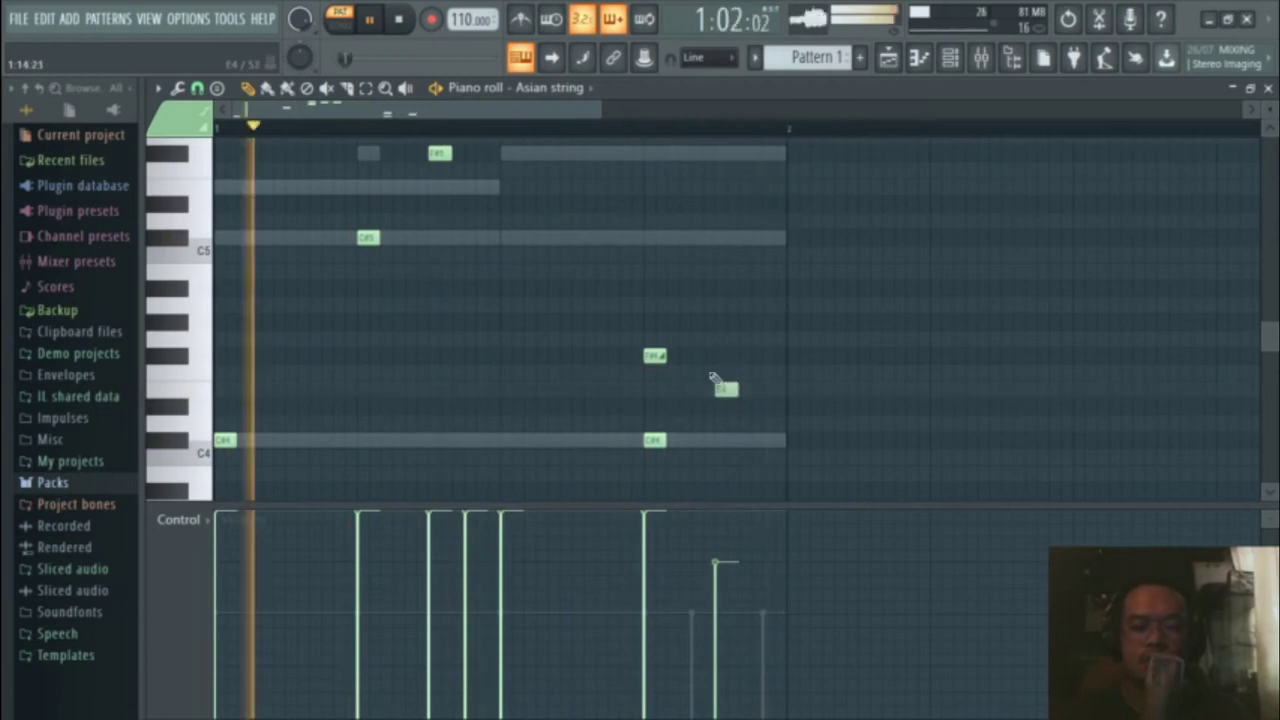
Step: Close the piano roll and channel rack, and split Pattern 1 by channel into separate patterns
{"action": "scroll", "coordinate": [723, 362], "scroll_direction": "up", "scroll_amount": 2}
{"action": "left_click", "coordinate": [1268, 88]}
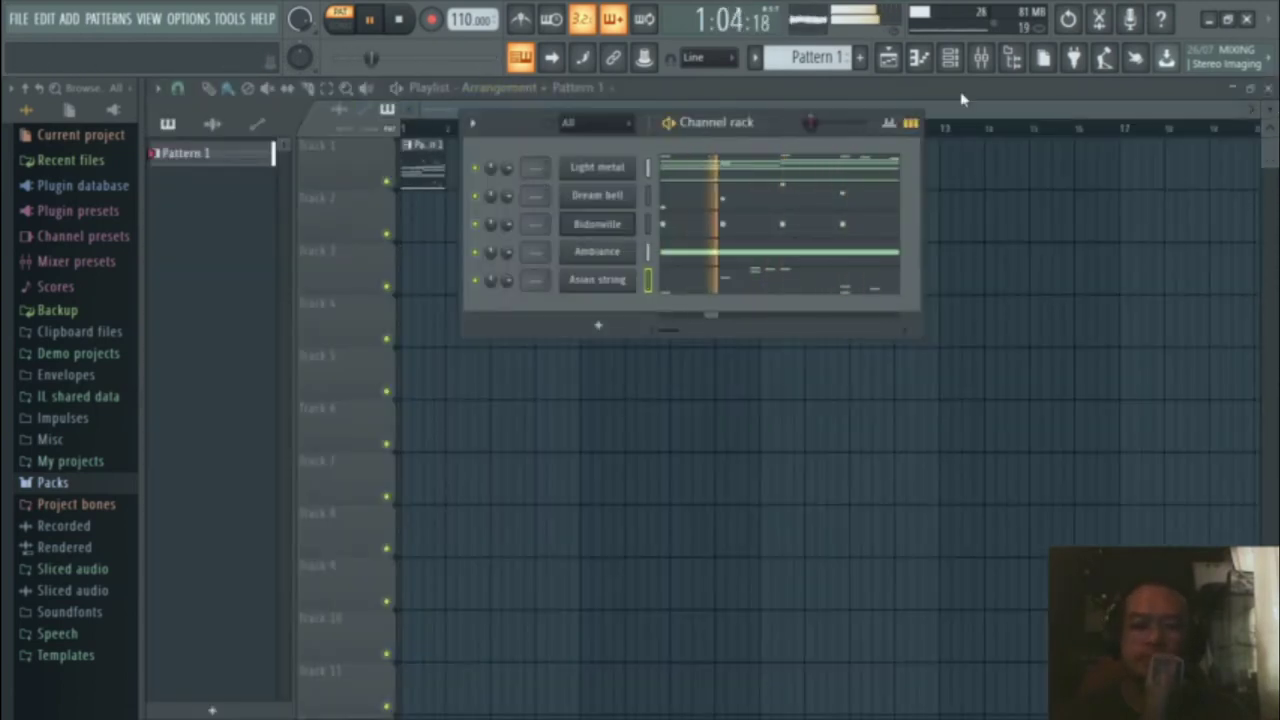
{"action": "key", "text": "F6"}
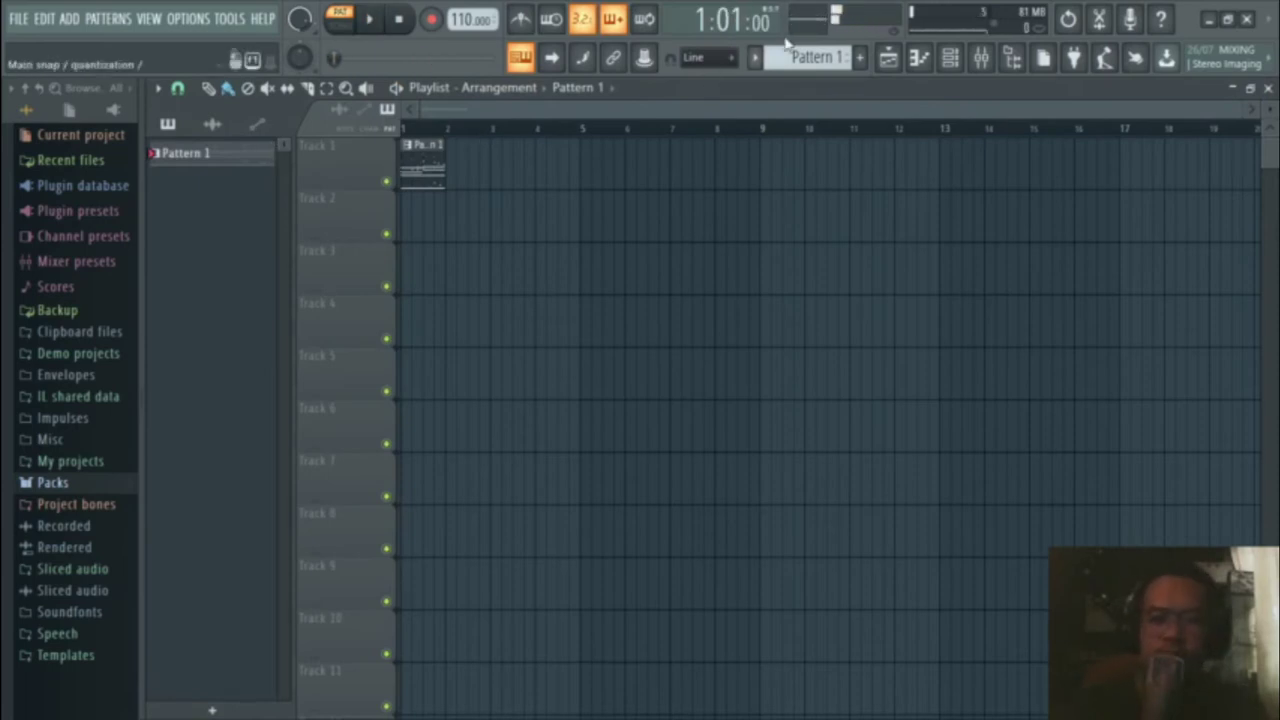
{"action": "left_click", "coordinate": [756, 60]}
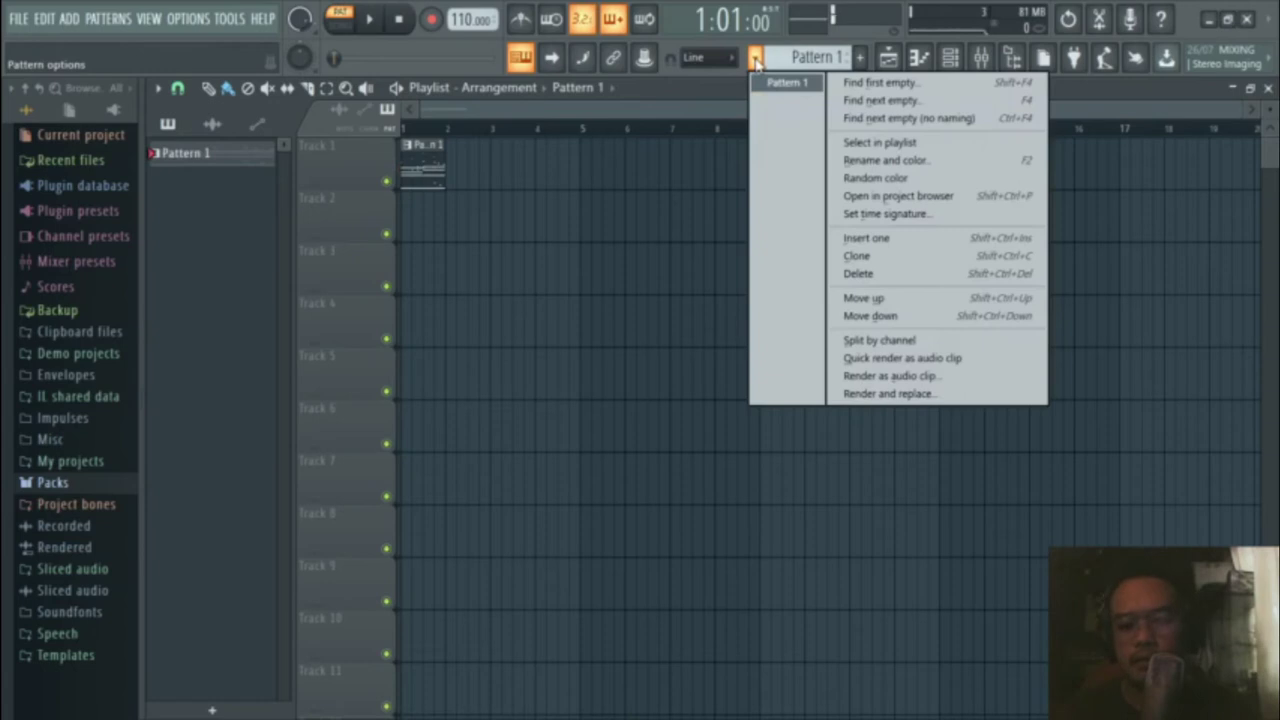
{"action": "left_click", "coordinate": [878, 343]}
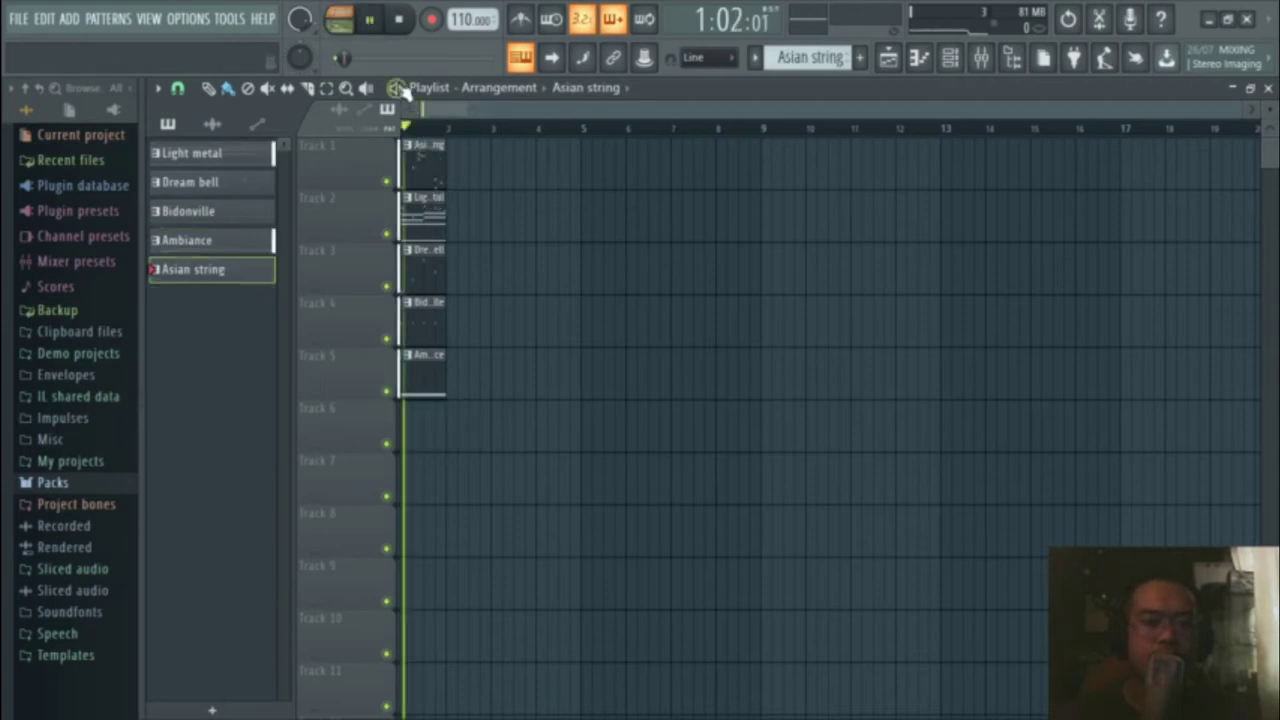
Step: Copy all five pattern clips from bar 1 to bar 2 in the playlist
{"action": "left_click_drag", "start_coordinate": [549, 140], "coordinate": [410, 420]}
{"action": "key", "text": "space"}
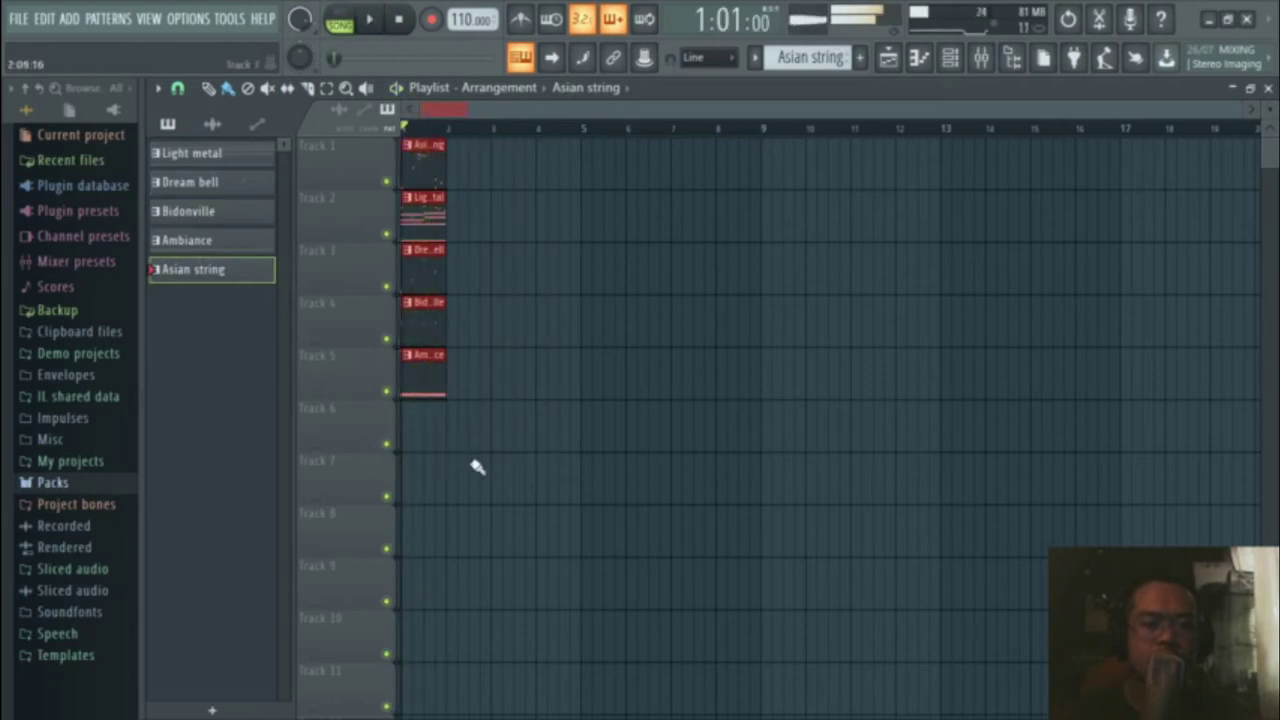
{"action": "scroll", "coordinate": [465, 459], "scroll_direction": "up", "scroll_amount": 5}
{"action": "left_click_drag", "start_coordinate": [598, 115], "coordinate": [556, 117]}
{"action": "key", "text": "ctrl+d"}
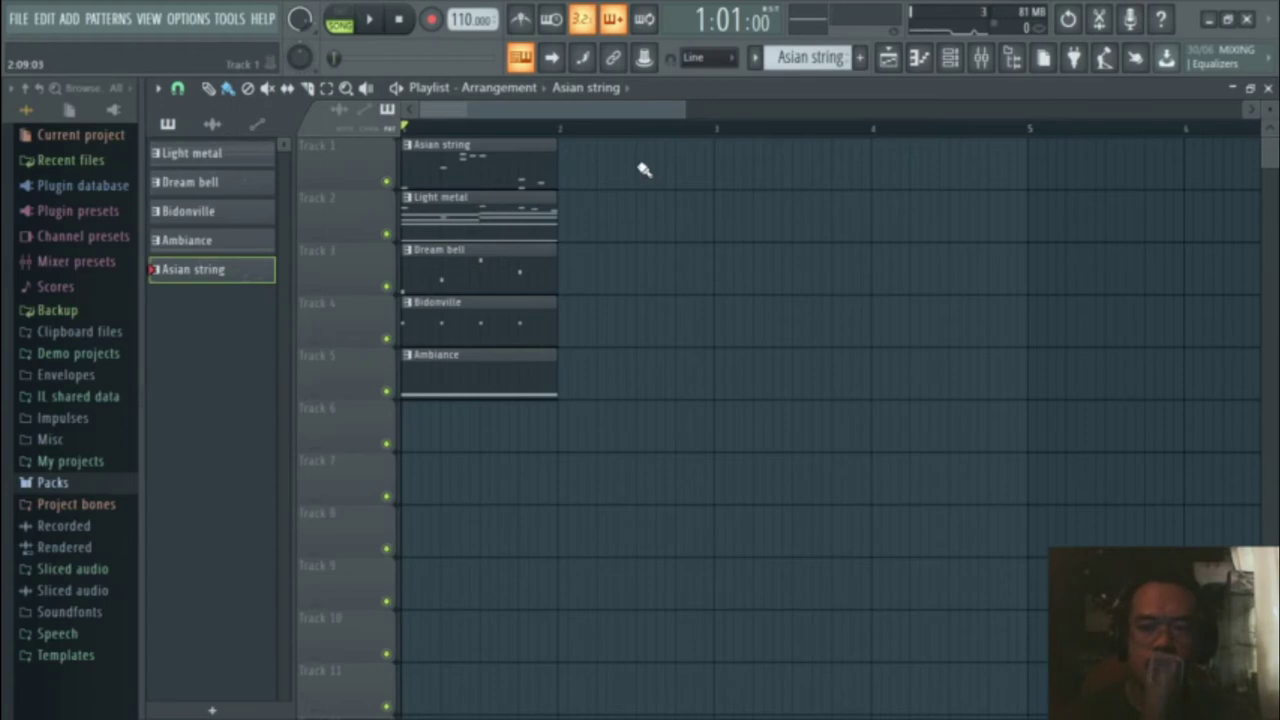
{"action": "left_click_drag", "start_coordinate": [635, 140], "coordinate": [437, 440]}
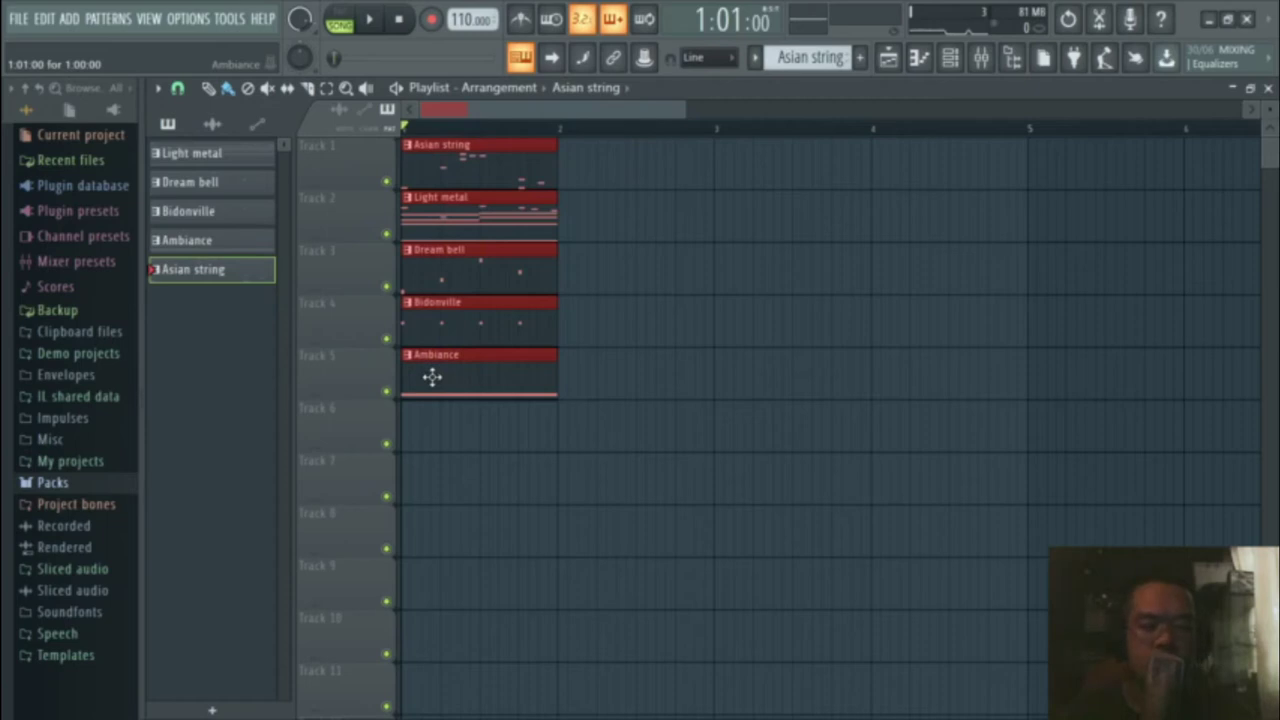
{"action": "left_click_drag", "start_coordinate": [432, 377], "coordinate": [589, 385]}
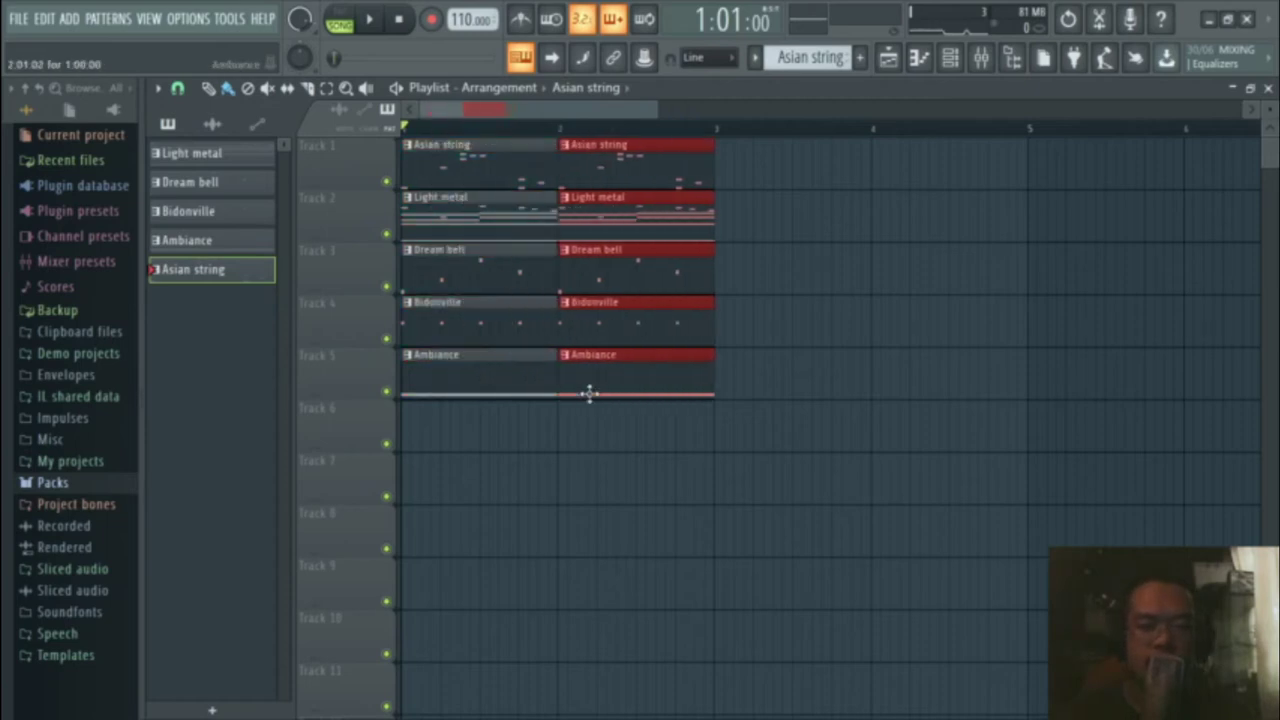
Step: Copy the bar 2 clips of all five tracks to bars 3 and 4
{"action": "scroll", "coordinate": [586, 454], "scroll_direction": "up", "scroll_amount": 3}
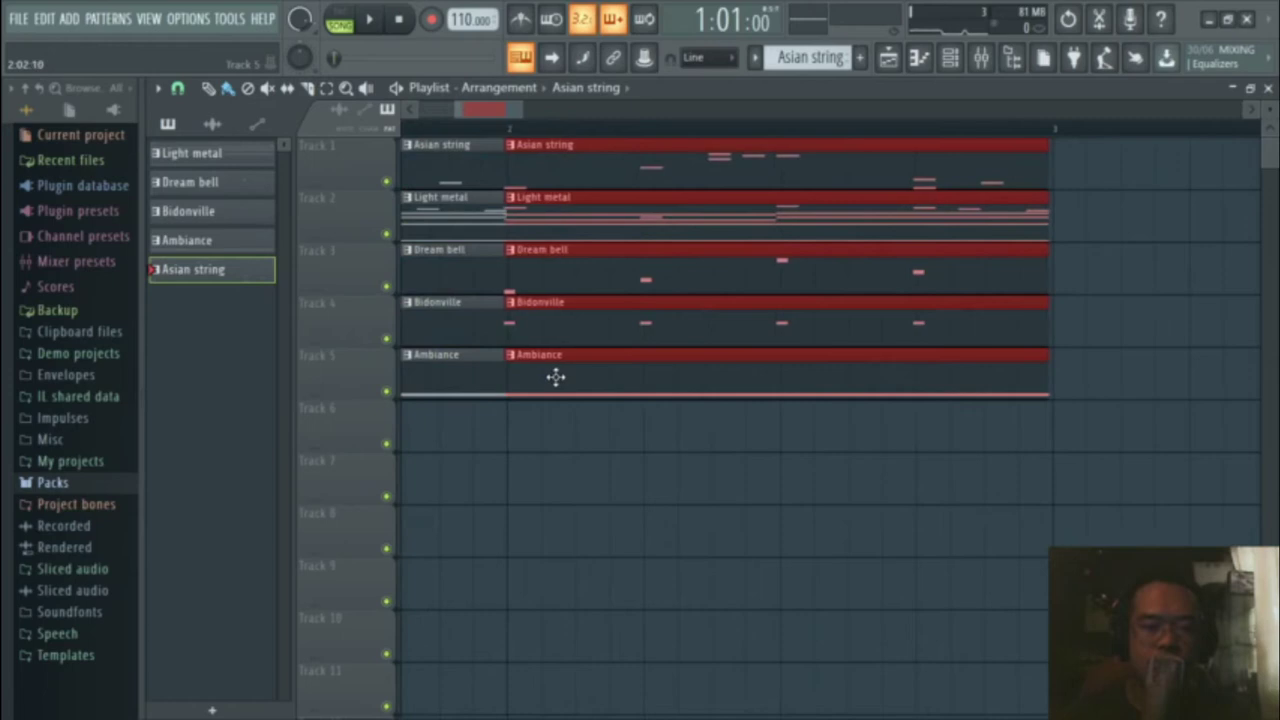
{"action": "scroll", "coordinate": [500, 423], "scroll_direction": "up", "scroll_amount": 3}
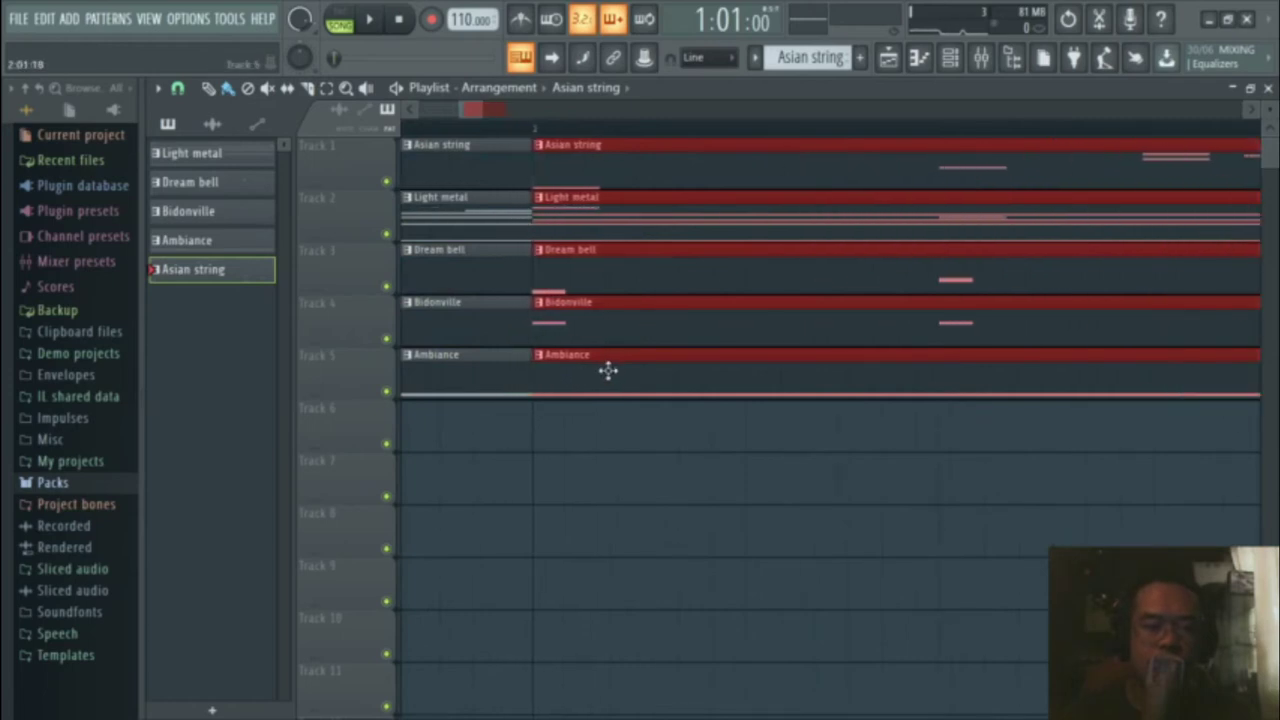
{"action": "scroll", "coordinate": [600, 467], "scroll_direction": "down", "scroll_amount": 5}
{"action": "left_click_drag", "start_coordinate": [584, 380], "coordinate": [686, 380]}
{"action": "scroll", "coordinate": [689, 379], "scroll_direction": "up", "scroll_amount": 3}
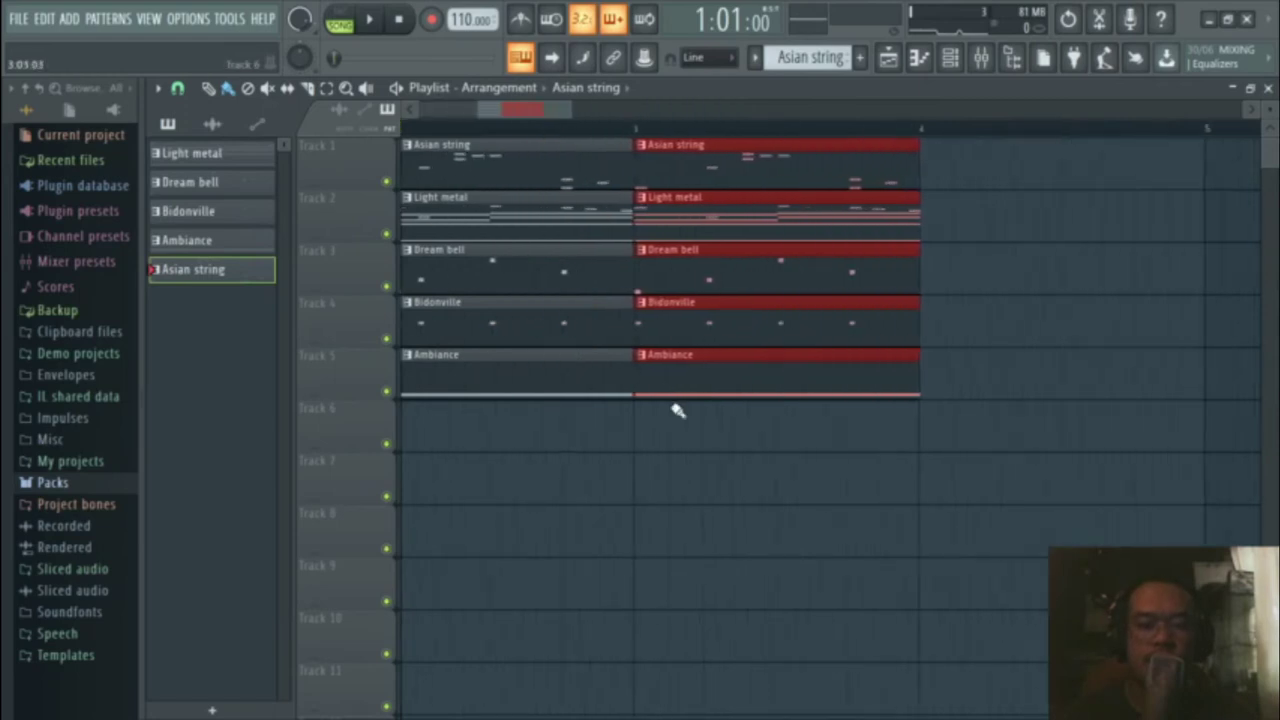
{"action": "scroll", "coordinate": [658, 428], "scroll_direction": "down", "scroll_amount": 5}
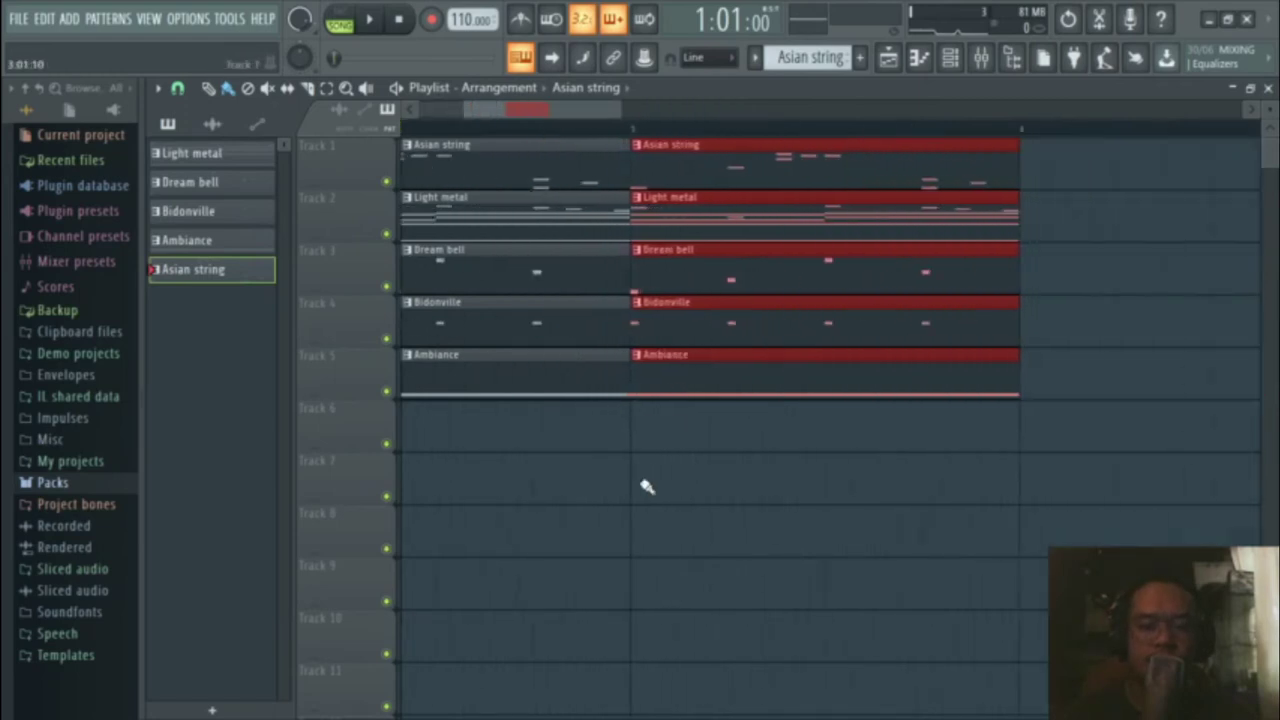
{"action": "left_click_drag", "start_coordinate": [663, 377], "coordinate": [818, 384]}
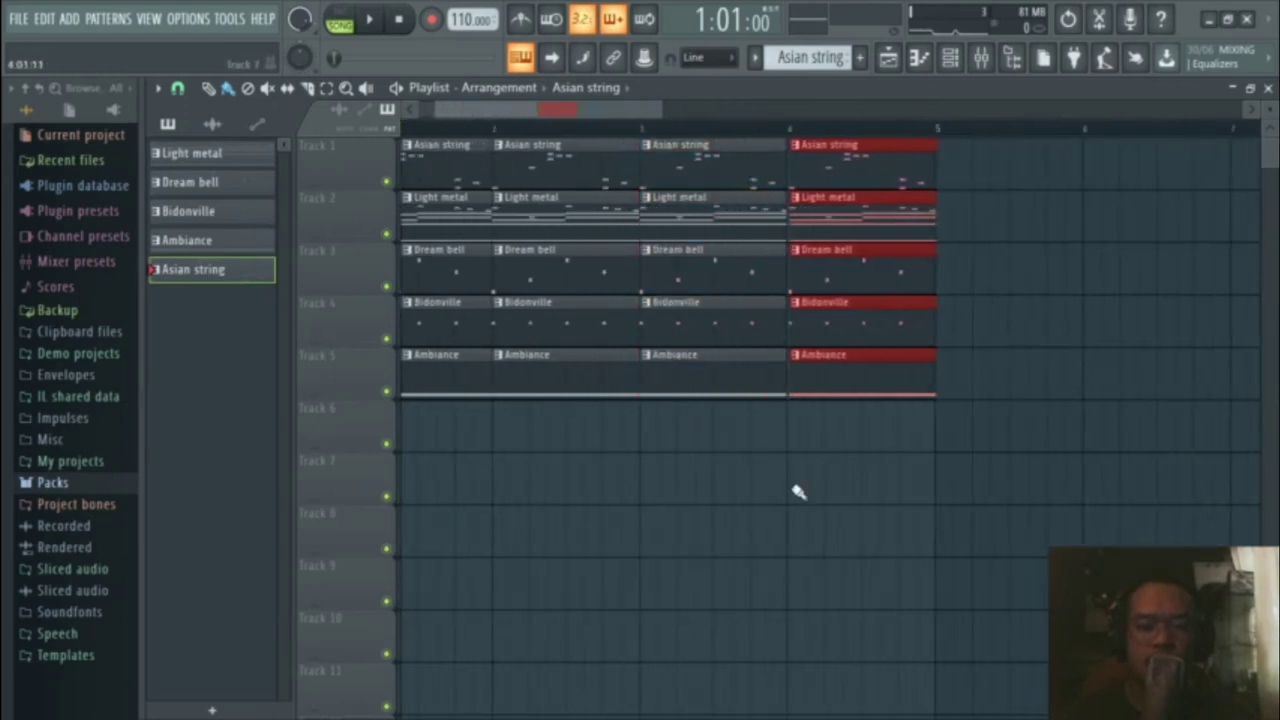
{"action": "scroll", "coordinate": [795, 495], "scroll_direction": "up", "scroll_amount": 3}
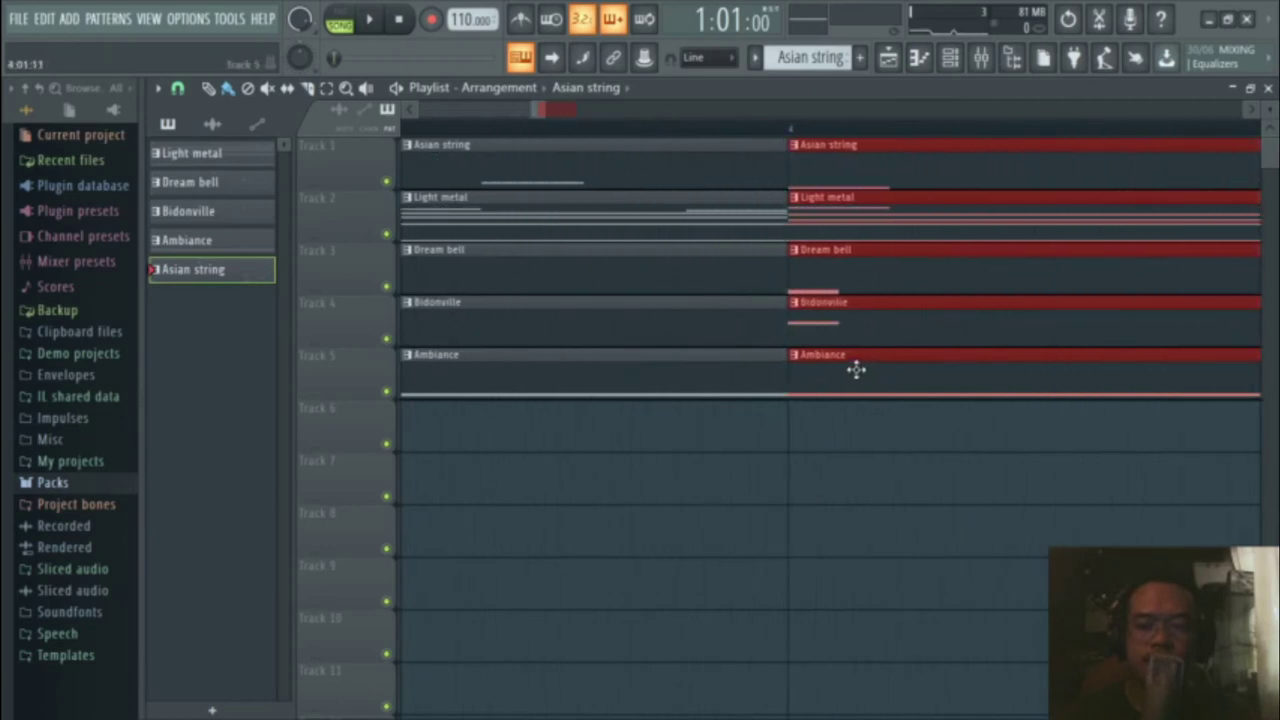
{"action": "scroll", "coordinate": [749, 486], "scroll_direction": "down", "scroll_amount": 6}
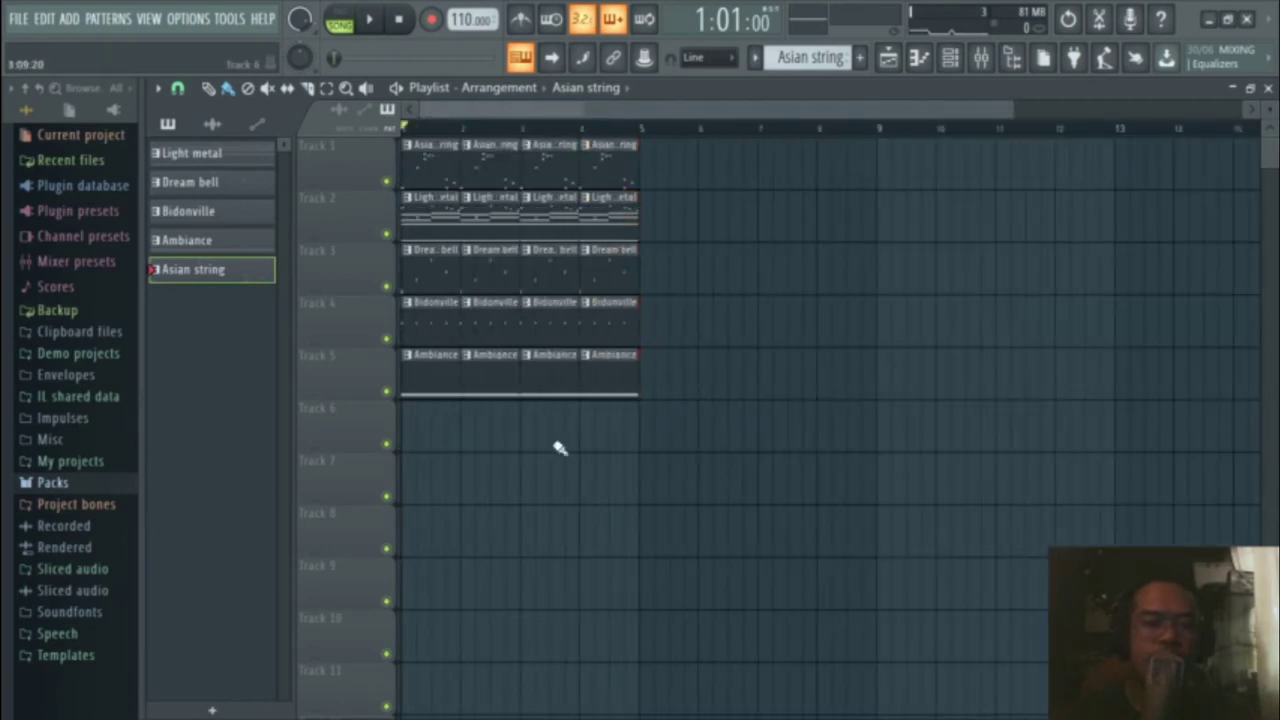
Step: Delete the Bidonville, Dream bell and Asian string clips from bar 1
{"action": "scroll", "coordinate": [410, 460], "scroll_direction": "up", "scroll_amount": 3}
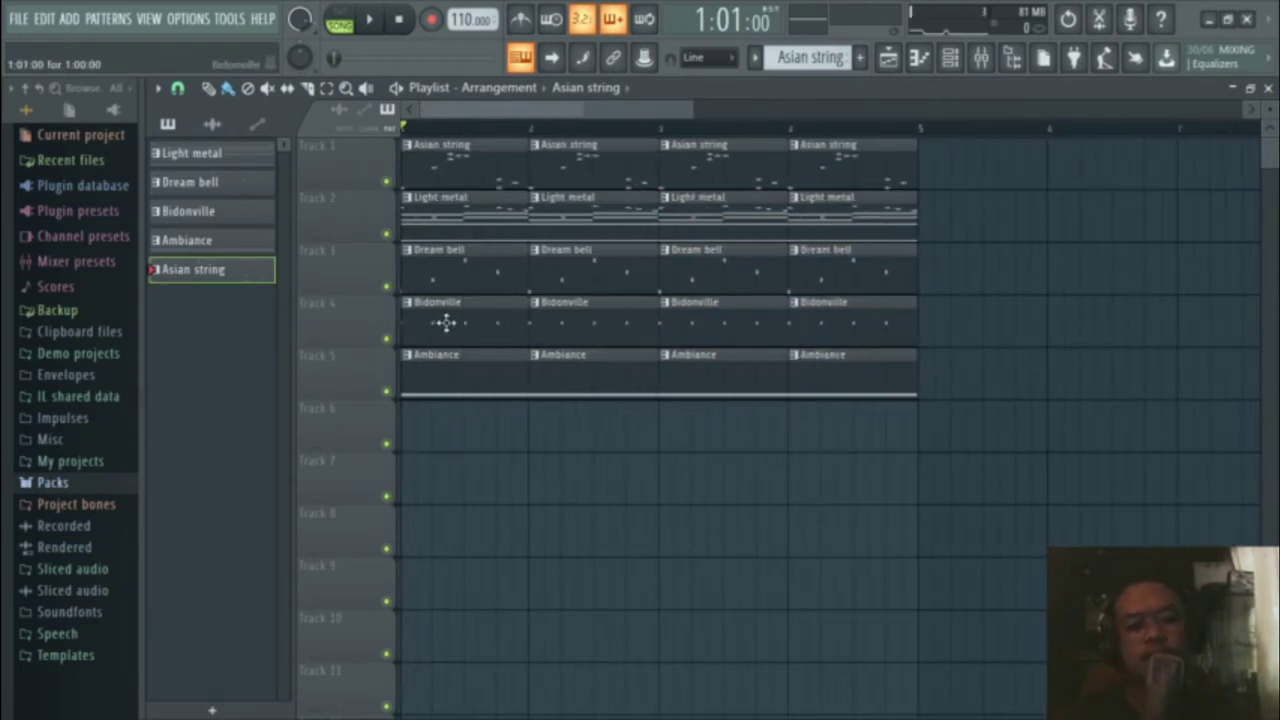
{"action": "key", "text": "space"}
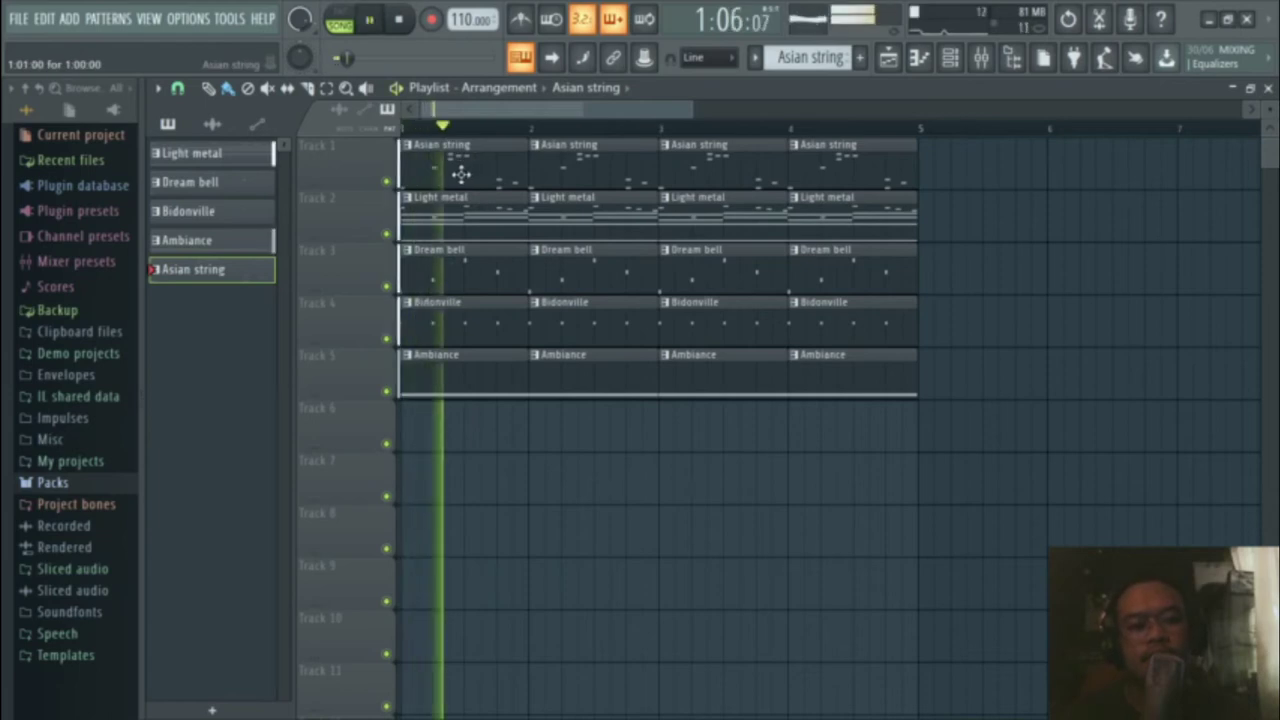
{"action": "key", "text": "space"}
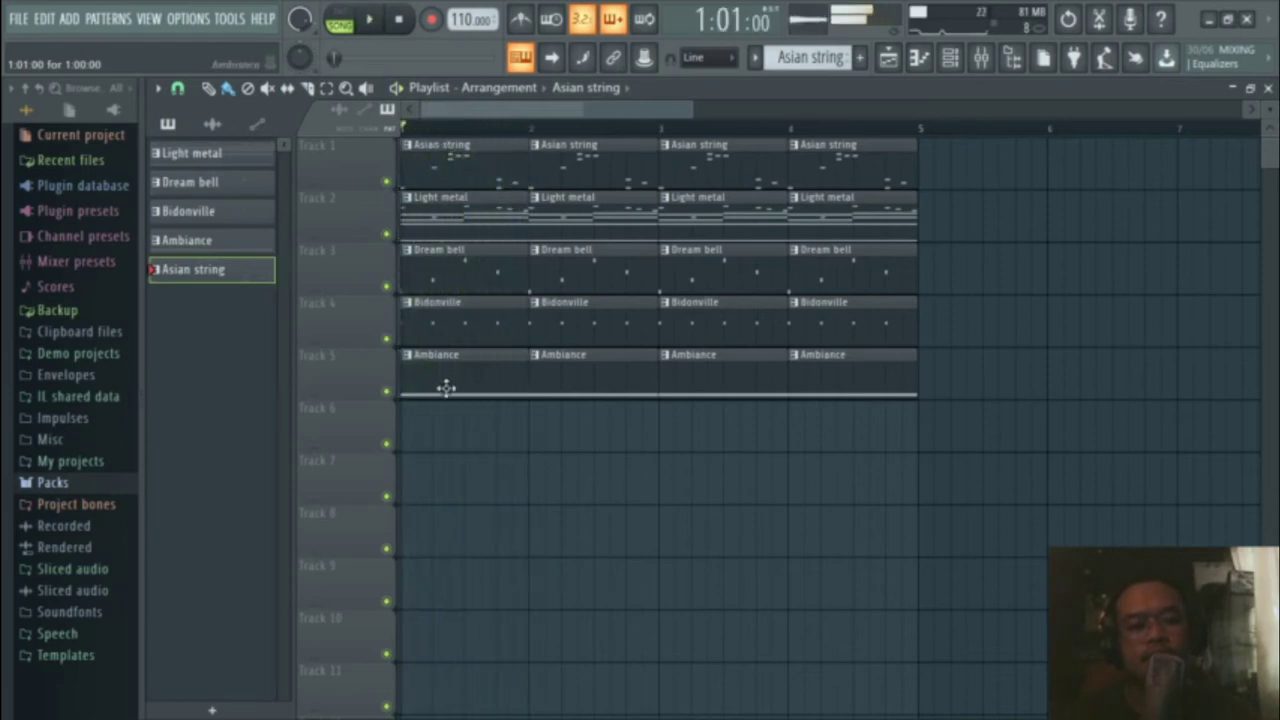
{"action": "right_click", "coordinate": [466, 331]}
{"action": "right_click", "coordinate": [483, 258]}
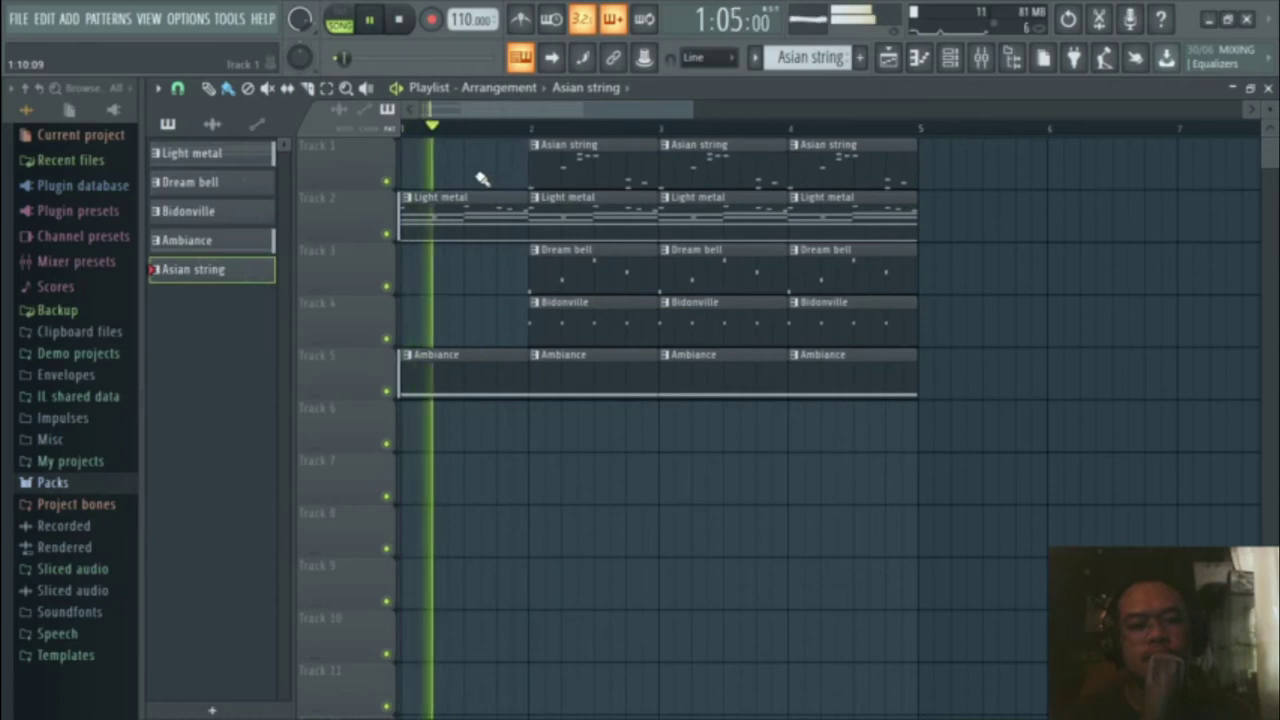
Step: Delete the Asian string clips from bars 2 and 3 and the Bidonville clip from bar 2
{"action": "right_click", "coordinate": [551, 166]}
{"action": "right_click", "coordinate": [630, 322]}
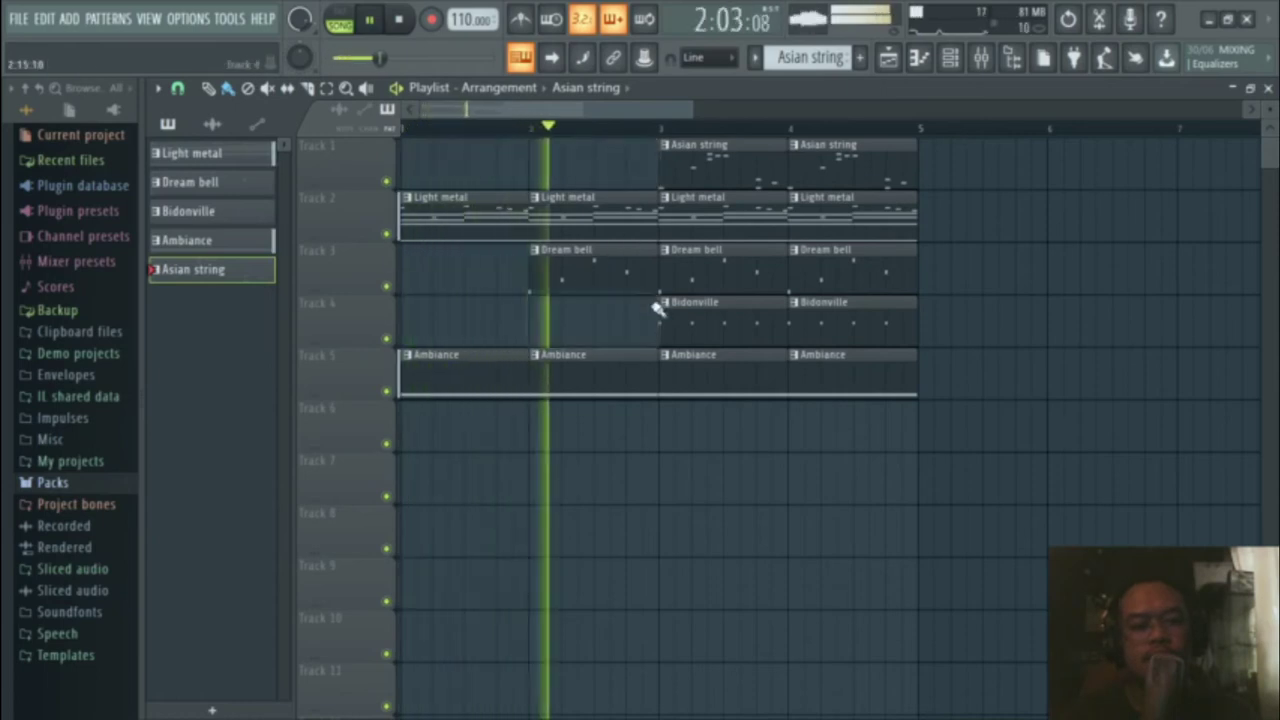
{"action": "right_click", "coordinate": [758, 180]}
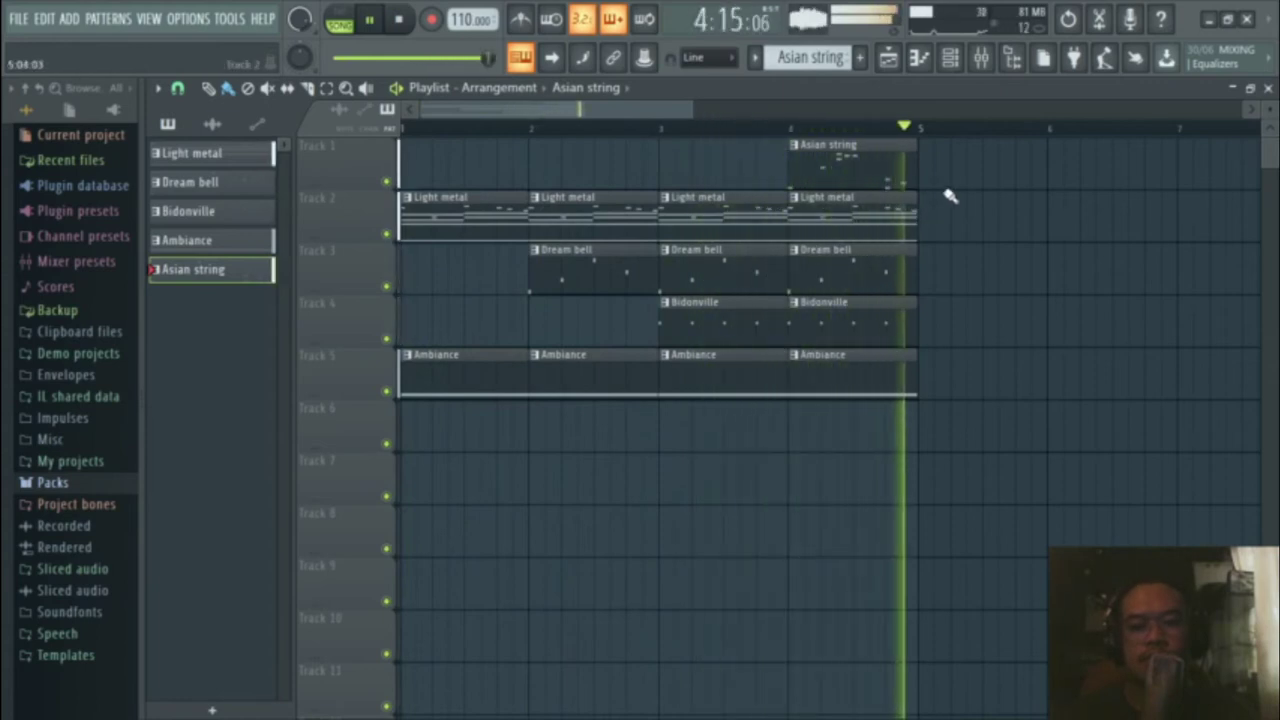
Step: Delete the Light metal clips from bars 1 and 2, and place Asian string clips in bars 1 to 3
{"action": "key", "text": "space"}
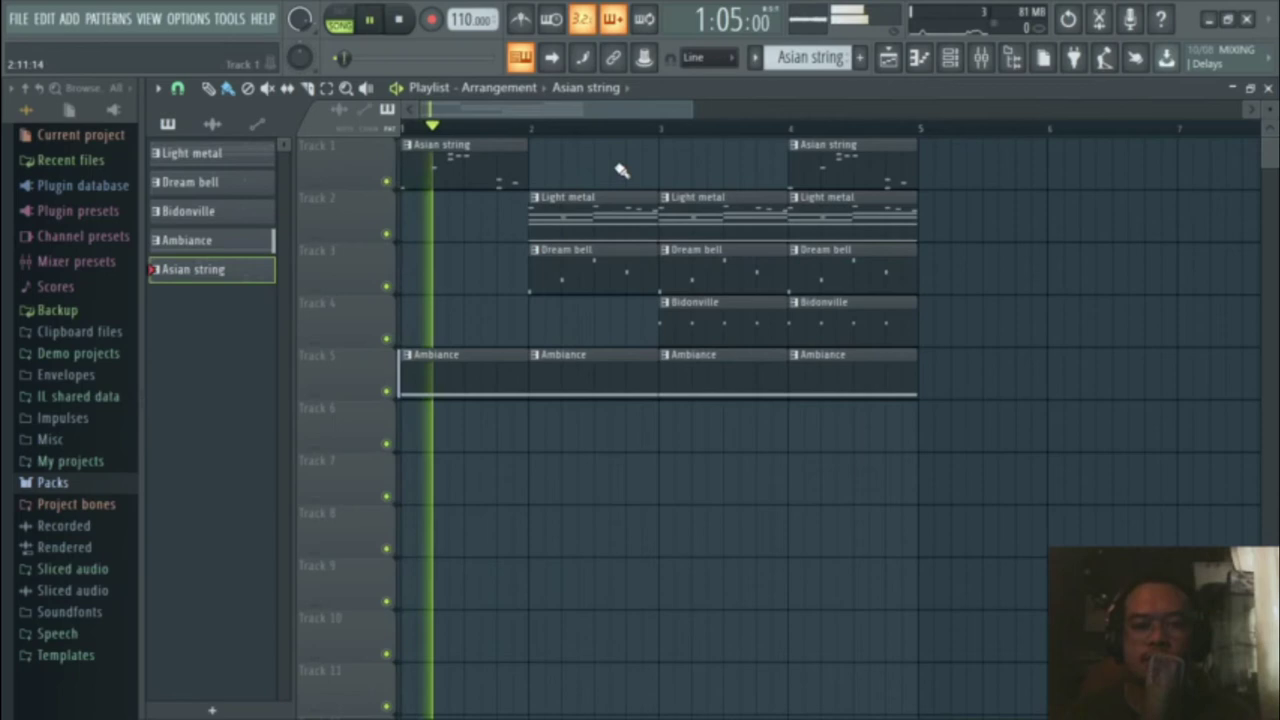
{"action": "right_click", "coordinate": [602, 203]}
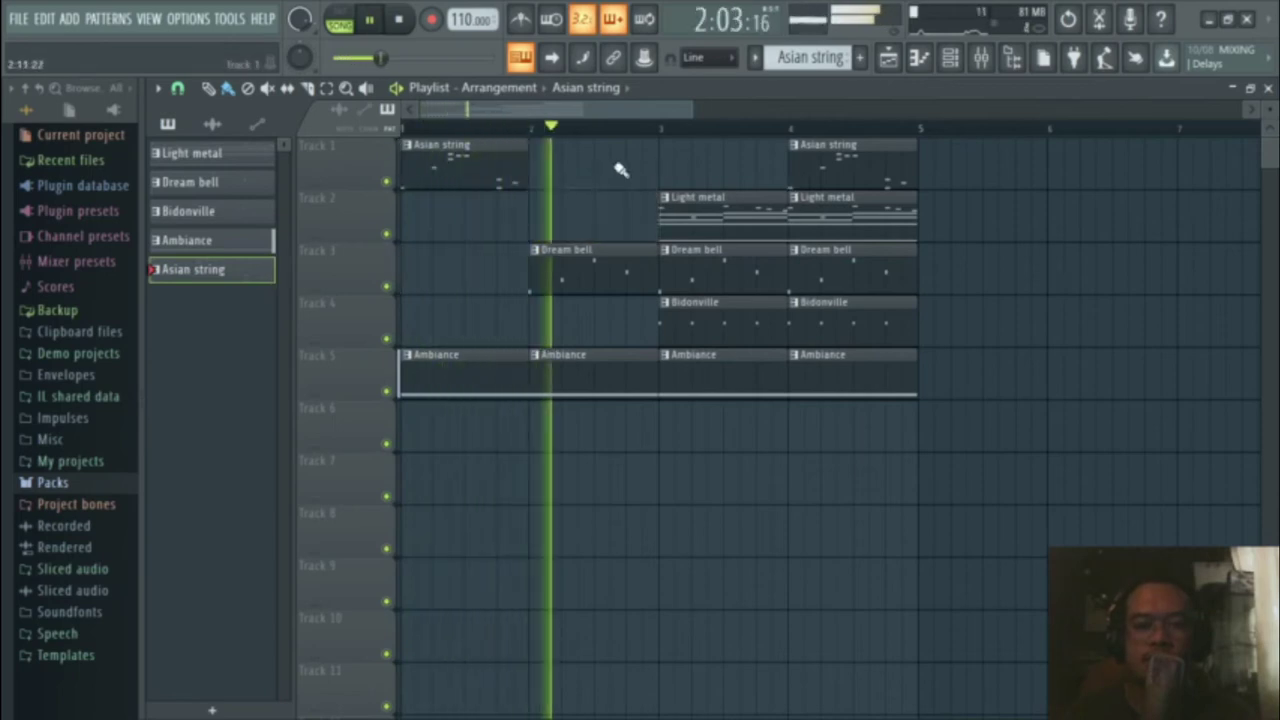
{"action": "key", "text": "space"}
{"action": "left_click", "coordinate": [484, 172]}
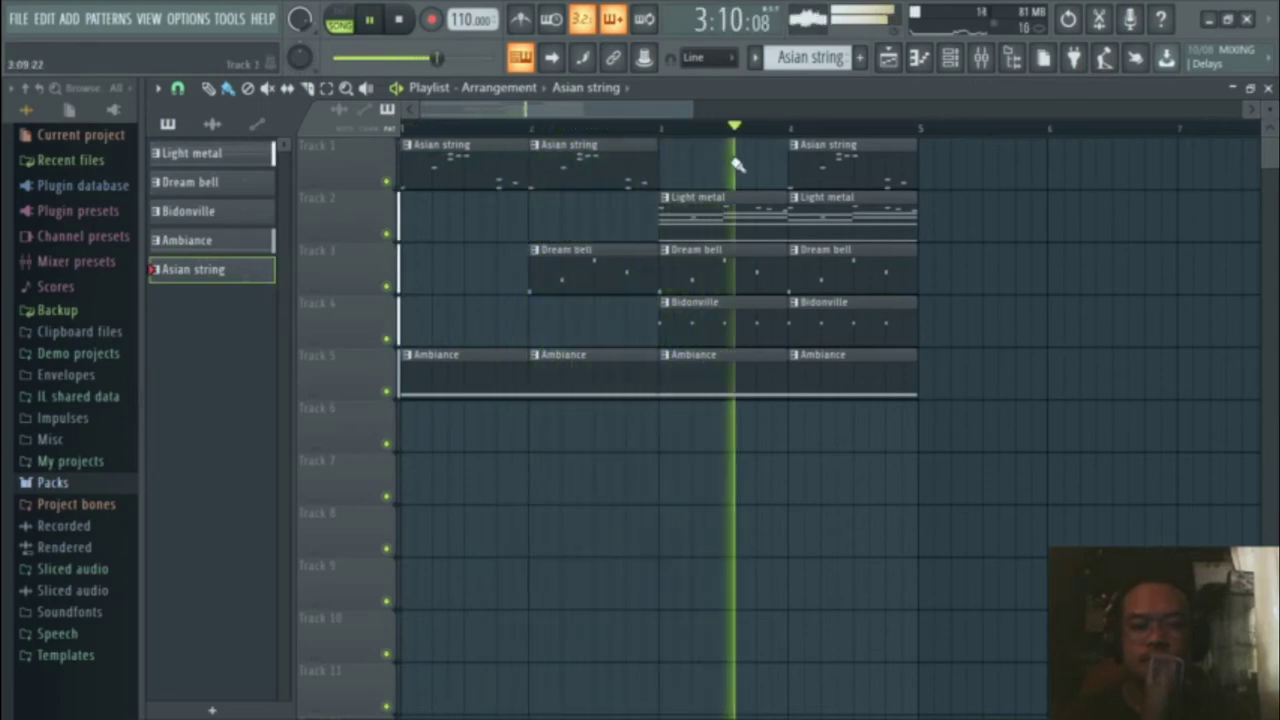
{"action": "left_click", "coordinate": [606, 166]}
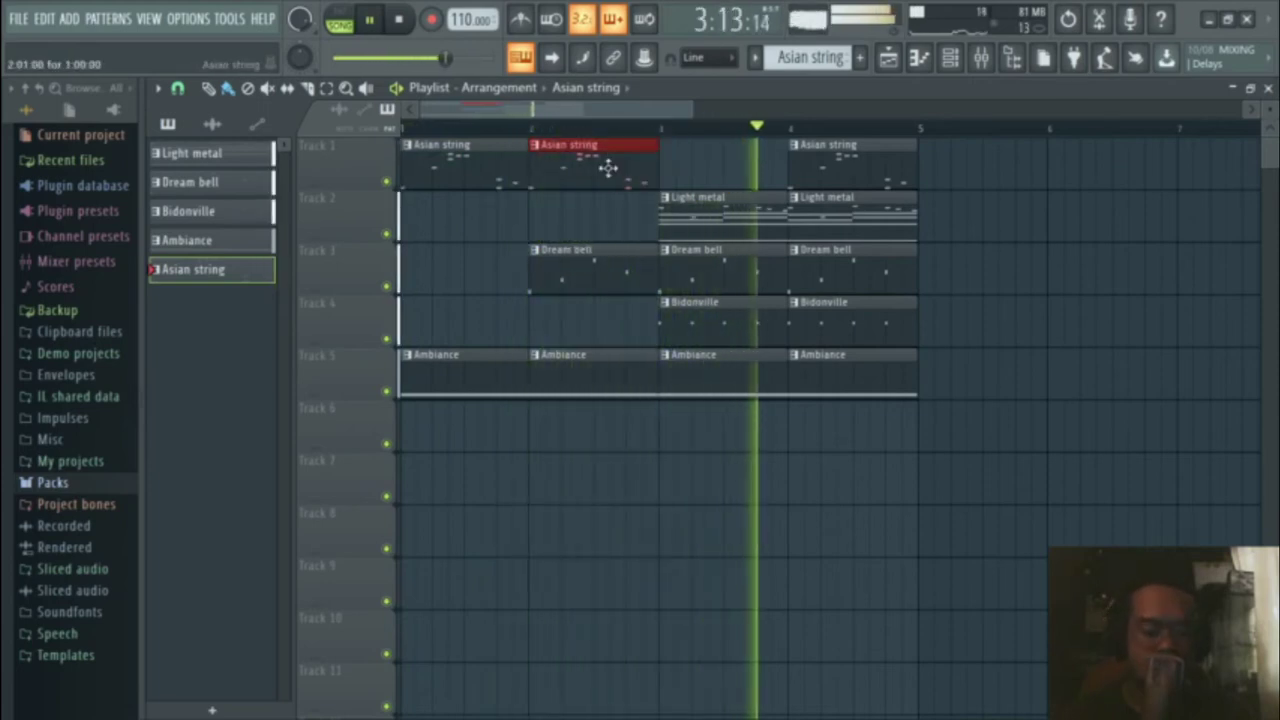
{"action": "left_click", "coordinate": [716, 164]}
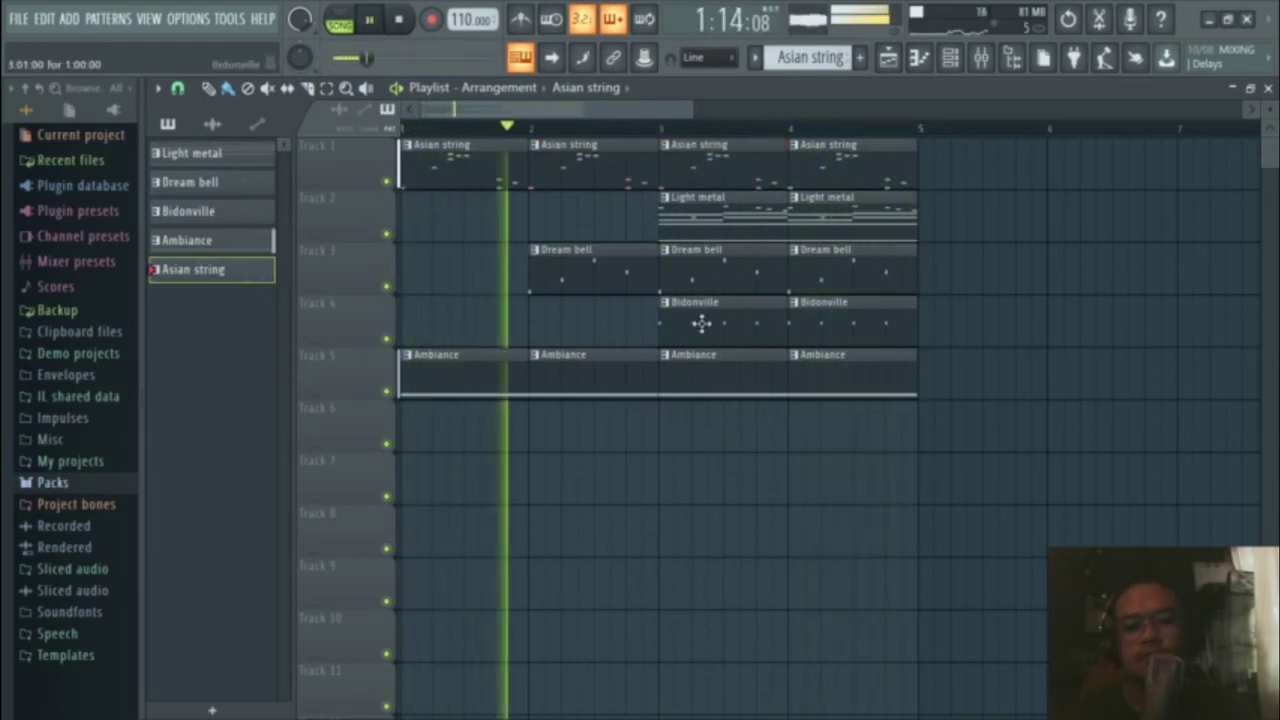
Step: Delete the Bidonville clip from bar 3 and duplicate all of bar 4's clips through bar 8
{"action": "right_click", "coordinate": [741, 315]}
{"action": "left_click_drag", "start_coordinate": [980, 138], "coordinate": [832, 416]}
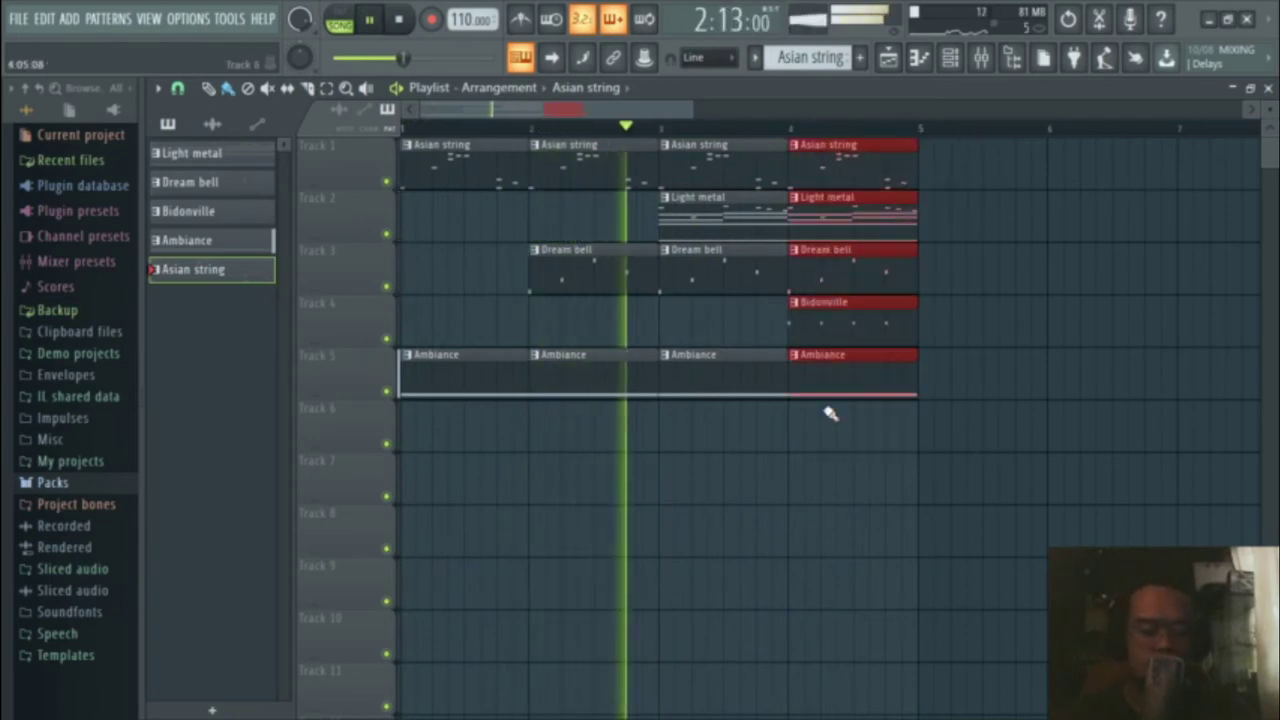
{"action": "key", "text": "ctrl+b"}
{"action": "scroll", "coordinate": [820, 490], "scroll_direction": "down", "scroll_amount": 2}
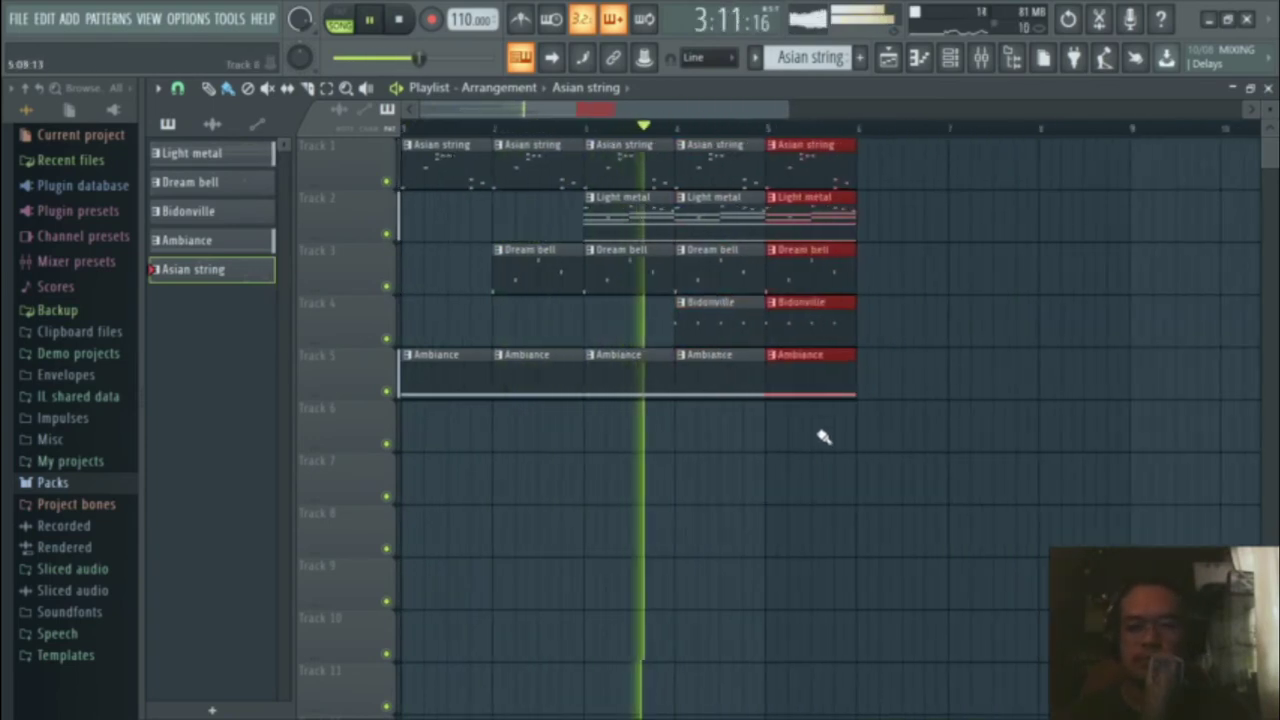
{"action": "key", "text": "ctrl+b"}
{"action": "key", "text": "ctrl+b"}
{"action": "key", "text": "ctrl+b"}
{"action": "key", "text": "ctrl+d"}
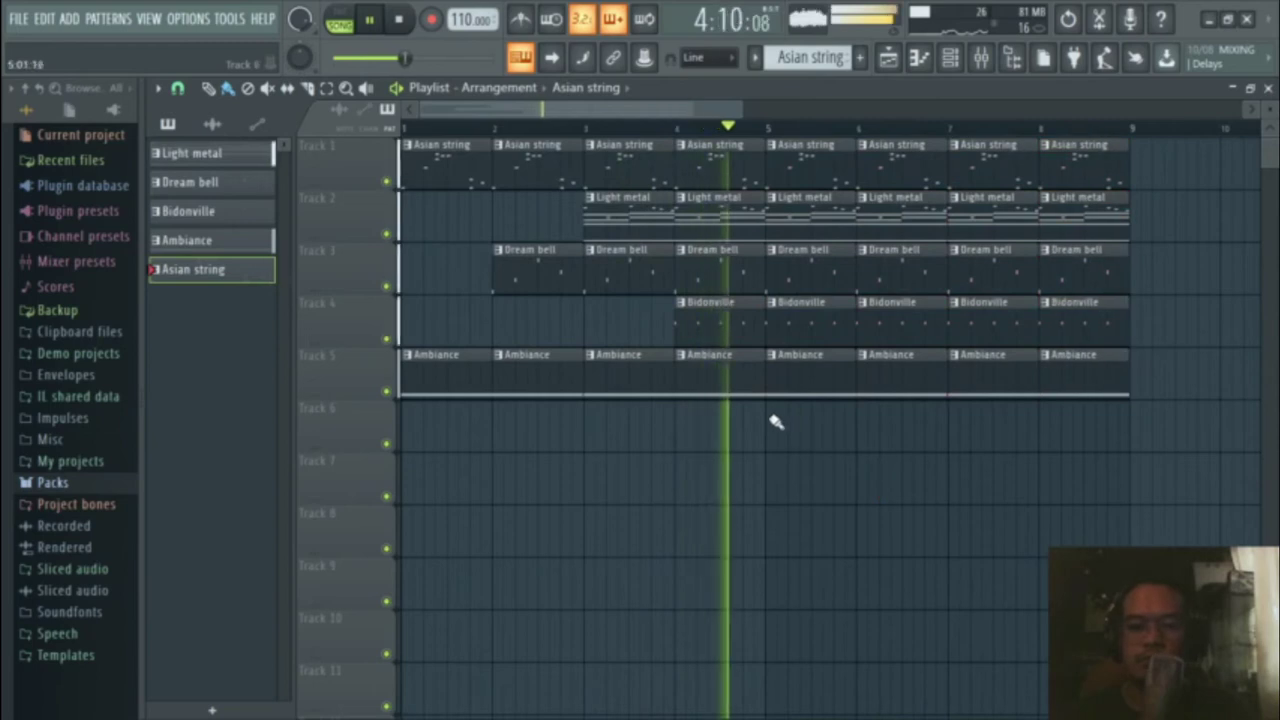
Step: Delete the Light metal clips from bars 3 and 4 and the Bidonville clips from bars 4 to 6, and play the arrangement
{"action": "key", "text": "space"}
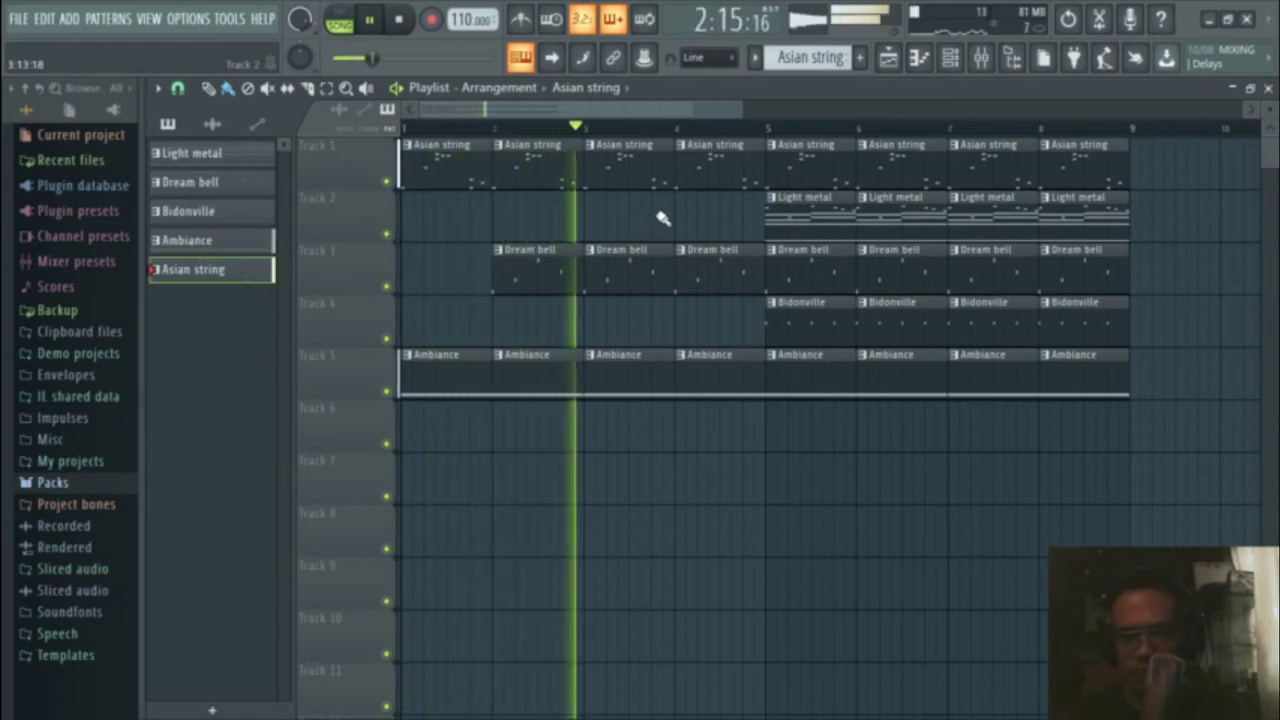
{"action": "right_click", "coordinate": [800, 328]}
{"action": "right_click", "coordinate": [900, 328]}
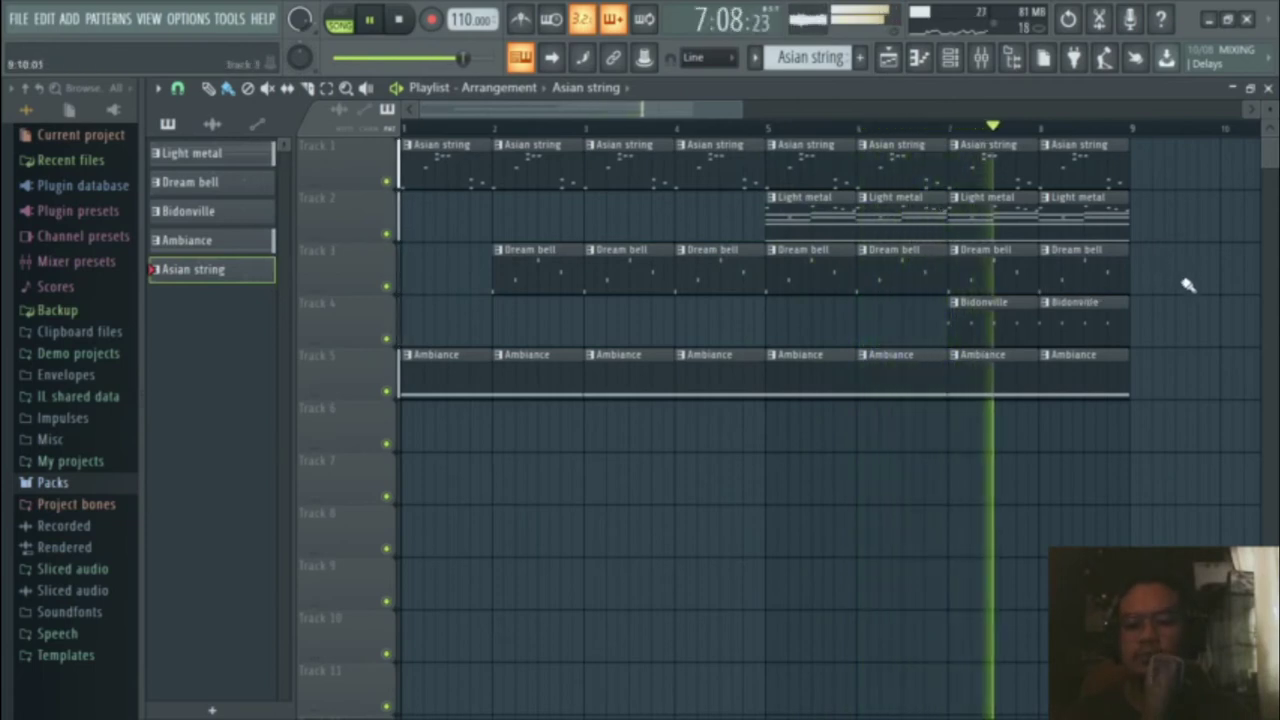
{"action": "scroll", "coordinate": [1190, 286], "scroll_direction": "down", "scroll_amount": 2}
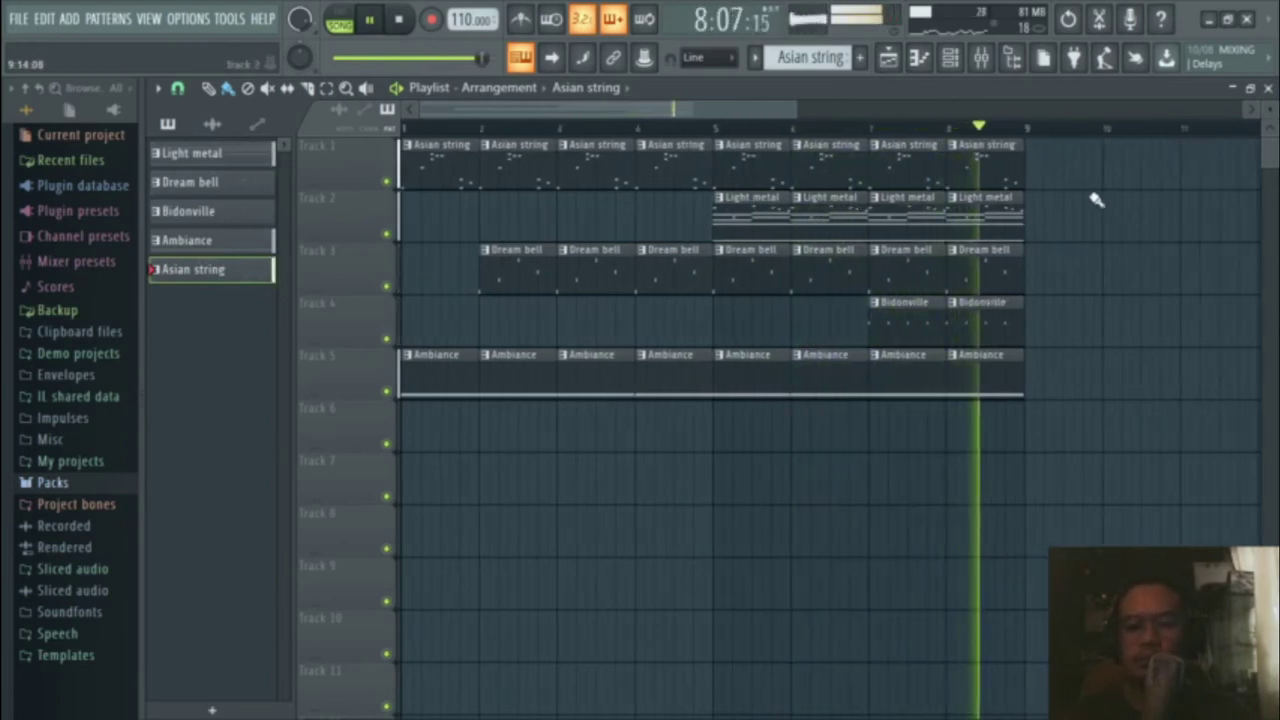
{"action": "key", "text": "space"}
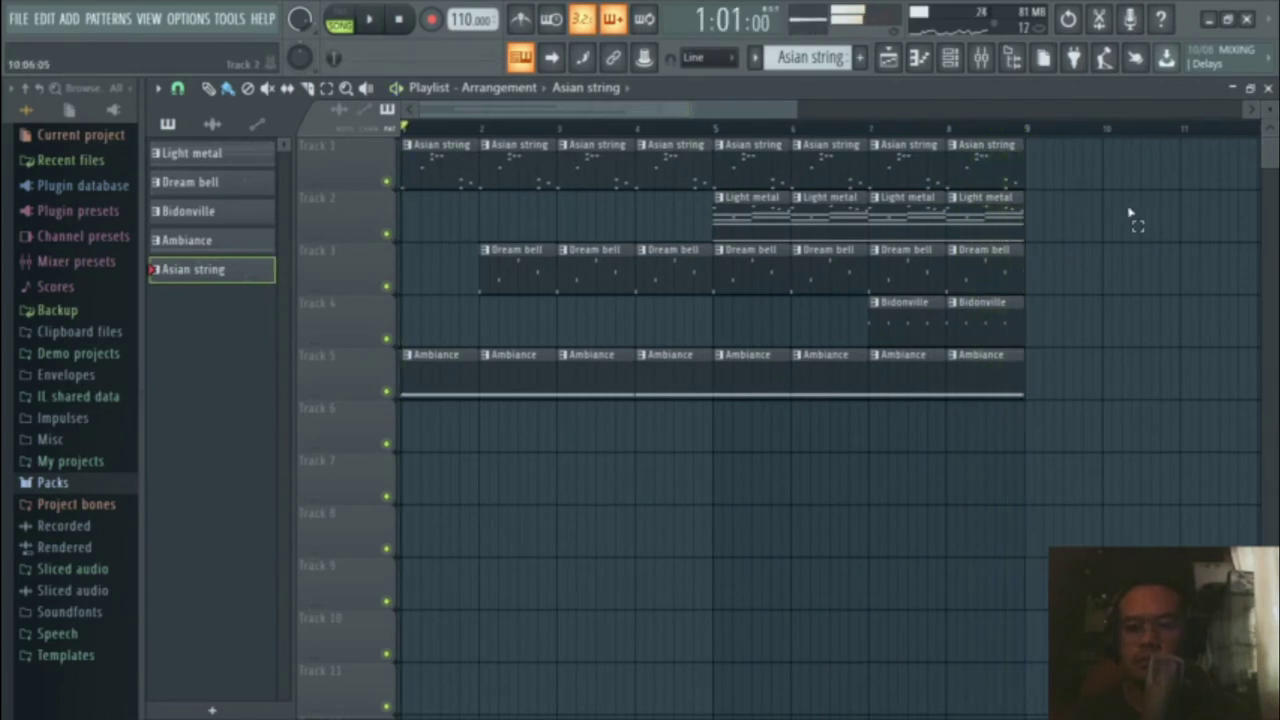
Step: Duplicate the Light metal and Dream bell clips to fill bars 9 to 12 of their tracks
{"action": "left_click_drag", "start_coordinate": [905, 210], "coordinate": [903, 205]}
{"action": "key", "text": "ctrl+b"}
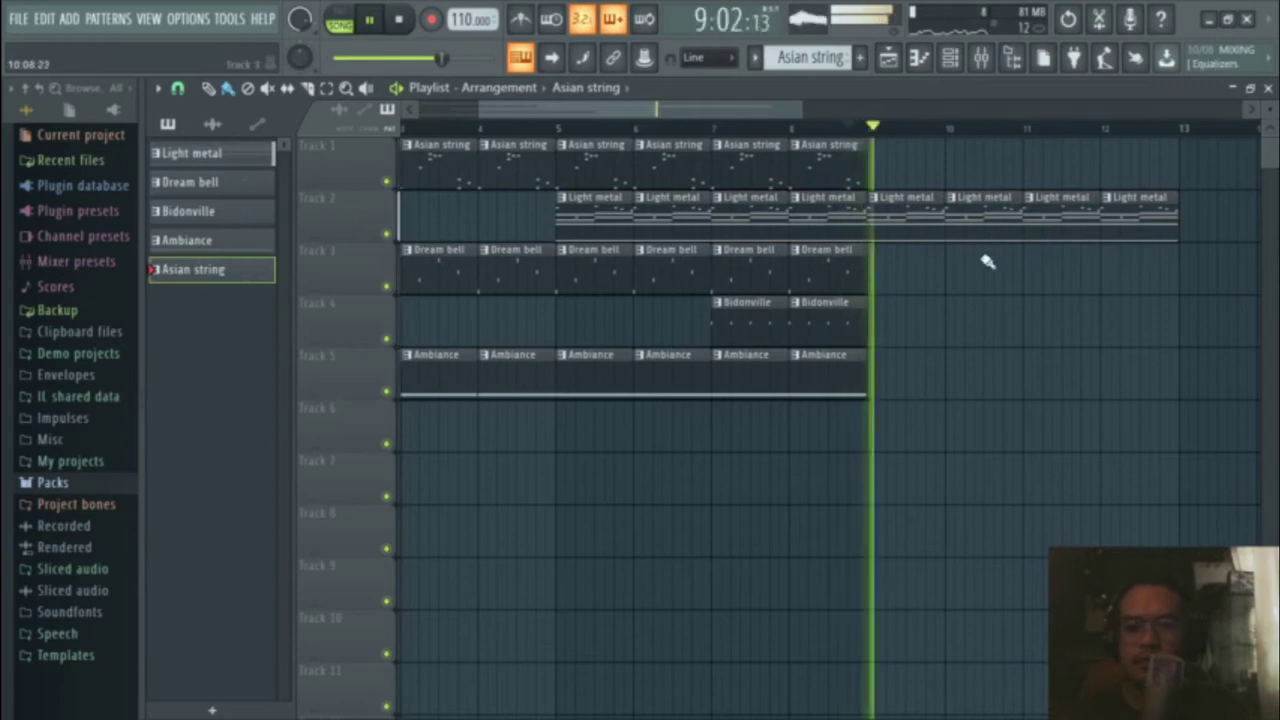
{"action": "left_click_drag", "start_coordinate": [930, 271], "coordinate": [811, 271]}
{"action": "left_click", "coordinate": [877, 249], "text": "ctrl"}
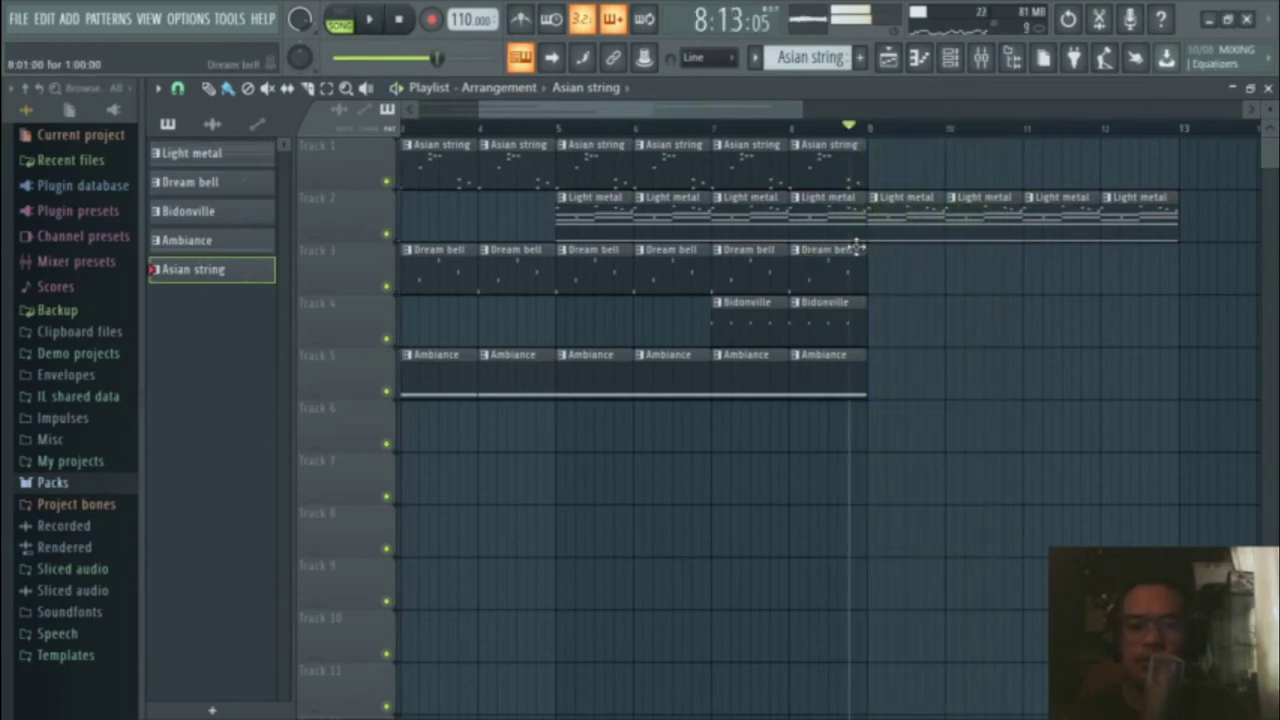
{"action": "left_click_drag", "start_coordinate": [945, 245], "coordinate": [730, 282]}
{"action": "key", "text": "ctrl+b"}
{"action": "key", "text": "ctrl+b"}
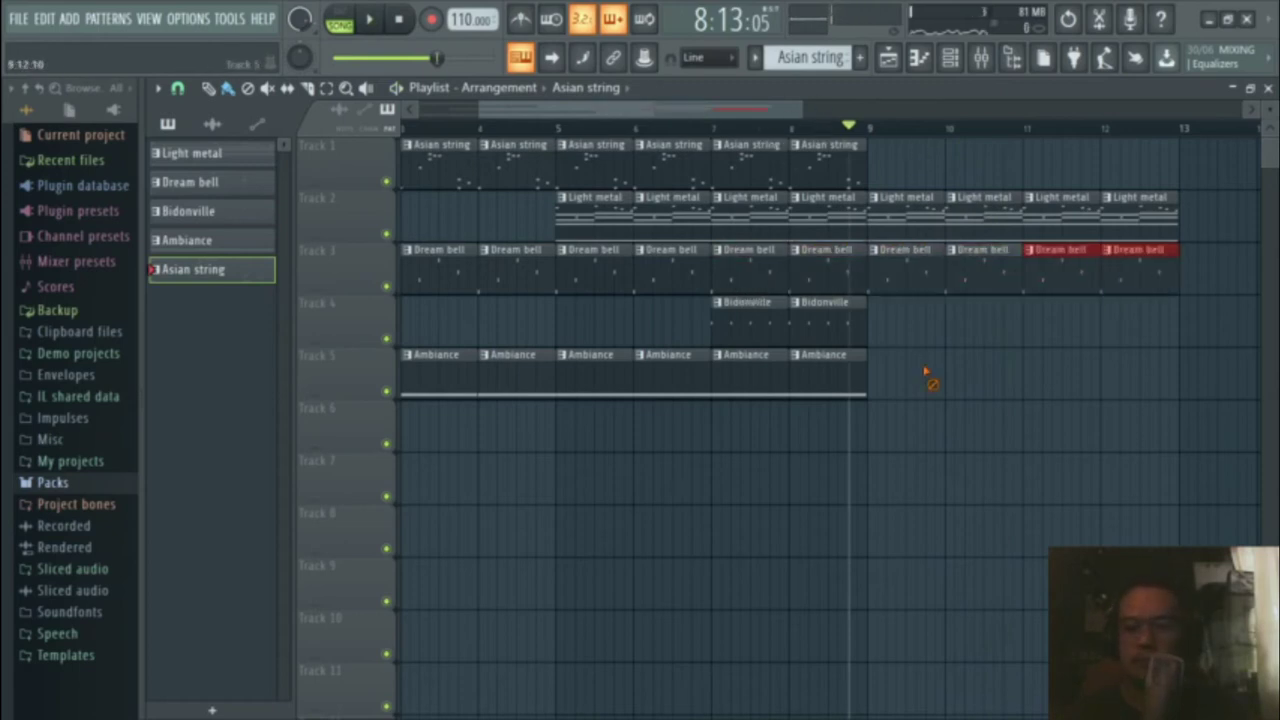
{"action": "left_click", "coordinate": [925, 372], "text": "ctrl"}
{"action": "key", "text": "space"}
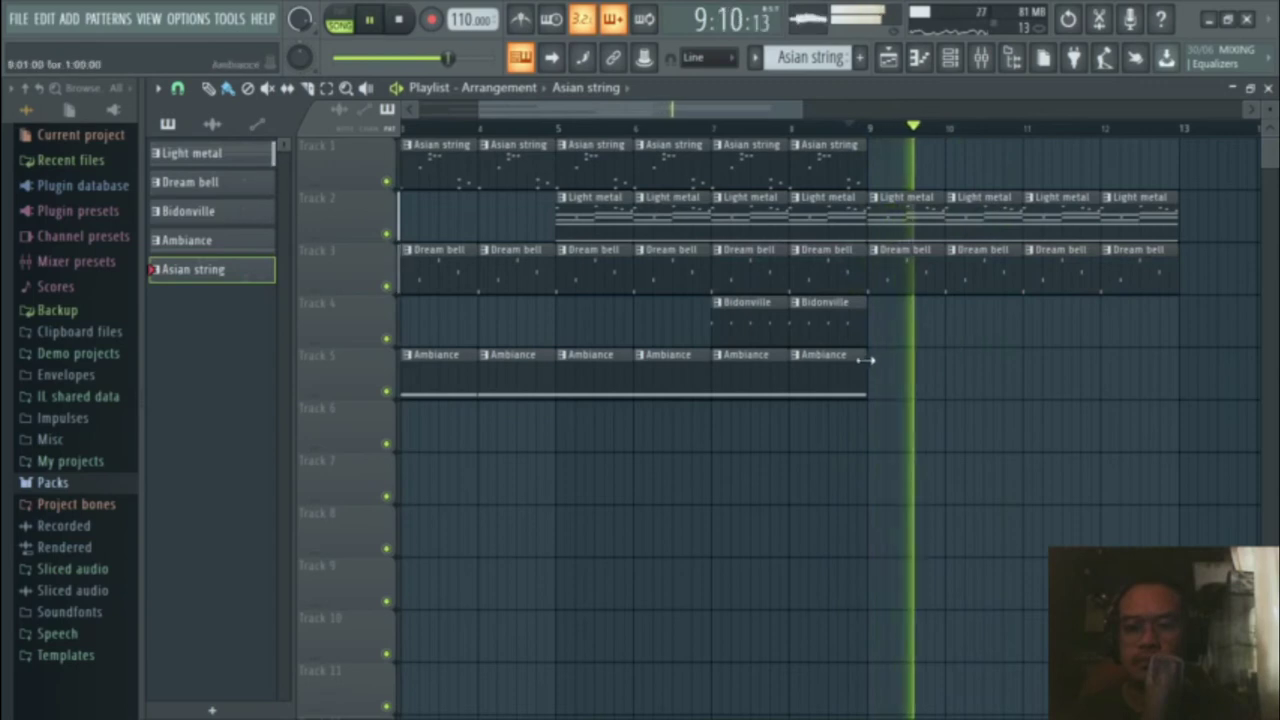
Step: Extend the Ambiance and Asian string clips through bar 12 and play the arrangement
{"action": "left_click_drag", "start_coordinate": [940, 346], "coordinate": [778, 376]}
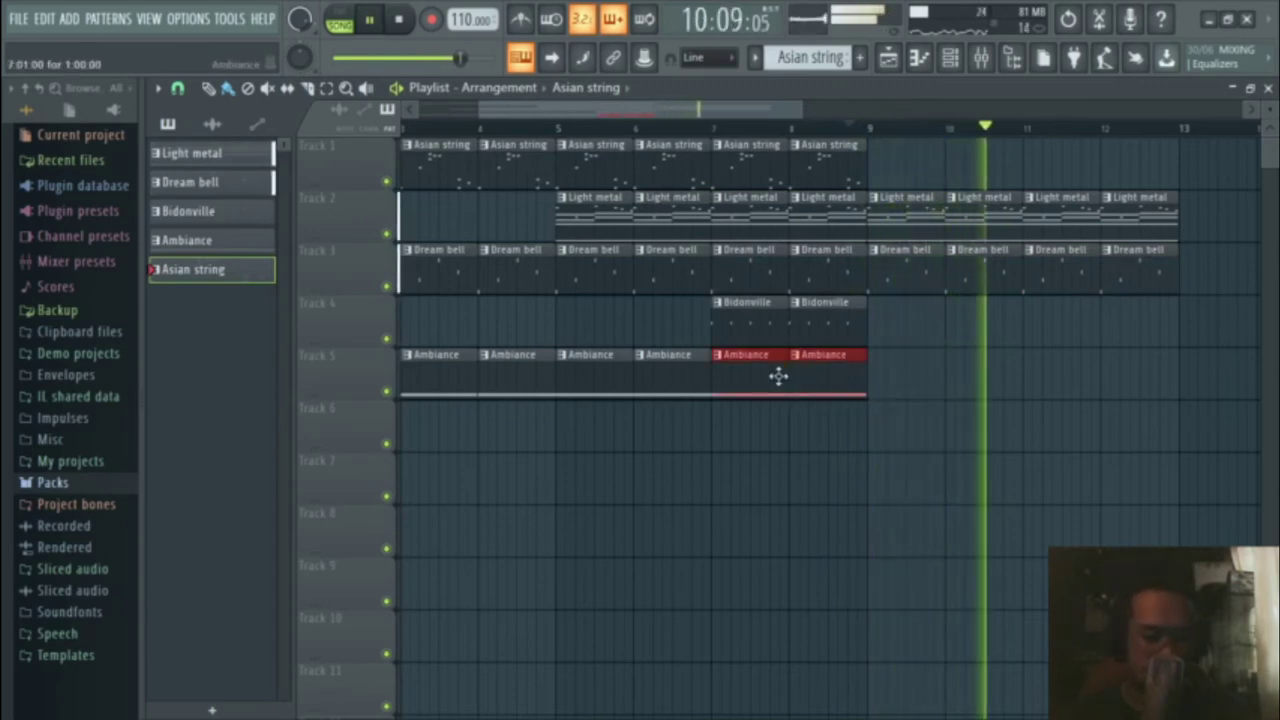
{"action": "key", "text": "ctrl+b"}
{"action": "key", "text": "ctrl+b"}
{"action": "left_click", "coordinate": [871, 457], "text": "ctrl"}
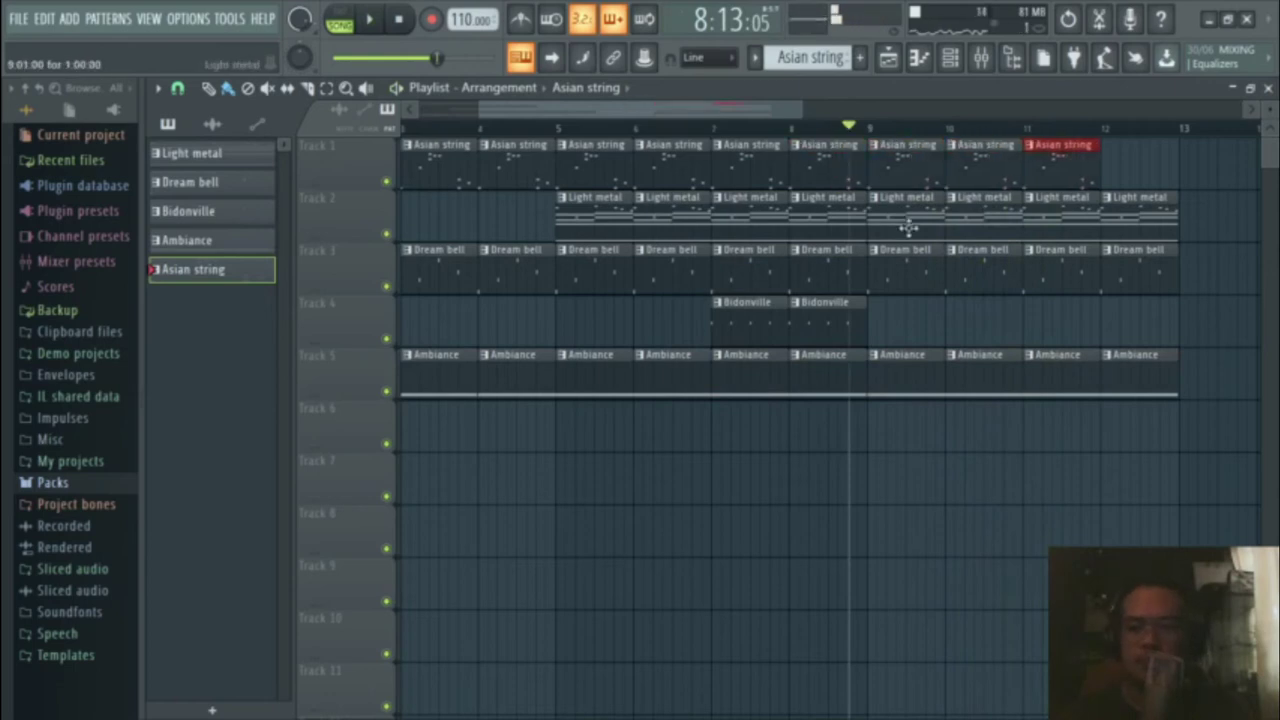
{"action": "key", "text": "space"}
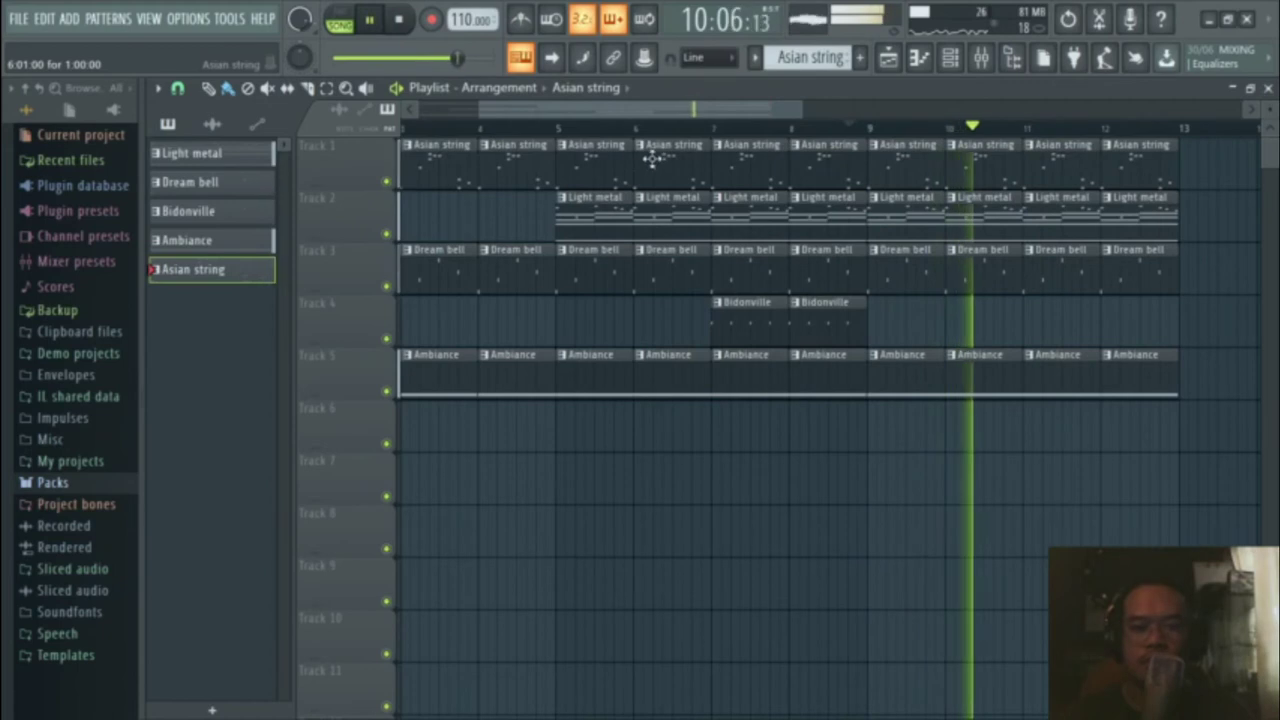
Step: Delete the Asian string clips from bars 9 to 12 and play the arrangement
{"action": "scroll", "coordinate": [490, 228], "scroll_direction": "down", "scroll_amount": 3}
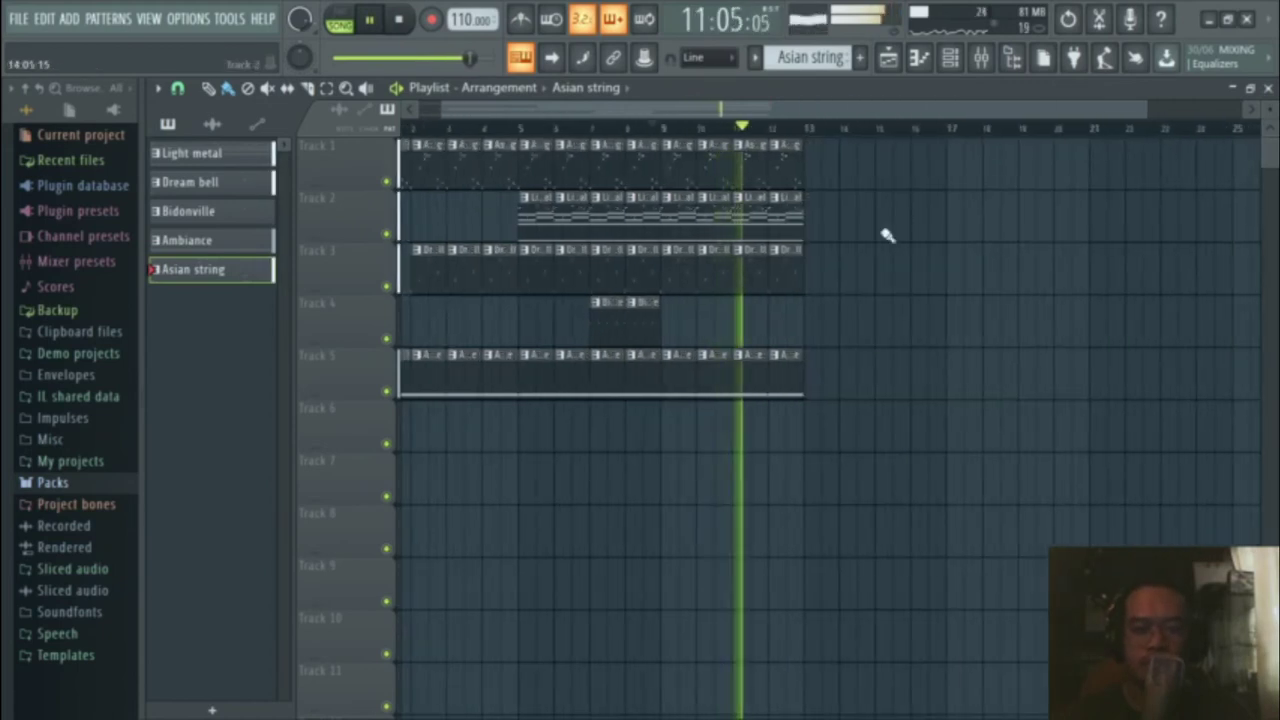
{"action": "scroll", "coordinate": [797, 273], "scroll_direction": "up", "scroll_amount": 3}
{"action": "key", "text": "space"}
{"action": "left_click_drag", "start_coordinate": [721, 110], "coordinate": [660, 112]}
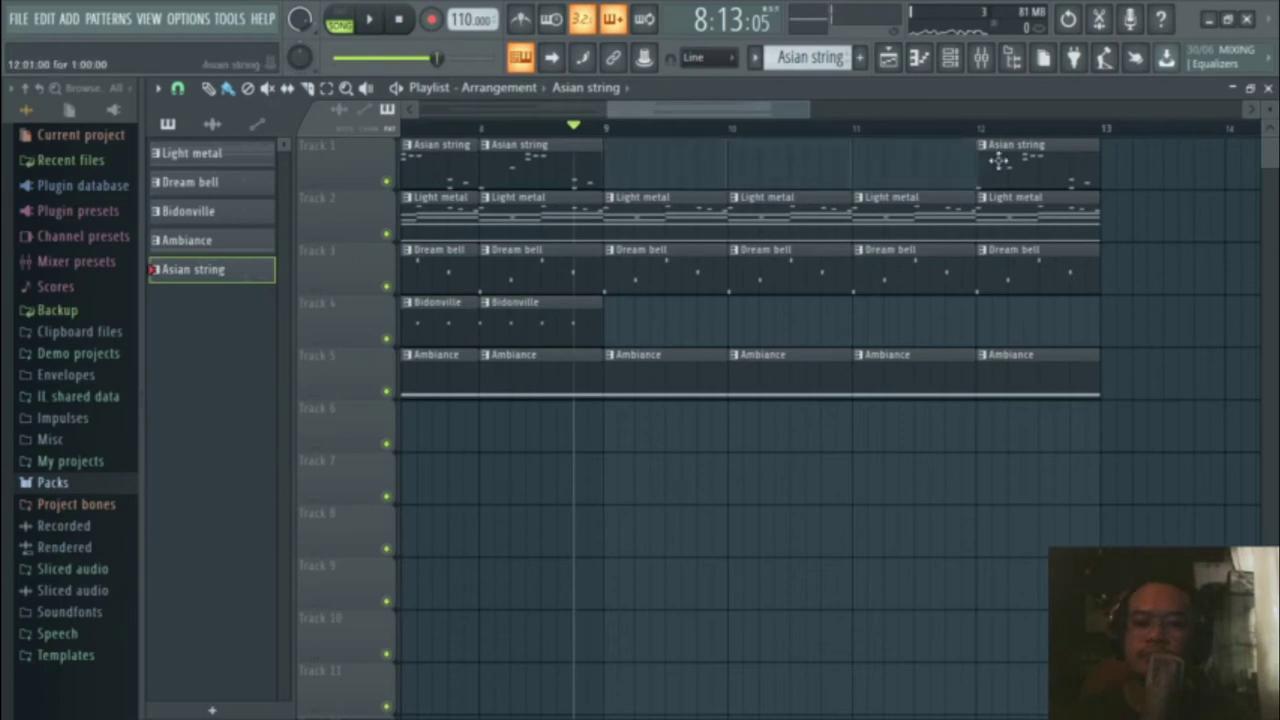
{"action": "key", "text": "space"}
{"action": "scroll", "coordinate": [514, 409], "scroll_direction": "down", "scroll_amount": 3}
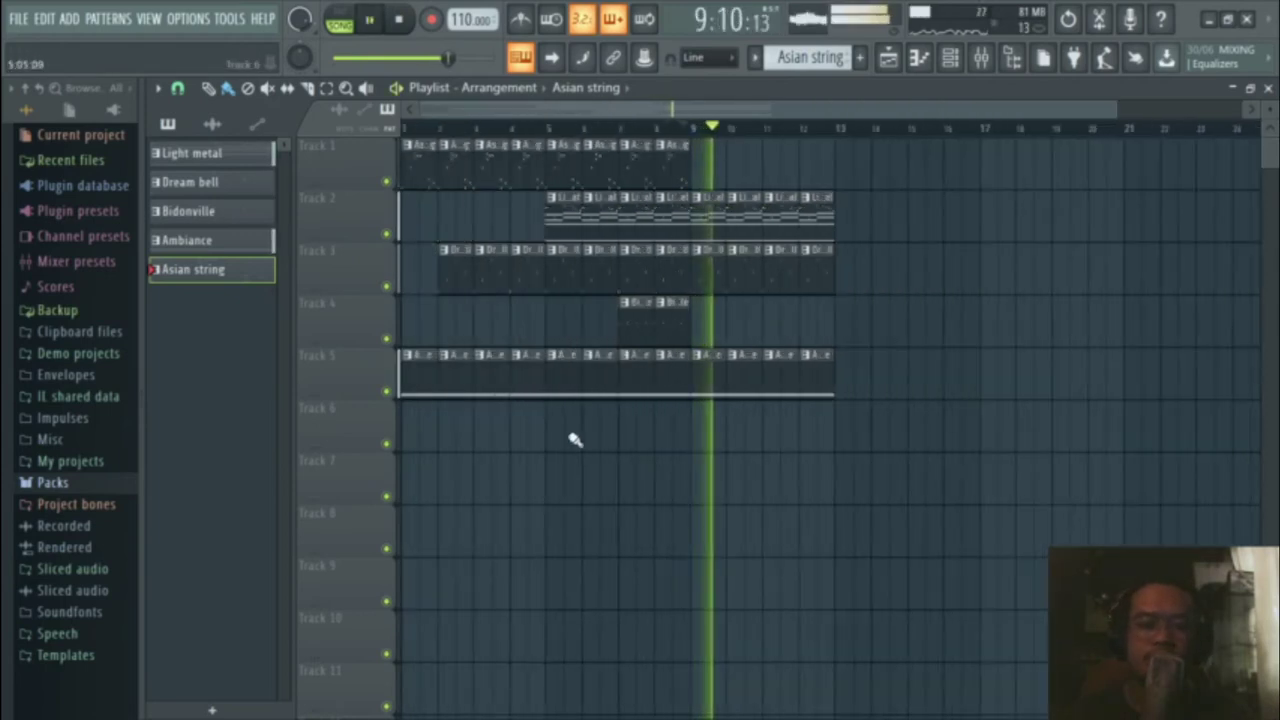
{"action": "scroll", "coordinate": [575, 440], "scroll_direction": "up", "scroll_amount": 3}
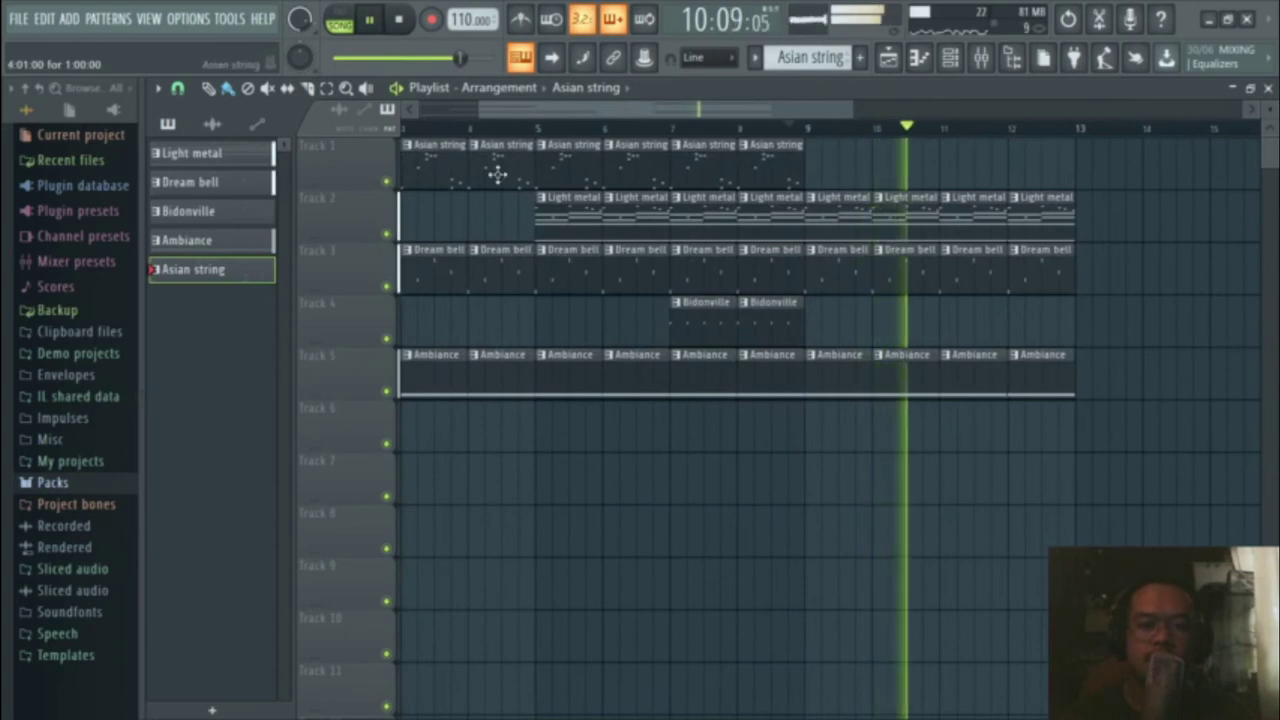
Step: Copy Bidonville clips into bars 5 and 6 of Track 4 and play from just before bar 5
{"action": "left_click_drag", "start_coordinate": [667, 112], "coordinate": [613, 111]}
{"action": "left_click", "coordinate": [667, 130]}
{"action": "left_click_drag", "start_coordinate": [832, 324], "coordinate": [681, 325]}
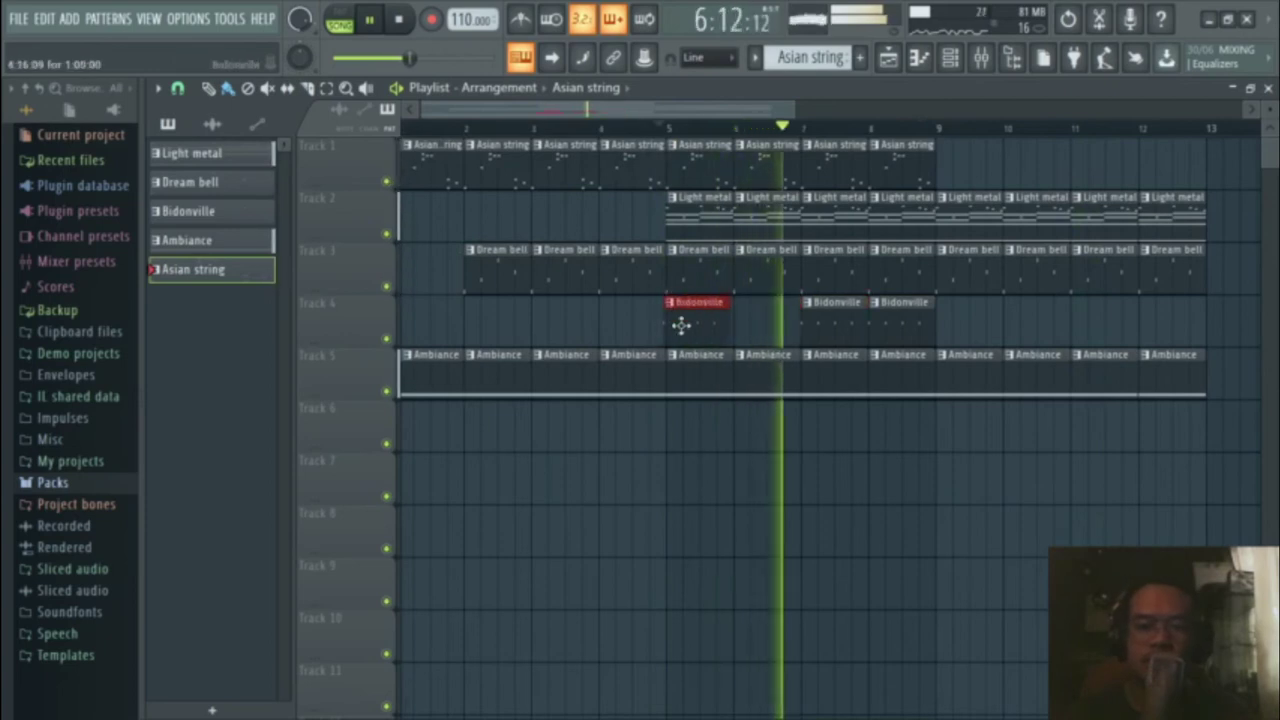
{"action": "scroll", "coordinate": [681, 325], "scroll_direction": "up", "scroll_amount": 6}
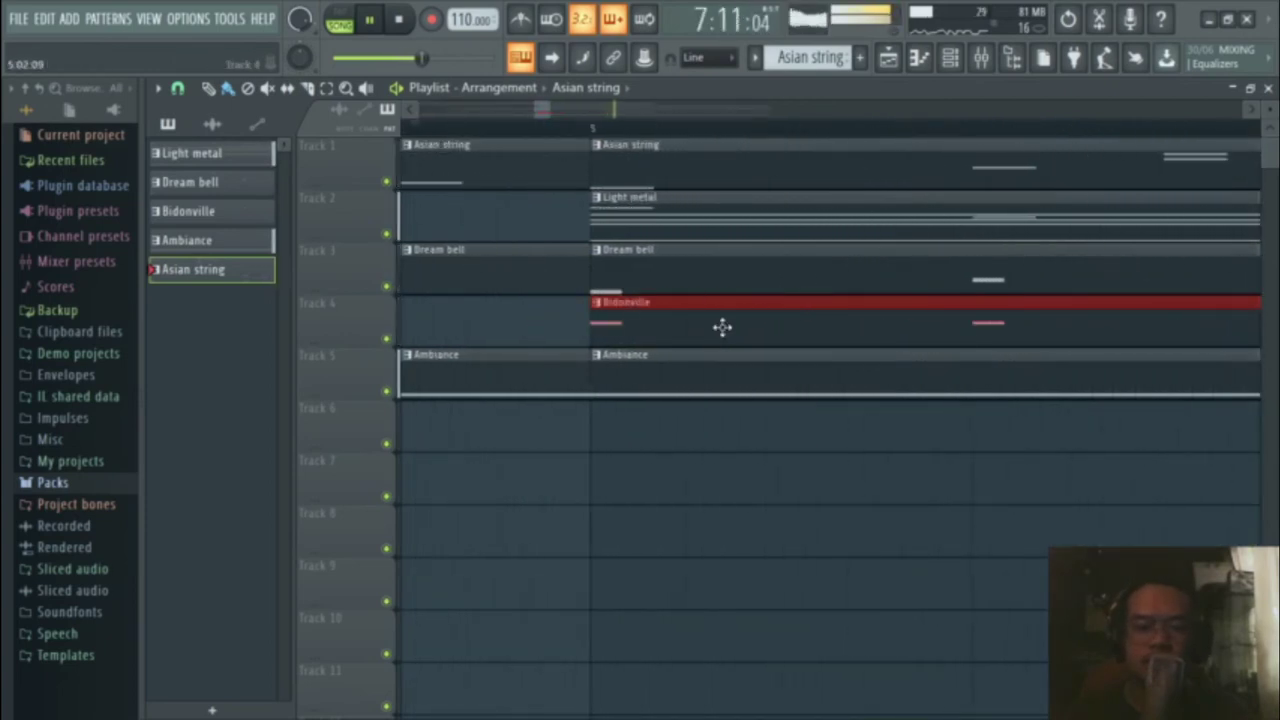
{"action": "scroll", "coordinate": [657, 463], "scroll_direction": "down", "scroll_amount": 5}
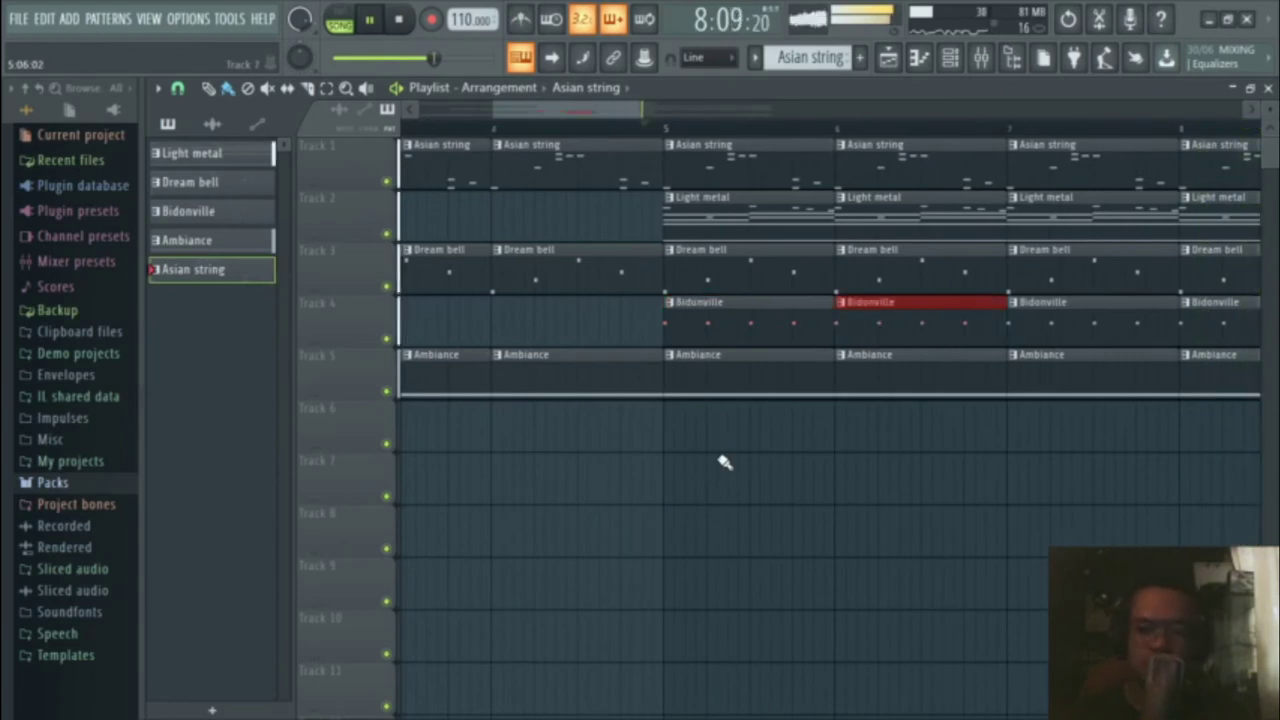
{"action": "key", "text": "space"}
{"action": "scroll", "coordinate": [911, 466], "scroll_direction": "down", "scroll_amount": 3}
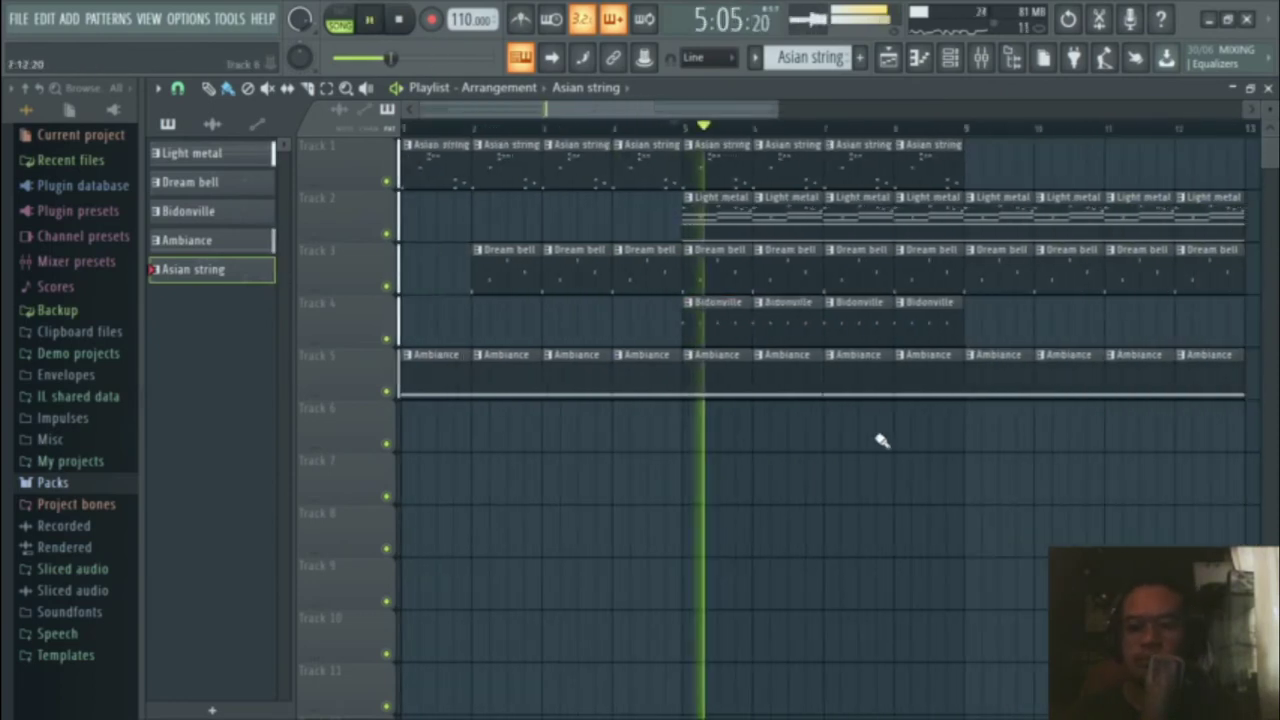
Step: Audition plucked Sytrus presets on the Bidonville channel, from Classic through Magnetic fields and Mallet, and keep Mando
{"action": "double_click", "coordinate": [725, 327]}
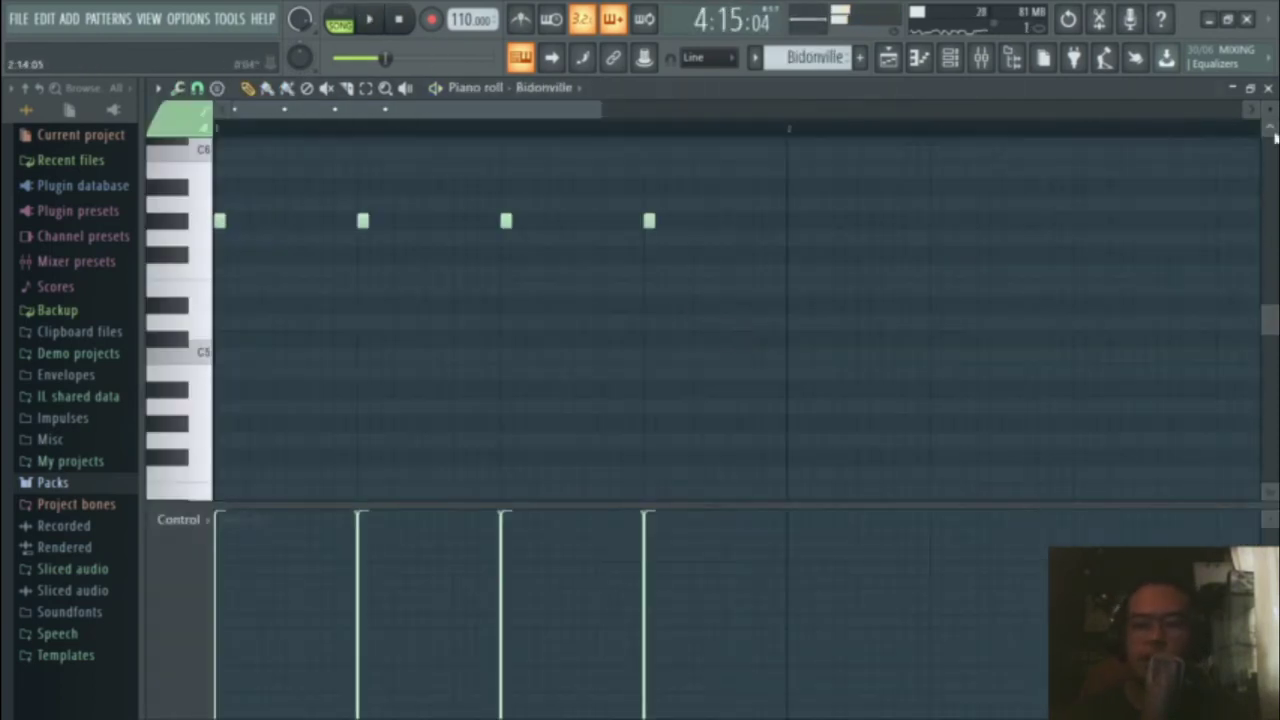
{"action": "left_click", "coordinate": [1268, 88]}
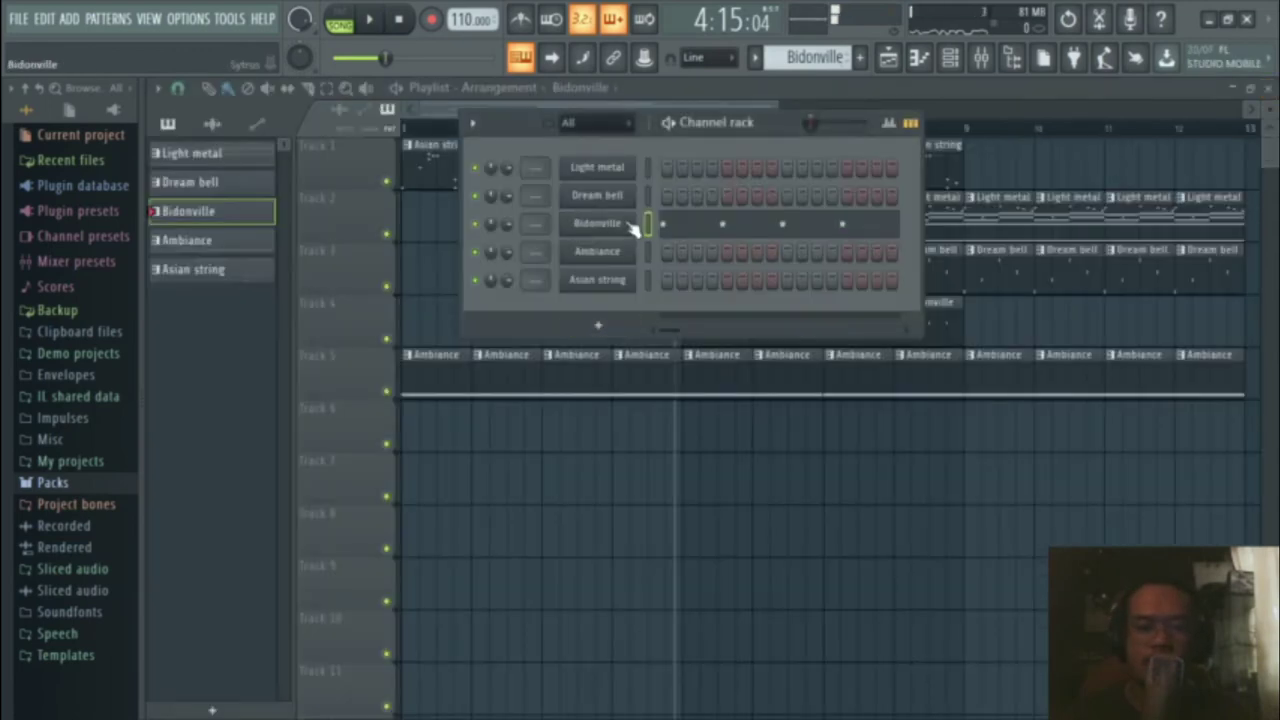
{"action": "left_click", "coordinate": [610, 226]}
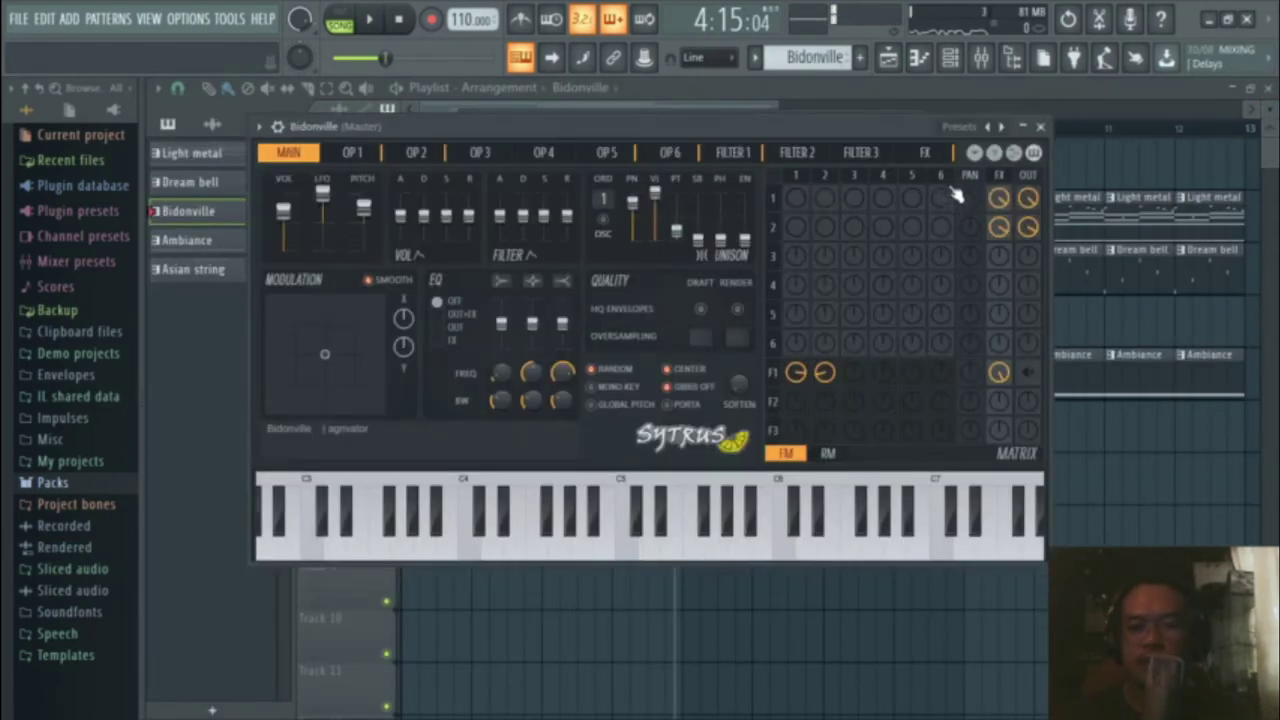
{"action": "left_click", "coordinate": [1001, 127]}
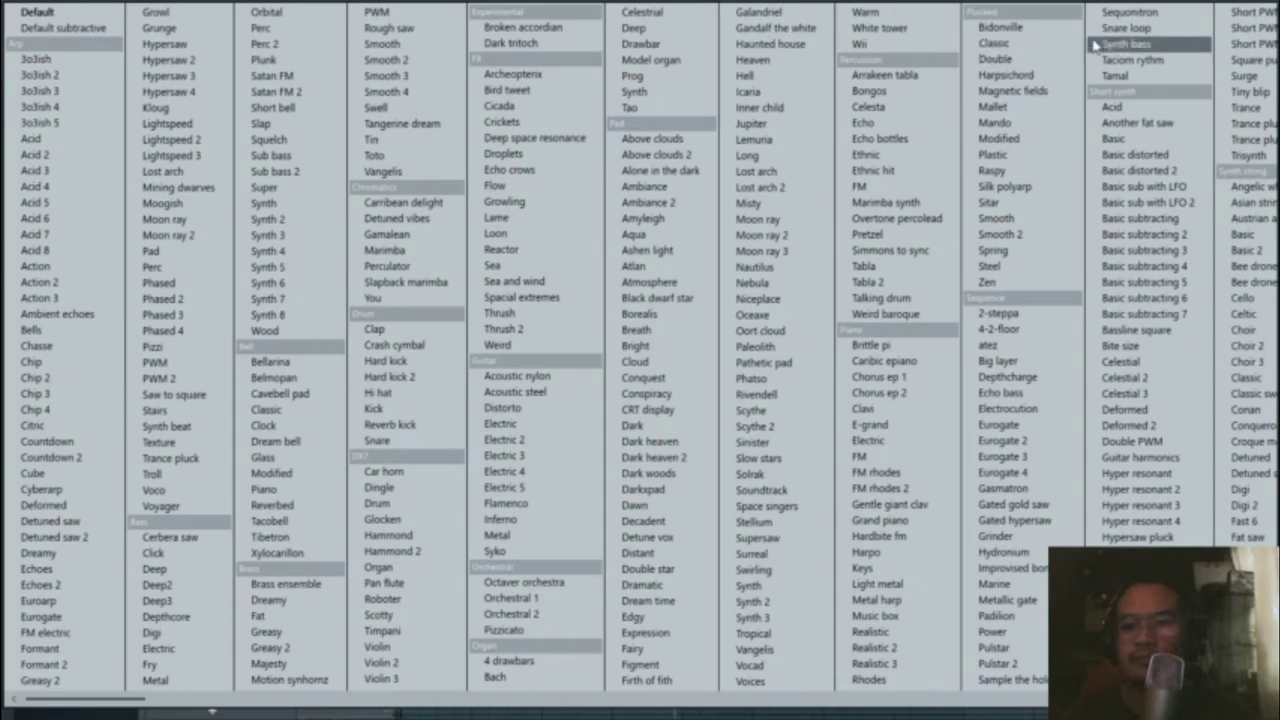
{"action": "left_click", "coordinate": [1020, 45]}
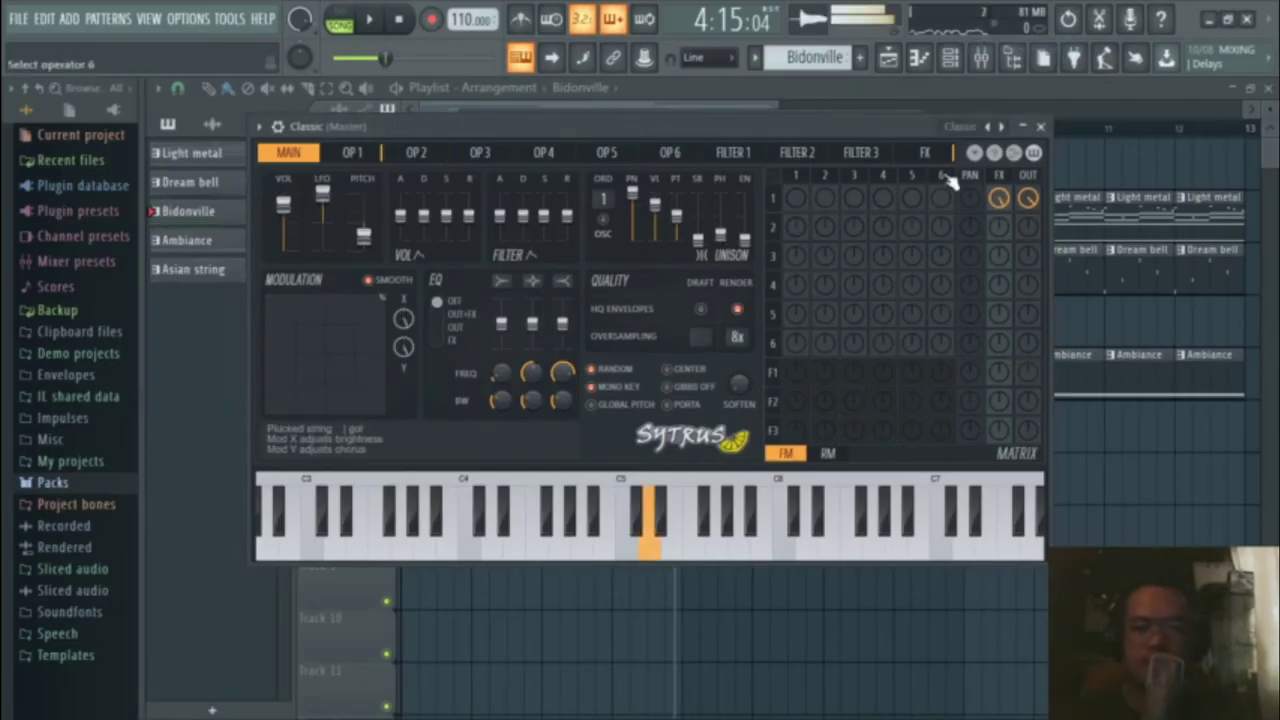
{"action": "left_click", "coordinate": [1003, 128]}
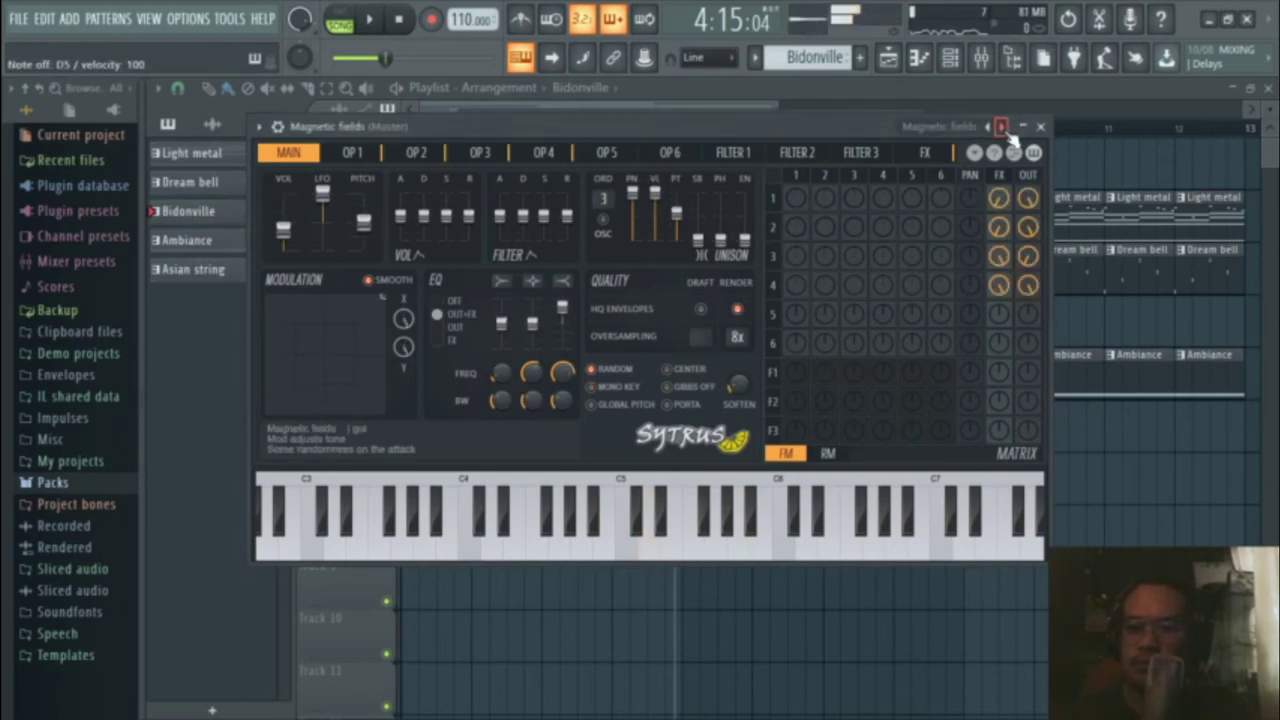
{"action": "left_click", "coordinate": [1003, 128]}
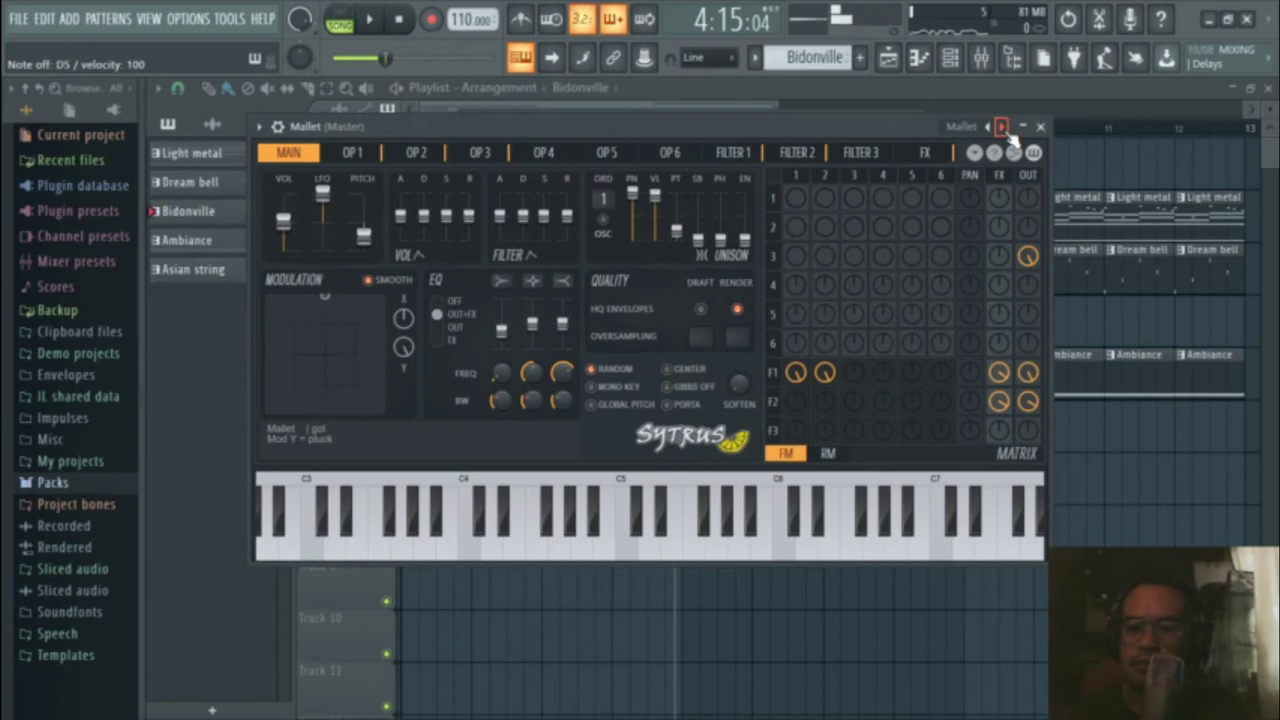
{"action": "left_click", "coordinate": [1003, 128]}
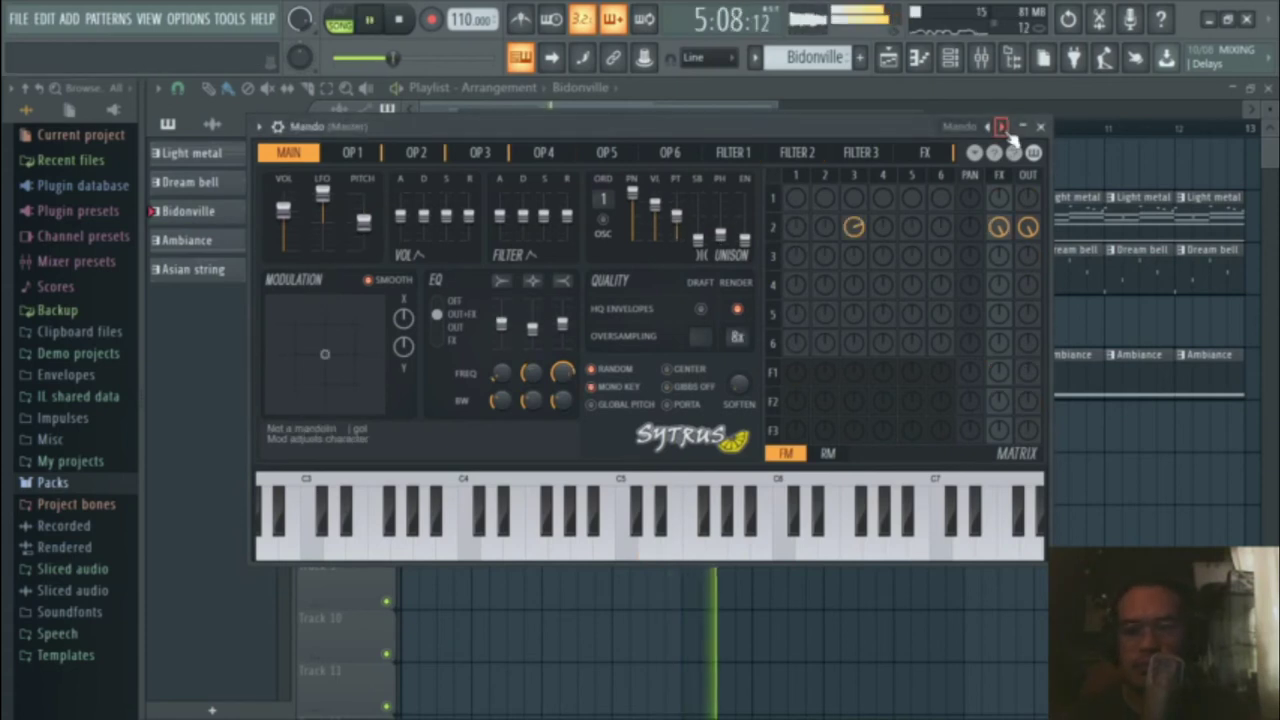
{"action": "left_click", "coordinate": [1041, 127]}
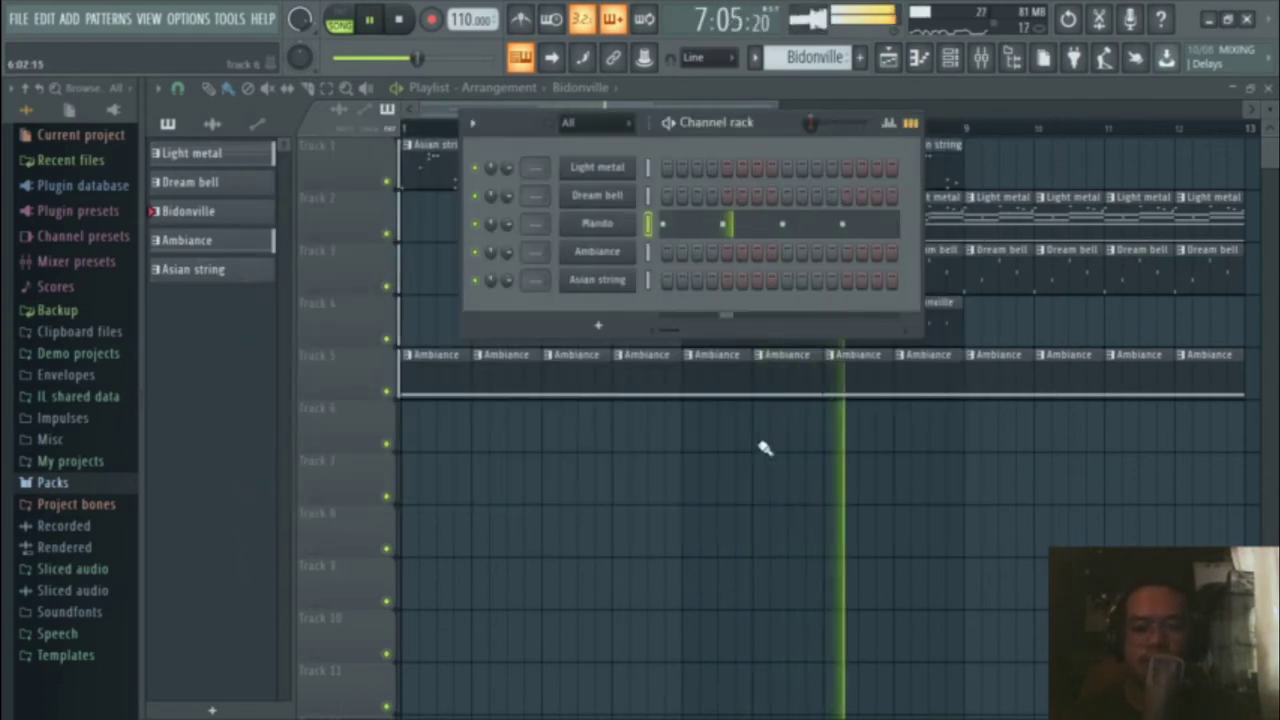
{"action": "right_click", "coordinate": [644, 489]}
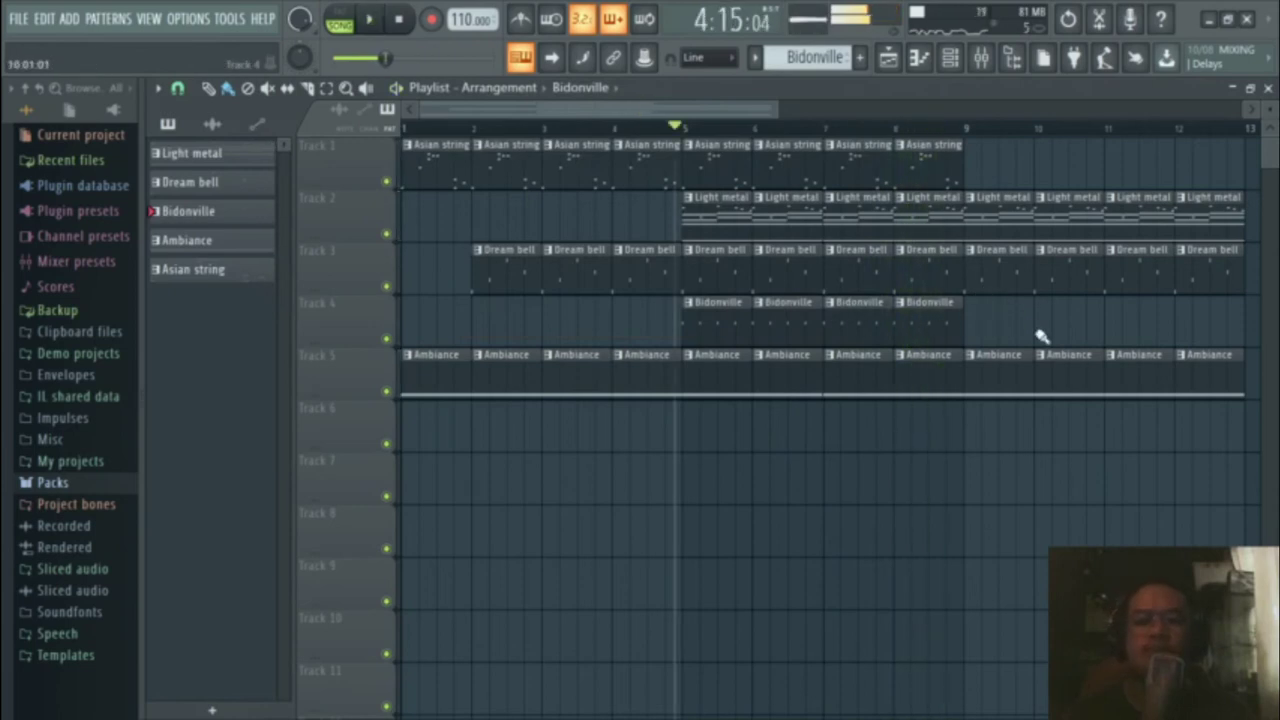
Step: In the Bidonville pattern, add short G#5 notes just before beat 2 and halfway through beat 4, and play it
{"action": "double_click", "coordinate": [706, 330]}
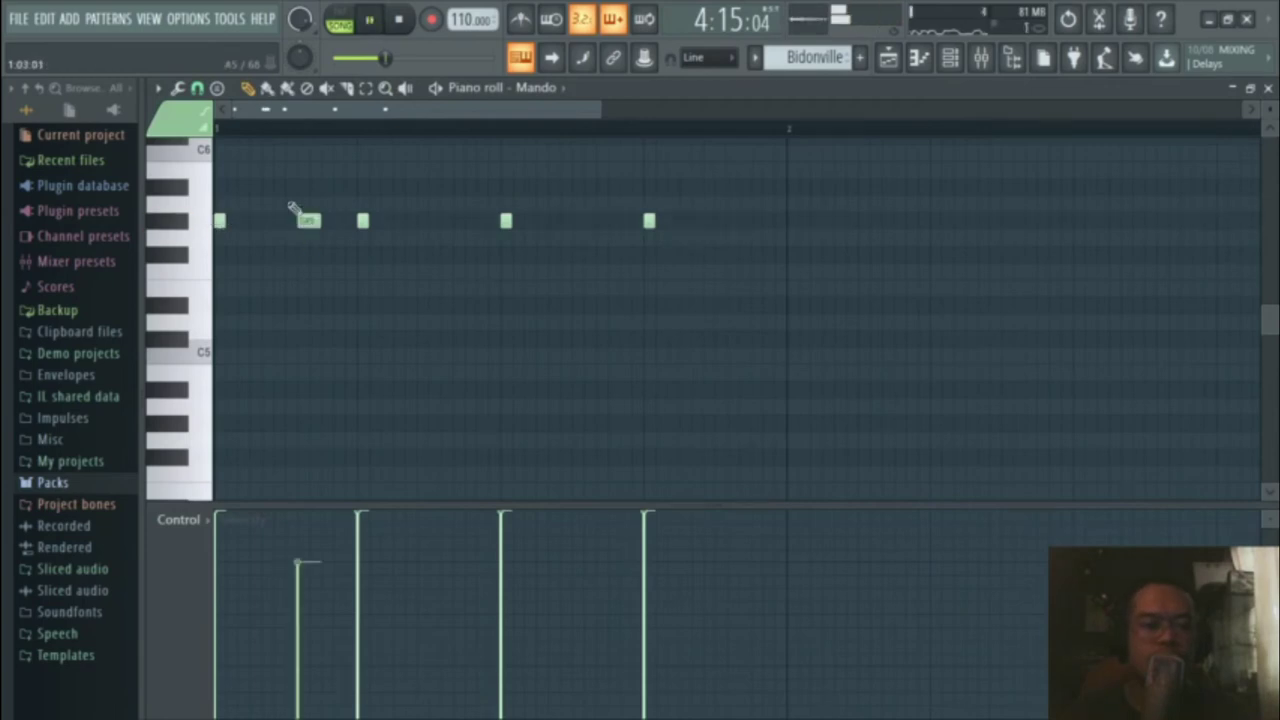
{"action": "right_click", "coordinate": [306, 214]}
{"action": "key", "text": "space"}
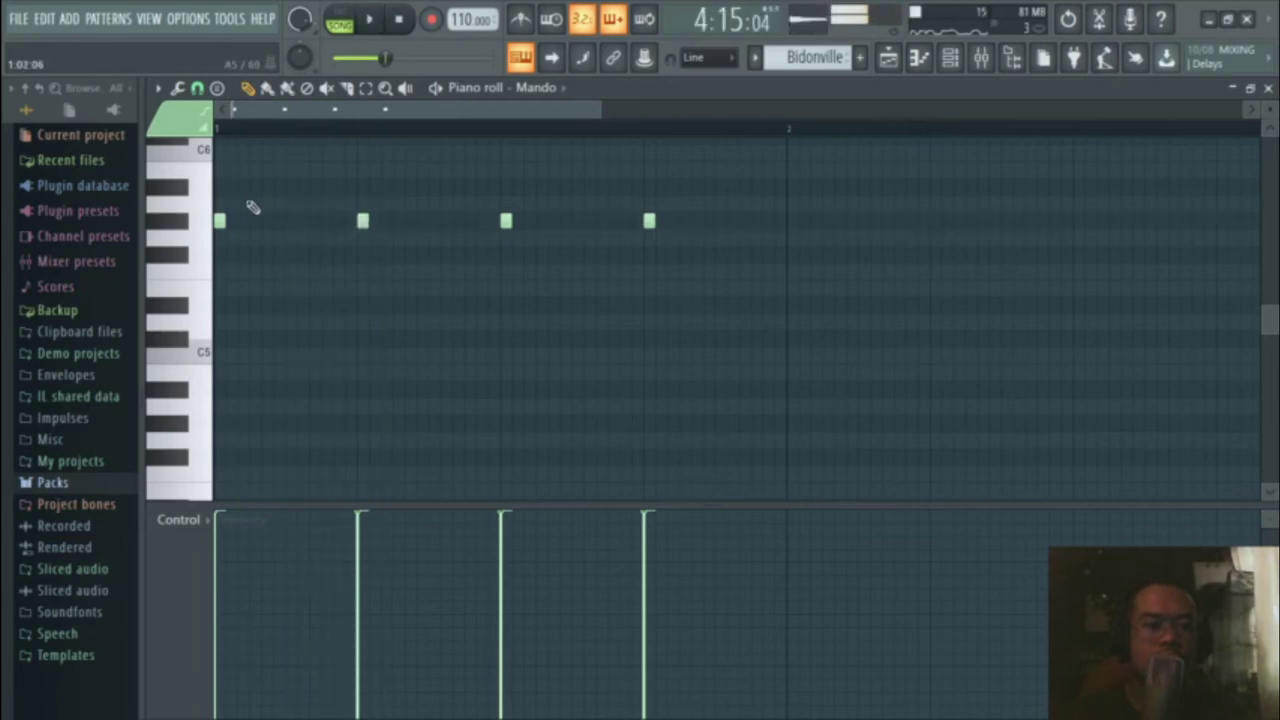
{"action": "scroll", "coordinate": [252, 206], "scroll_direction": "up", "scroll_amount": 3}
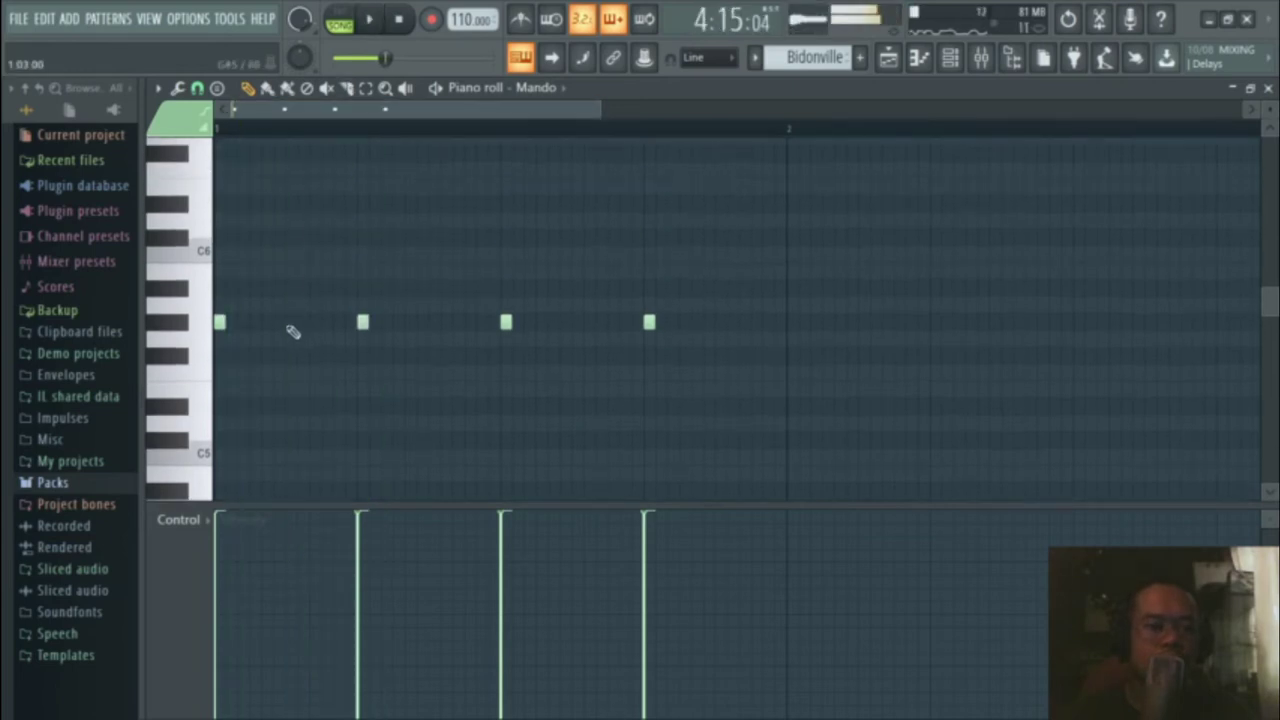
{"action": "key", "text": "space"}
{"action": "left_click", "coordinate": [697, 324]}
{"action": "key", "text": "space"}
{"action": "left_click_drag", "start_coordinate": [291, 322], "coordinate": [339, 324]}
{"action": "key", "text": "space"}
{"action": "key", "text": "space"}
{"action": "left_click_drag", "start_coordinate": [697, 322], "coordinate": [720, 322]}
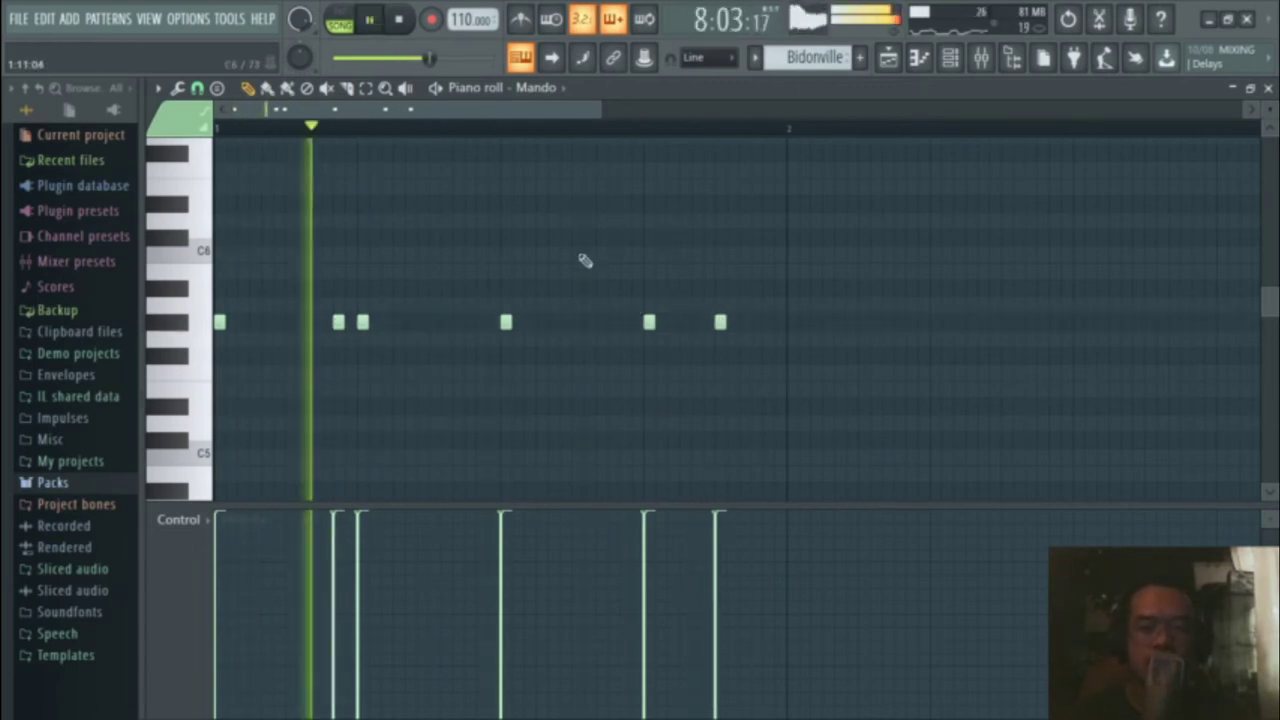
{"action": "key", "text": "space"}
Step: Add slide notes at A5 just before beat 2 and on beat 4, and at B5 on beat 3
{"action": "left_click", "coordinate": [308, 268]}
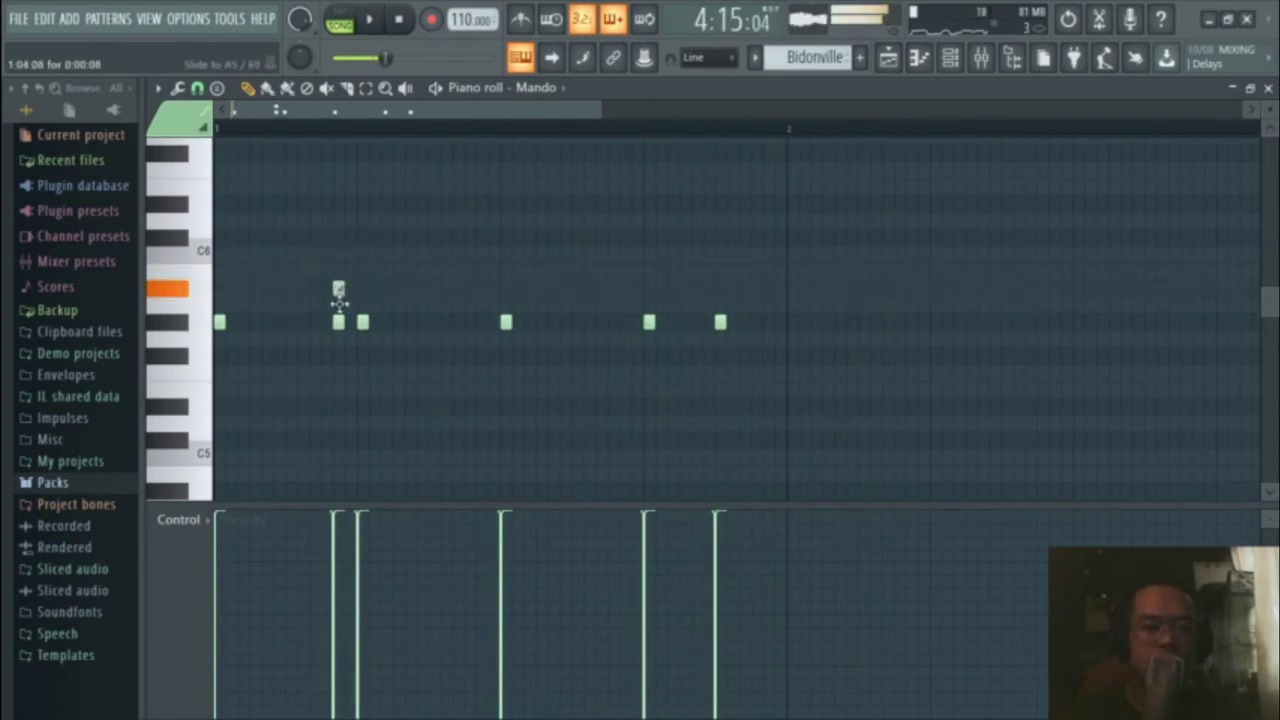
{"action": "left_click", "coordinate": [339, 305]}
{"action": "left_click", "coordinate": [649, 305]}
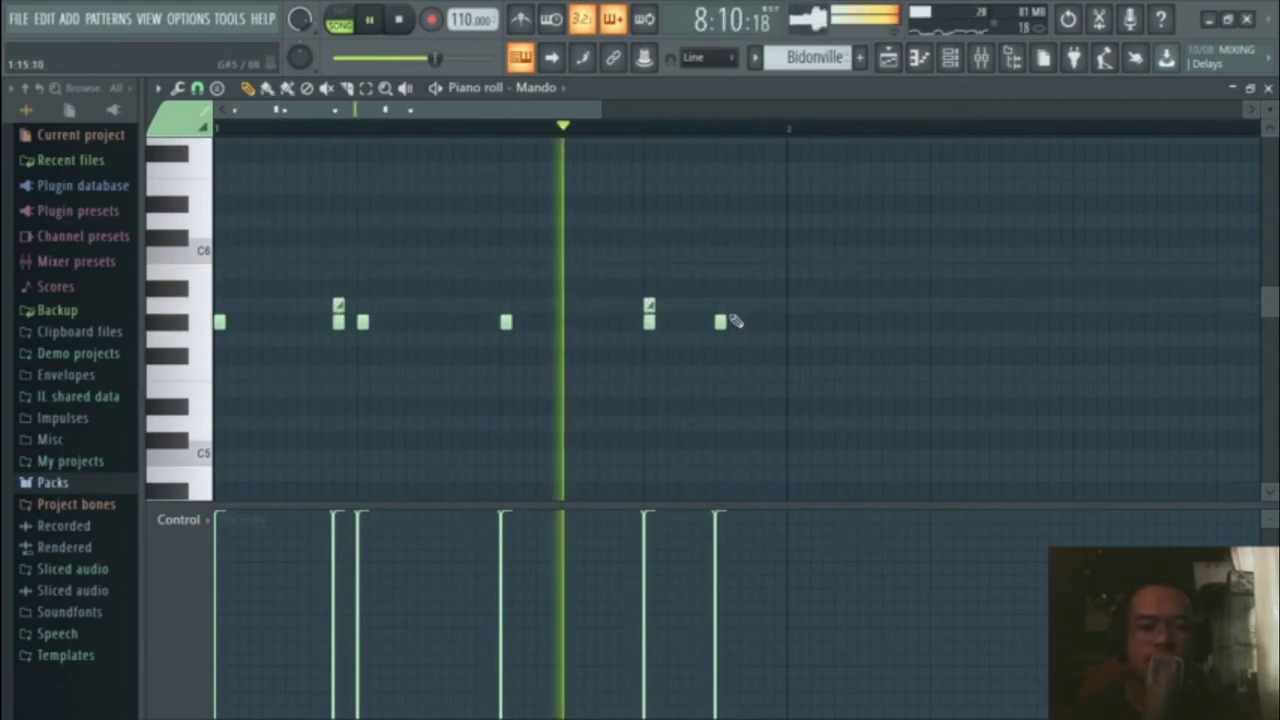
{"action": "left_click", "coordinate": [720, 305]}
{"action": "right_click", "coordinate": [720, 305]}
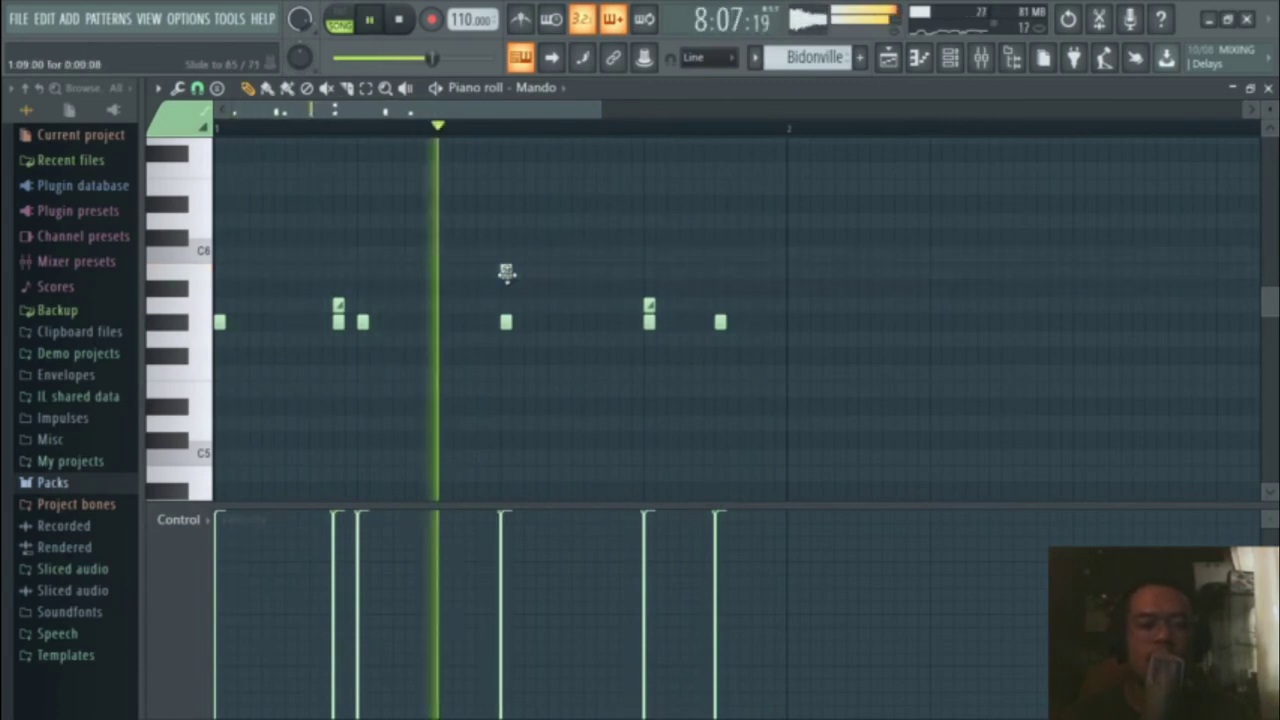
Step: Lower the velocity of all notes in the pattern to 78% and return to the playlist during playback
{"action": "key", "text": "space"}
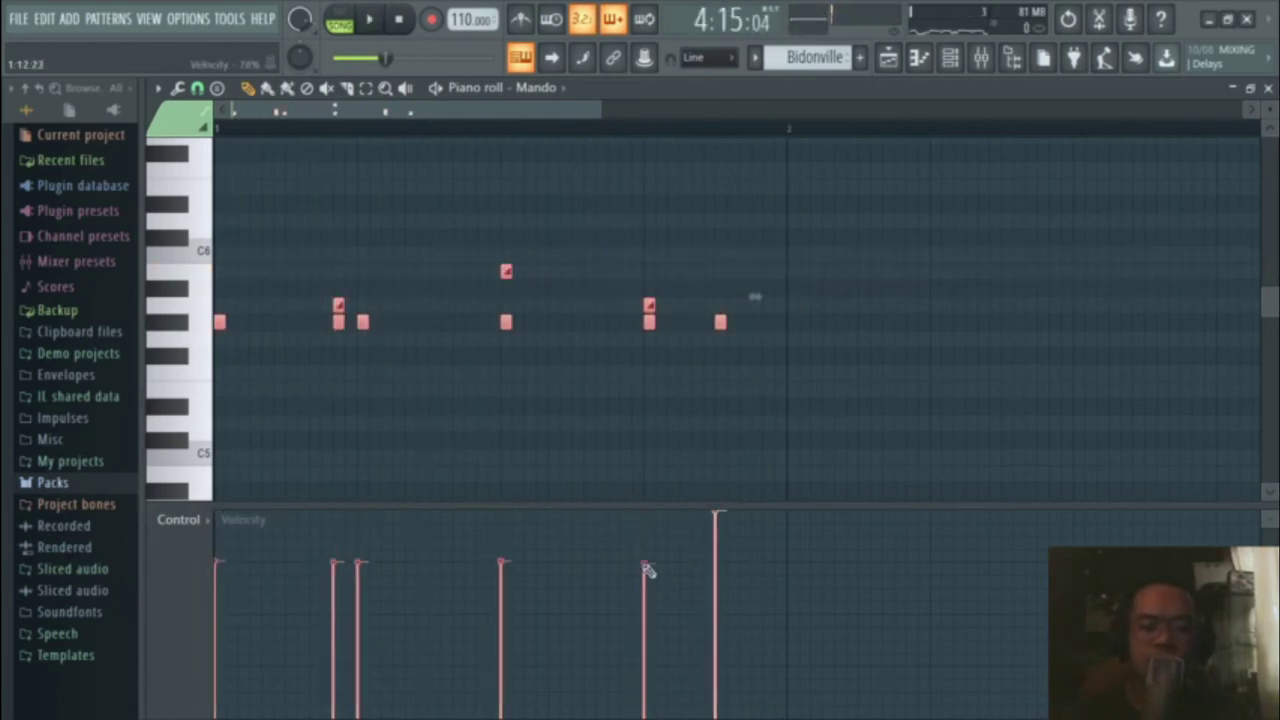
{"action": "key", "text": "ctrl+d"}
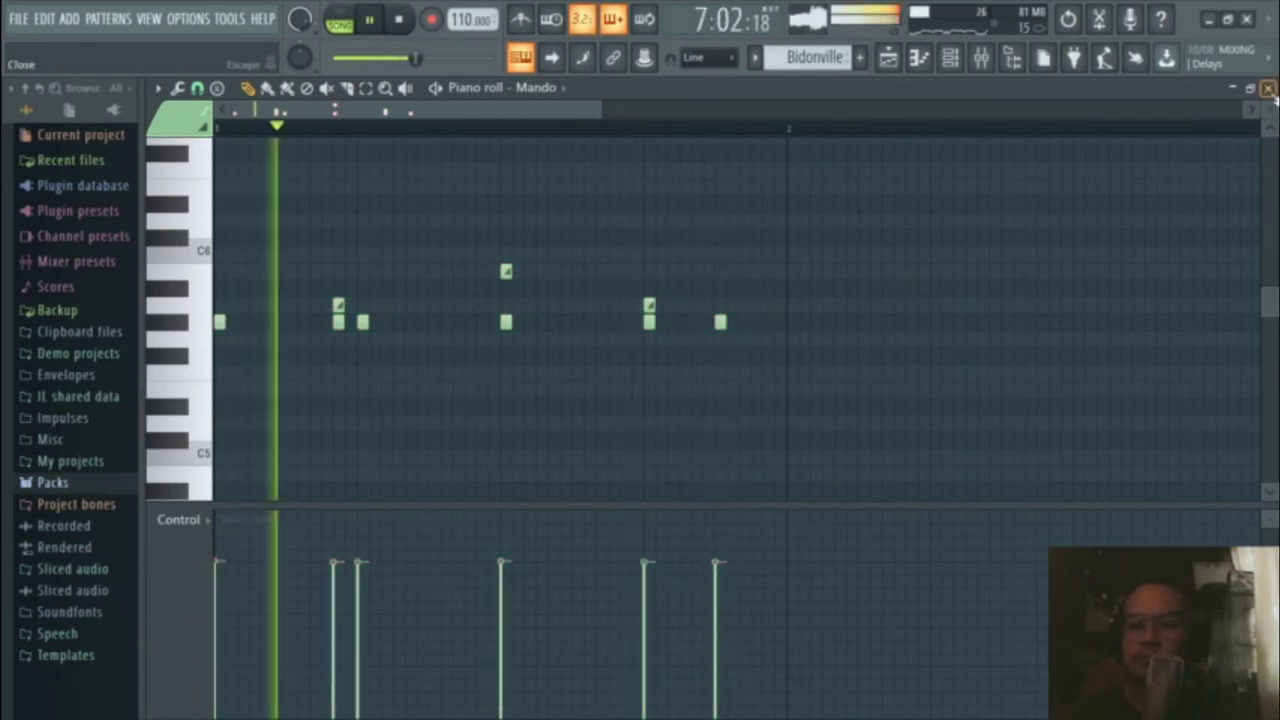
{"action": "left_click", "coordinate": [1268, 88]}
{"action": "left_click", "coordinate": [888, 91]}
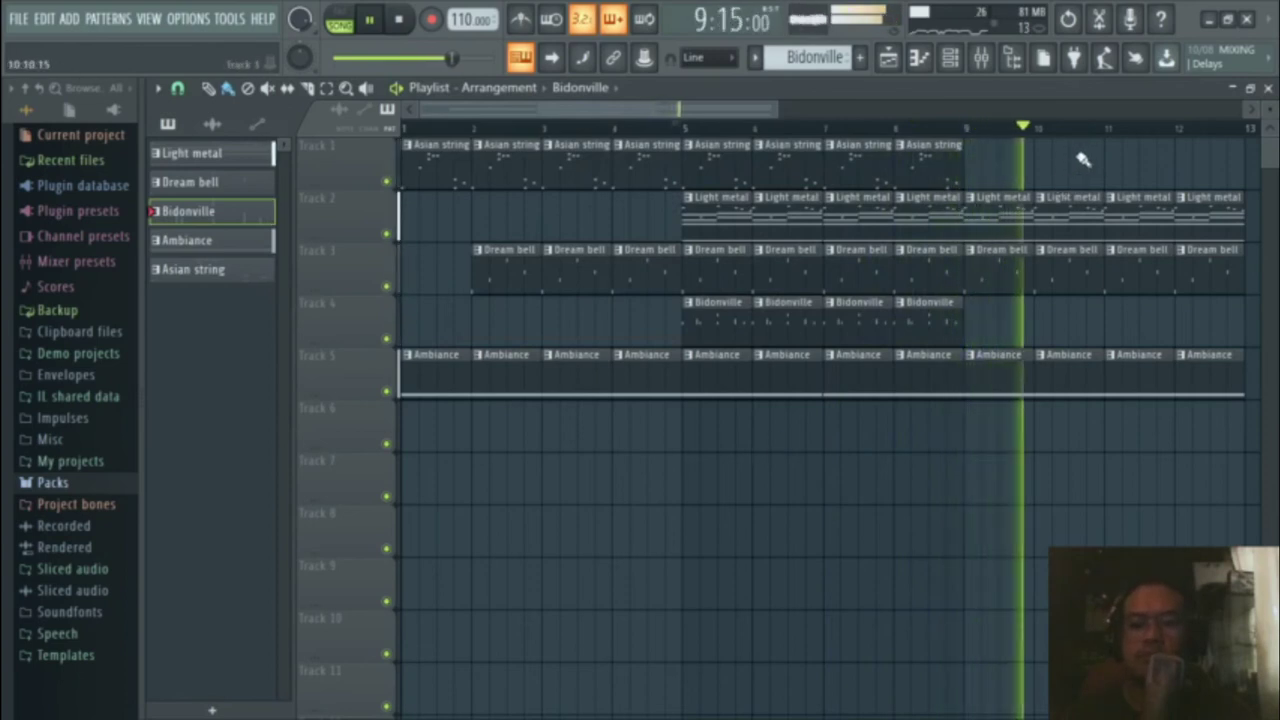
Step: Open the Dream bell pattern's notes during playback and raise the velocity of all four notes to the same higher level
{"action": "key", "text": "space"}
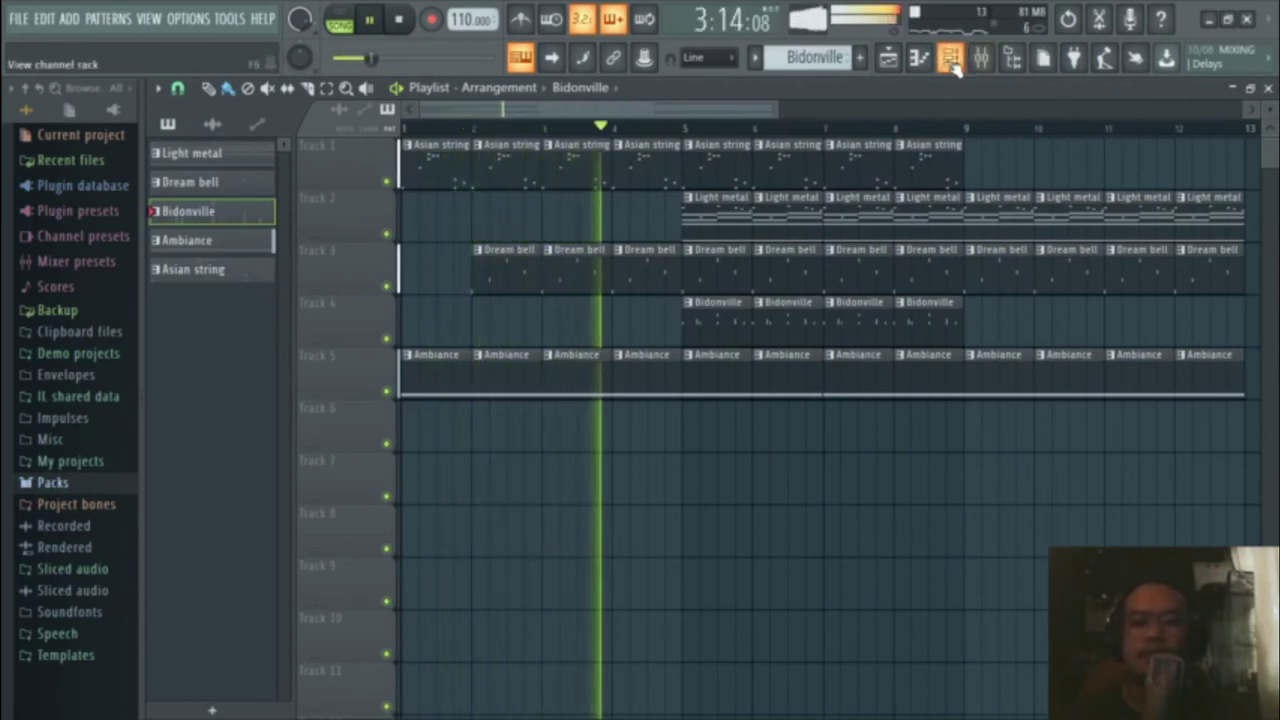
{"action": "double_click", "coordinate": [554, 283]}
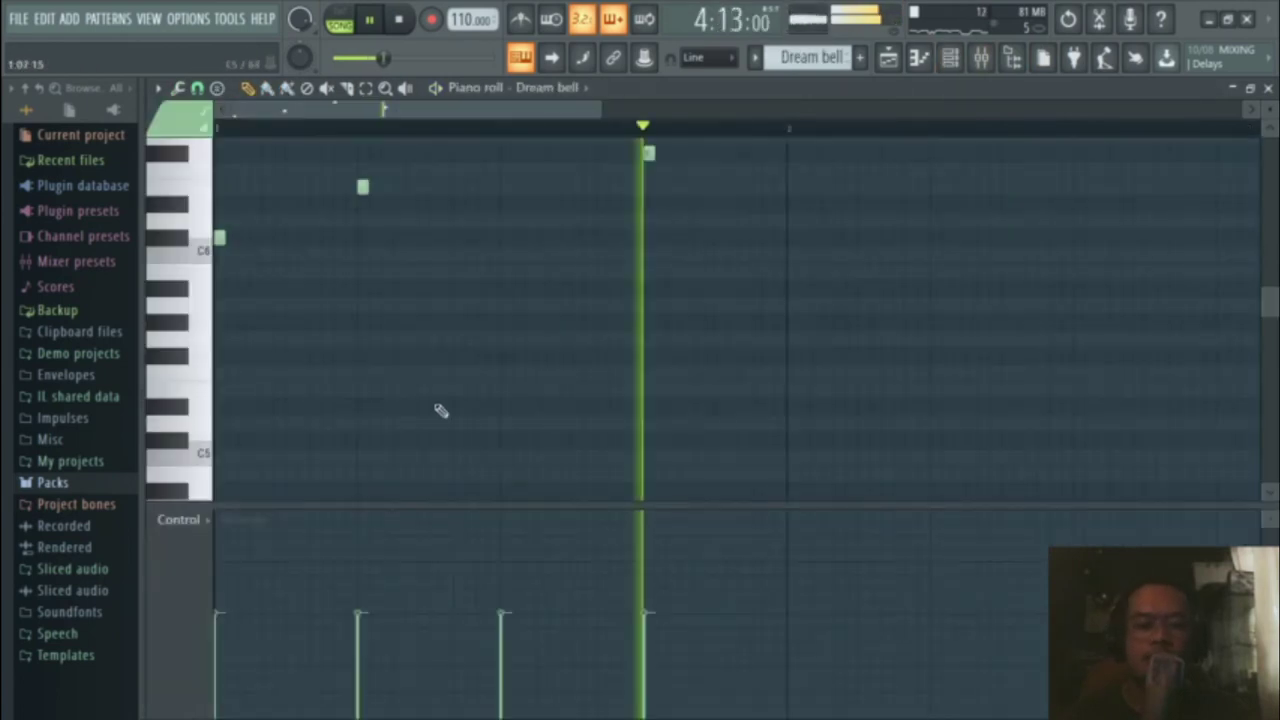
{"action": "left_click_drag", "start_coordinate": [222, 580], "coordinate": [222, 562]}
{"action": "left_click", "coordinate": [361, 562]}
{"action": "left_click", "coordinate": [504, 563]}
{"action": "left_click", "coordinate": [645, 563]}
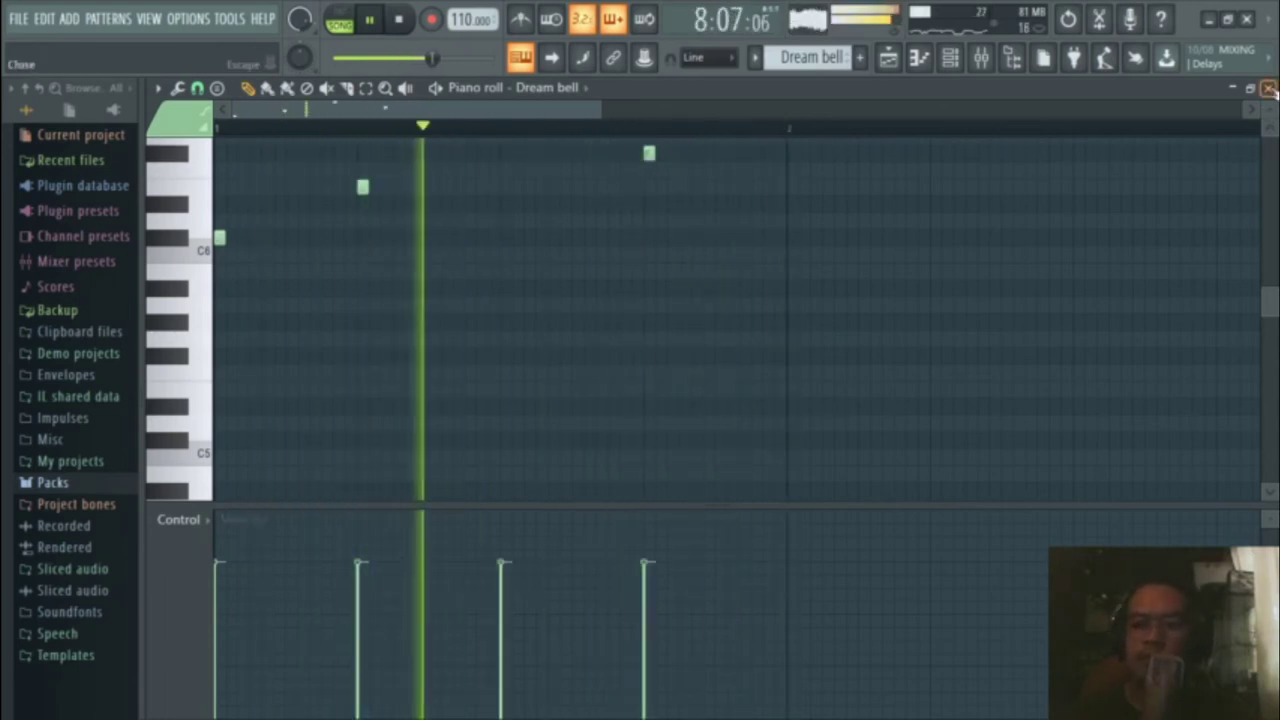
Step: Transpose all Dream bell notes up one octave and return to the playlist
{"action": "scroll", "coordinate": [694, 349], "scroll_direction": "up", "scroll_amount": 5}
{"action": "key", "text": "ctrl+a"}
{"action": "scroll", "coordinate": [680, 351], "scroll_direction": "down", "scroll_amount": 2}
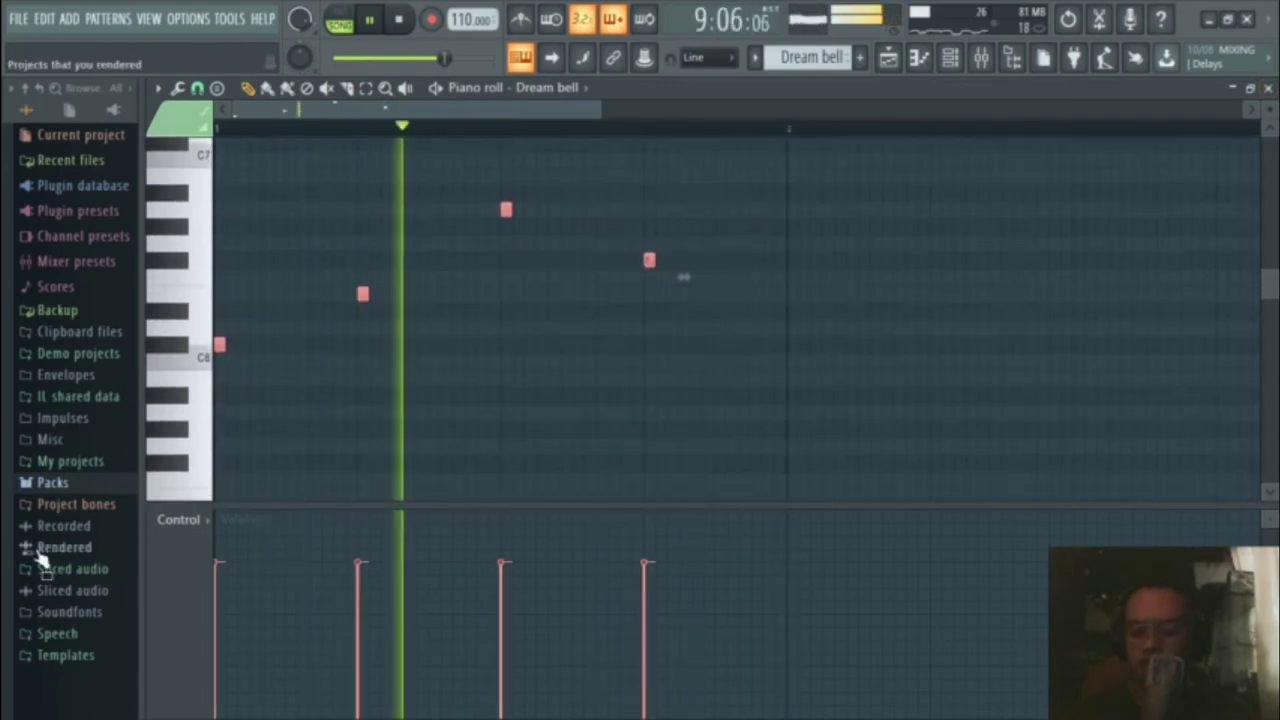
{"action": "key", "text": "ctrl+Up"}
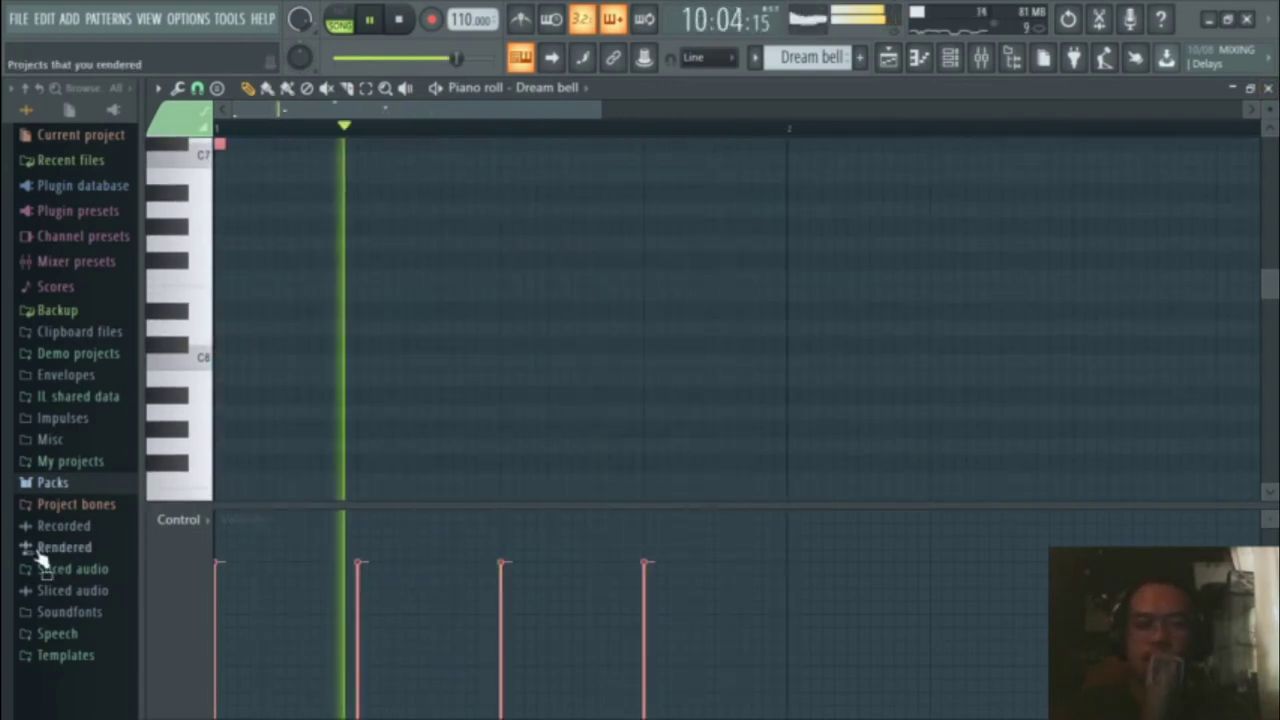
{"action": "left_click", "coordinate": [1269, 89]}
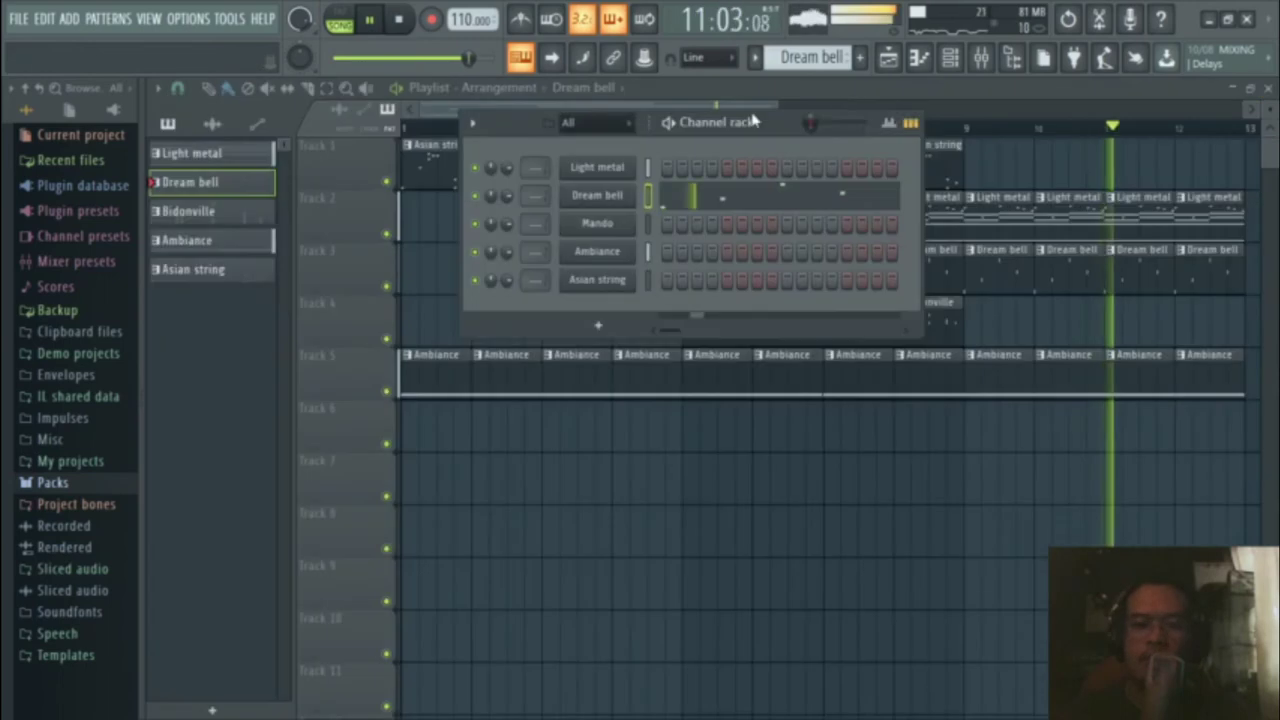
Step: Play the arrangement in the playlist from the start, then from bar 5, and stop playback
{"action": "left_click", "coordinate": [837, 93]}
{"action": "key", "text": "space"}
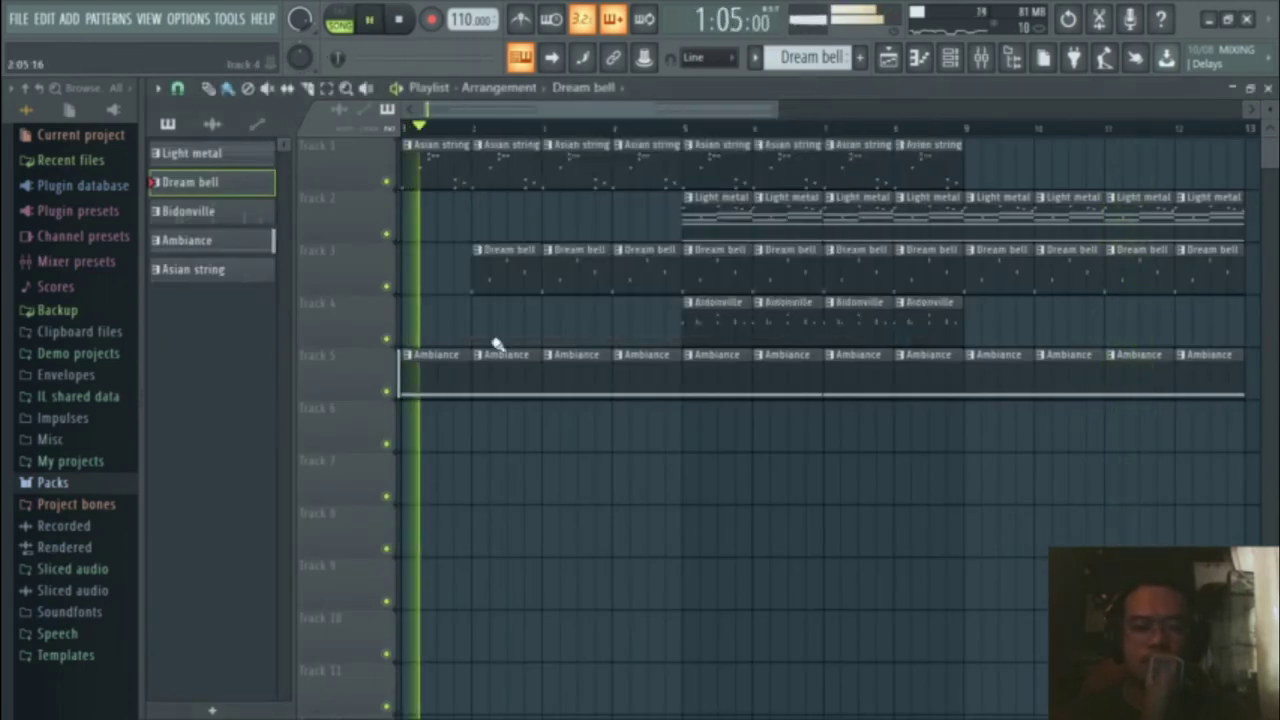
{"action": "left_click", "coordinate": [686, 129]}
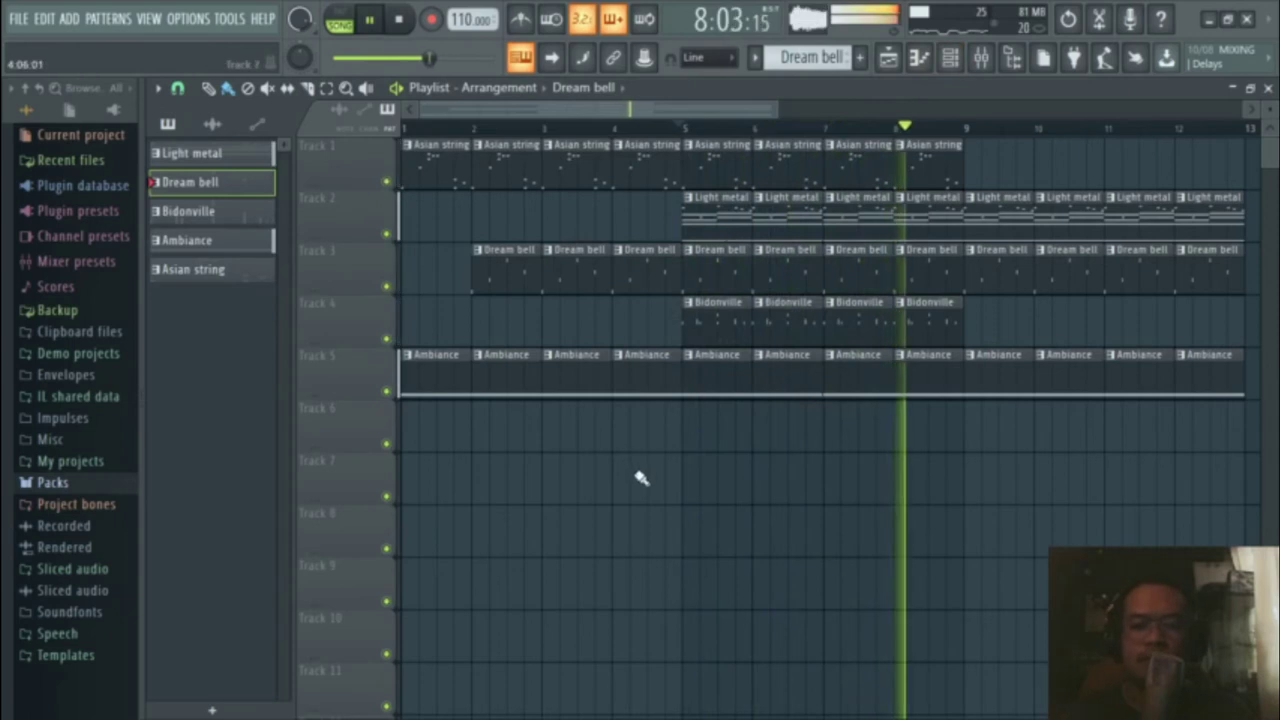
{"action": "scroll", "coordinate": [641, 478], "scroll_direction": "down", "scroll_amount": 2}
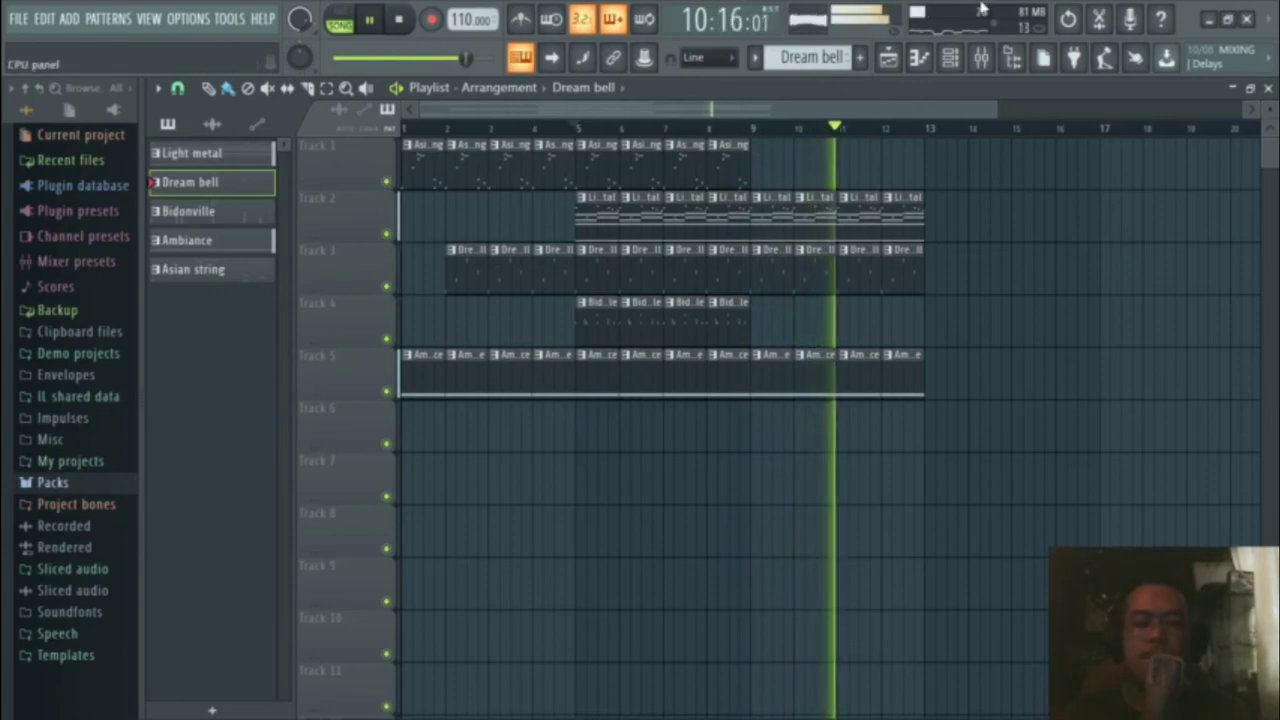
{"action": "key", "text": "space"}
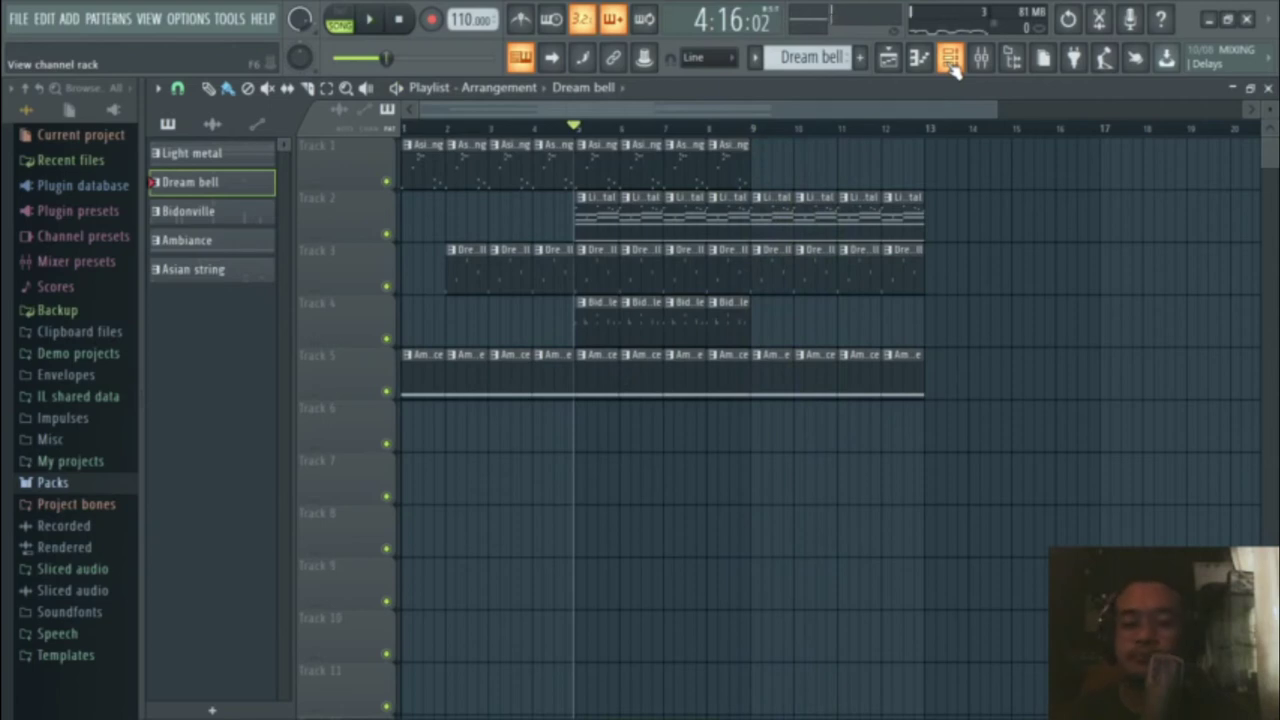
Step: Switch to the new empty Pattern 6 after the Asian string pattern
{"action": "left_click", "coordinate": [755, 57]}
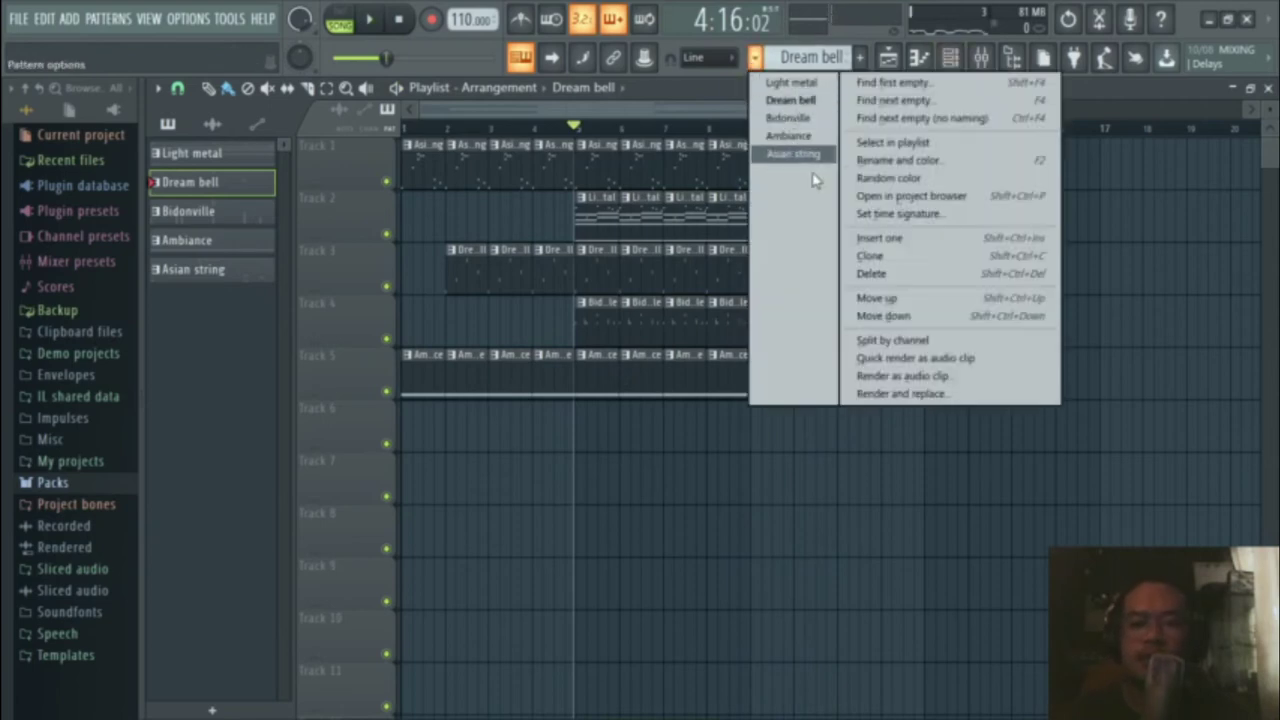
{"action": "left_click", "coordinate": [727, 79]}
{"action": "scroll", "coordinate": [782, 60], "scroll_direction": "up", "scroll_amount": 4}
{"action": "scroll", "coordinate": [782, 60], "scroll_direction": "down", "scroll_amount": 6}
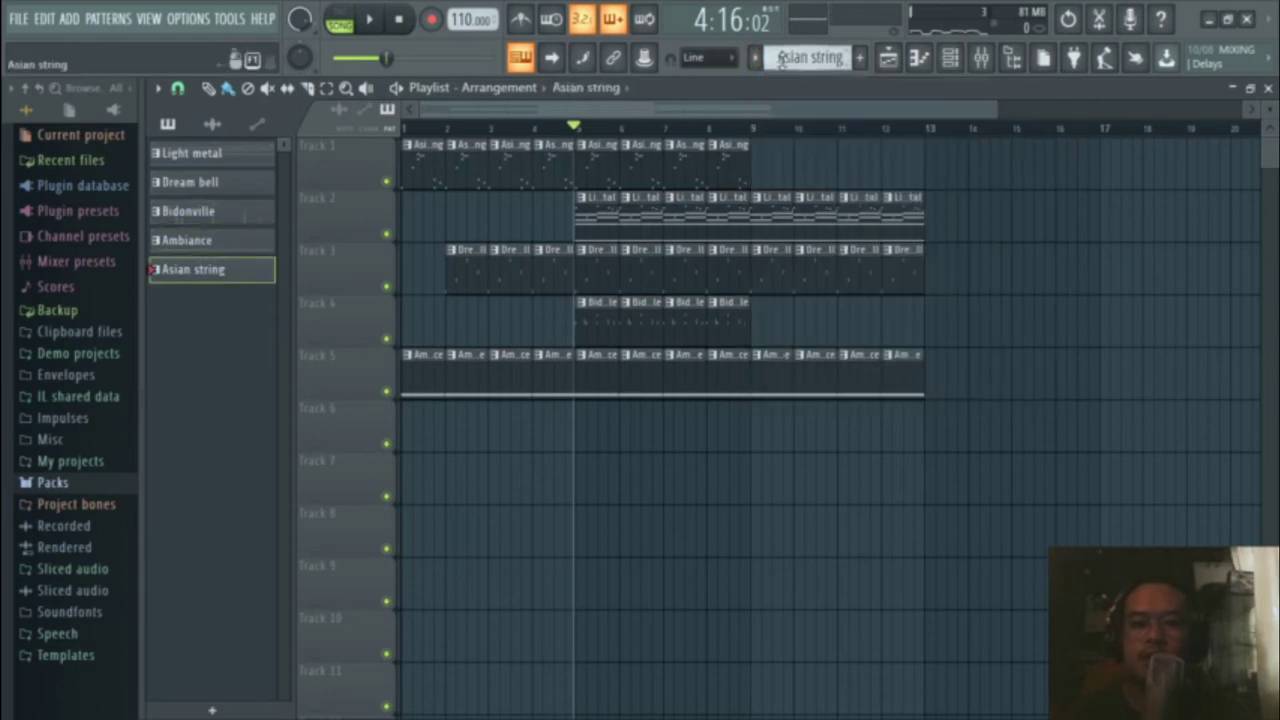
{"action": "scroll", "coordinate": [782, 58], "scroll_direction": "up", "scroll_amount": 3}
{"action": "scroll", "coordinate": [782, 60], "scroll_direction": "up", "scroll_amount": 2}
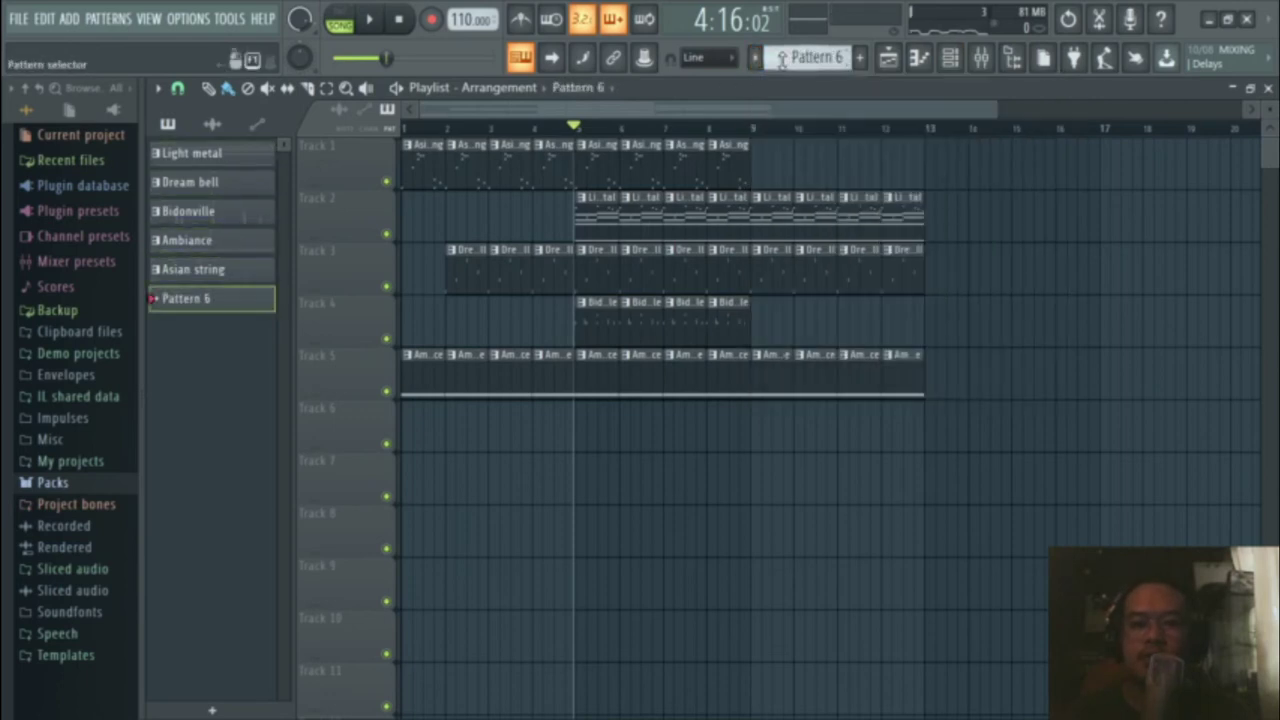
Step: Show the channel rack and browse the KIT packs to the 808 Mafia Snares folder
{"action": "left_click", "coordinate": [950, 60]}
{"action": "left_click", "coordinate": [52, 484]}
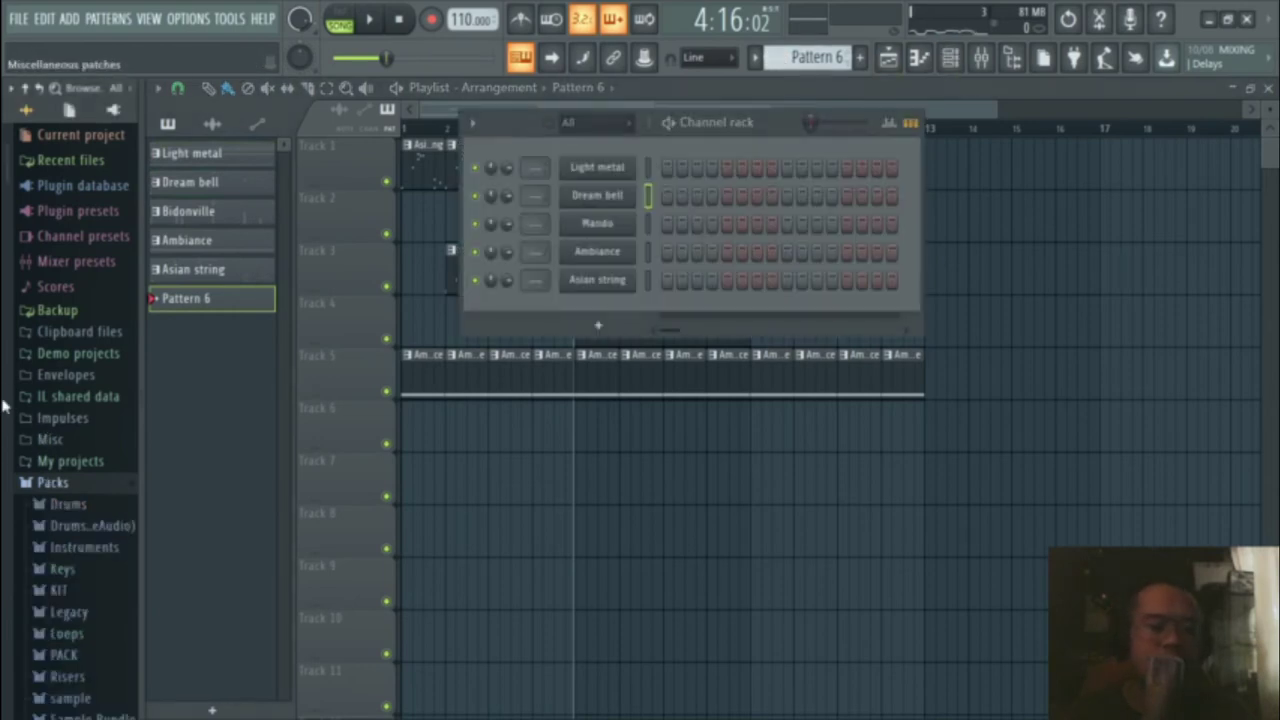
{"action": "scroll", "coordinate": [14, 371], "scroll_direction": "down", "scroll_amount": 3}
{"action": "left_click", "coordinate": [60, 413]}
{"action": "scroll", "coordinate": [40, 415], "scroll_direction": "down", "scroll_amount": 10}
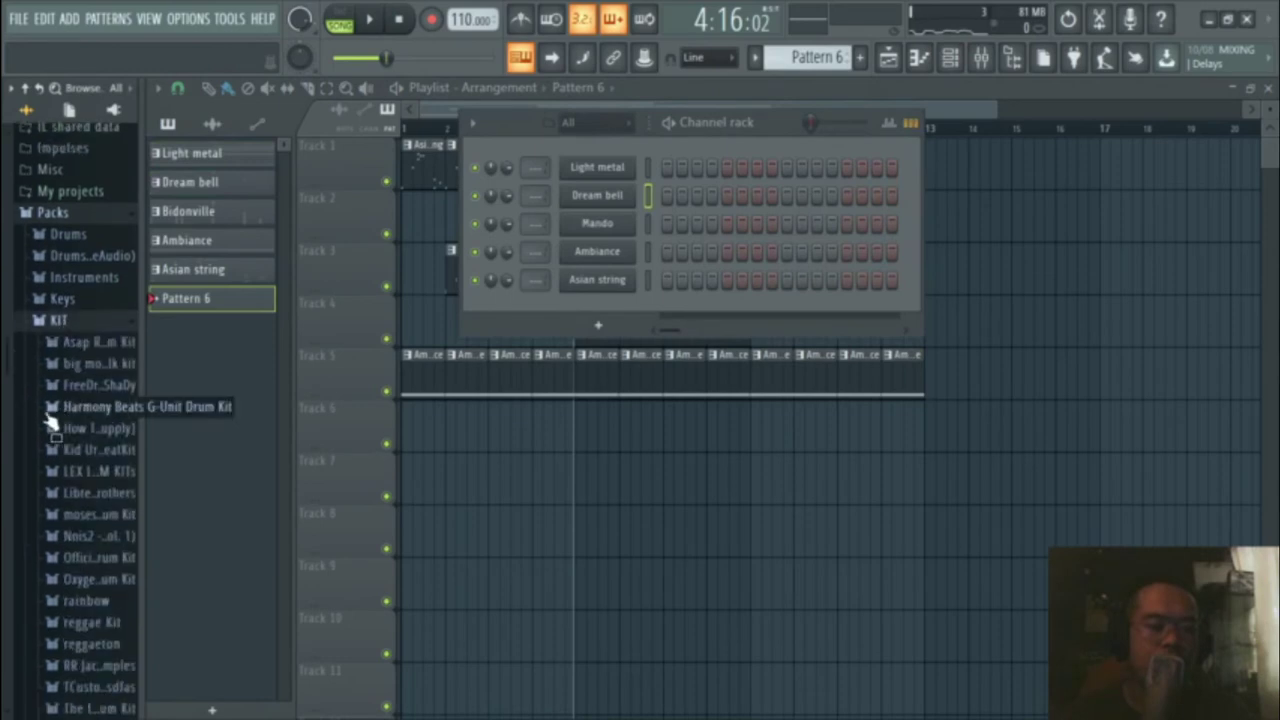
{"action": "left_click", "coordinate": [84, 288]}
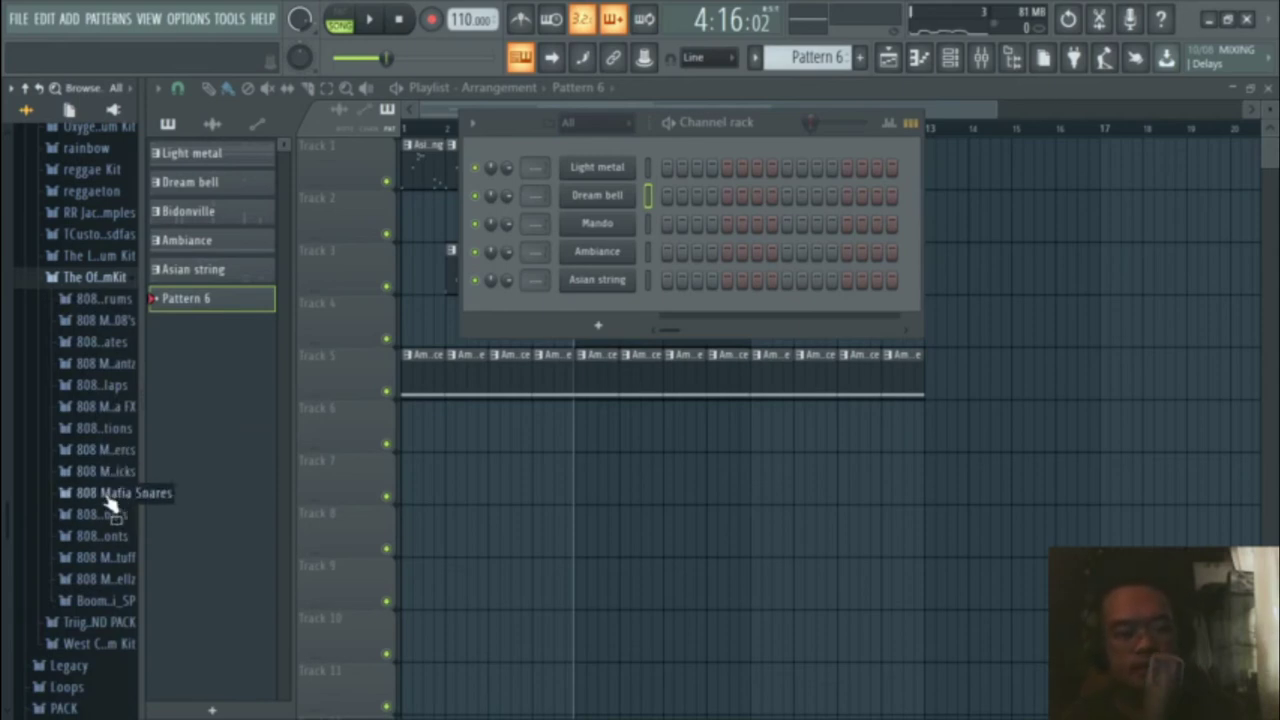
{"action": "left_click", "coordinate": [115, 492]}
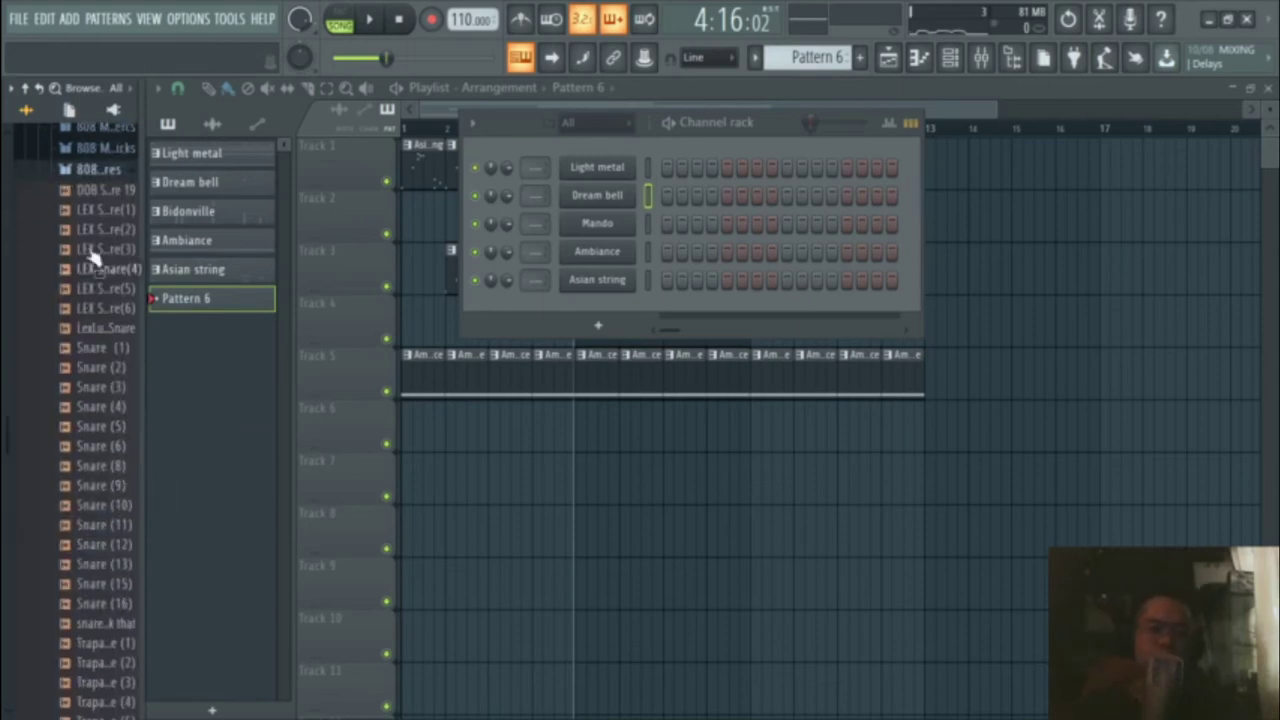
Step: Audition the 808 Mafia snare samples and add Snare (16) as a new channel
{"action": "left_click", "coordinate": [100, 447]}
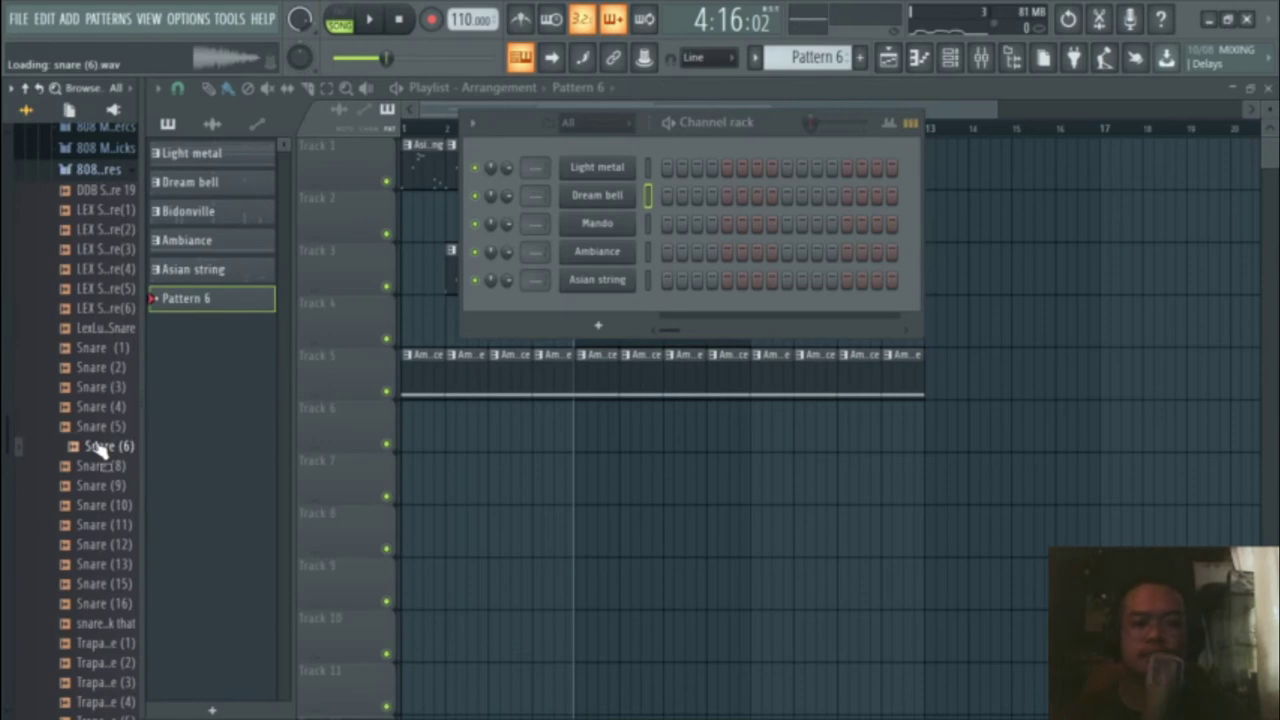
{"action": "left_click", "coordinate": [96, 566]}
{"action": "left_click", "coordinate": [94, 545]}
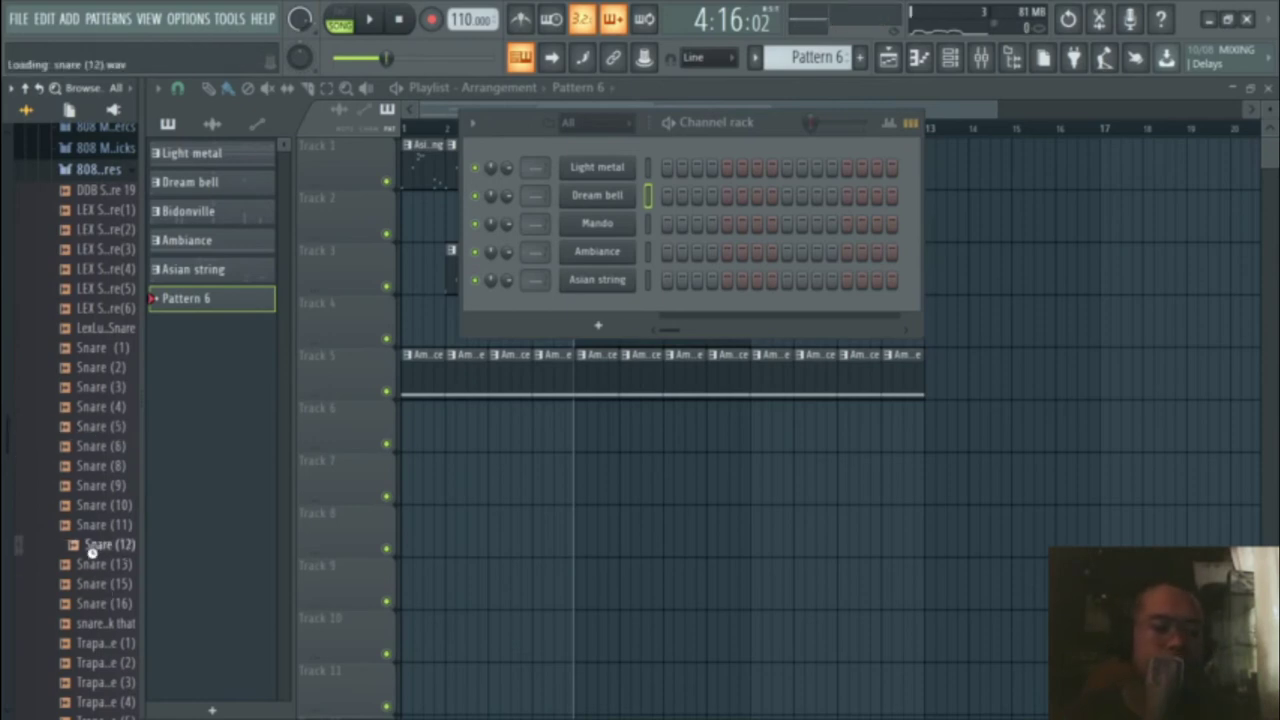
{"action": "scroll", "coordinate": [113, 540], "scroll_direction": "up", "scroll_amount": 1}
{"action": "left_click", "coordinate": [112, 536]}
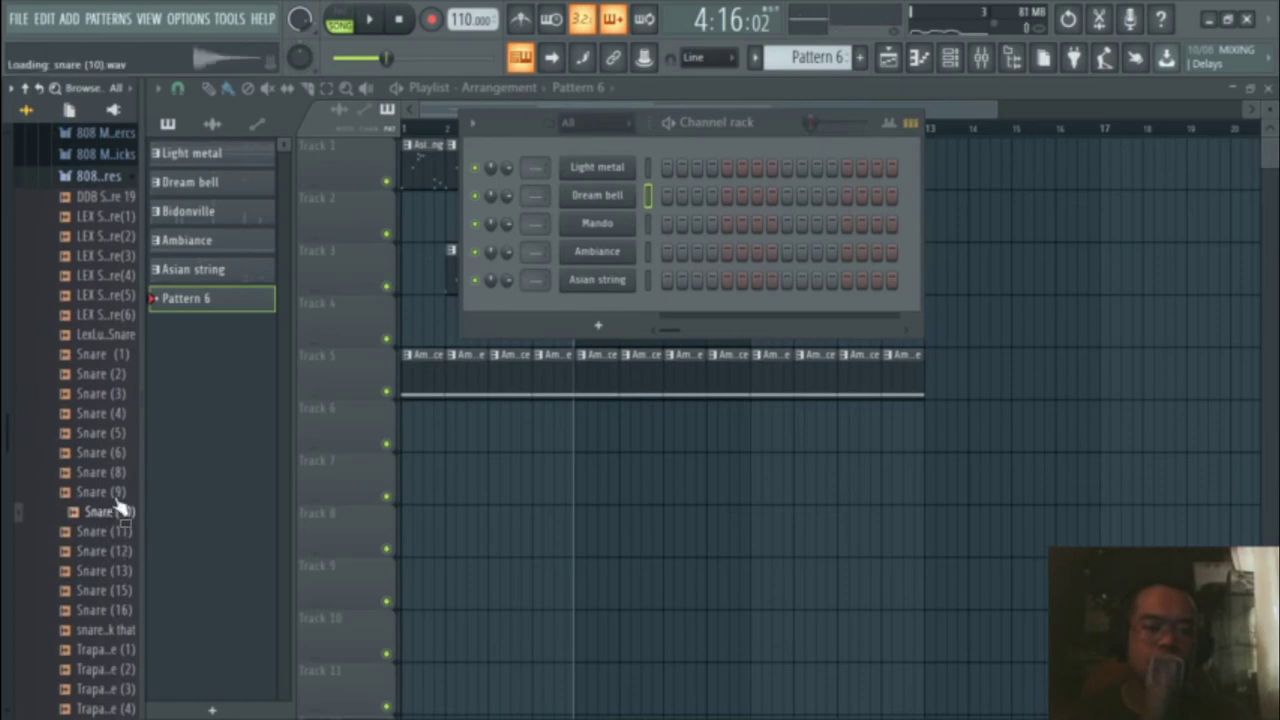
{"action": "left_click", "coordinate": [108, 570]}
{"action": "left_click", "coordinate": [105, 610]}
{"action": "left_click", "coordinate": [112, 610]}
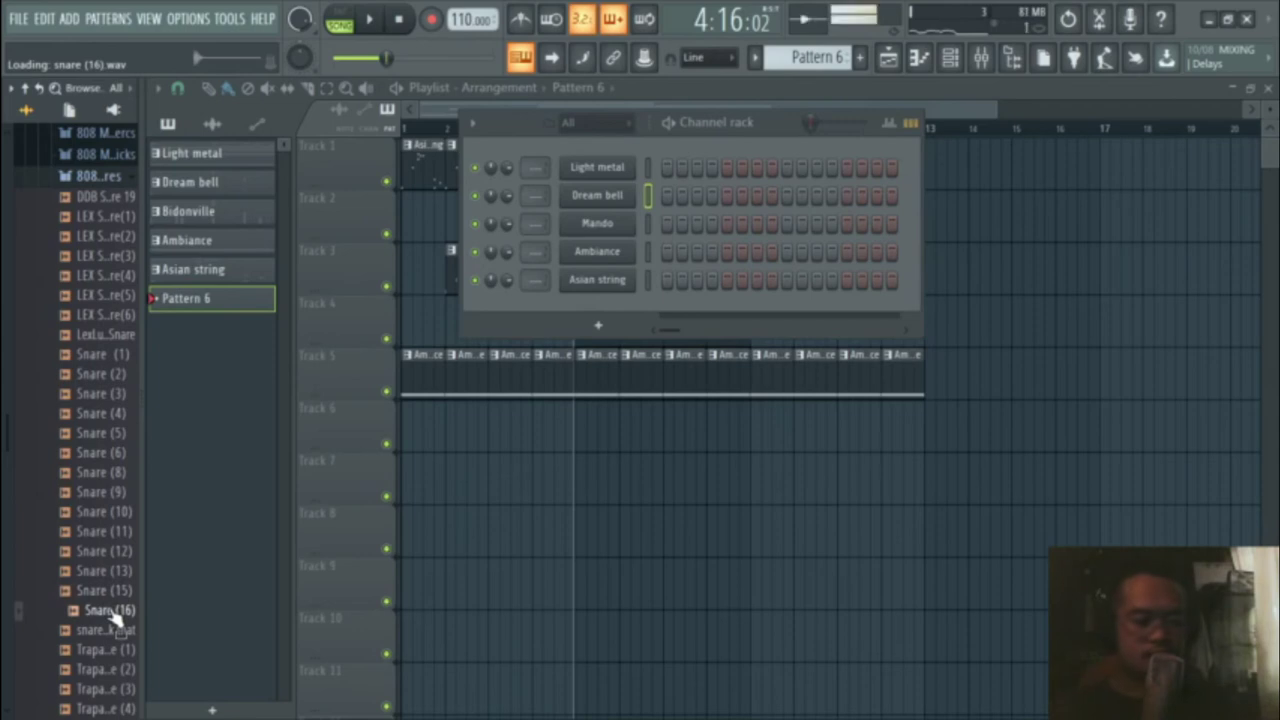
{"action": "left_click", "coordinate": [121, 612]}
{"action": "left_click_drag", "start_coordinate": [139, 602], "coordinate": [668, 314]}
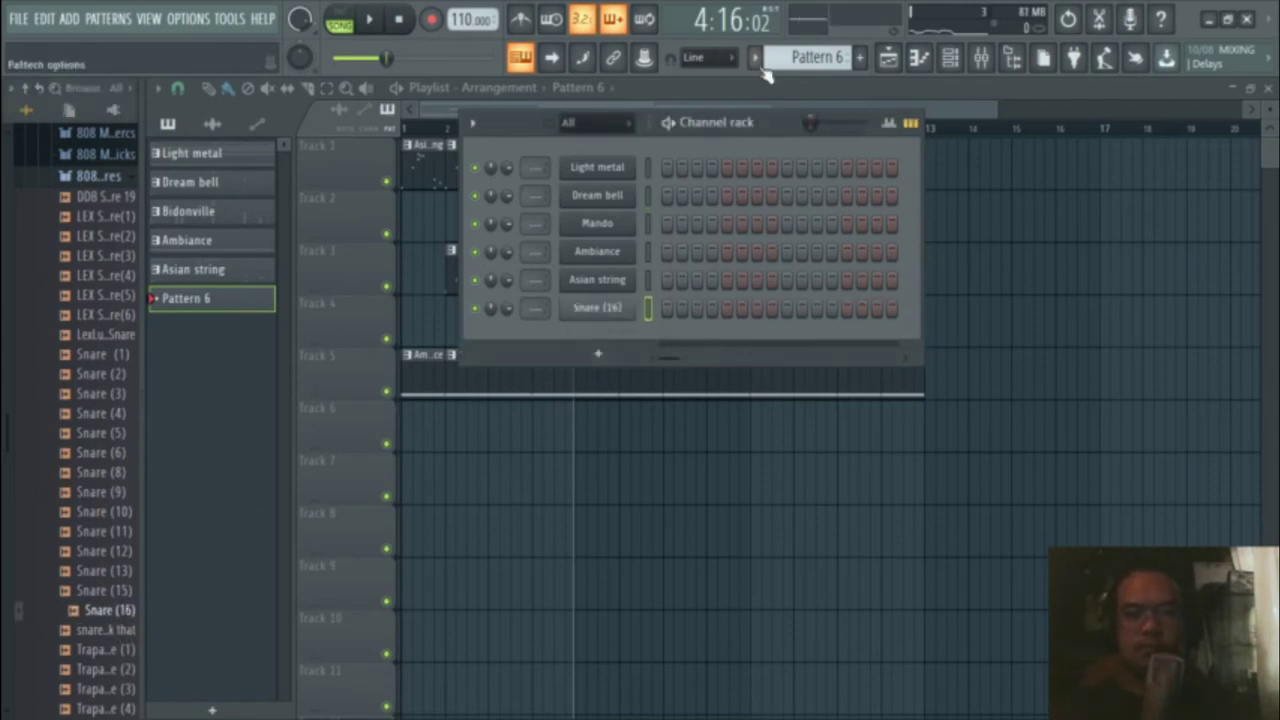
Step: Place a Pattern 6 clip on Track 6 and move it to start at bar 5
{"action": "left_click_drag", "start_coordinate": [482, 432], "coordinate": [406, 431]}
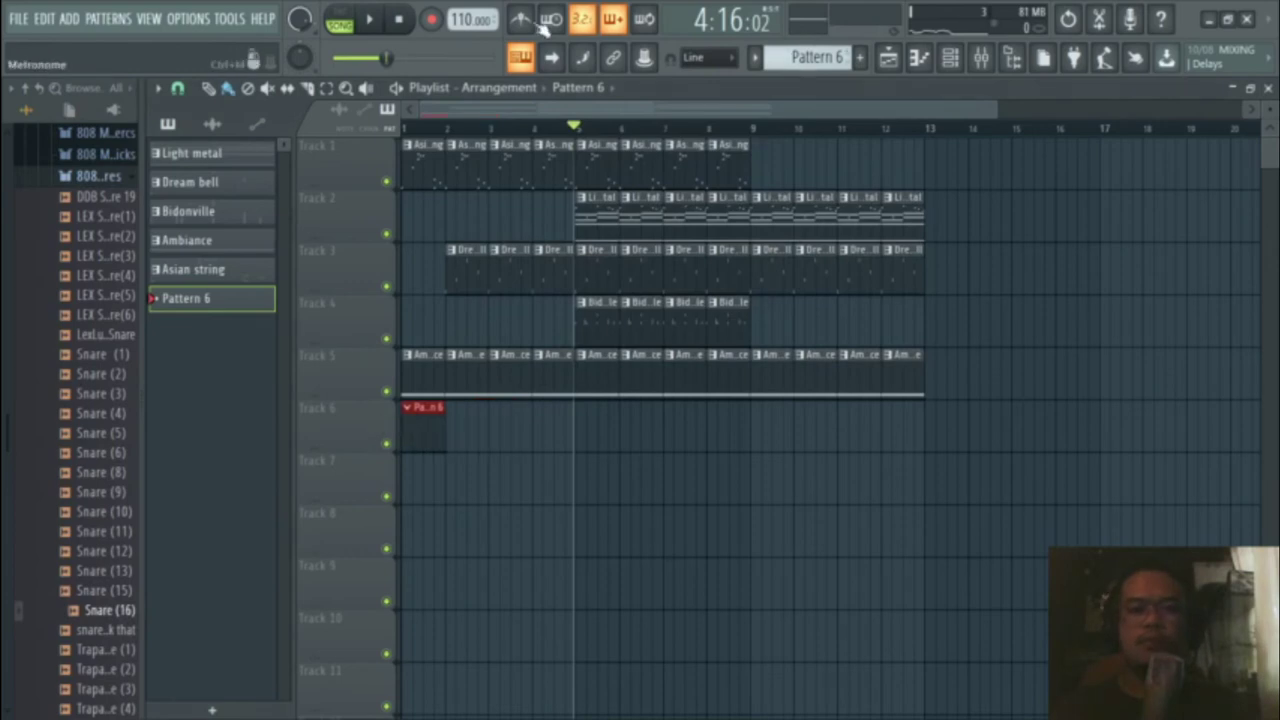
{"action": "left_click", "coordinate": [412, 22]}
{"action": "left_click_drag", "start_coordinate": [410, 420], "coordinate": [594, 434]}
{"action": "scroll", "coordinate": [586, 474], "scroll_direction": "up", "scroll_amount": 6}
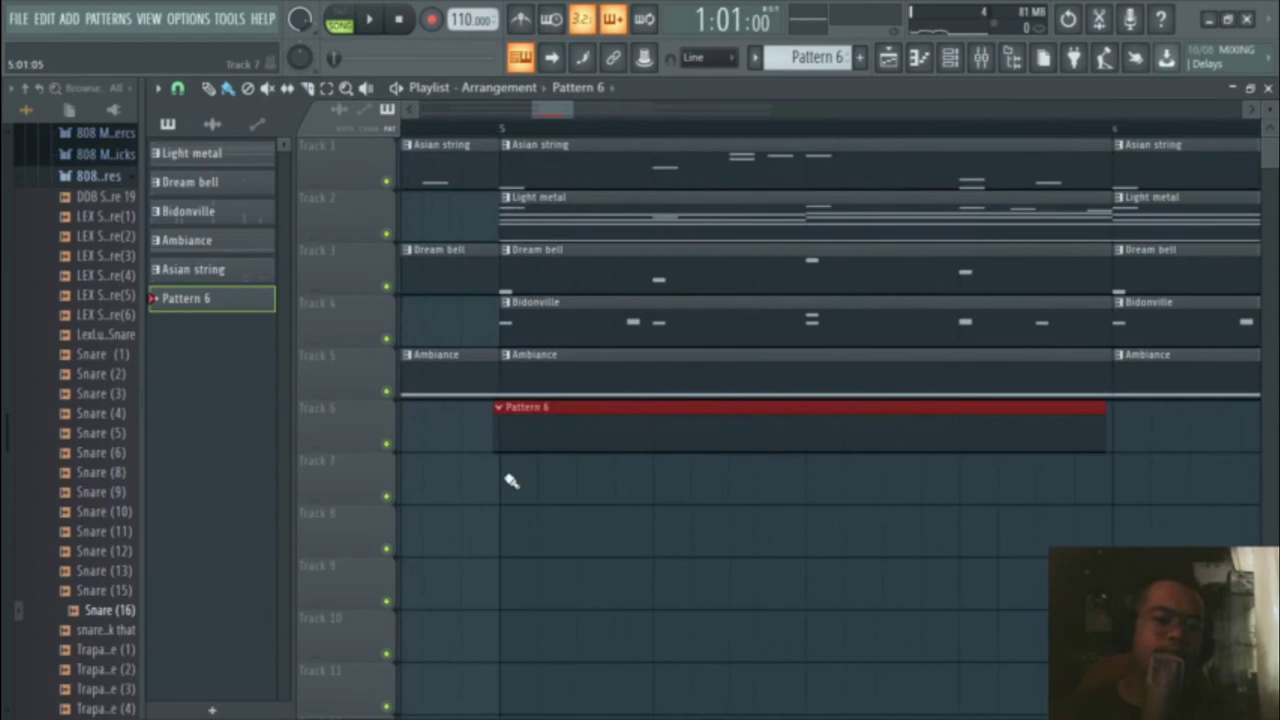
{"action": "scroll", "coordinate": [534, 440], "scroll_direction": "up", "scroll_amount": 3}
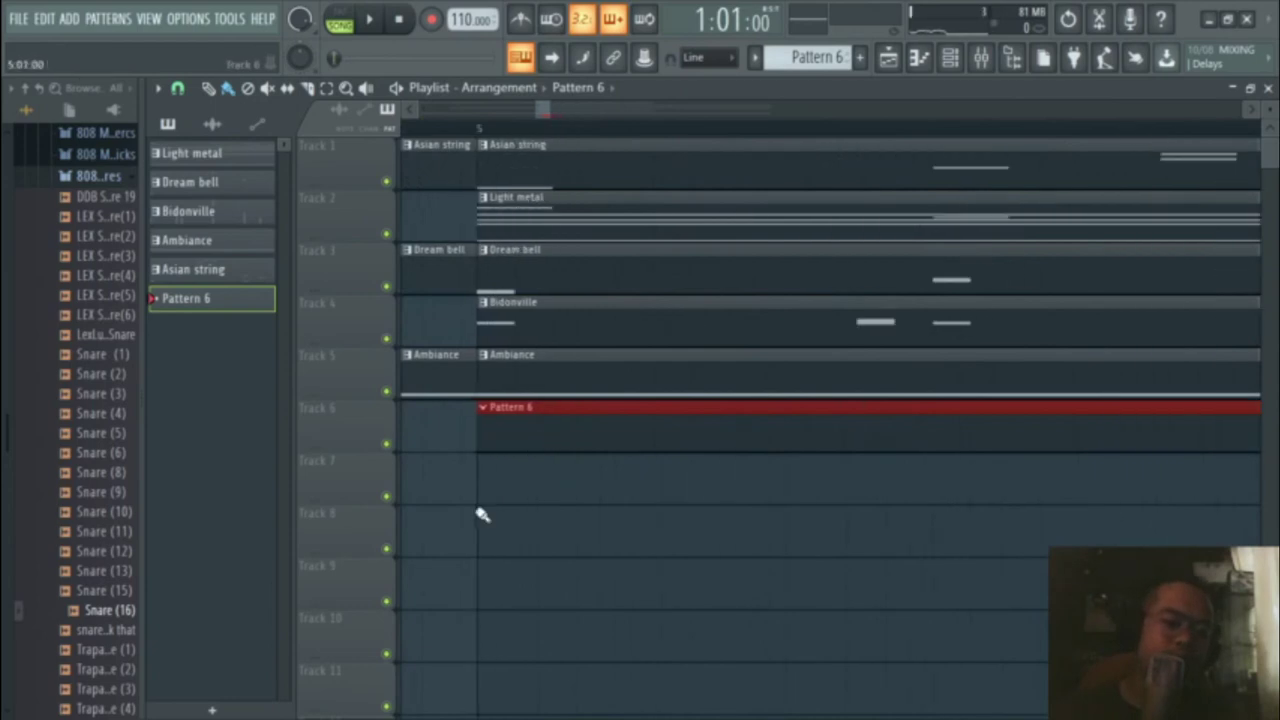
{"action": "scroll", "coordinate": [491, 511], "scroll_direction": "down", "scroll_amount": 6}
Step: Select bars 5 through 8 on the playlist timeline and briefly play the selection
{"action": "left_click_drag", "start_coordinate": [487, 130], "coordinate": [765, 152]}
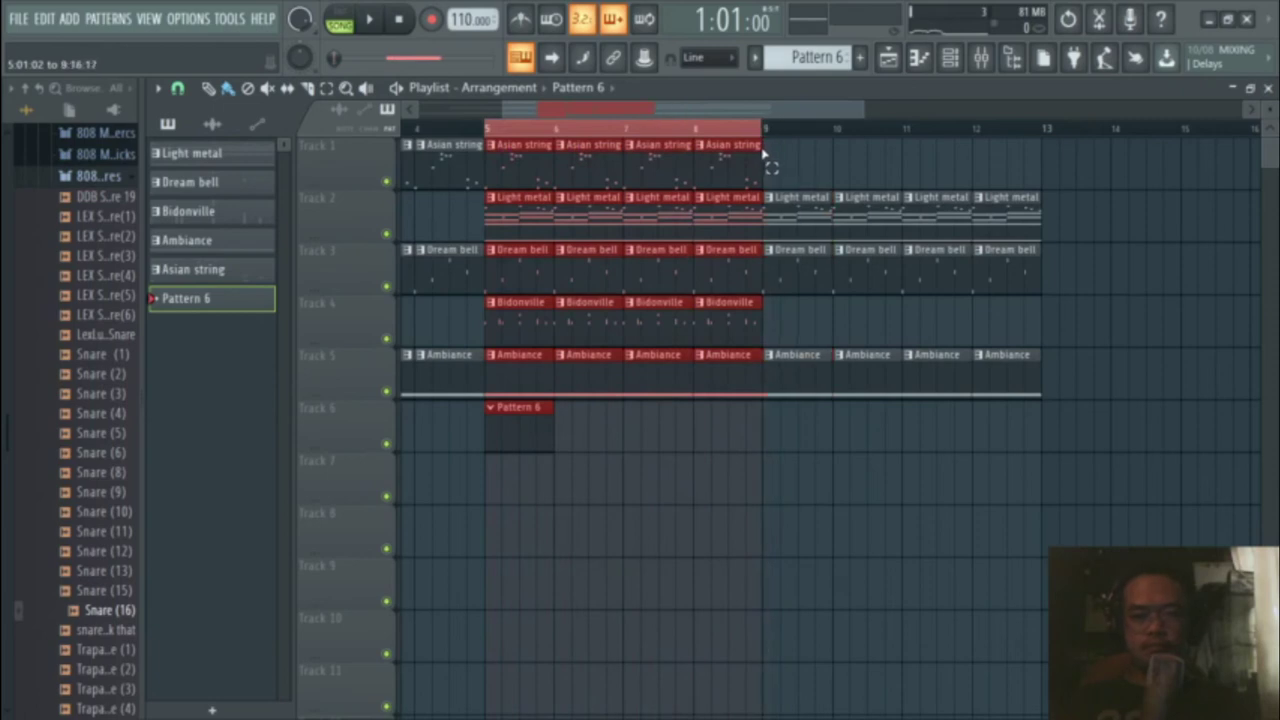
{"action": "key", "text": "space"}
{"action": "key", "text": "space"}
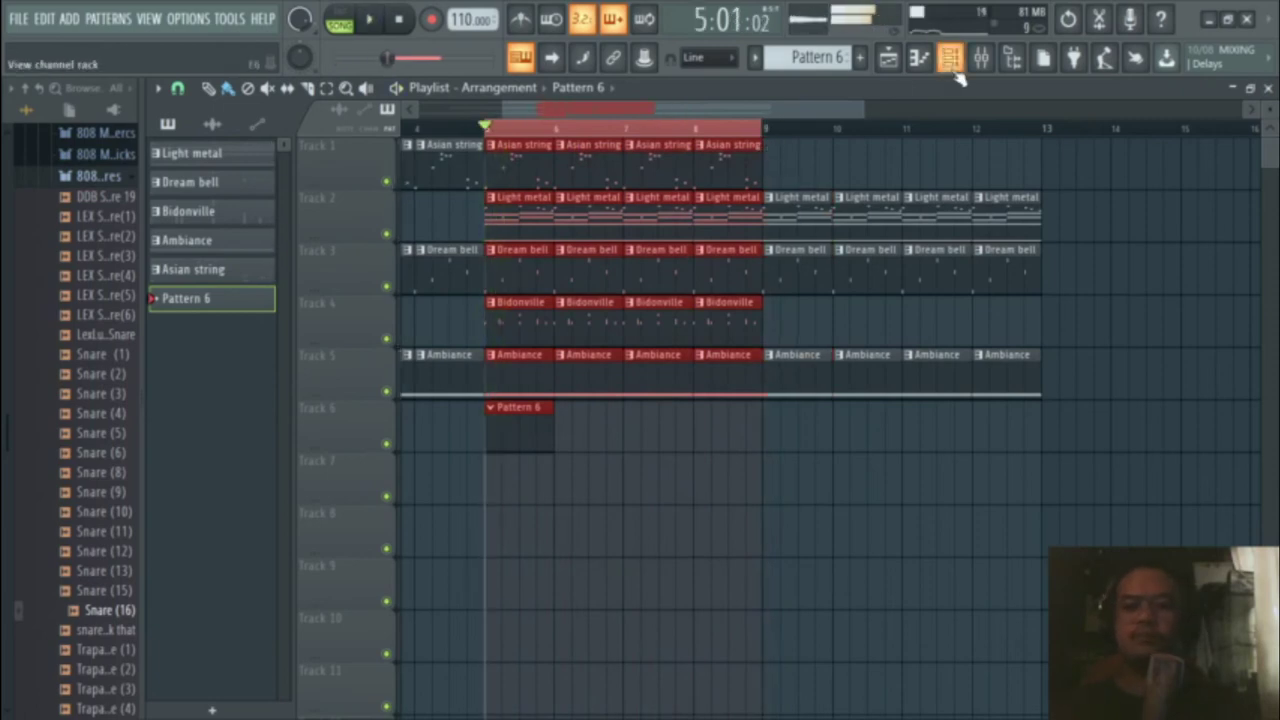
Step: Audition more snare samples and add Snare (11) as a new channel in the channel rack
{"action": "left_click", "coordinate": [950, 57]}
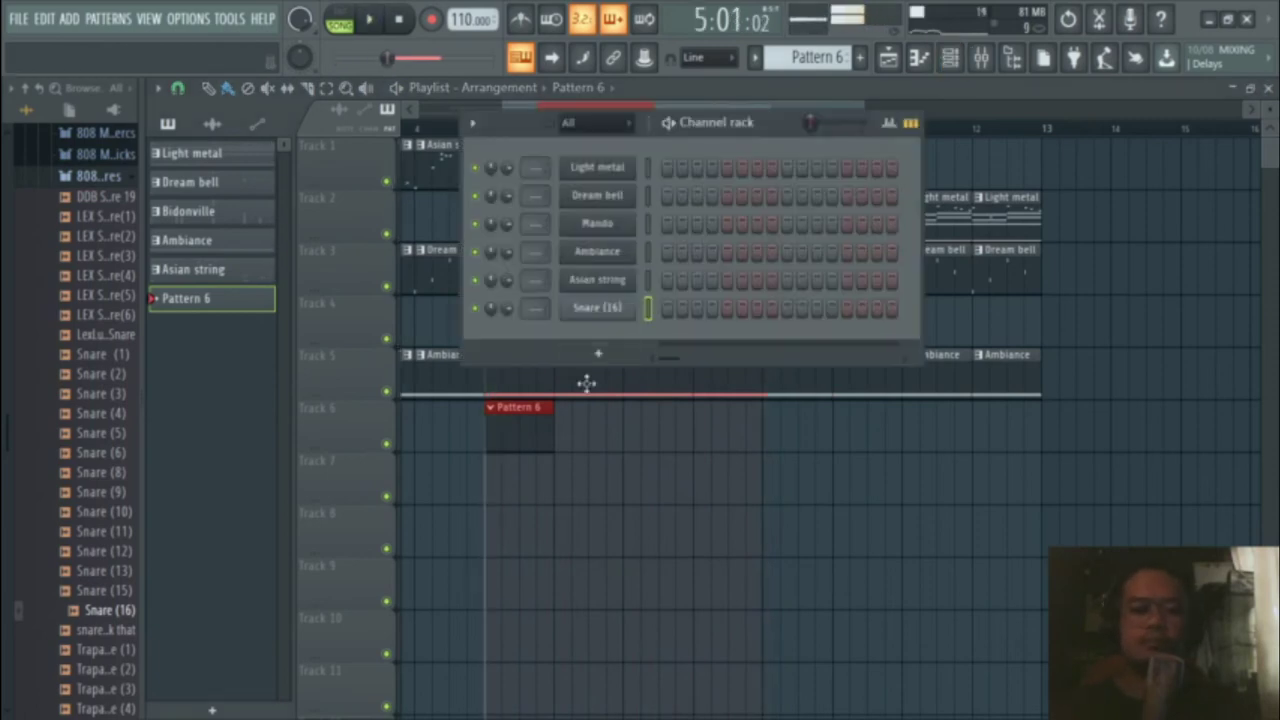
{"action": "left_click", "coordinate": [90, 591]}
{"action": "left_click", "coordinate": [110, 571]}
{"action": "left_click", "coordinate": [114, 541]}
{"action": "left_click_drag", "start_coordinate": [114, 541], "coordinate": [666, 334]}
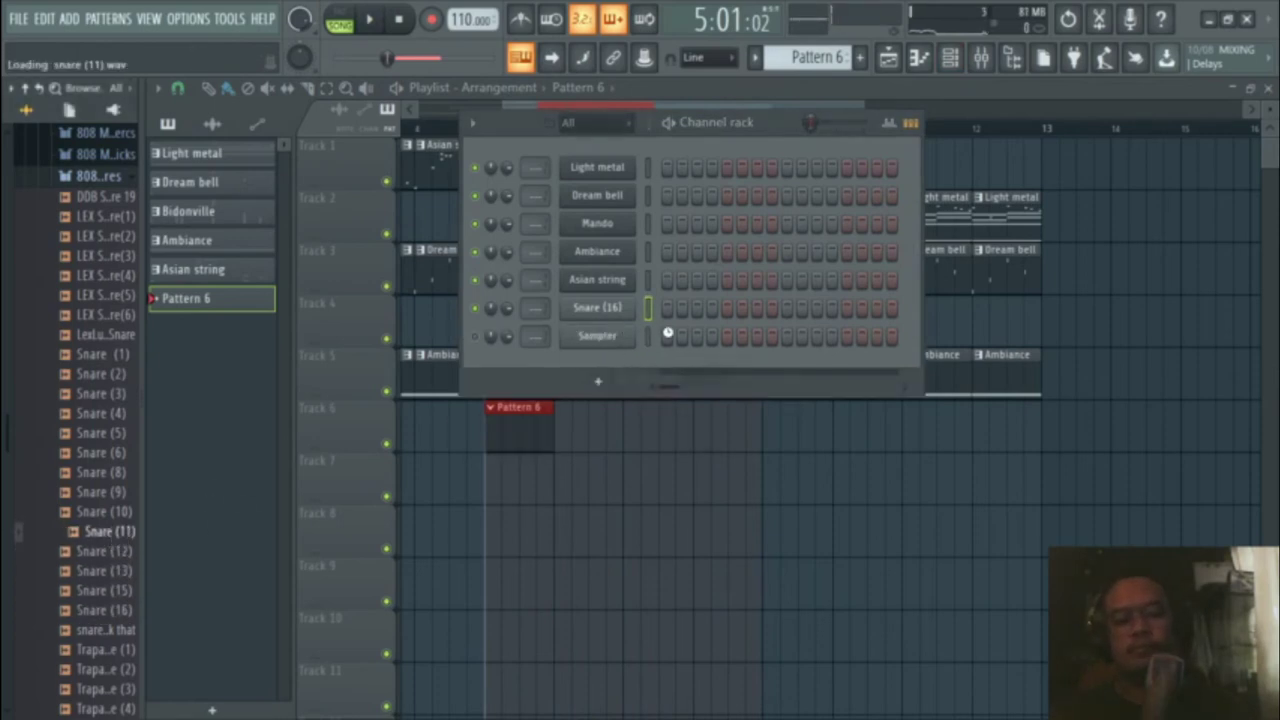
Step: Browse to the 808 Mafia kicks folder and add Kick (4) as a new channel
{"action": "left_click", "coordinate": [100, 175]}
{"action": "left_click", "coordinate": [108, 154]}
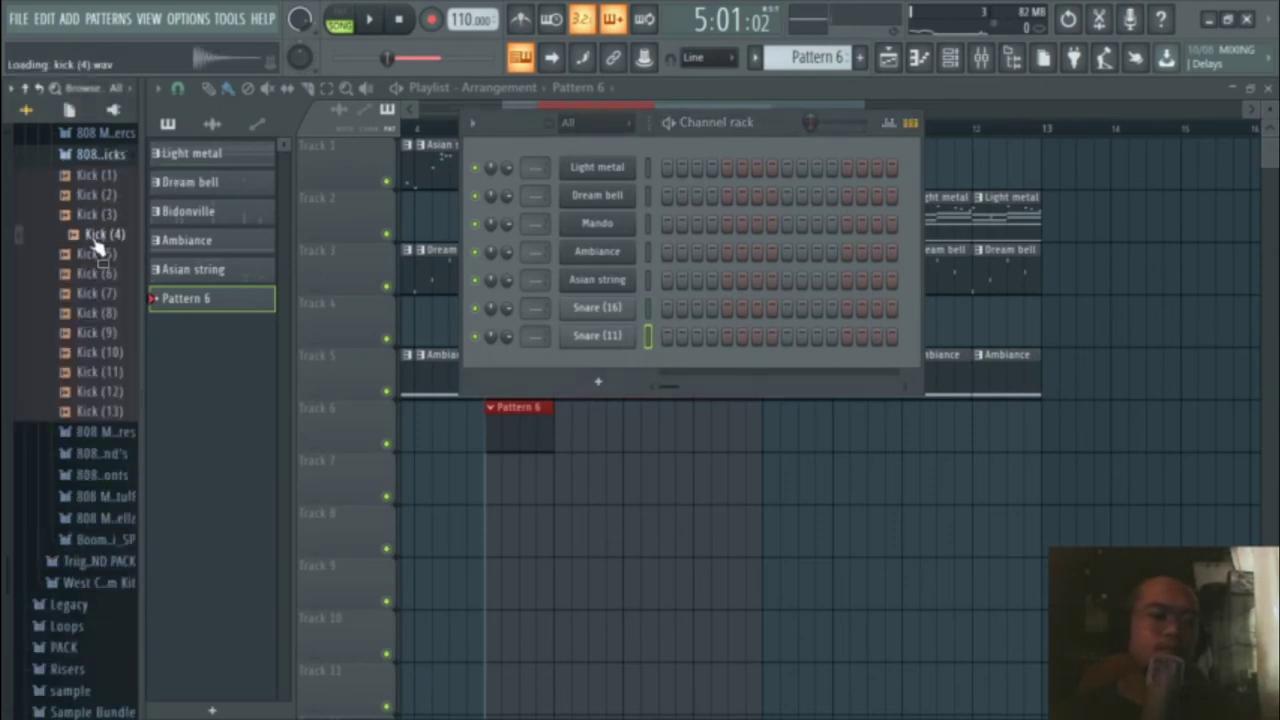
{"action": "left_click_drag", "start_coordinate": [97, 245], "coordinate": [590, 365]}
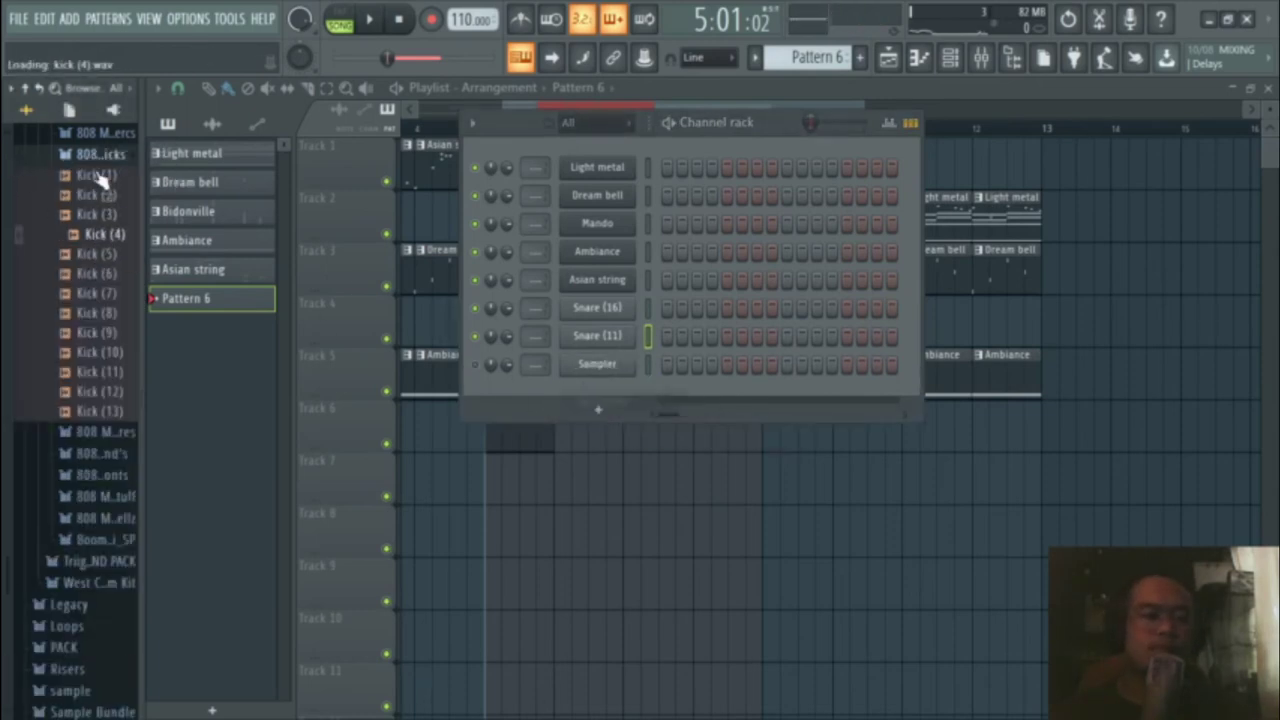
Step: Audition samples in the 808 Mafia percs folder and add Percs (10) as a new channel
{"action": "left_click", "coordinate": [107, 157]}
{"action": "left_click", "coordinate": [107, 134]}
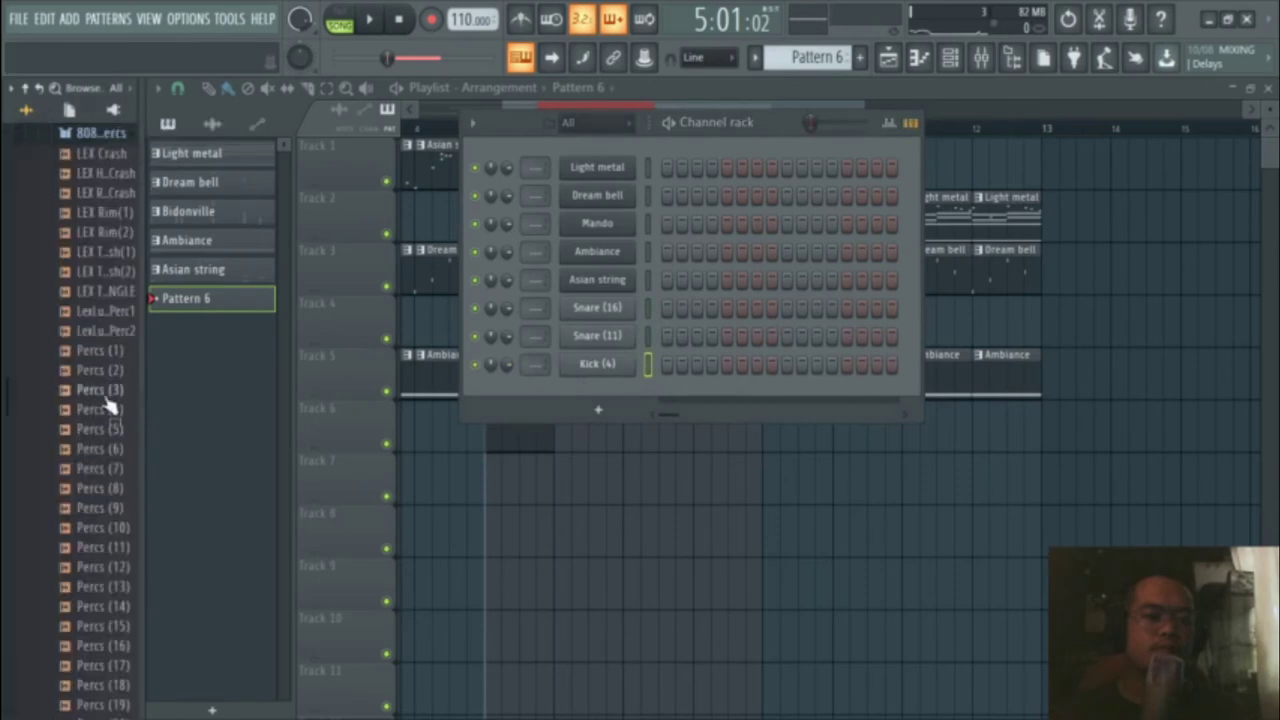
{"action": "left_click", "coordinate": [105, 393]}
{"action": "left_click", "coordinate": [104, 373]}
{"action": "left_click", "coordinate": [108, 354]}
{"action": "left_click", "coordinate": [102, 488]}
{"action": "left_click", "coordinate": [100, 468]}
{"action": "left_click", "coordinate": [105, 529]}
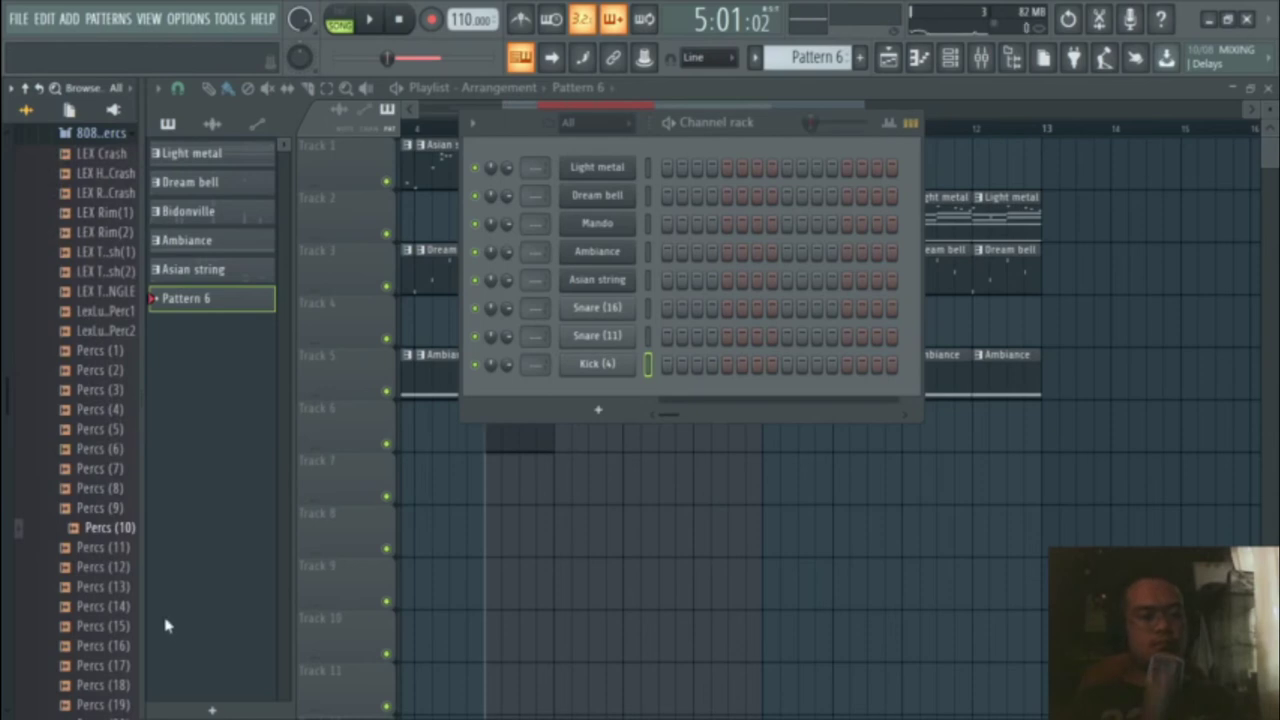
{"action": "left_click", "coordinate": [110, 548]}
{"action": "left_click_drag", "start_coordinate": [115, 540], "coordinate": [615, 392]}
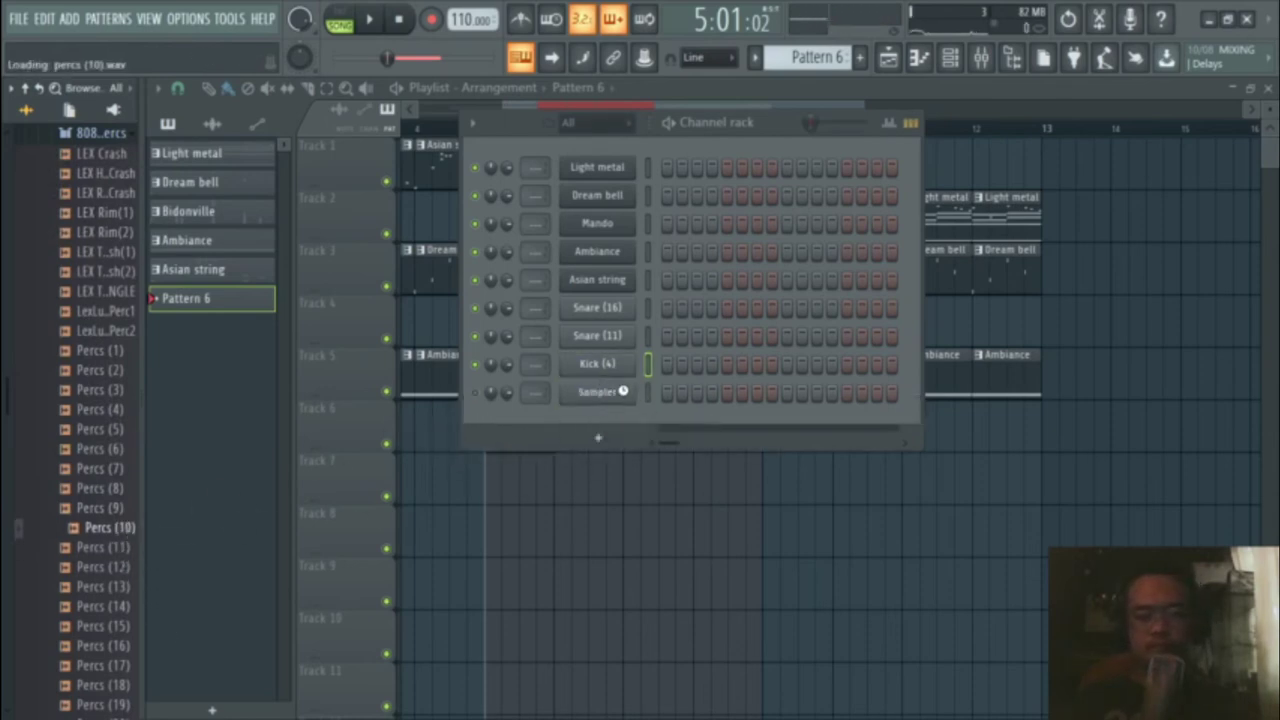
Step: Fill every second step of the Percs (10) channel and play the selected bars to check the rhythm
{"action": "right_click", "coordinate": [615, 394]}
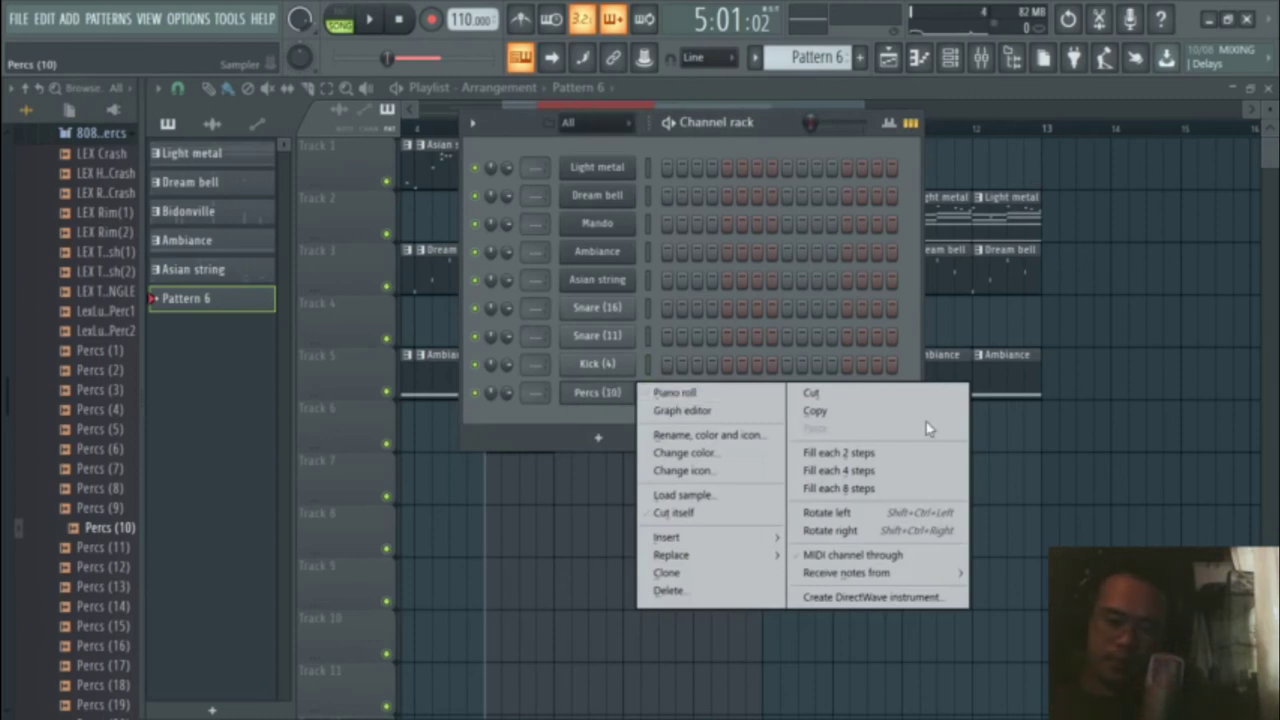
{"action": "left_click", "coordinate": [866, 456]}
{"action": "key", "text": "space"}
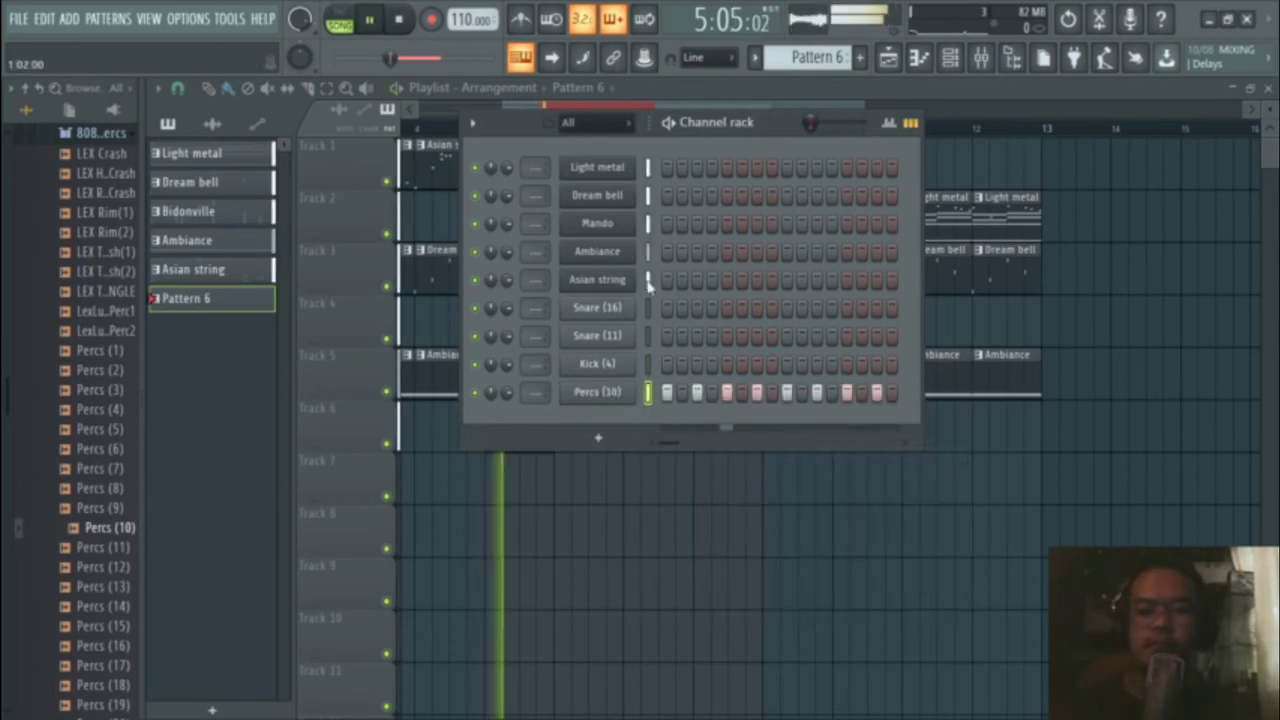
{"action": "key", "text": "space"}
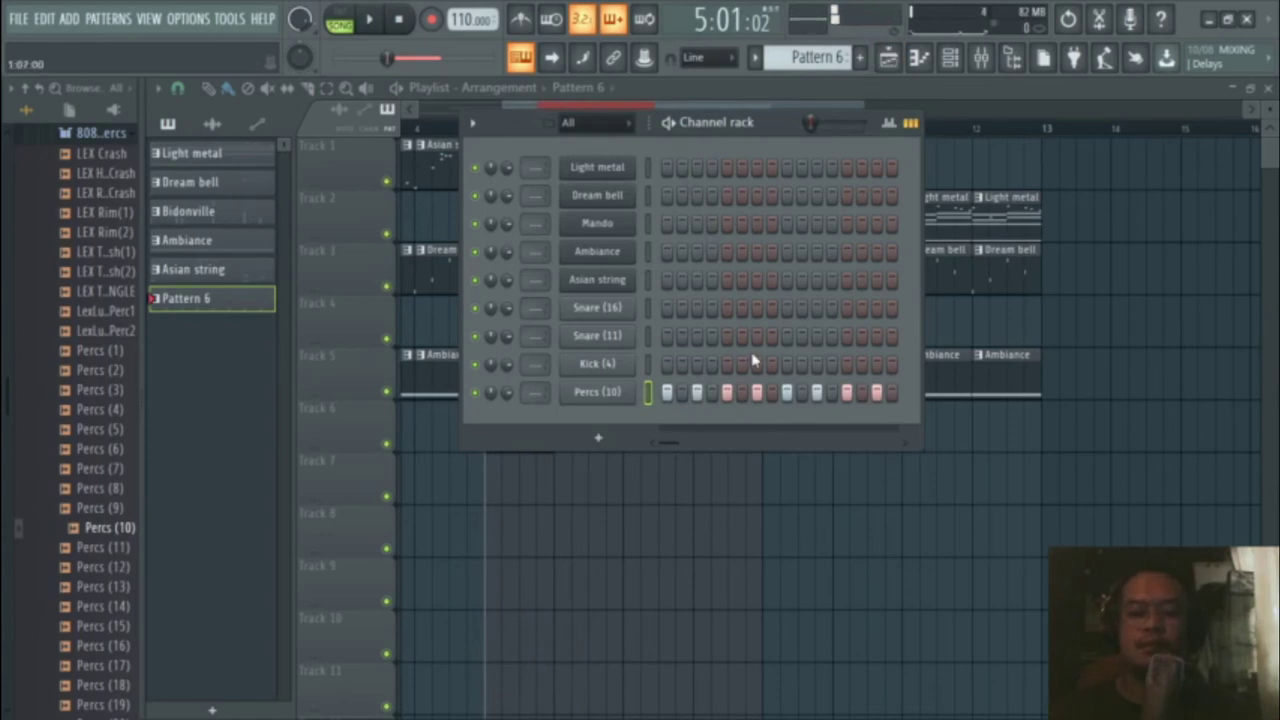
{"action": "key", "text": "space"}
{"action": "key", "text": "space"}
{"action": "key", "text": "space"}
{"action": "key", "text": "space"}
Step: Examine the Percs (10) notes in the piano roll during playback, and close it
{"action": "right_click", "coordinate": [620, 402]}
{"action": "left_click", "coordinate": [660, 393]}
{"action": "key", "text": "space"}
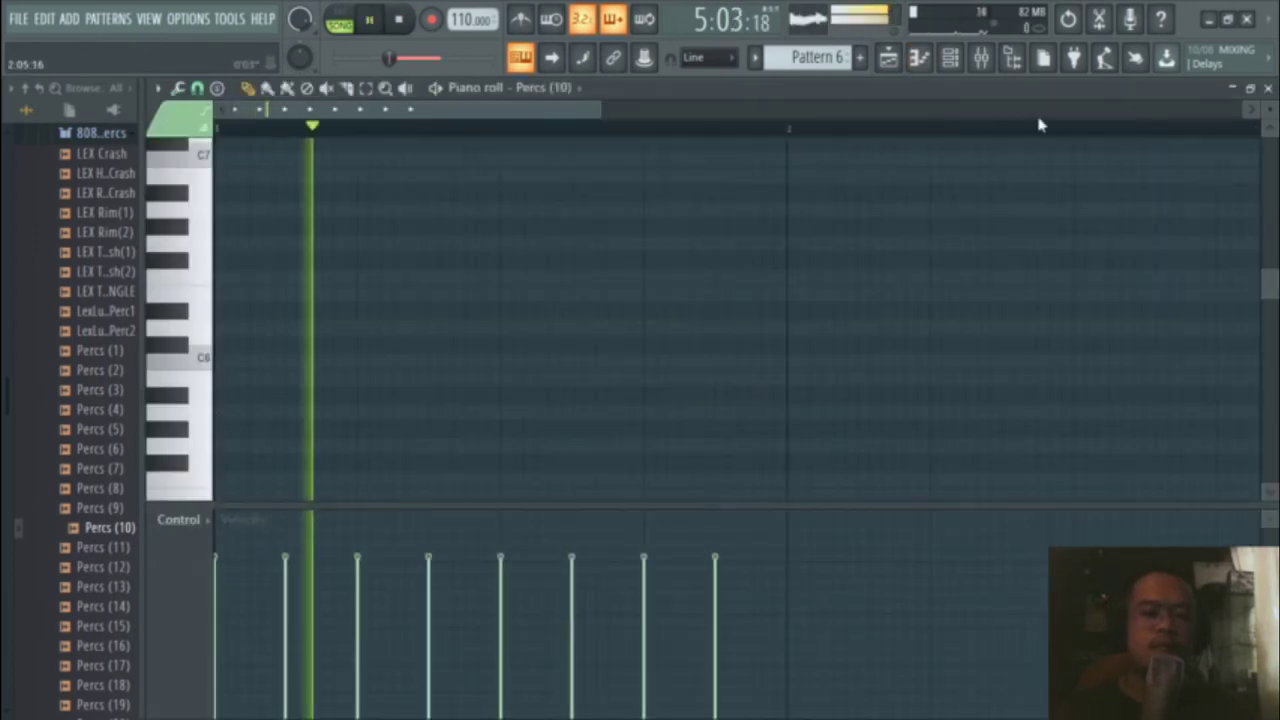
{"action": "scroll", "coordinate": [648, 306], "scroll_direction": "down", "scroll_amount": 10}
{"action": "scroll", "coordinate": [615, 306], "scroll_direction": "up", "scroll_amount": 2}
{"action": "key", "text": "space"}
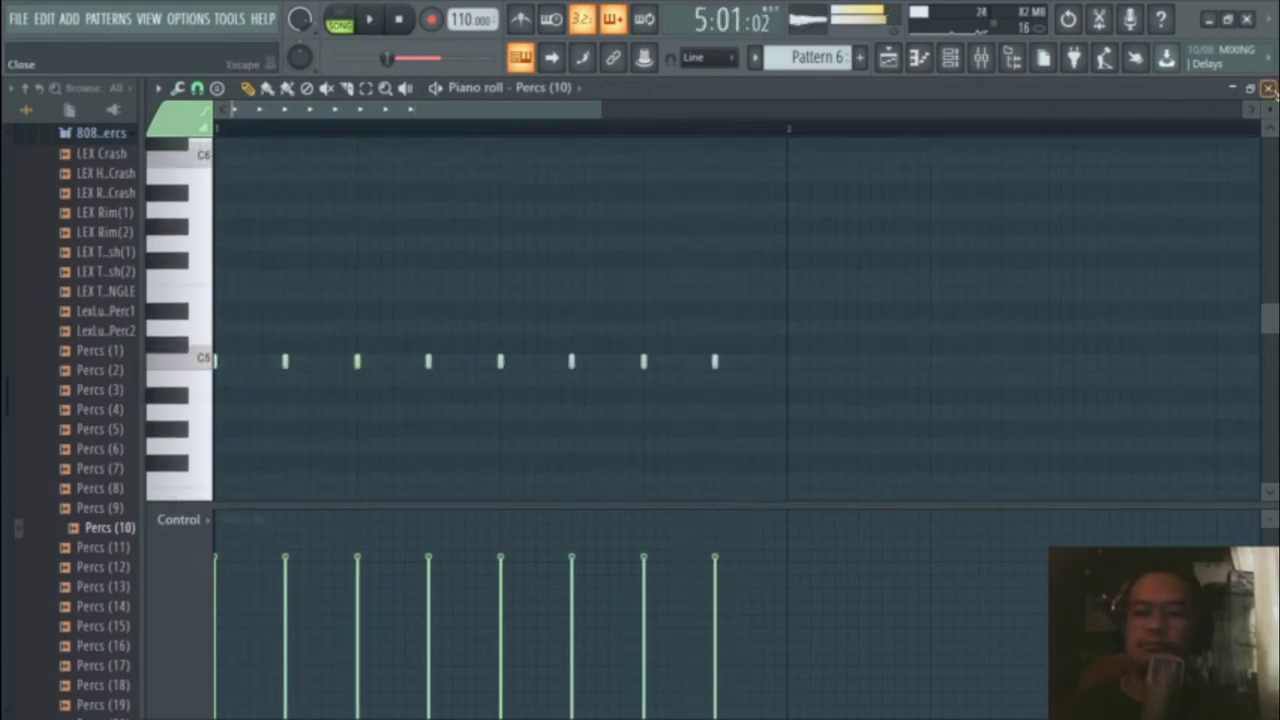
{"action": "left_click", "coordinate": [1267, 88]}
Step: Activate the remaining Percs (10) steps to fill all 16, and play the selection to hear the denser rhythm
{"action": "left_click", "coordinate": [682, 392]}
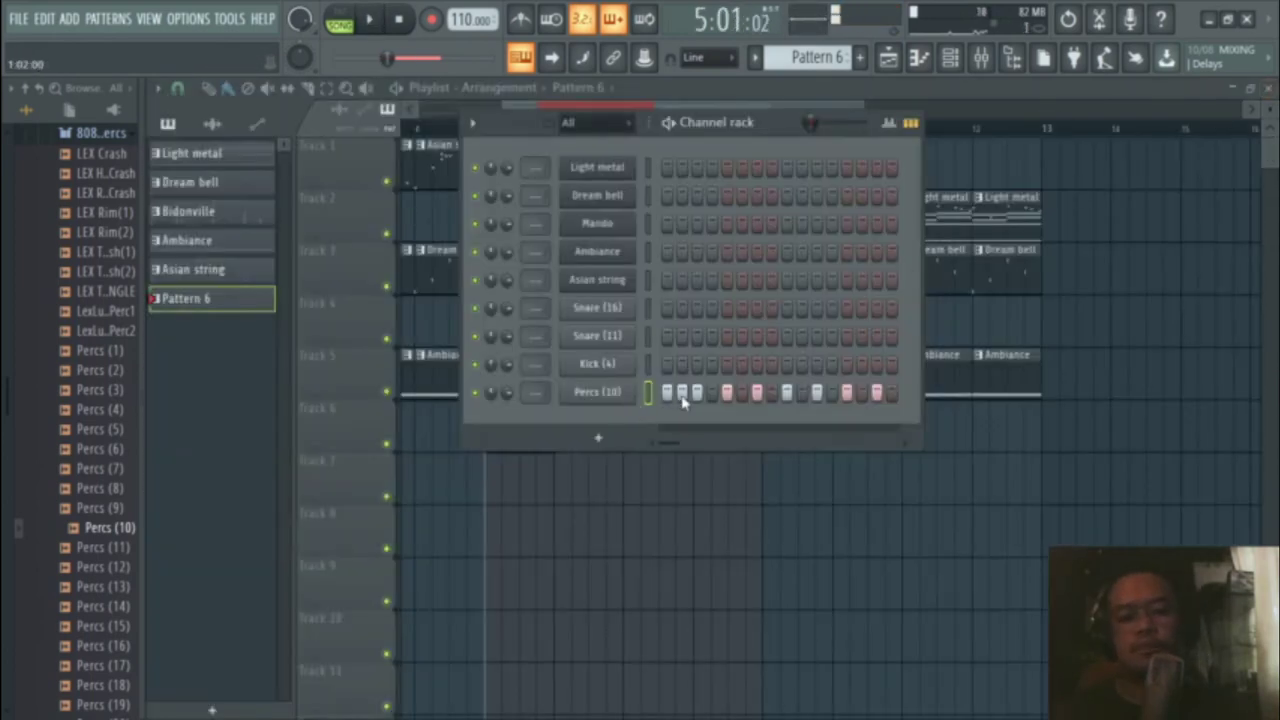
{"action": "key", "text": "space"}
{"action": "key", "text": "space"}
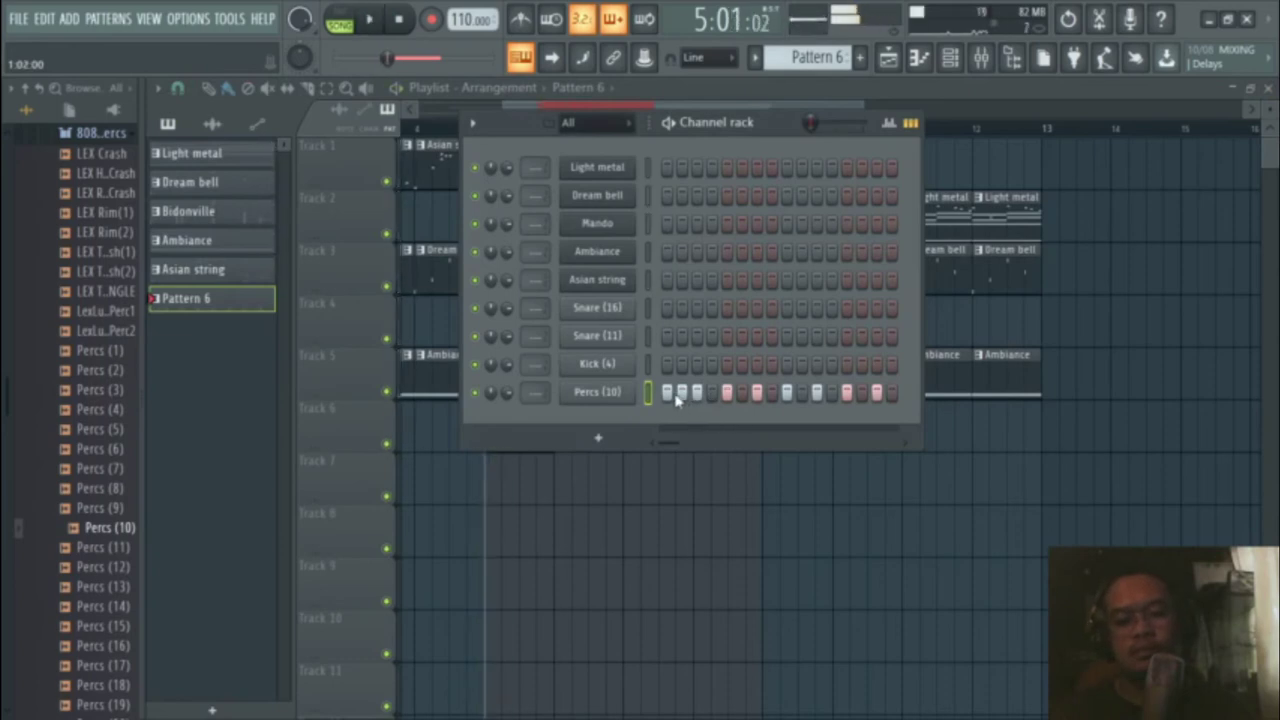
{"action": "key", "text": "space"}
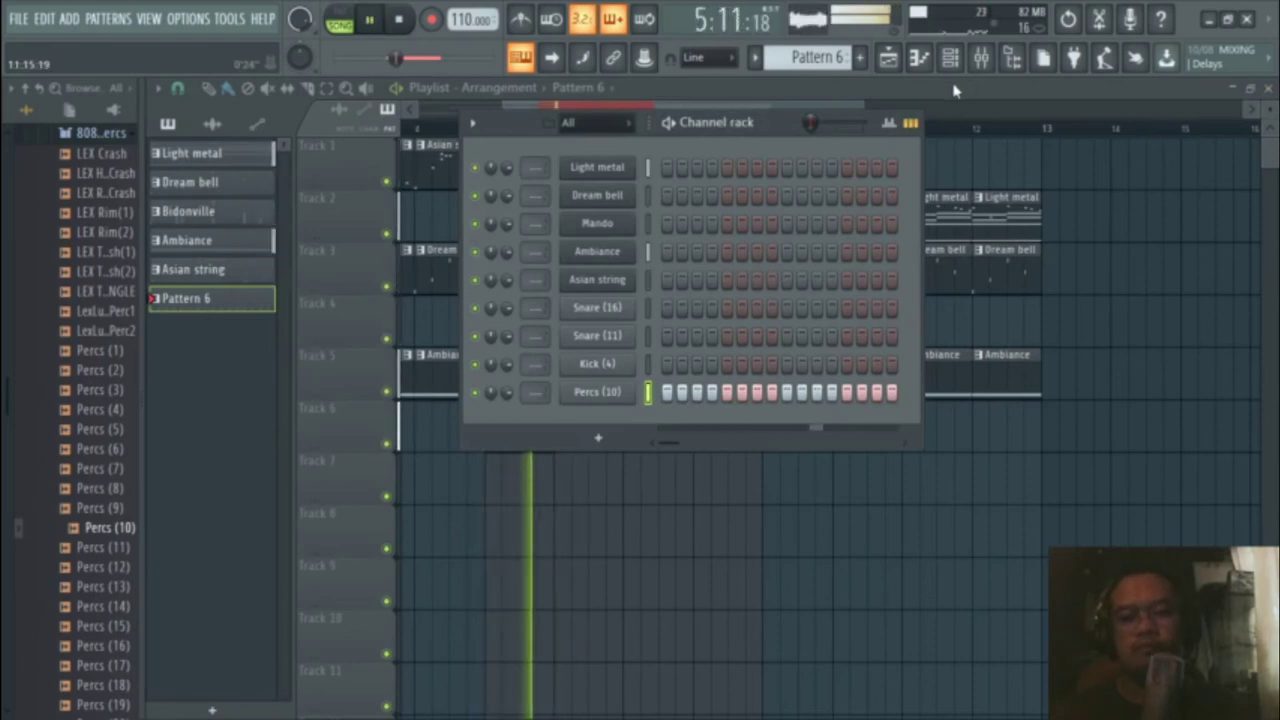
{"action": "key", "text": "space"}
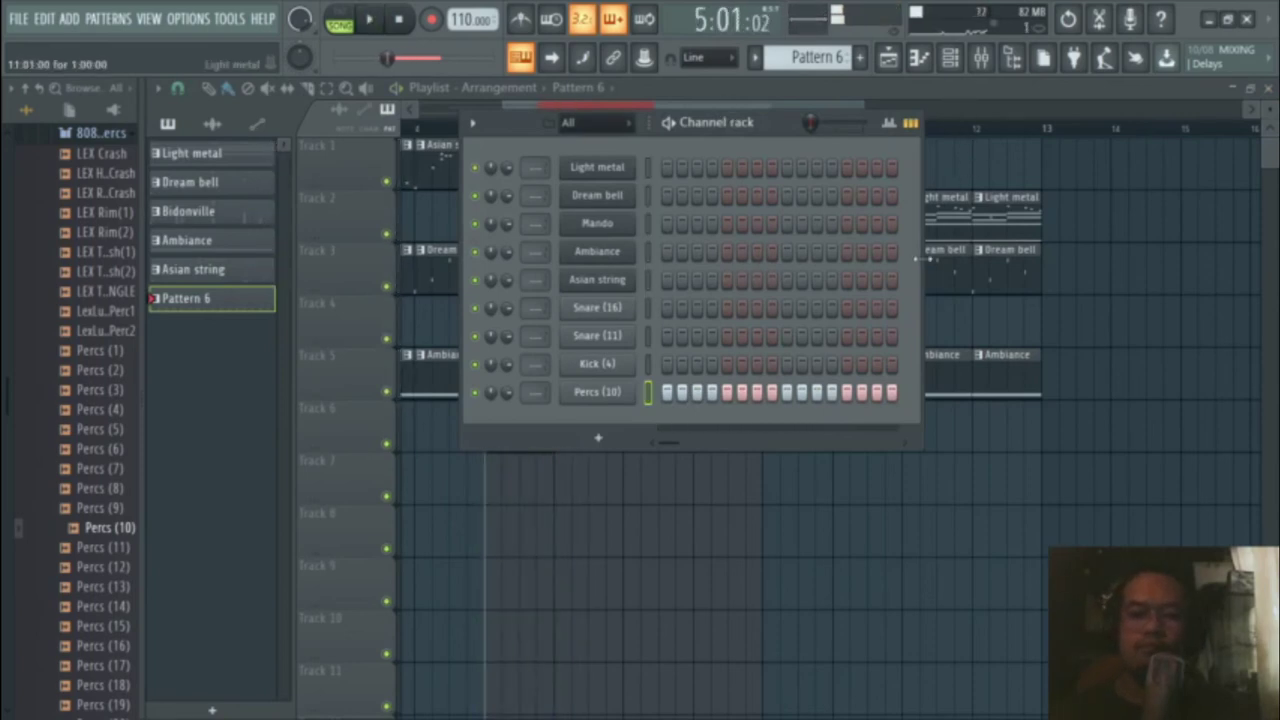
Step: Widen the channel rack, extend Pattern 6 to two bars, fill all 32 Percs (10) steps and play it
{"action": "left_click_drag", "start_coordinate": [916, 259], "coordinate": [1220, 262]}
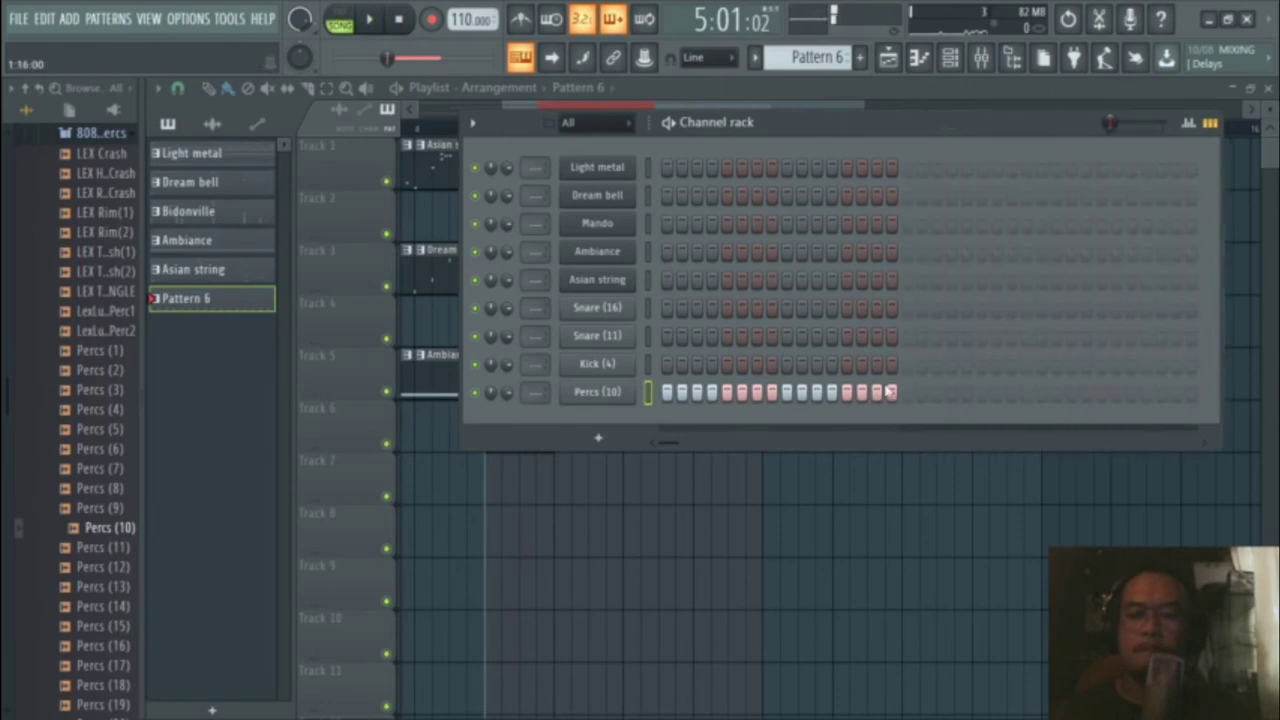
{"action": "left_click", "coordinate": [902, 396]}
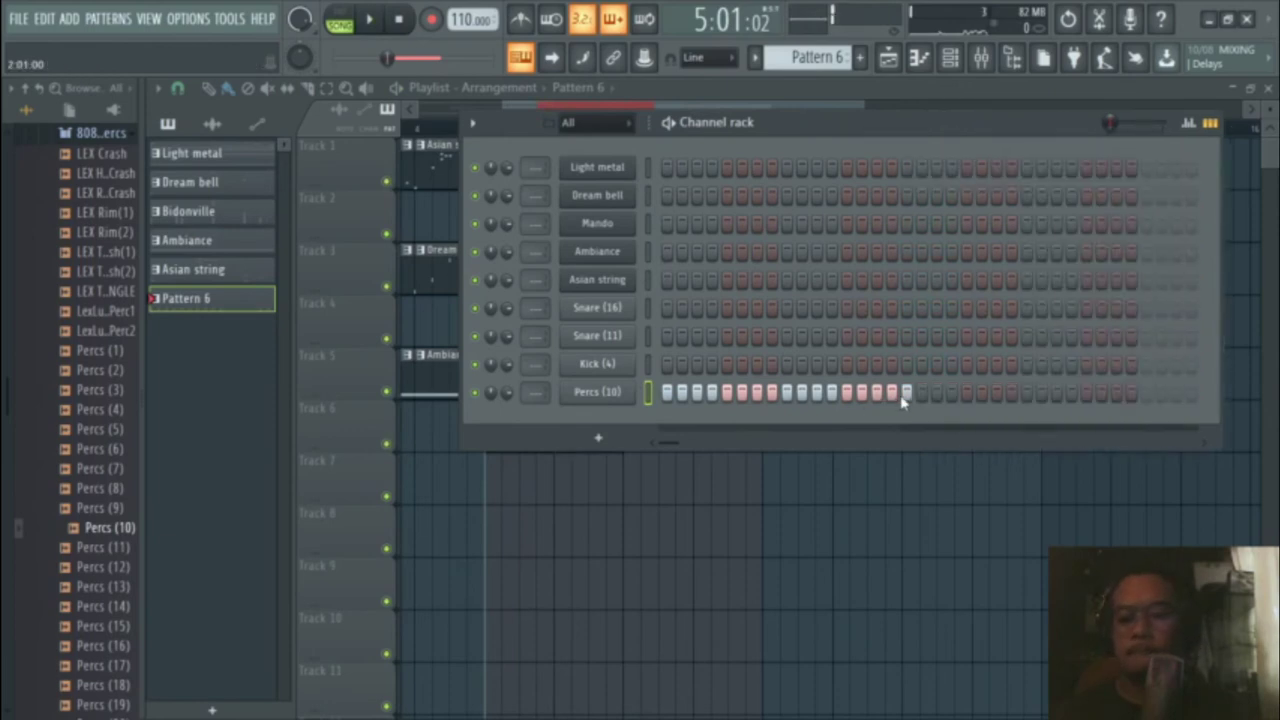
{"action": "right_click", "coordinate": [606, 392]}
{"action": "left_click", "coordinate": [880, 453]}
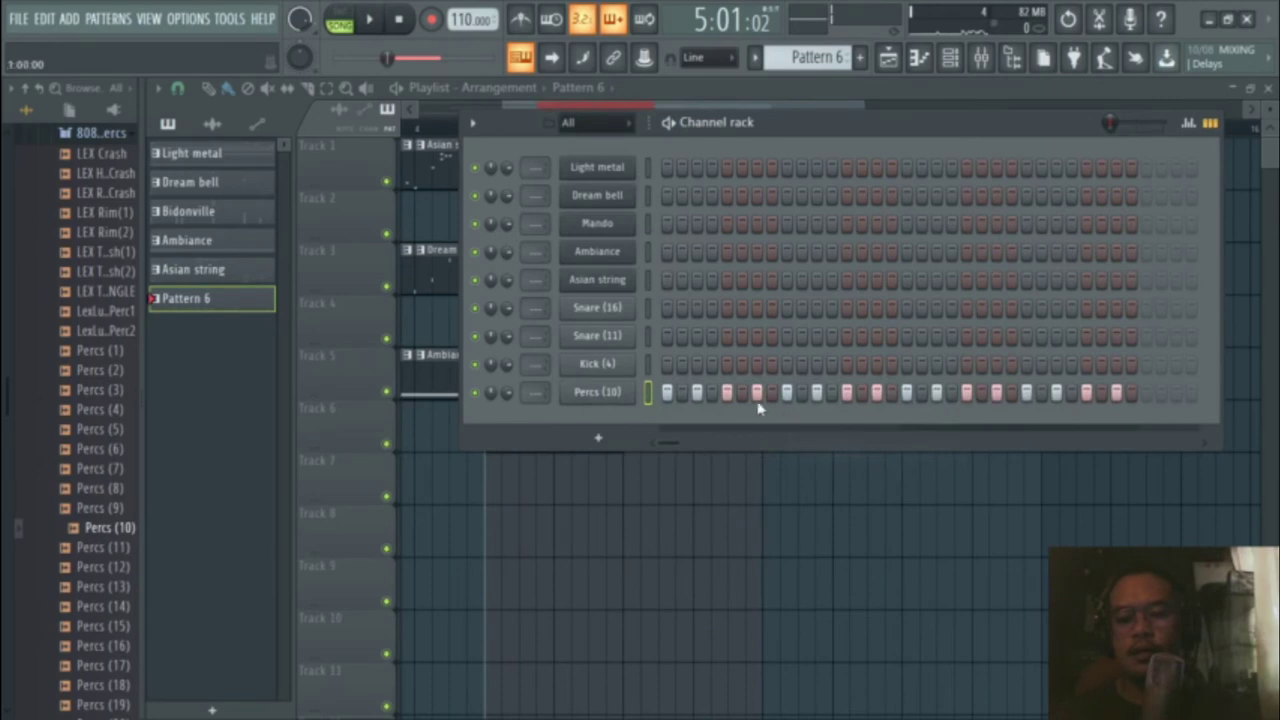
{"action": "key", "text": "space"}
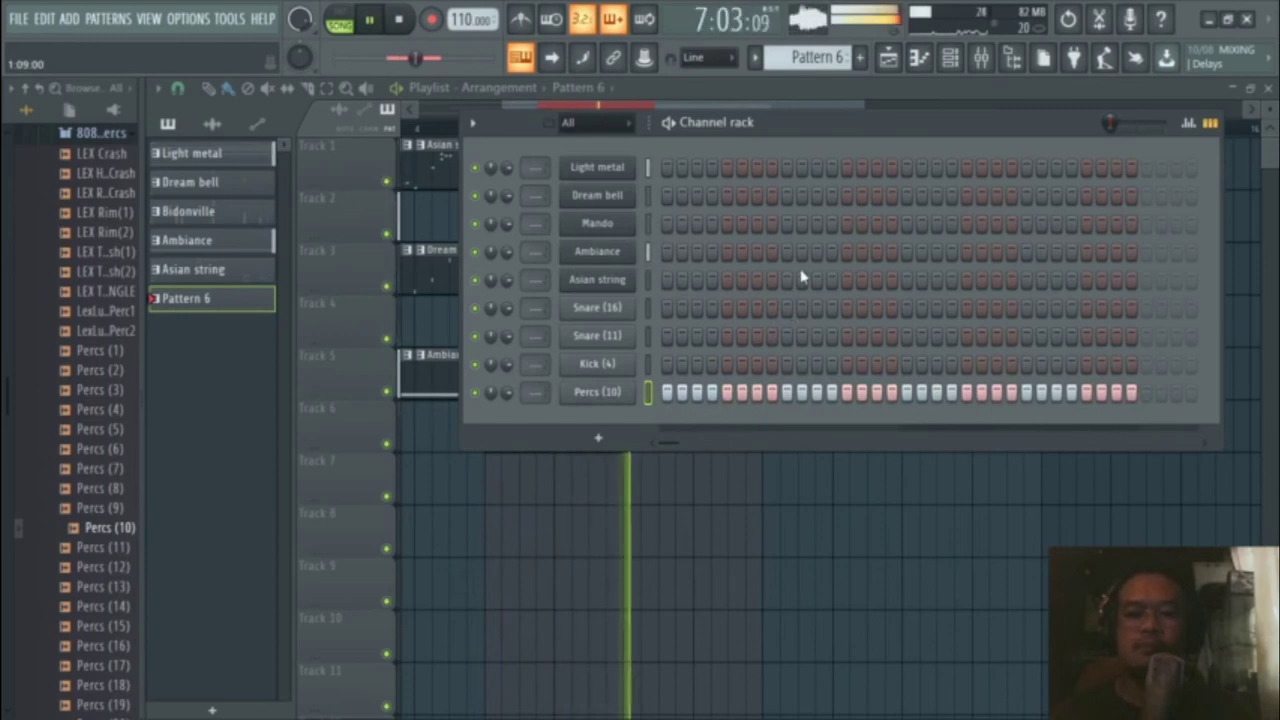
{"action": "key", "text": "space"}
Step: Try to duplicate the Pattern 6 clip to bar 9 and place an extra copy on Track 7
{"action": "key", "text": "F6"}
{"action": "left_click", "coordinate": [670, 457]}
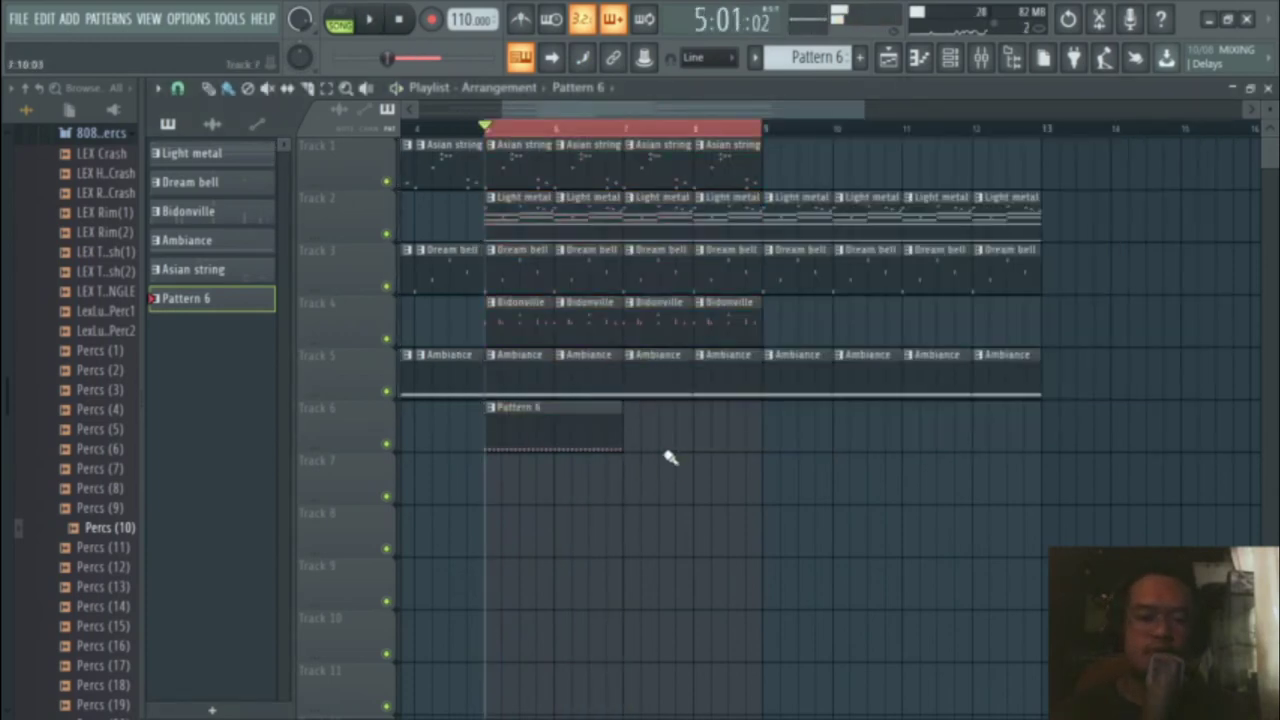
{"action": "left_click", "coordinate": [529, 443]}
{"action": "key", "text": "ctrl+b"}
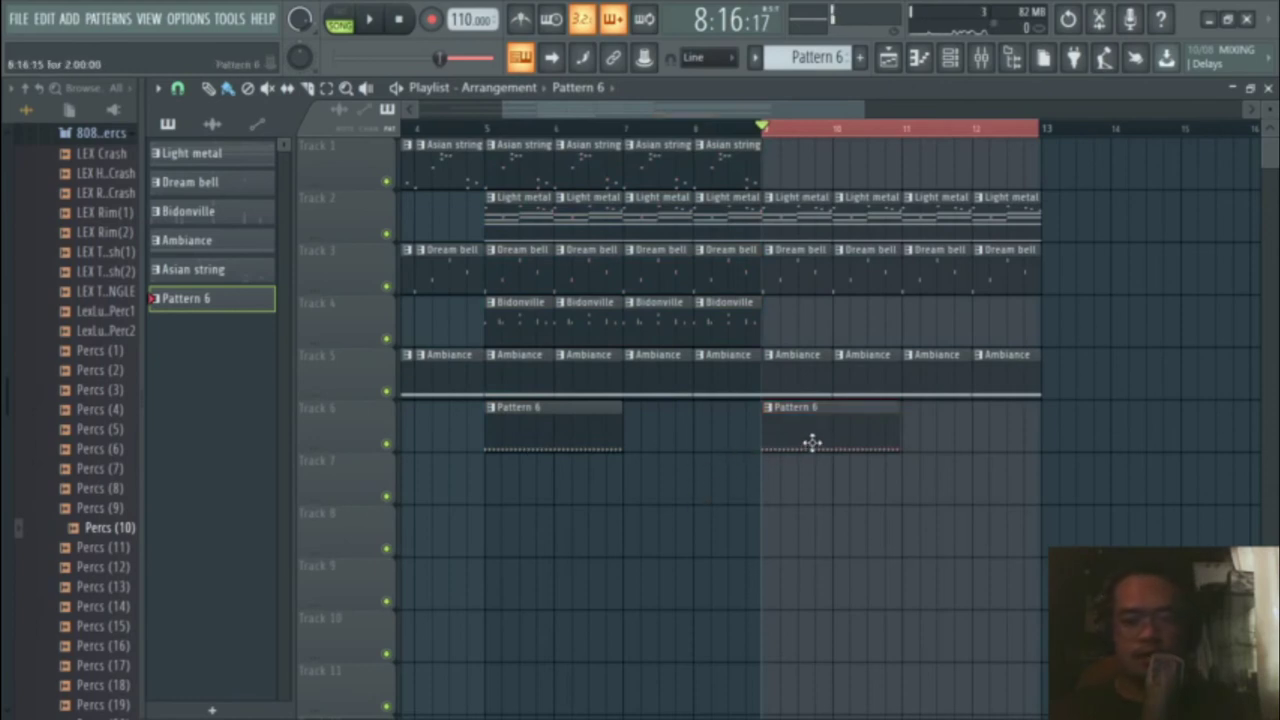
{"action": "left_click", "coordinate": [666, 479]}
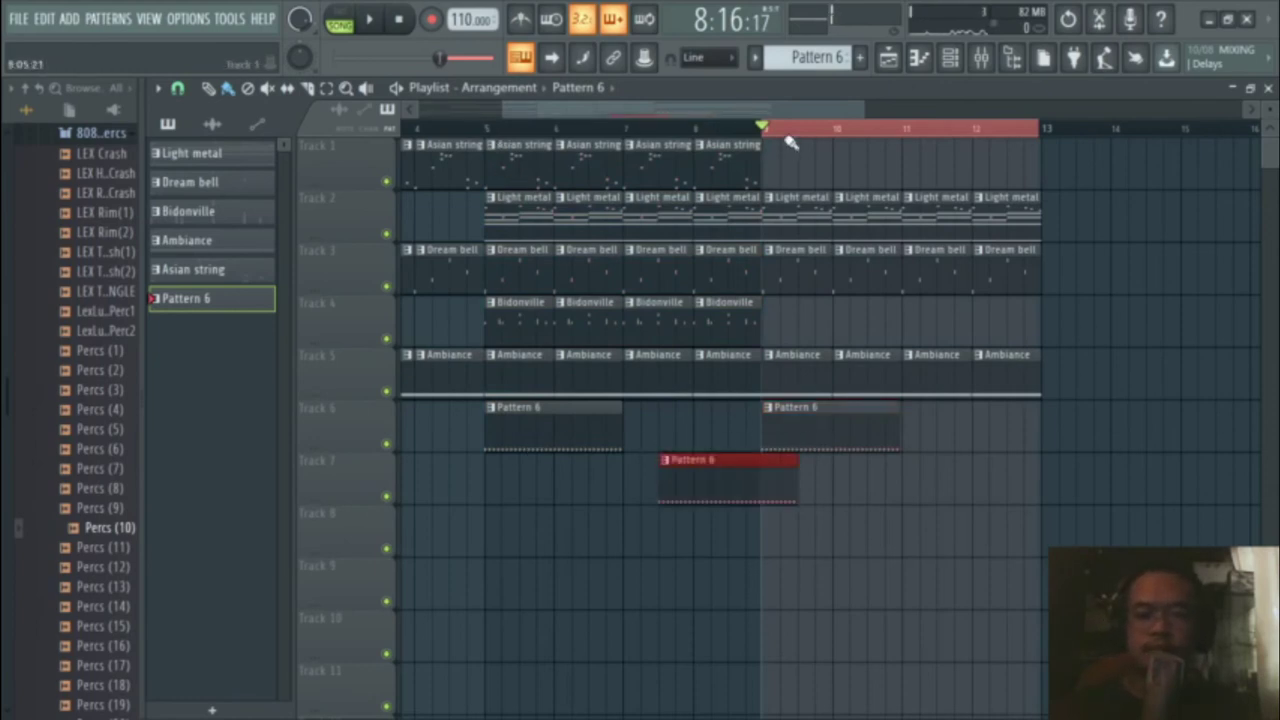
{"action": "right_click", "coordinate": [708, 475]}
Step: Clear the timeline selection, duplicate Pattern 6 to bars 7 and 8 on Track 6, and remove the copy at bar 9
{"action": "mouse_move", "coordinate": [768, 134]}
{"action": "left_mouse_down"}
{"action": "mouse_move", "coordinate": [879, 136]}
{"action": "mouse_move", "coordinate": [766, 138]}
{"action": "left_mouse_up"}
{"action": "left_click_drag", "start_coordinate": [665, 443], "coordinate": [597, 450]}
{"action": "key", "text": "ctrl+b"}
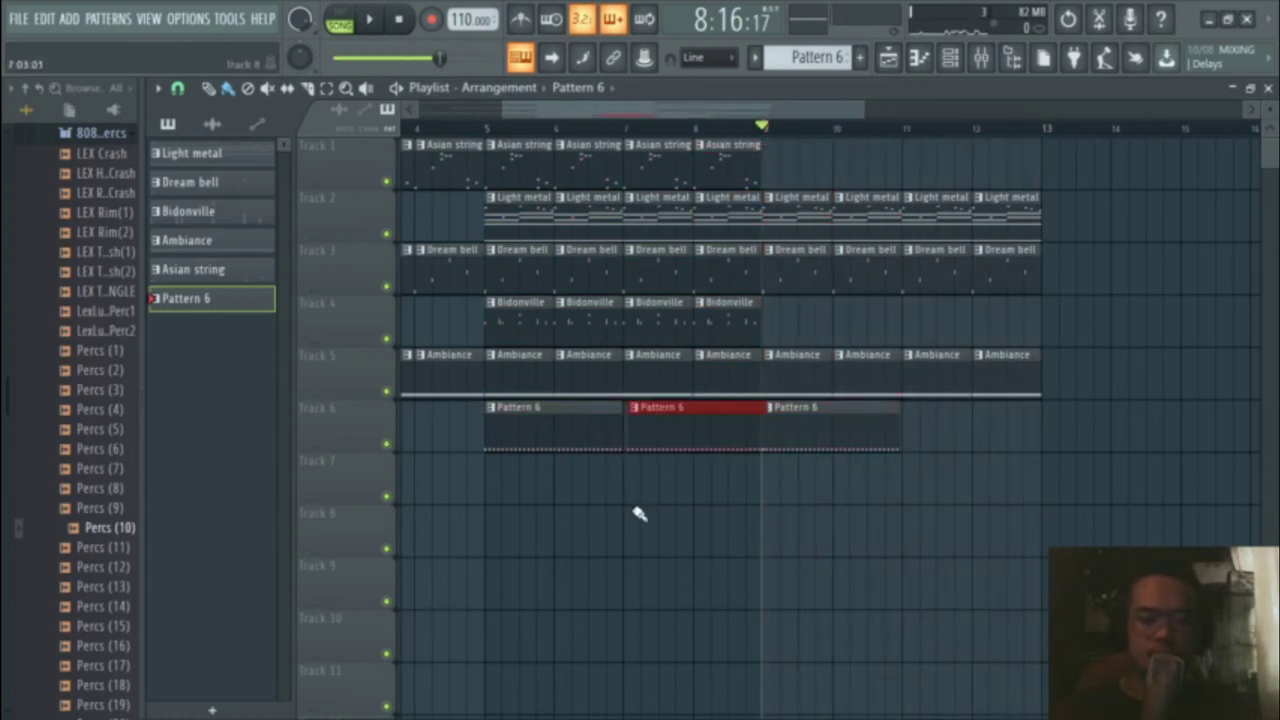
{"action": "scroll", "coordinate": [640, 514], "scroll_direction": "up", "scroll_amount": 4}
{"action": "scroll", "coordinate": [606, 514], "scroll_direction": "up", "scroll_amount": 3}
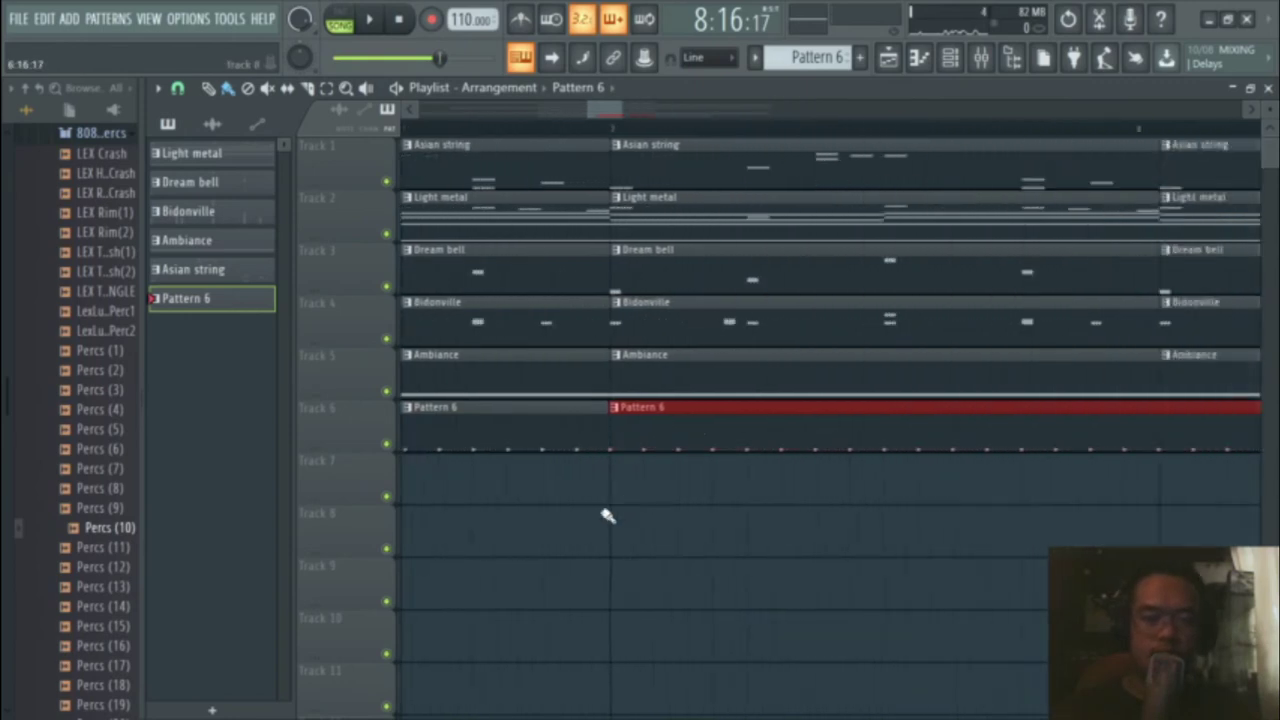
{"action": "scroll", "coordinate": [691, 534], "scroll_direction": "down", "scroll_amount": 3}
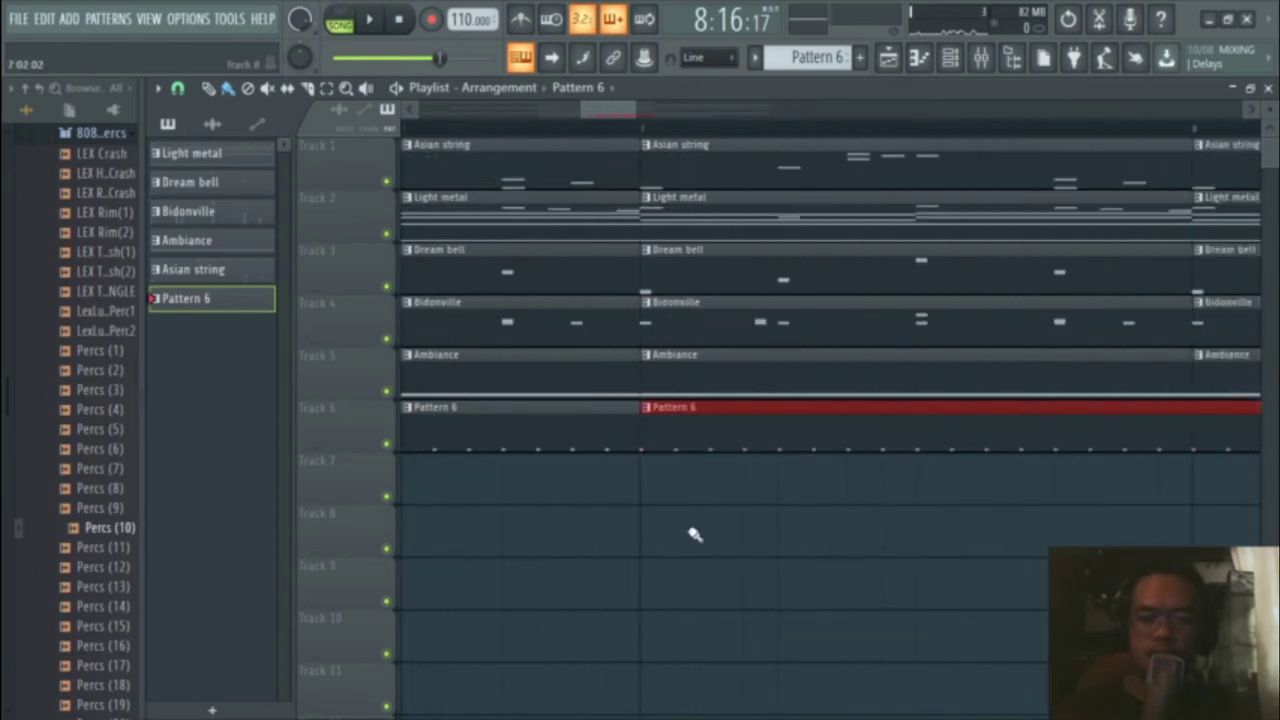
{"action": "right_click", "coordinate": [1043, 420]}
{"action": "scroll", "coordinate": [560, 518], "scroll_direction": "down", "scroll_amount": 4}
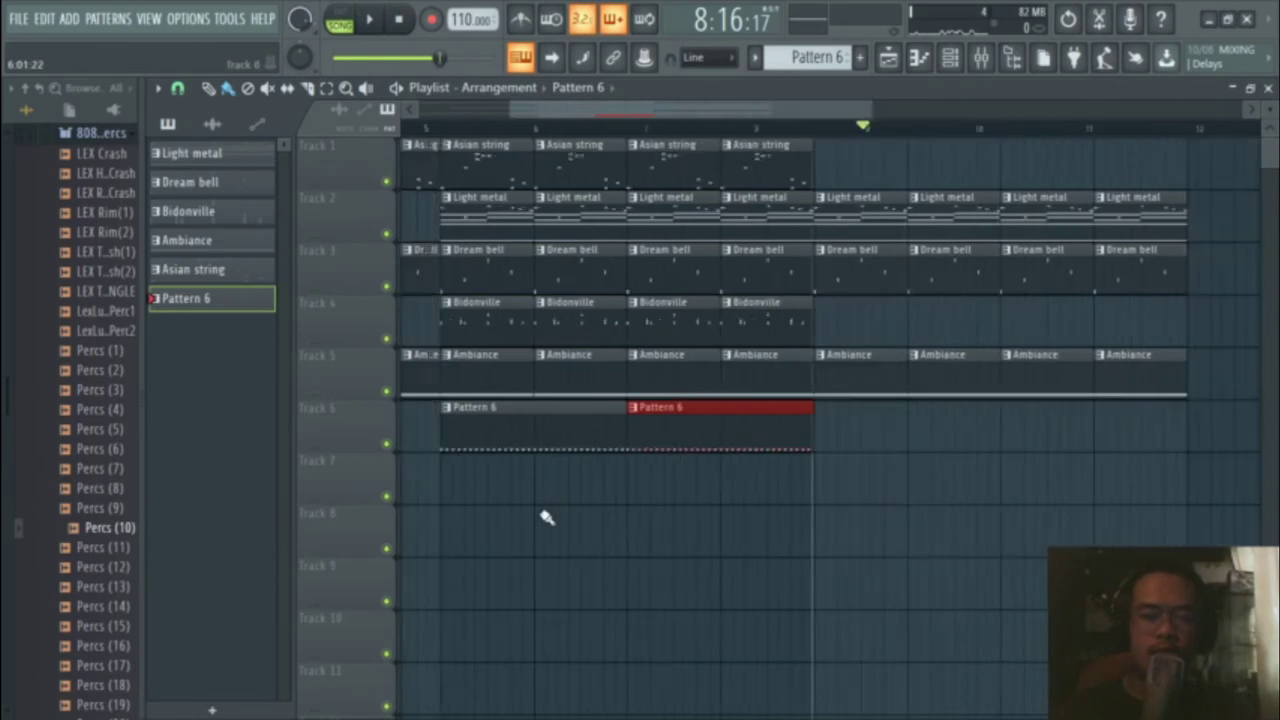
Step: Play the song from around bar 5 with the channel rack open to review the percussion
{"action": "left_click", "coordinate": [486, 129]}
{"action": "key", "text": "space"}
{"action": "left_click", "coordinate": [951, 58]}
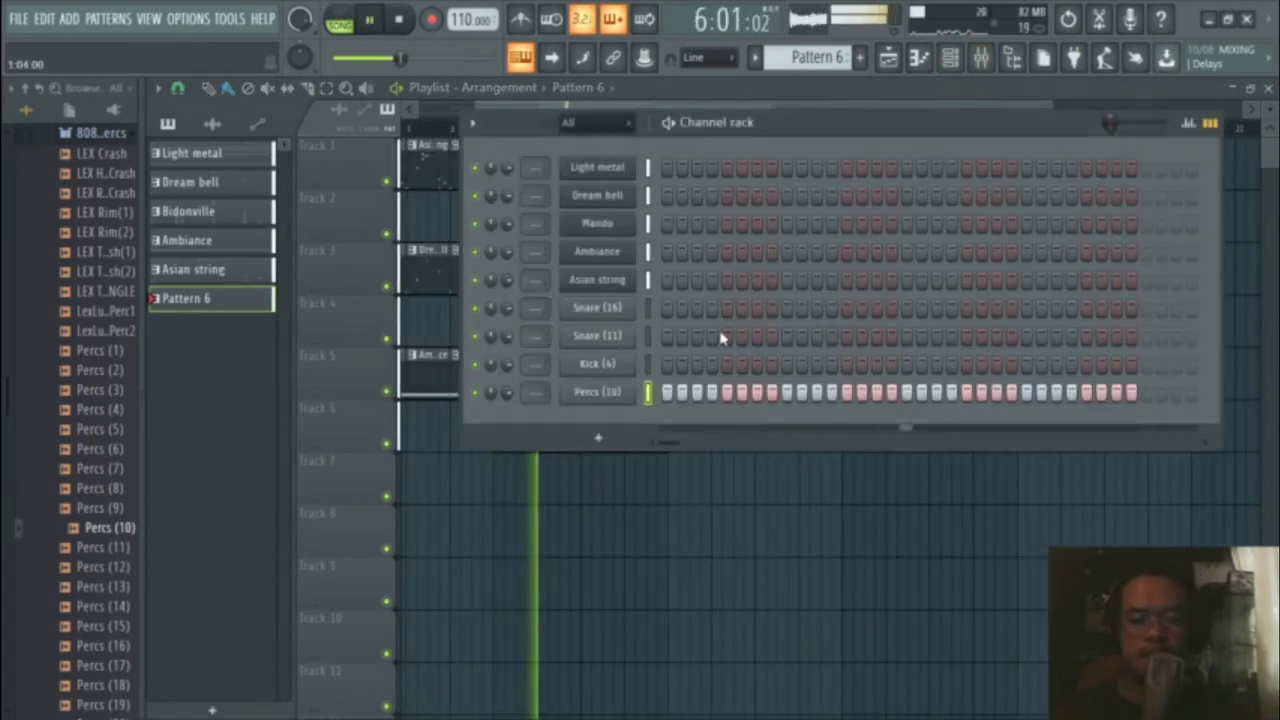
{"action": "key", "text": "space"}
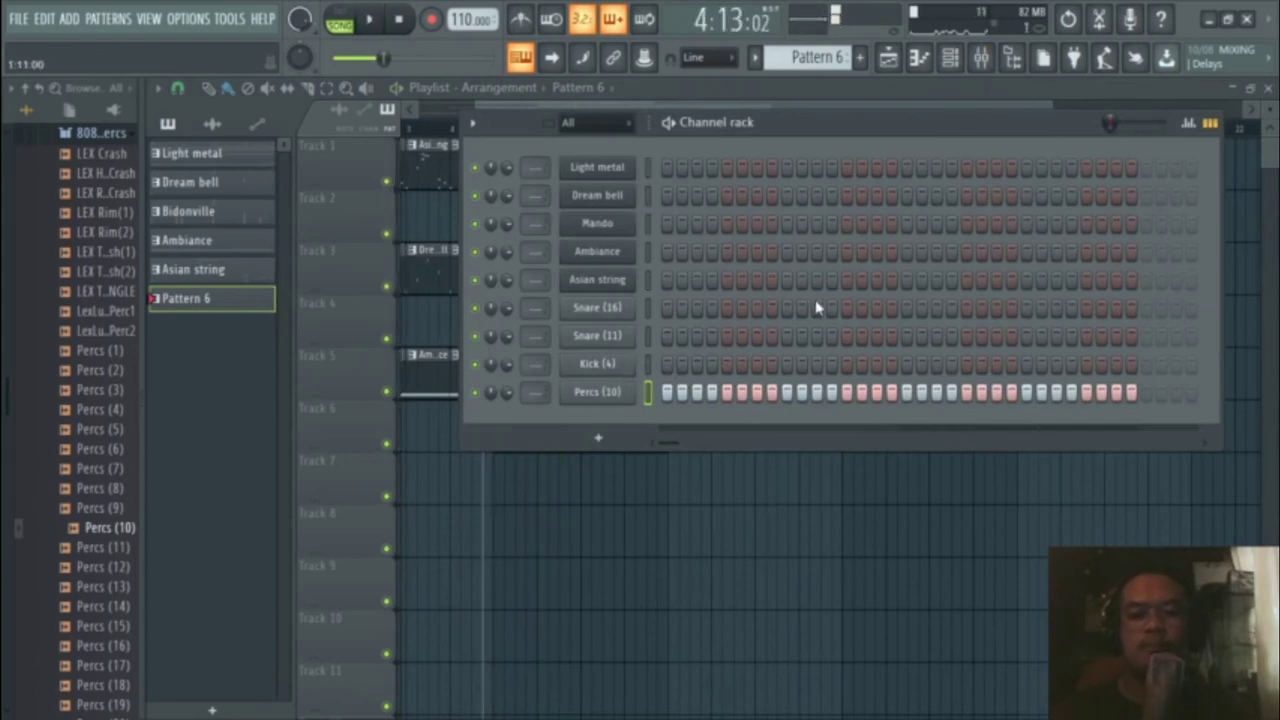
Step: Place Snare (16) and Snare (11) hits on steps 9 and 25 of Pattern 6 during playback
{"action": "key", "text": "space"}
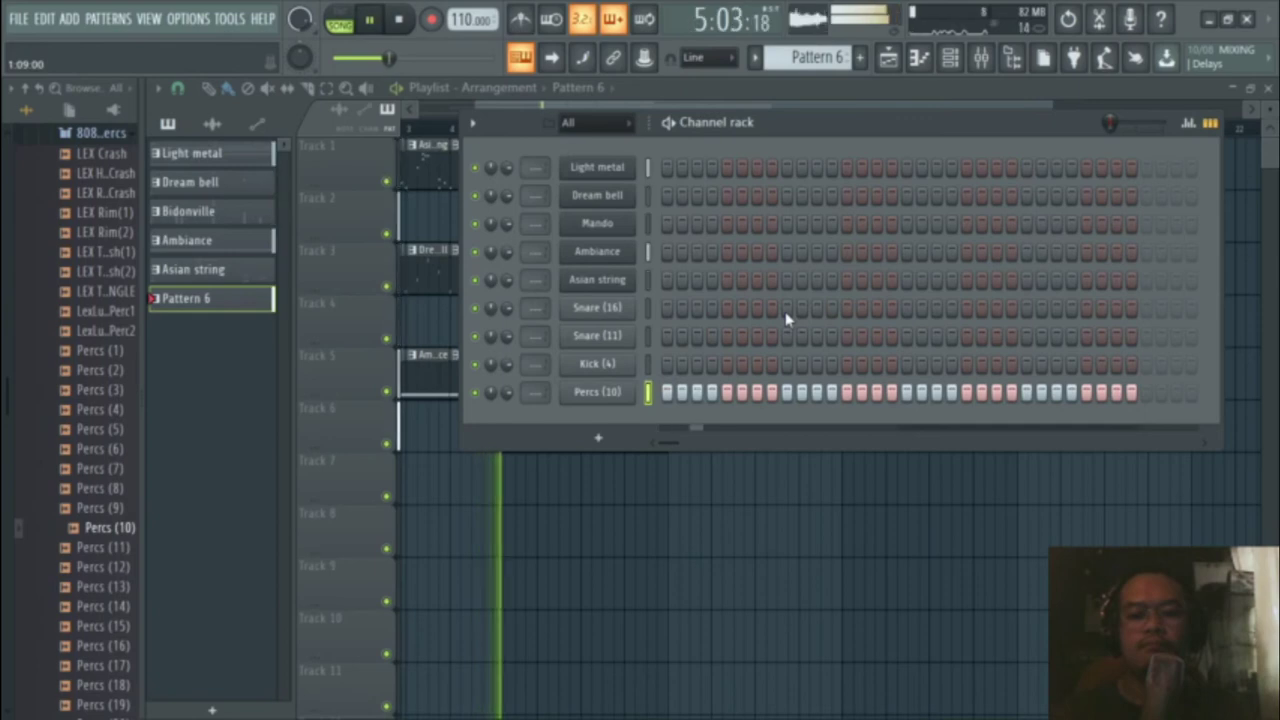
{"action": "left_click", "coordinate": [786, 310]}
{"action": "left_click", "coordinate": [786, 336]}
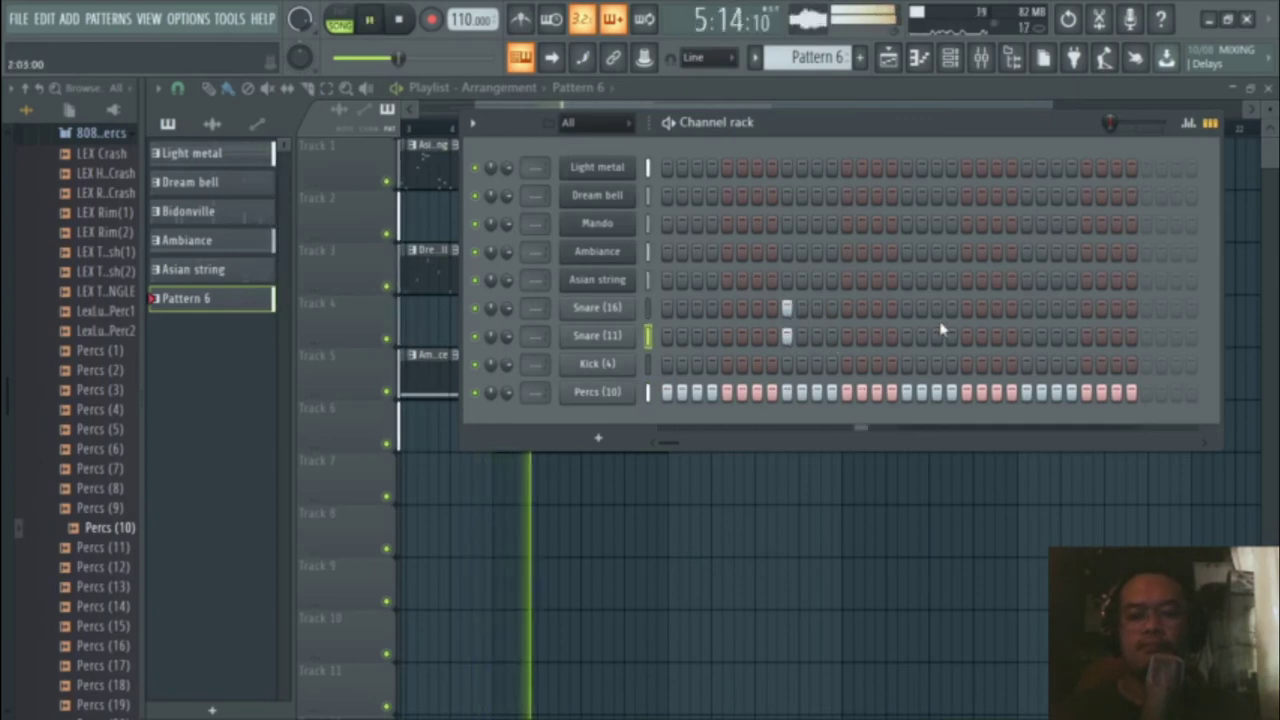
{"action": "left_click", "coordinate": [1026, 308]}
{"action": "left_click", "coordinate": [1026, 336]}
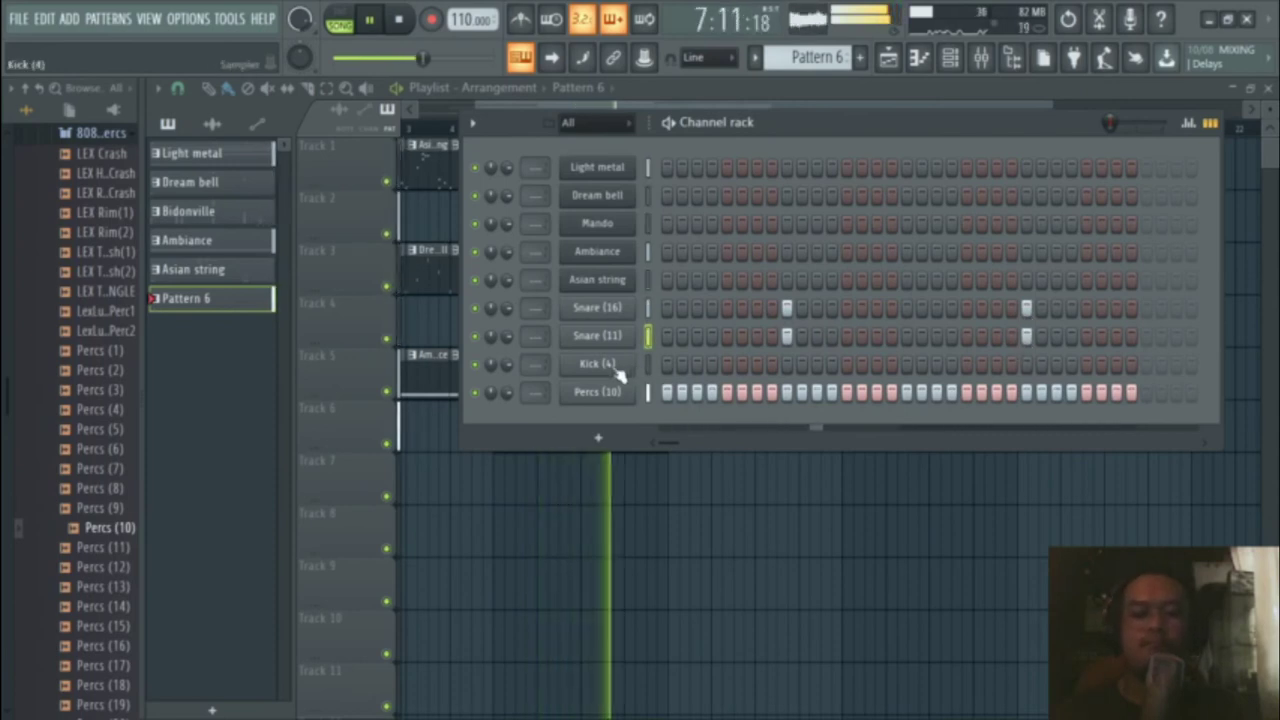
Step: Place Kick (4) hits on steps 1, 17, 27 and 31, and switch playback to pattern mode
{"action": "left_click", "coordinate": [666, 364]}
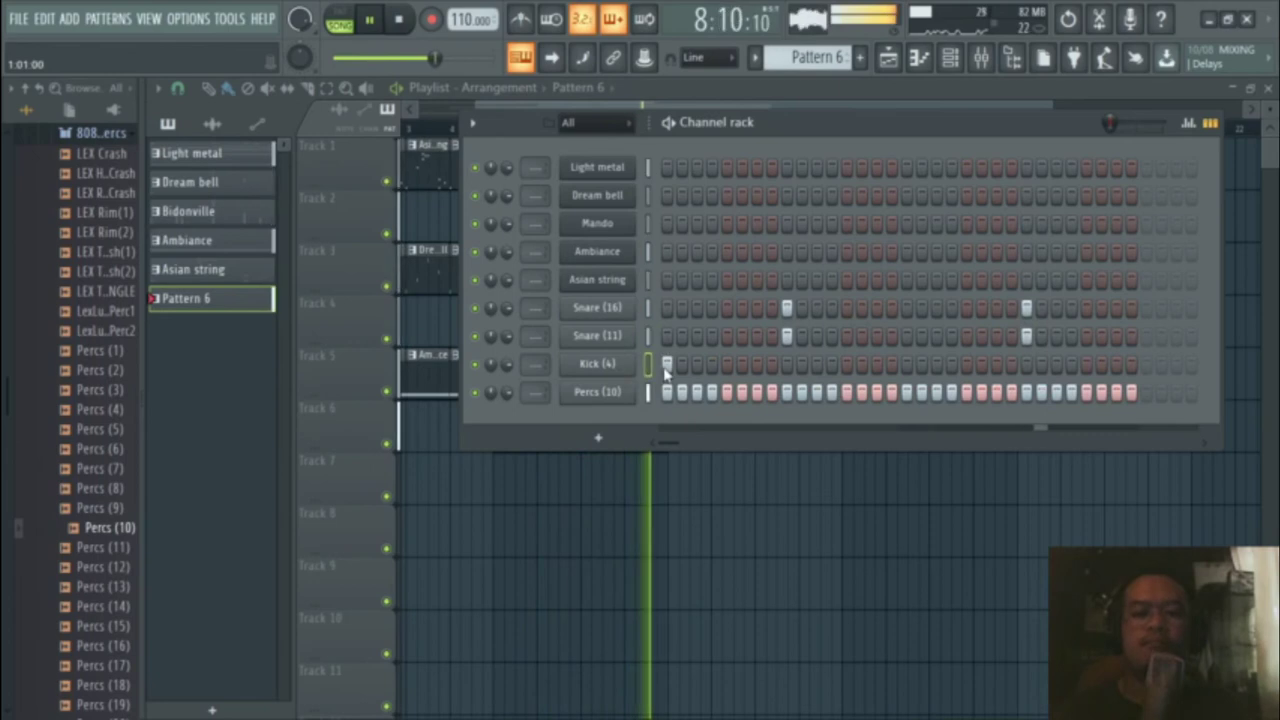
{"action": "key", "text": "l"}
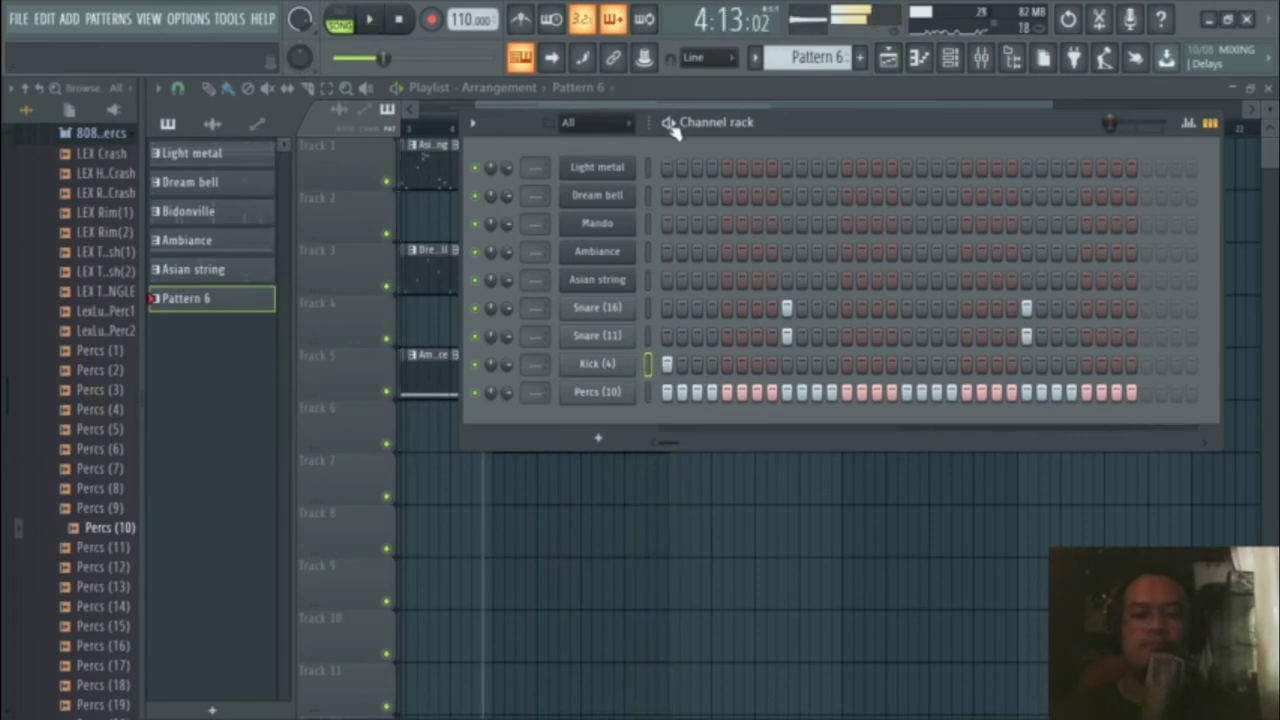
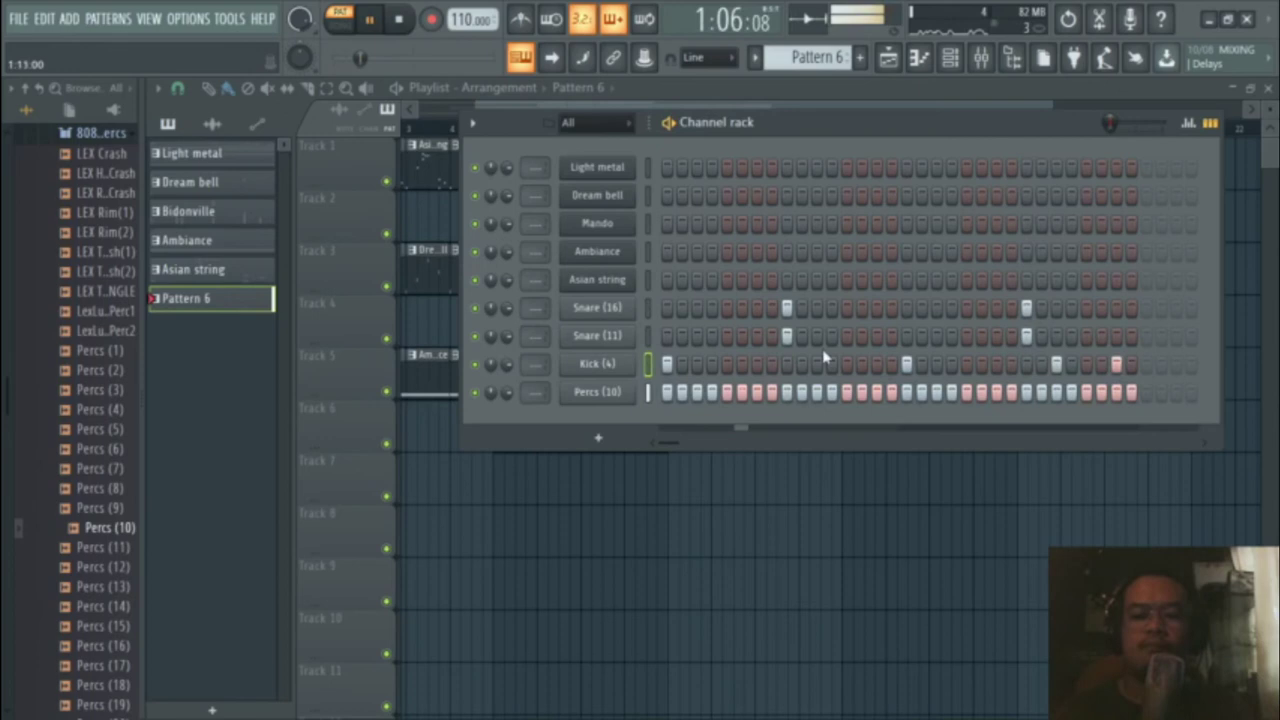
{"action": "right_click", "coordinate": [597, 379]}
{"action": "left_click", "coordinate": [700, 381]}
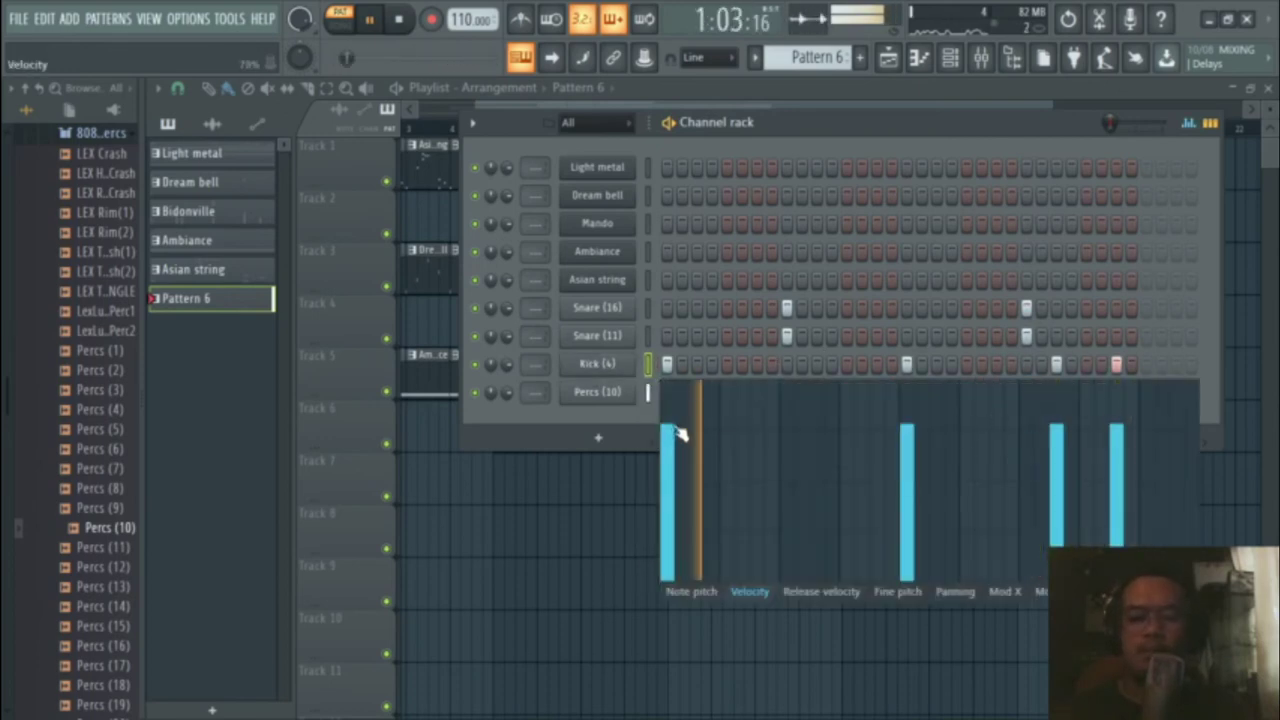
{"action": "right_click", "coordinate": [628, 365]}
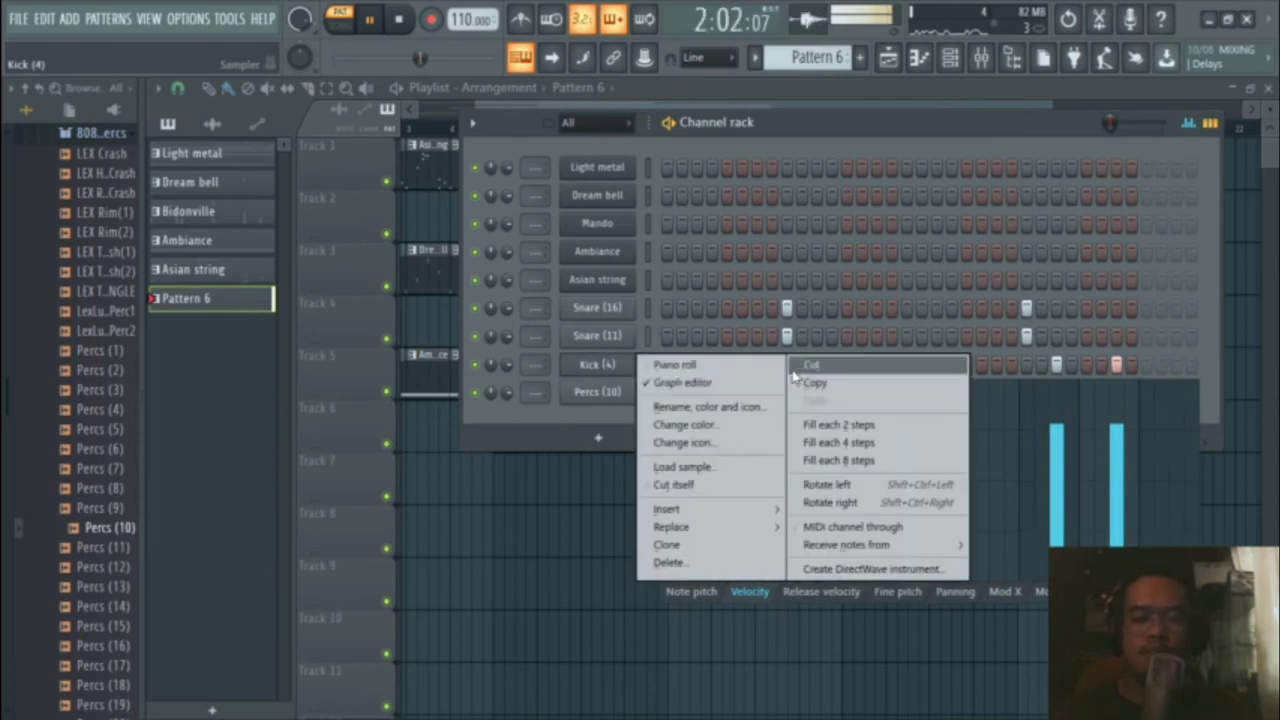
{"action": "left_click", "coordinate": [810, 382]}
Step: Raise the velocity of all Kick (4) notes to maximum in the piano roll and play the pattern
{"action": "right_click", "coordinate": [628, 364]}
{"action": "left_click", "coordinate": [675, 364]}
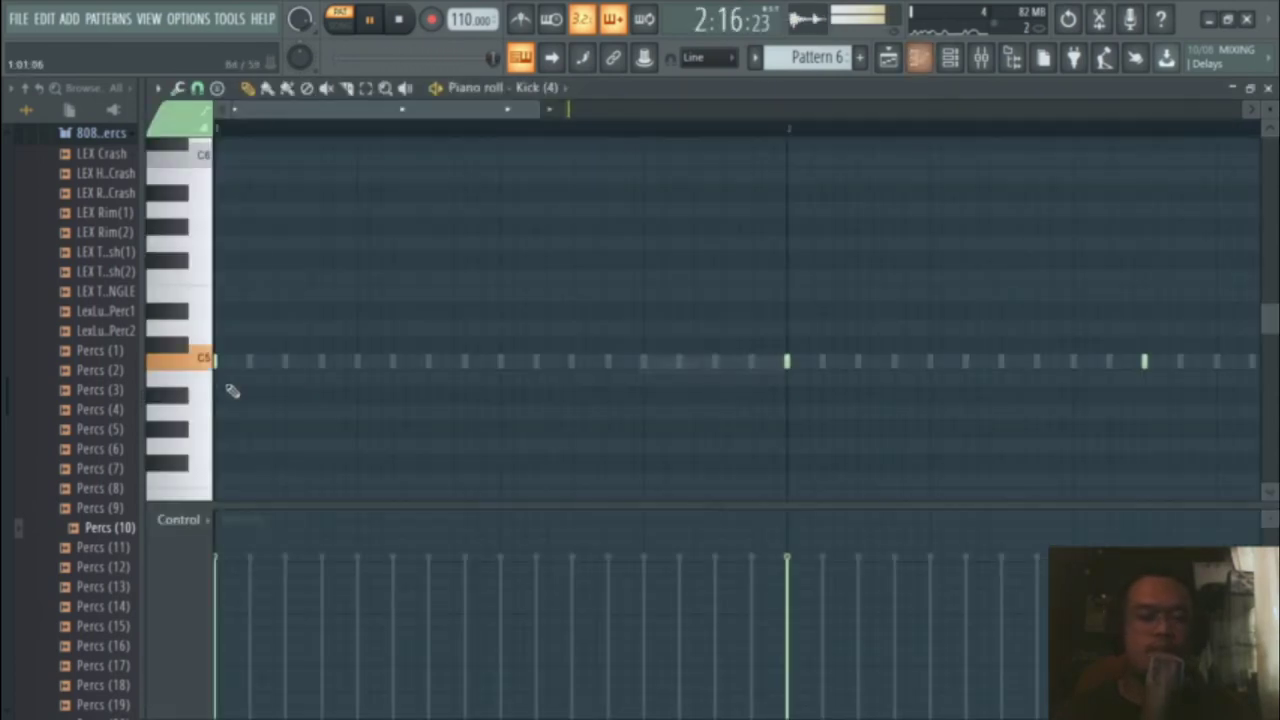
{"action": "left_click_drag", "start_coordinate": [229, 514], "coordinate": [1204, 514]}
{"action": "scroll", "coordinate": [751, 377], "scroll_direction": "down", "scroll_amount": 2}
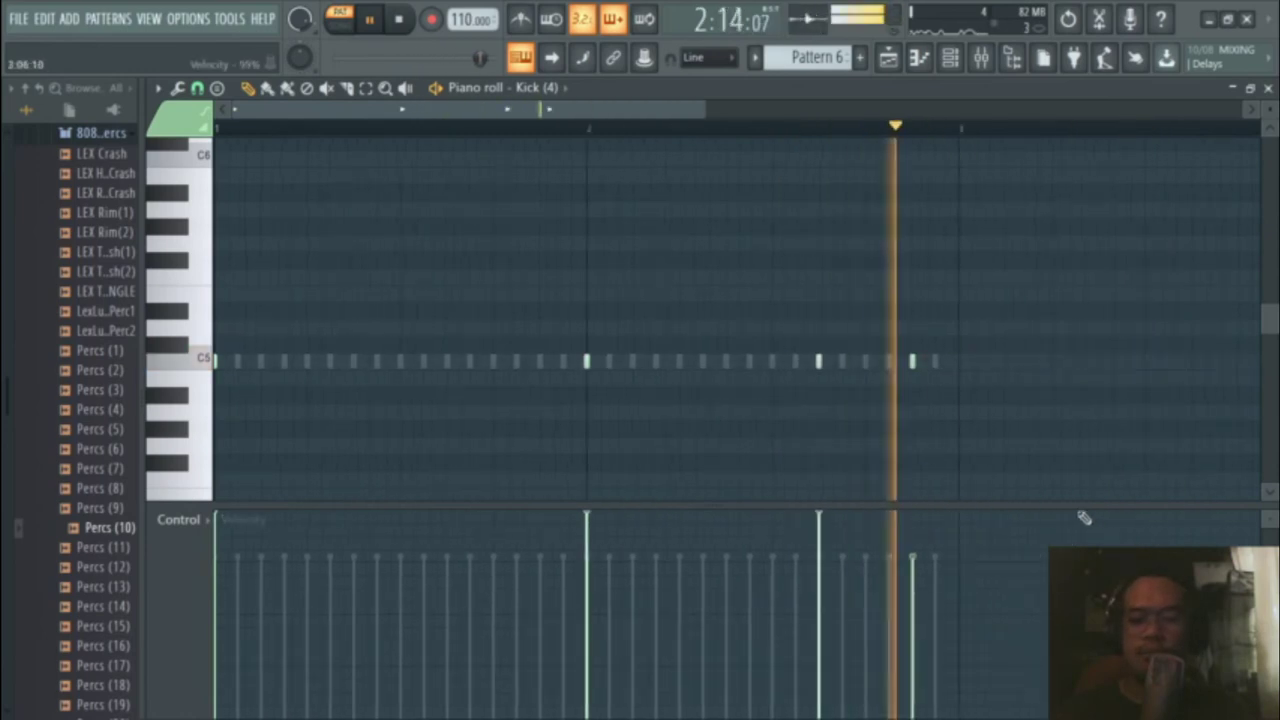
{"action": "left_click_drag", "start_coordinate": [914, 557], "coordinate": [914, 480]}
{"action": "key", "text": "space"}
{"action": "key", "text": "space"}
{"action": "key", "text": "space"}
Step: Try an extra C5 note for Kick (4) at step 9 of the first bar and play the pattern with it
{"action": "left_click", "coordinate": [401, 362]}
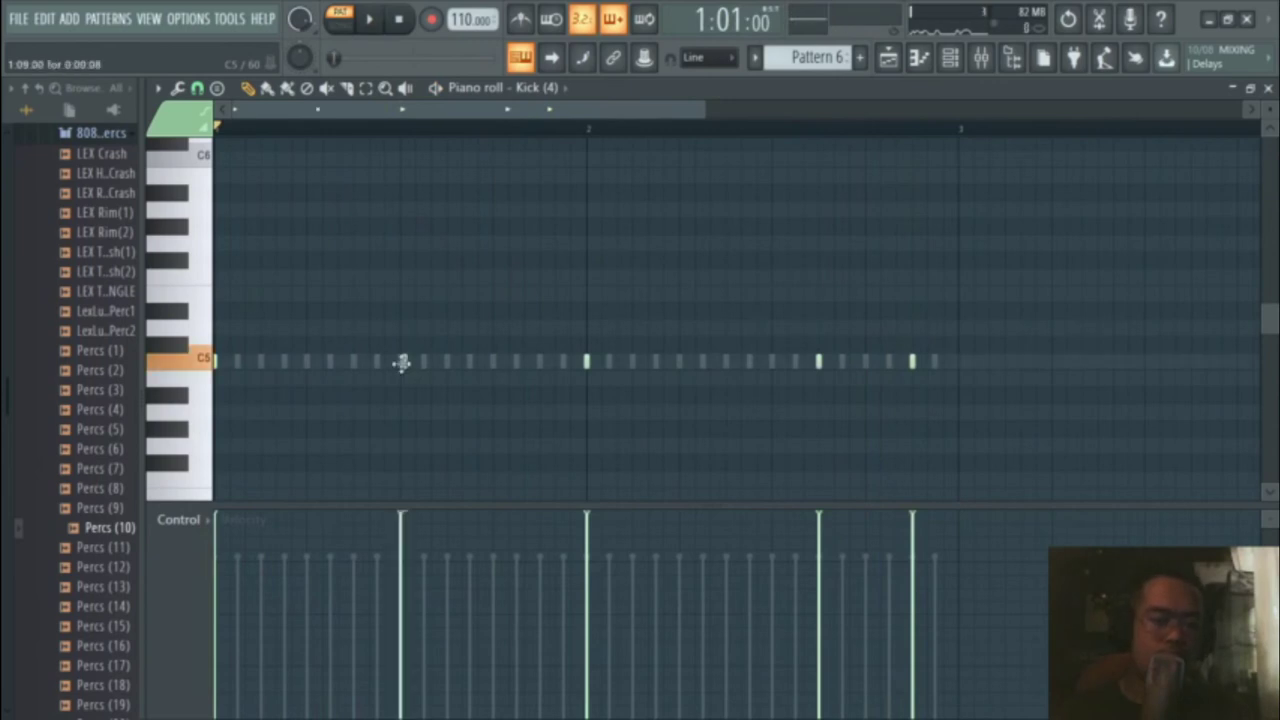
{"action": "left_click", "coordinate": [401, 362]}
{"action": "key", "text": "space"}
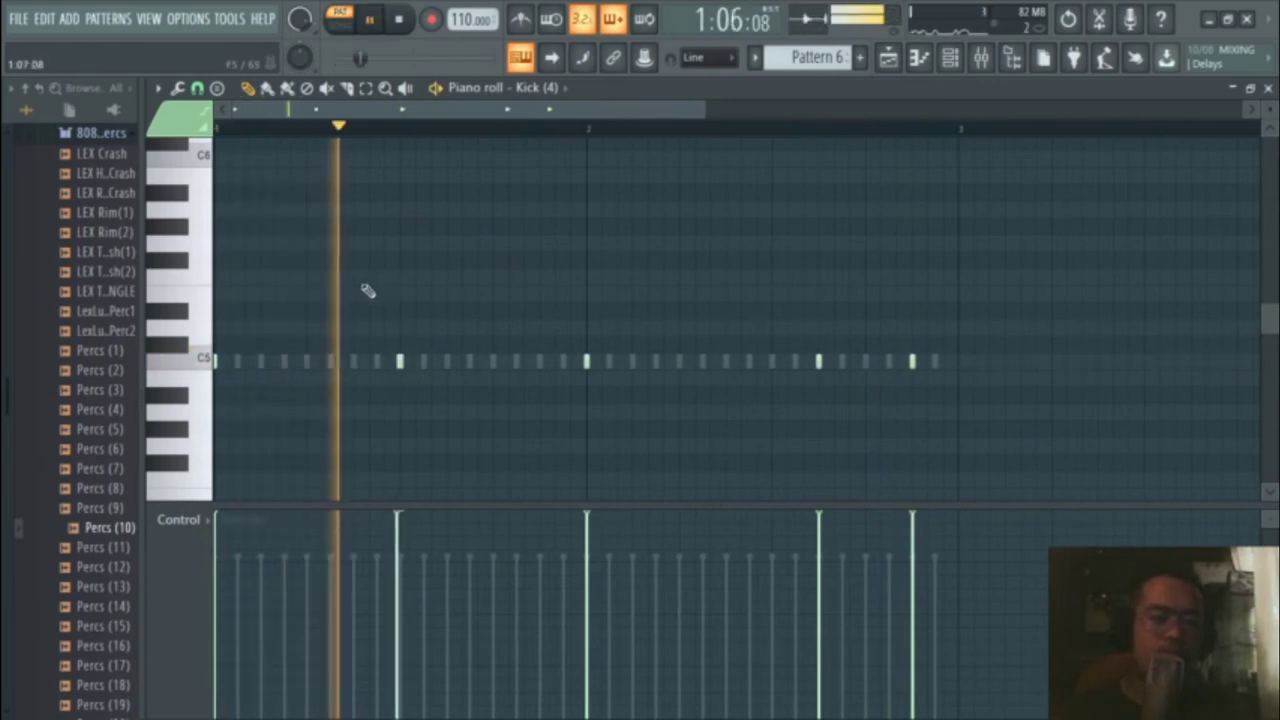
{"action": "key", "text": "space"}
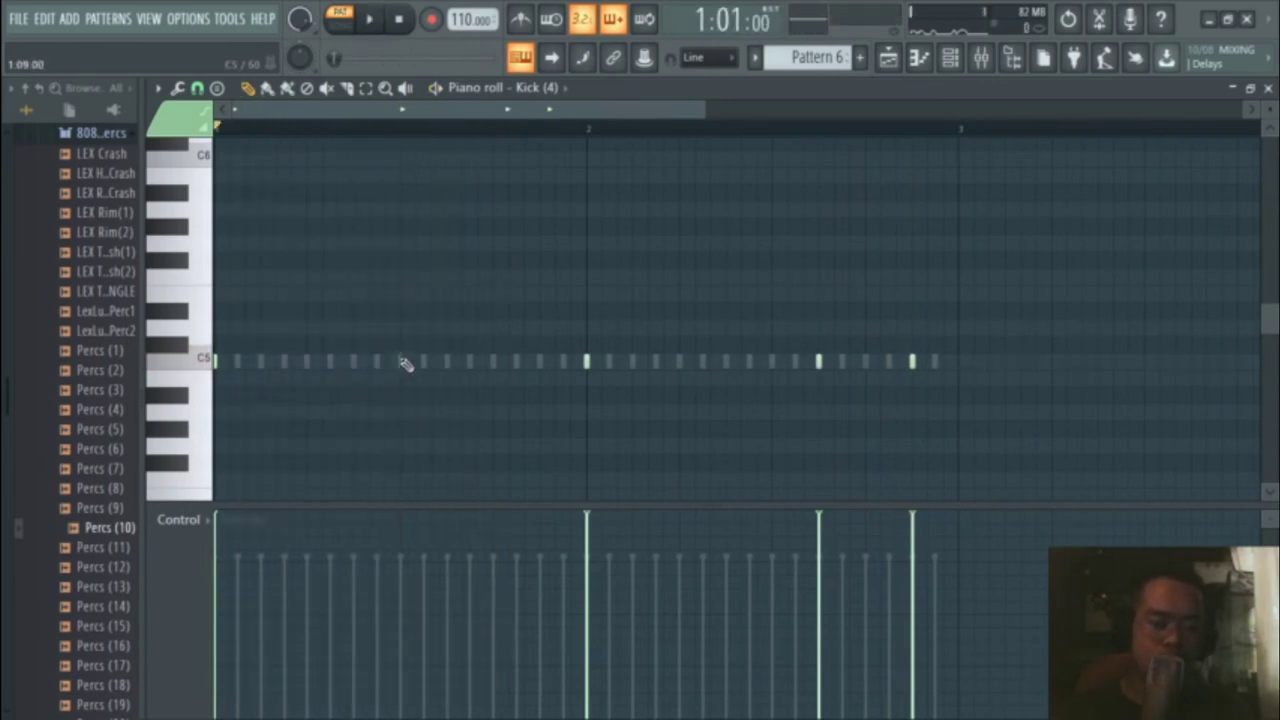
Step: Add a full-velocity C5 note for Kick (4) at step 15 of bar 1 and play the pattern
{"action": "scroll", "coordinate": [292, 336], "scroll_direction": "up", "scroll_amount": 2}
{"action": "left_click_drag", "start_coordinate": [488, 113], "coordinate": [464, 114]}
{"action": "key", "text": "space"}
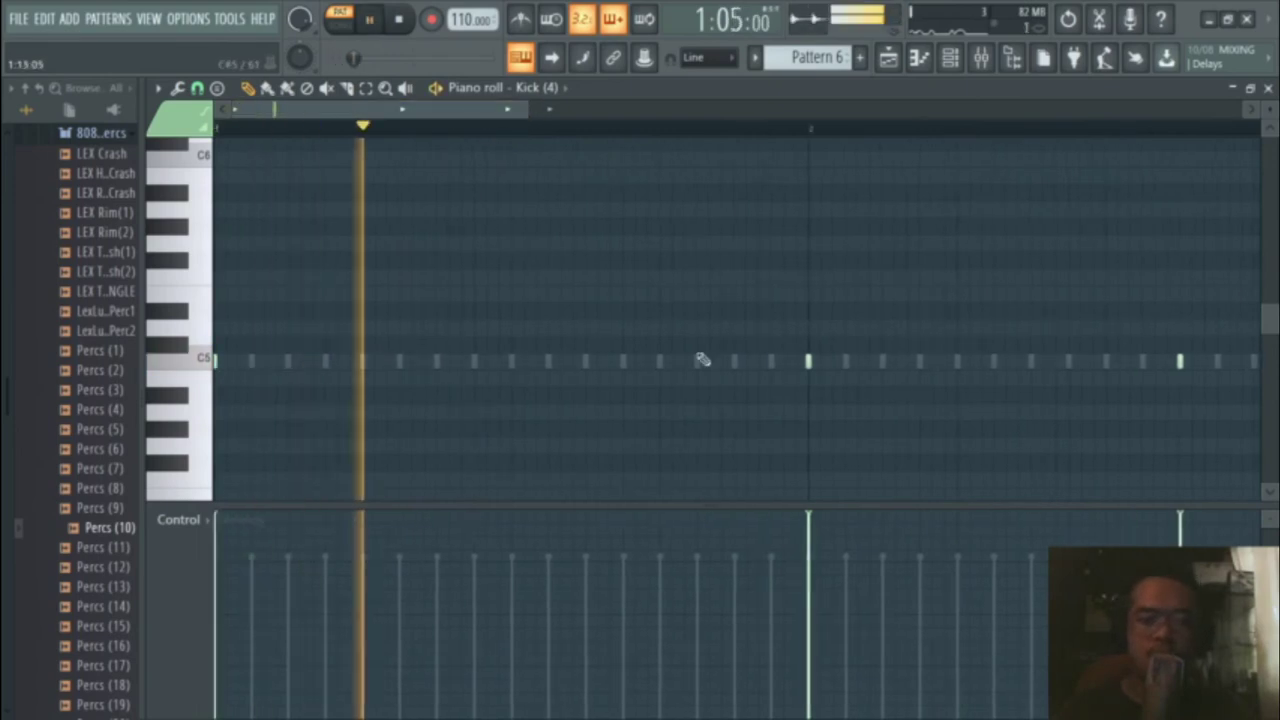
{"action": "left_click", "coordinate": [739, 362]}
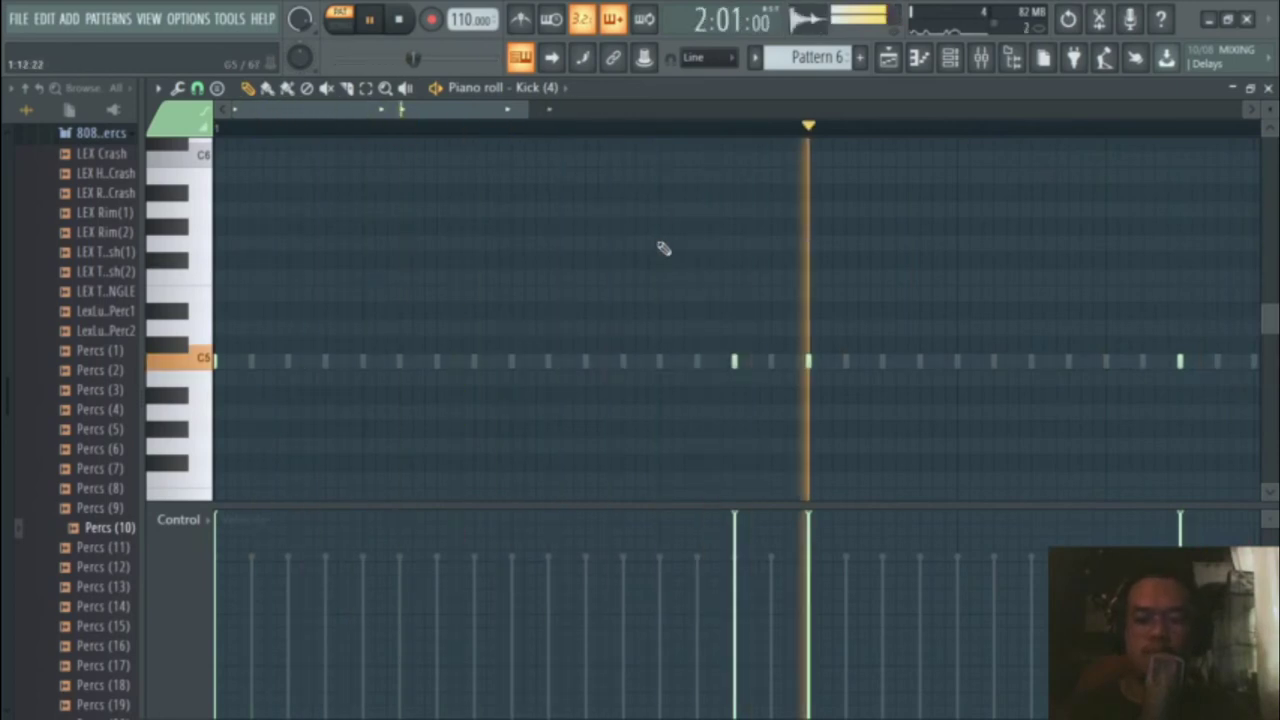
{"action": "scroll", "coordinate": [634, 257], "scroll_direction": "down", "scroll_amount": 1}
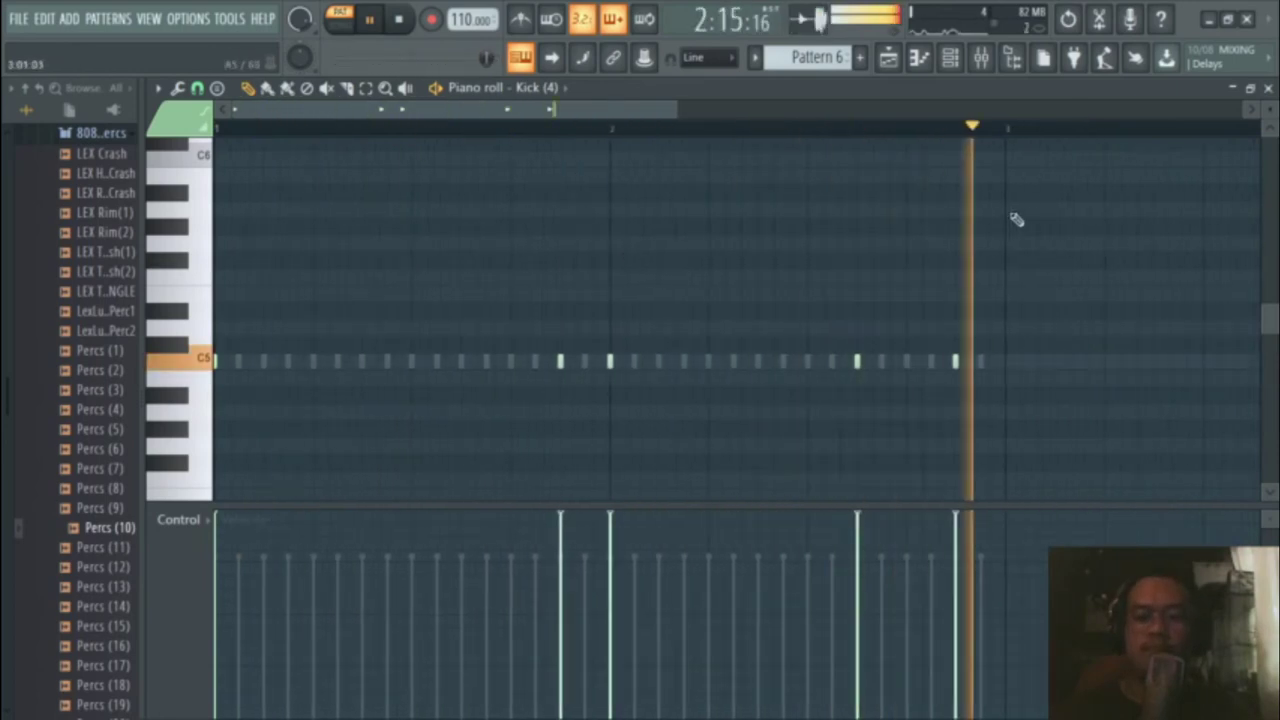
{"action": "left_click", "coordinate": [1267, 88]}
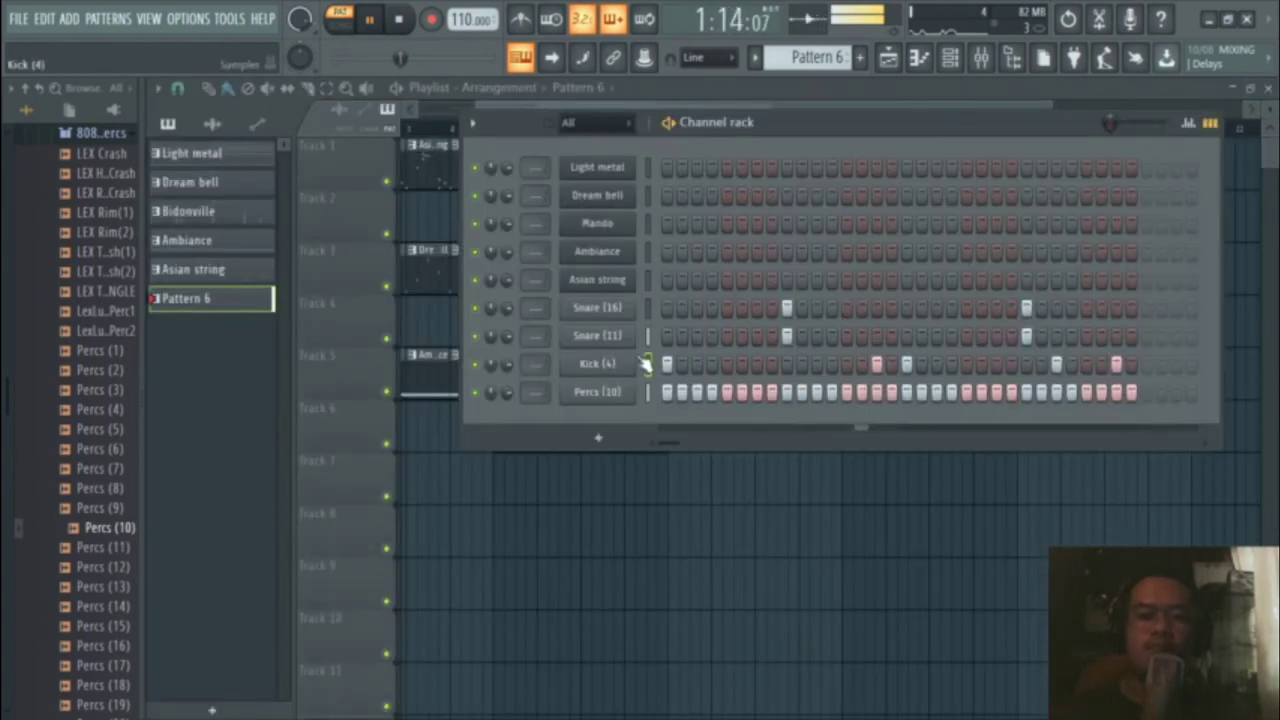
Step: Play the arrangement from bar 5 and duplicate both Pattern 6 clips on Track 6 to fill bars 9 to 12
{"action": "key", "text": "F6"}
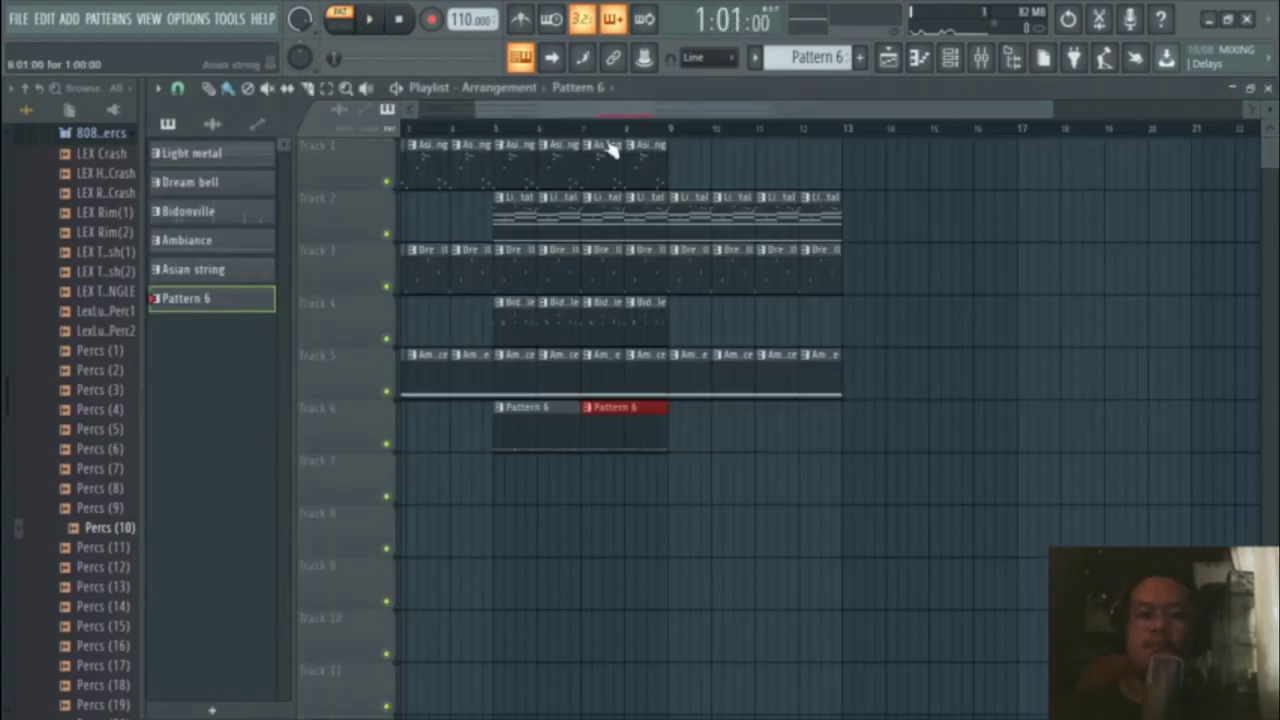
{"action": "left_click", "coordinate": [497, 133]}
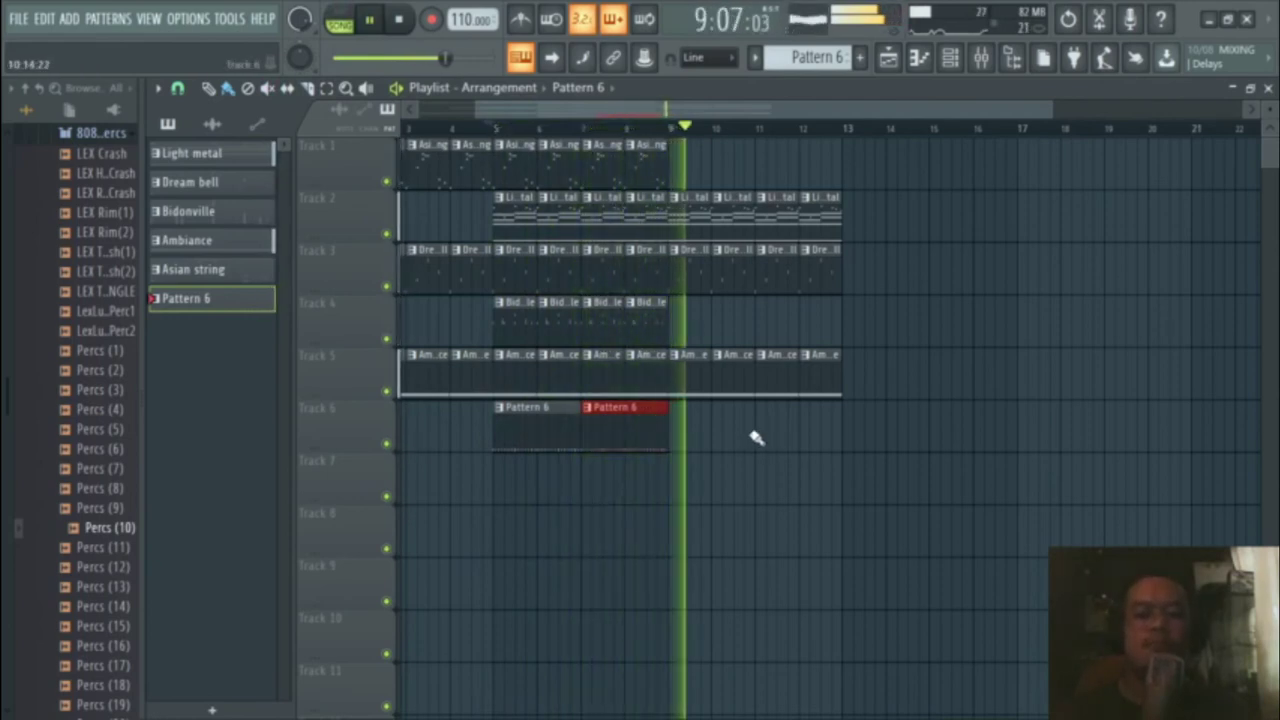
{"action": "left_click_drag", "start_coordinate": [745, 441], "coordinate": [531, 440]}
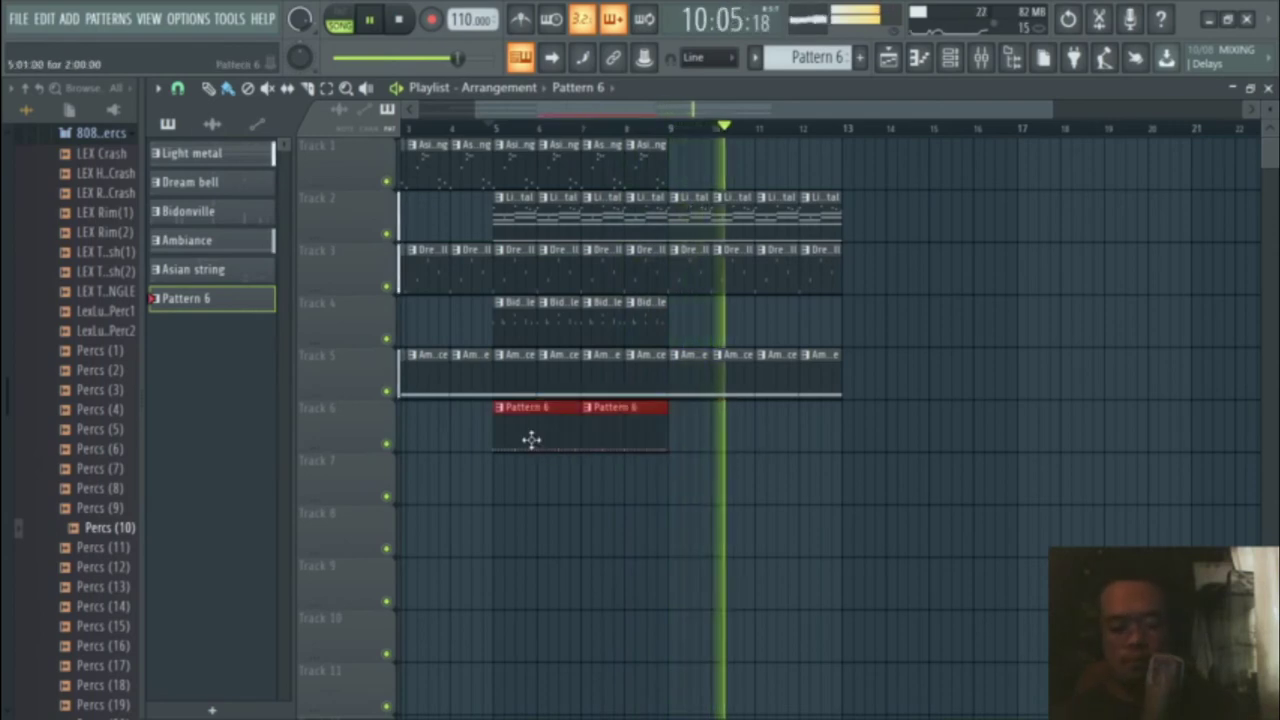
{"action": "key", "text": "ctrl+b"}
{"action": "left_click", "coordinate": [620, 503]}
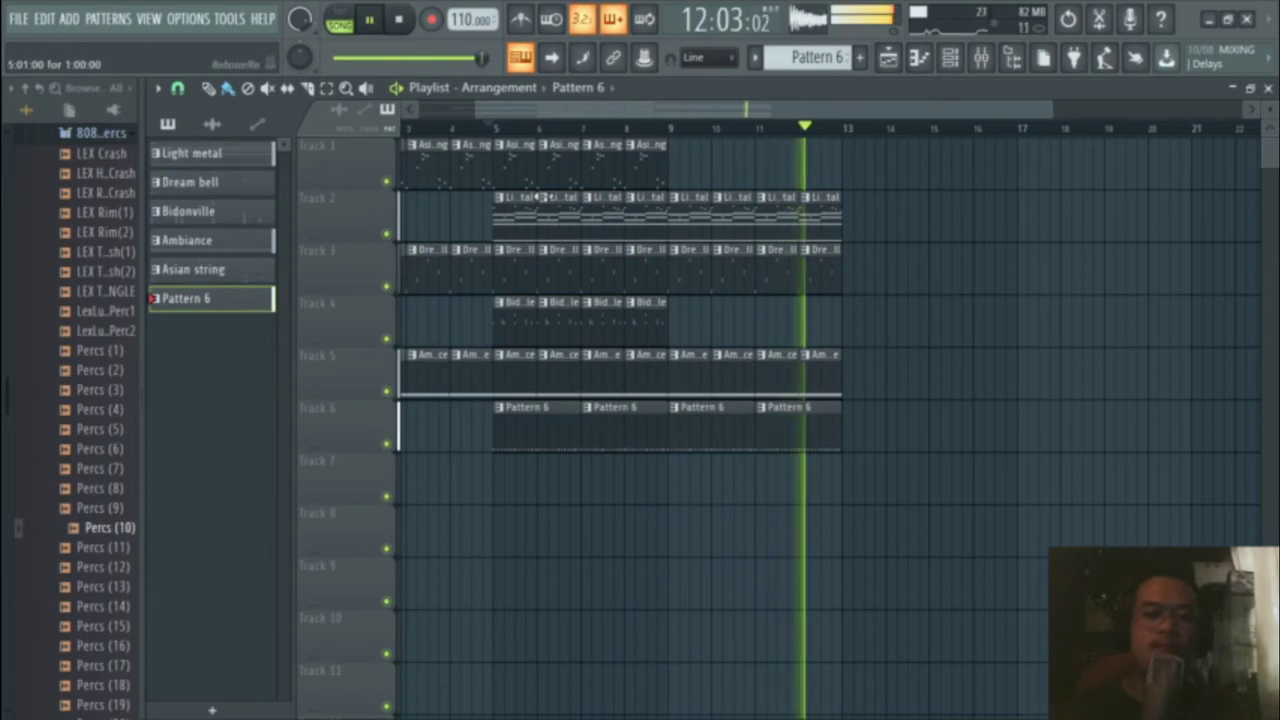
{"action": "left_click", "coordinate": [497, 129]}
Step: Raise the velocity of both Snare (16) notes to maximum in the piano roll and inspect the Snare (11) notes
{"action": "left_click", "coordinate": [950, 57]}
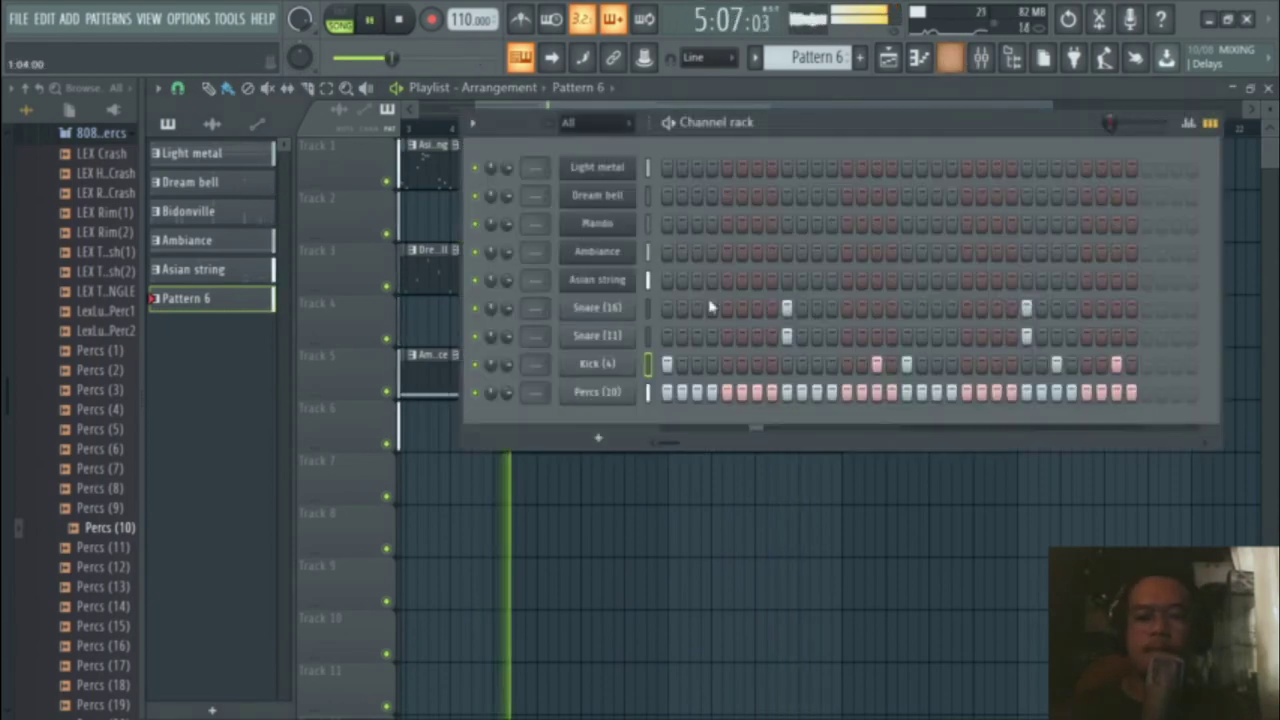
{"action": "key", "text": "space"}
{"action": "right_click", "coordinate": [628, 308]}
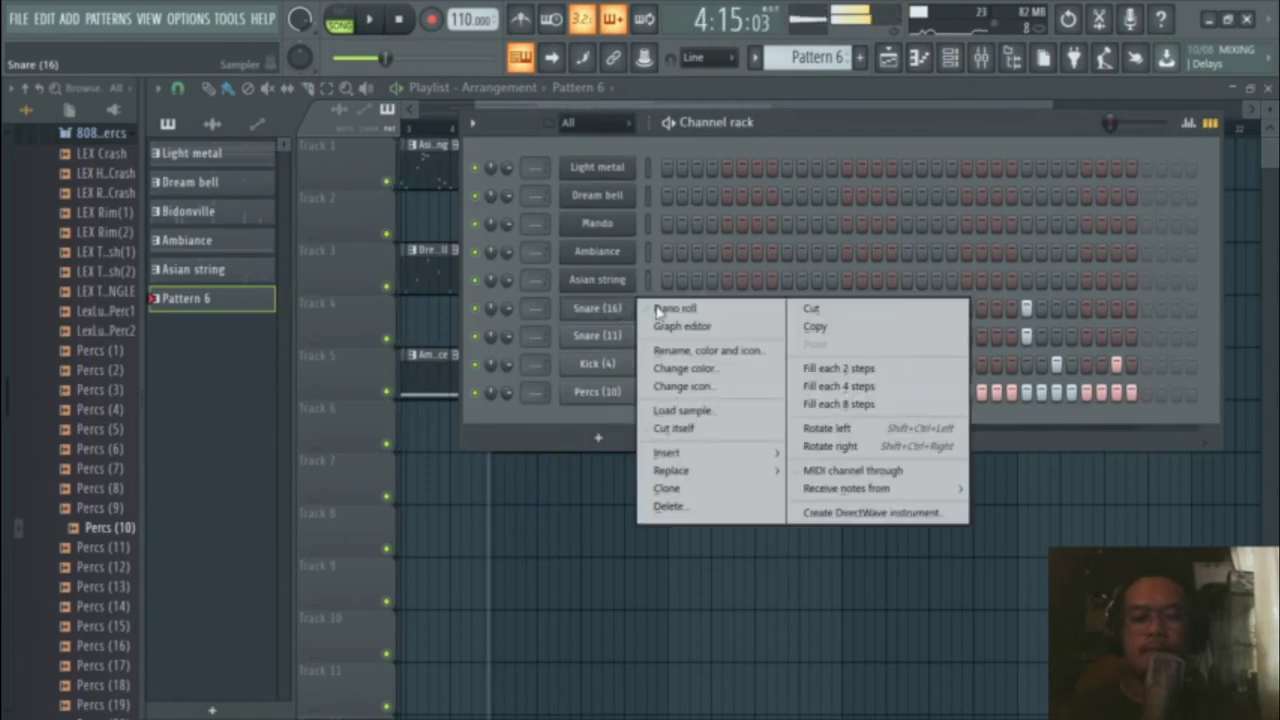
{"action": "left_click", "coordinate": [660, 309]}
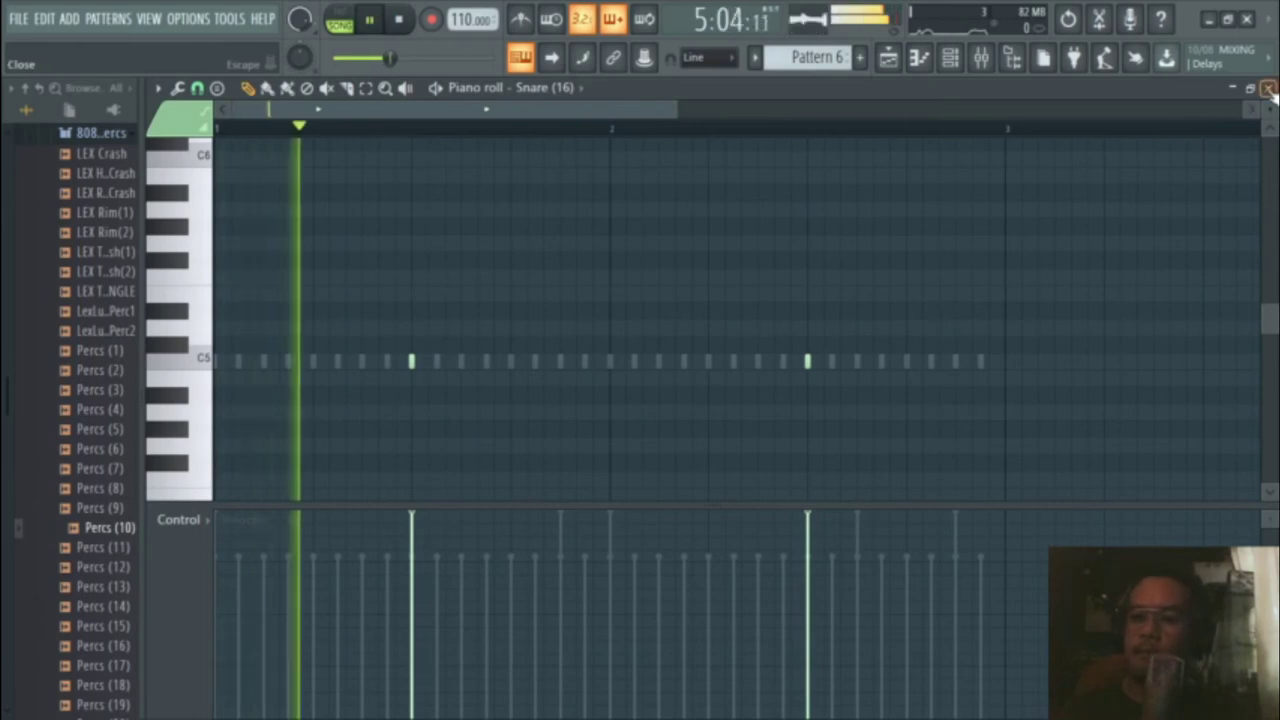
{"action": "key", "text": "F6"}
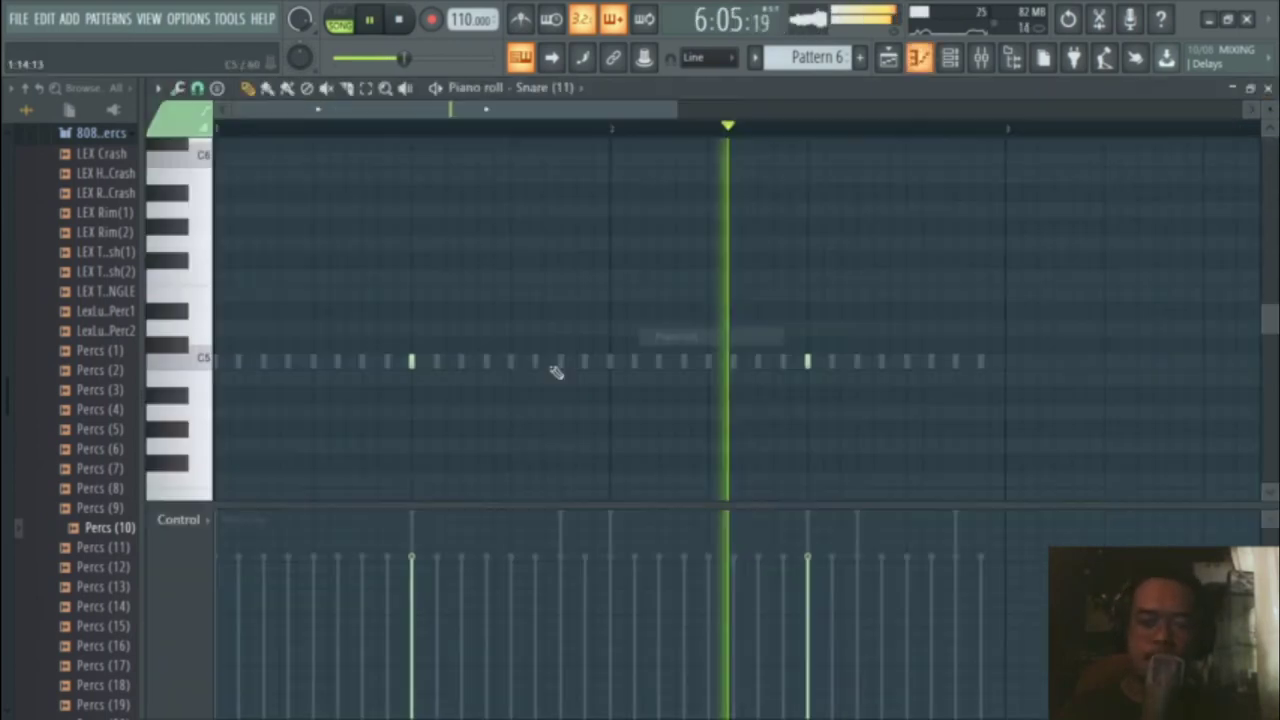
{"action": "left_click", "coordinate": [919, 58]}
Step: Preview the LEX Crash sample, and switch the sample browser from the percussion folder to the 808 Mafia 808's folder
{"action": "key", "text": "space"}
{"action": "left_click", "coordinate": [105, 153]}
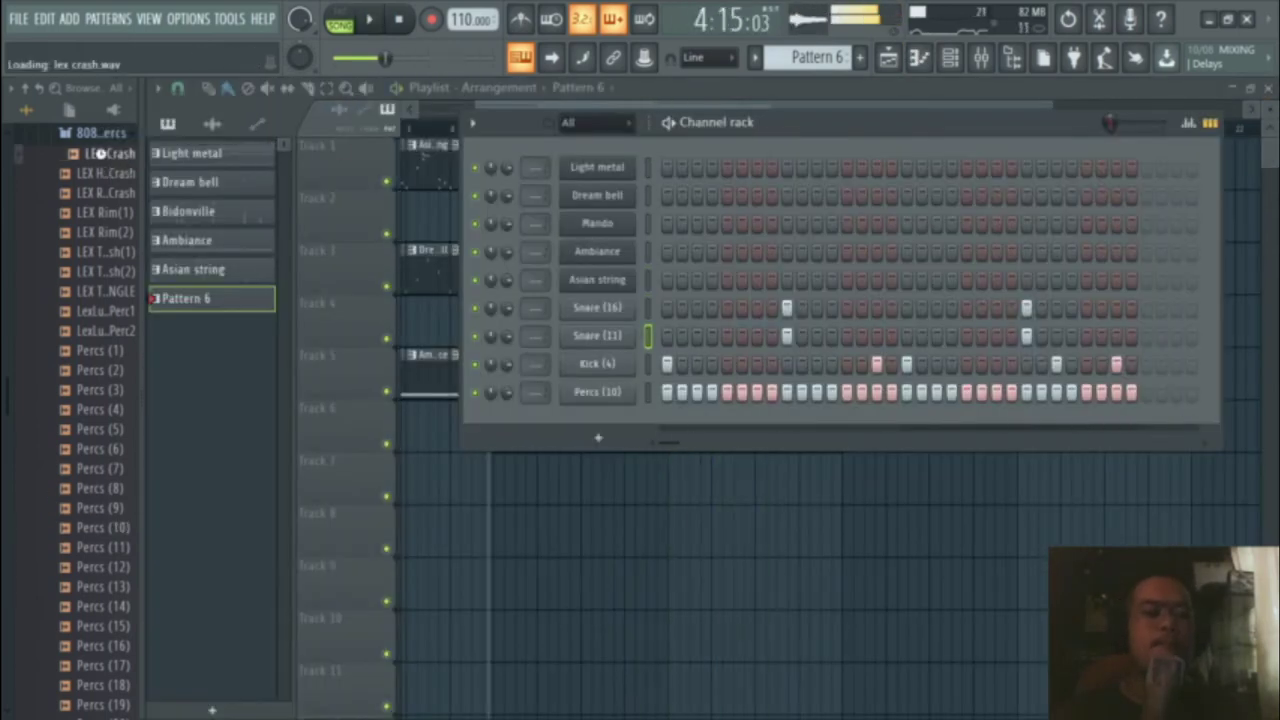
{"action": "key", "text": "space"}
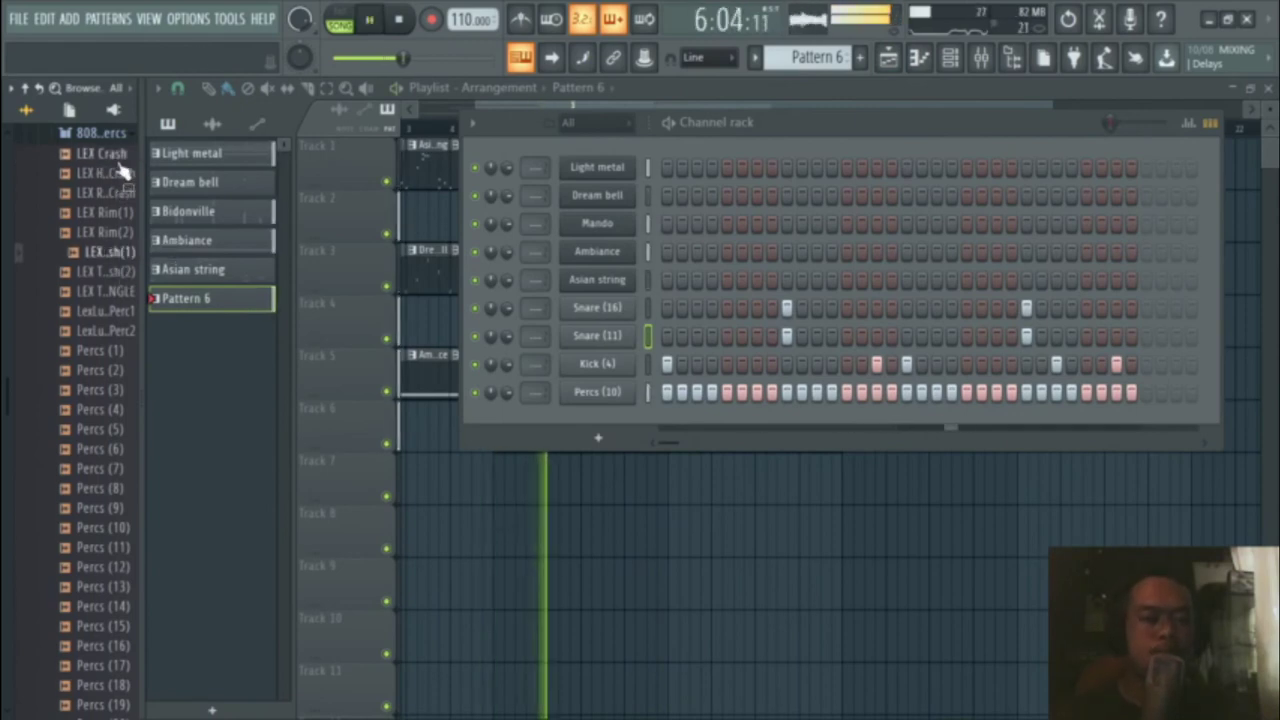
{"action": "left_click", "coordinate": [95, 132]}
{"action": "scroll", "coordinate": [70, 262], "scroll_direction": "up", "scroll_amount": 3}
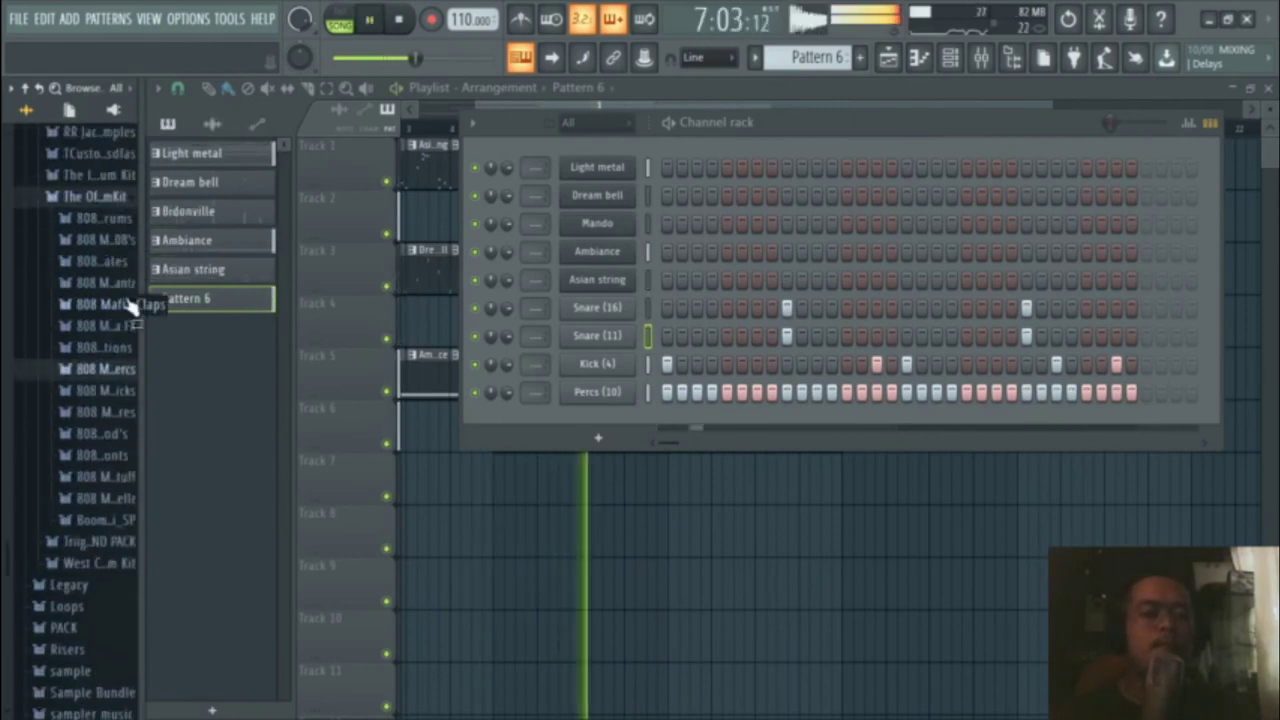
{"action": "left_click", "coordinate": [100, 241]}
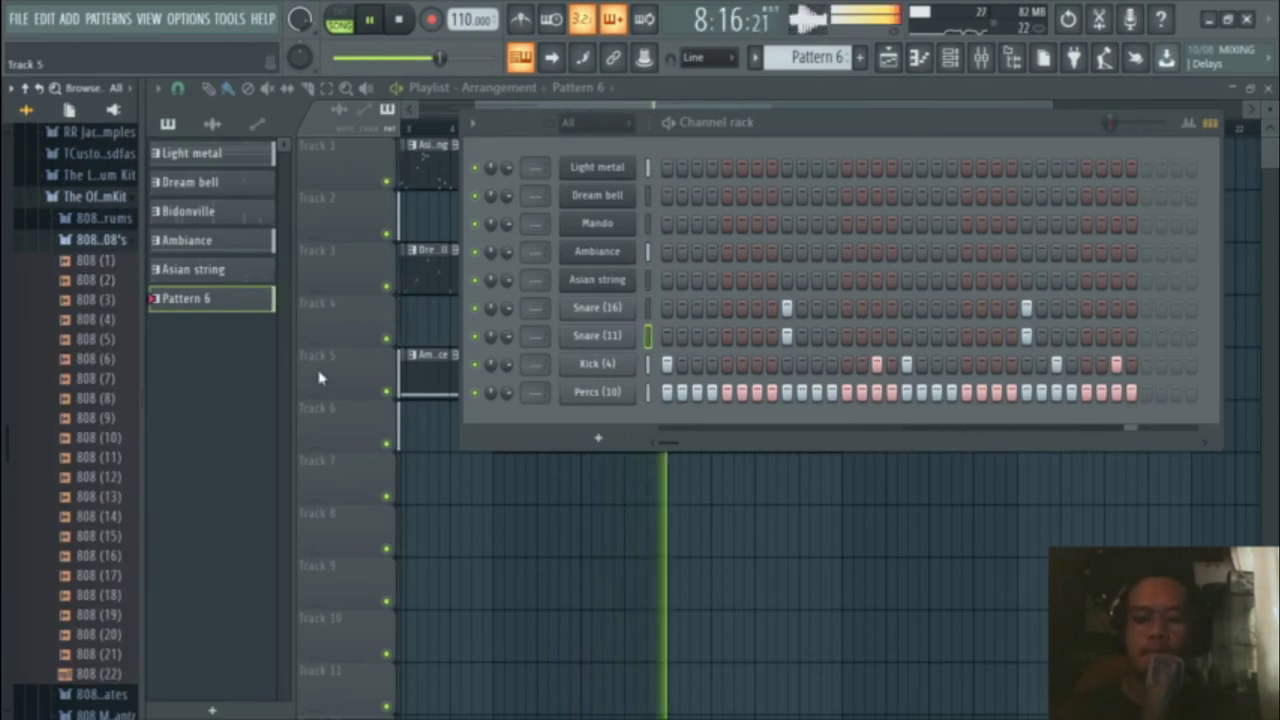
Step: Insert in-between C5 notes for Percs (10) to form a roll over the last two steps of bar 1
{"action": "right_click", "coordinate": [628, 395]}
{"action": "left_click", "coordinate": [672, 393]}
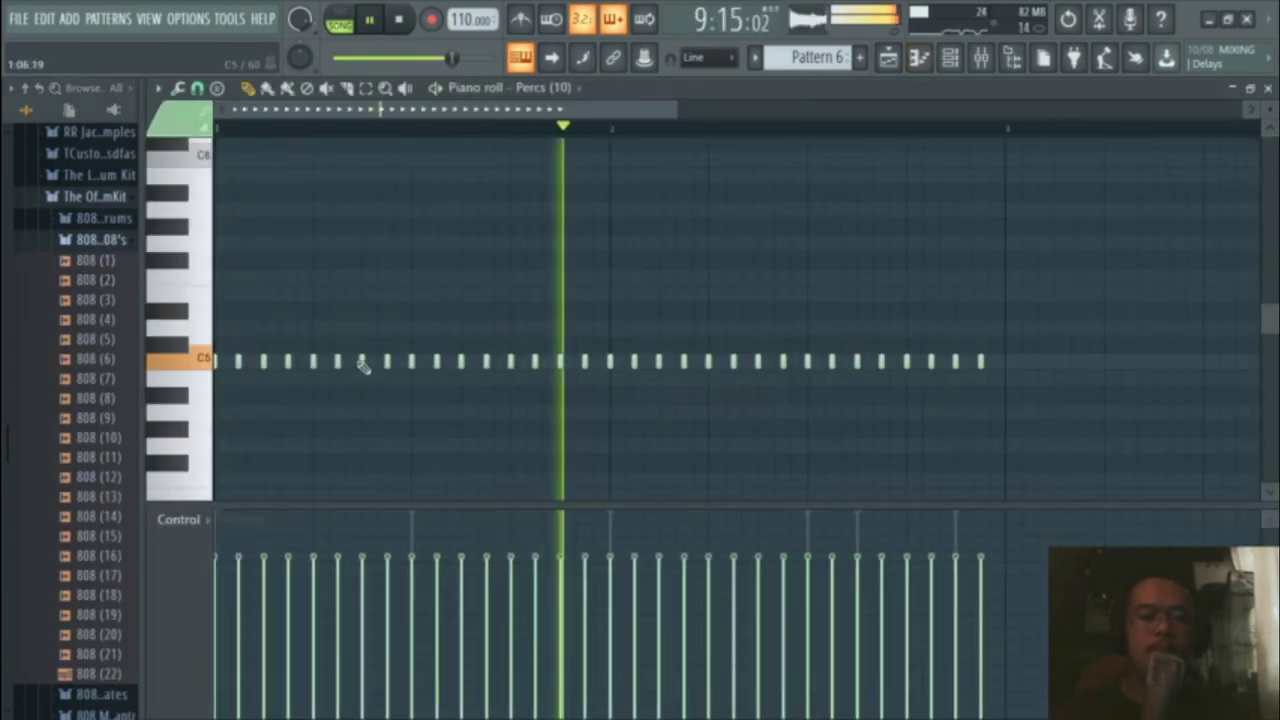
{"action": "scroll", "coordinate": [401, 415], "scroll_direction": "up", "scroll_amount": 2}
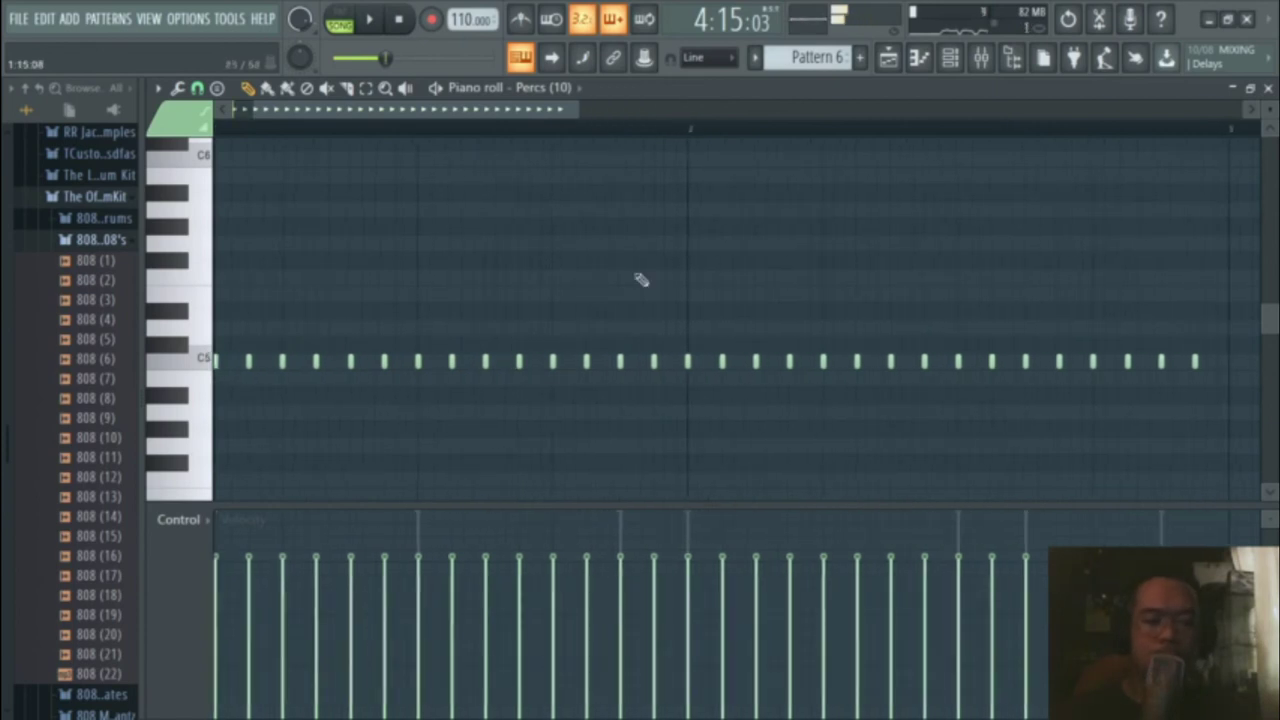
{"action": "left_click_drag", "start_coordinate": [546, 113], "coordinate": [520, 114]}
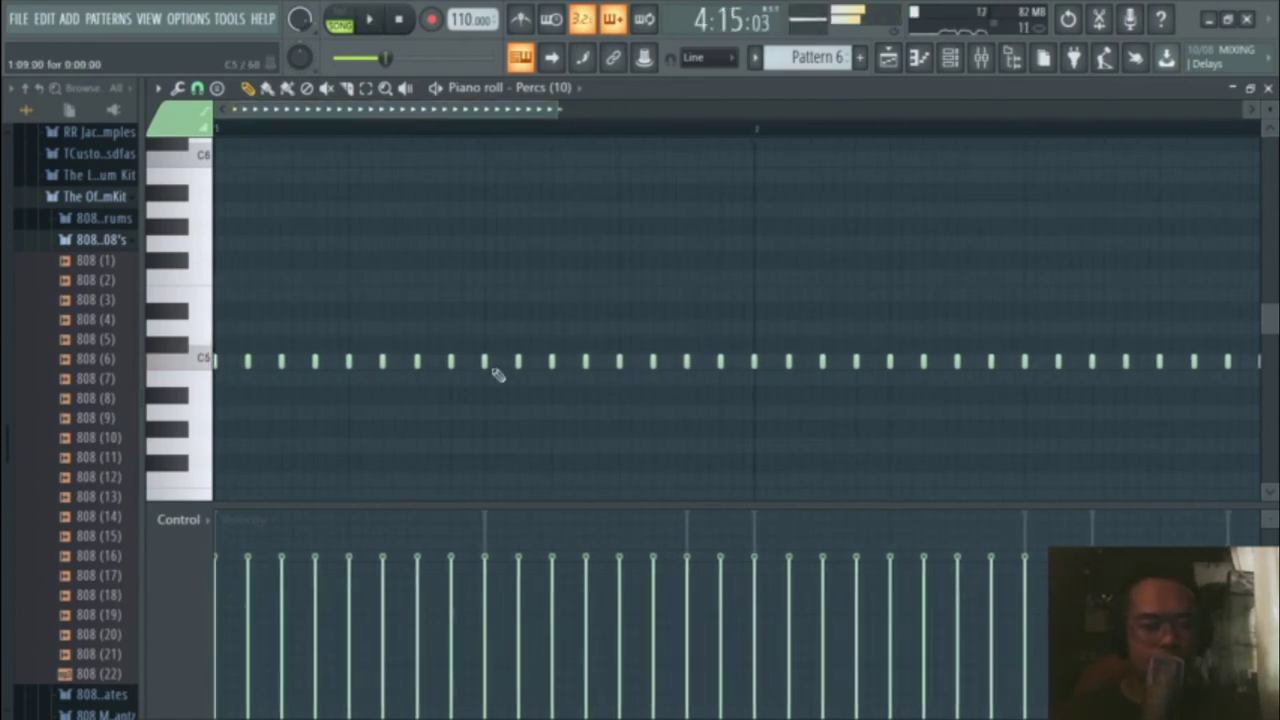
{"action": "key", "text": "space"}
{"action": "scroll", "coordinate": [712, 406], "scroll_direction": "up", "scroll_amount": 2}
{"action": "key", "text": "space"}
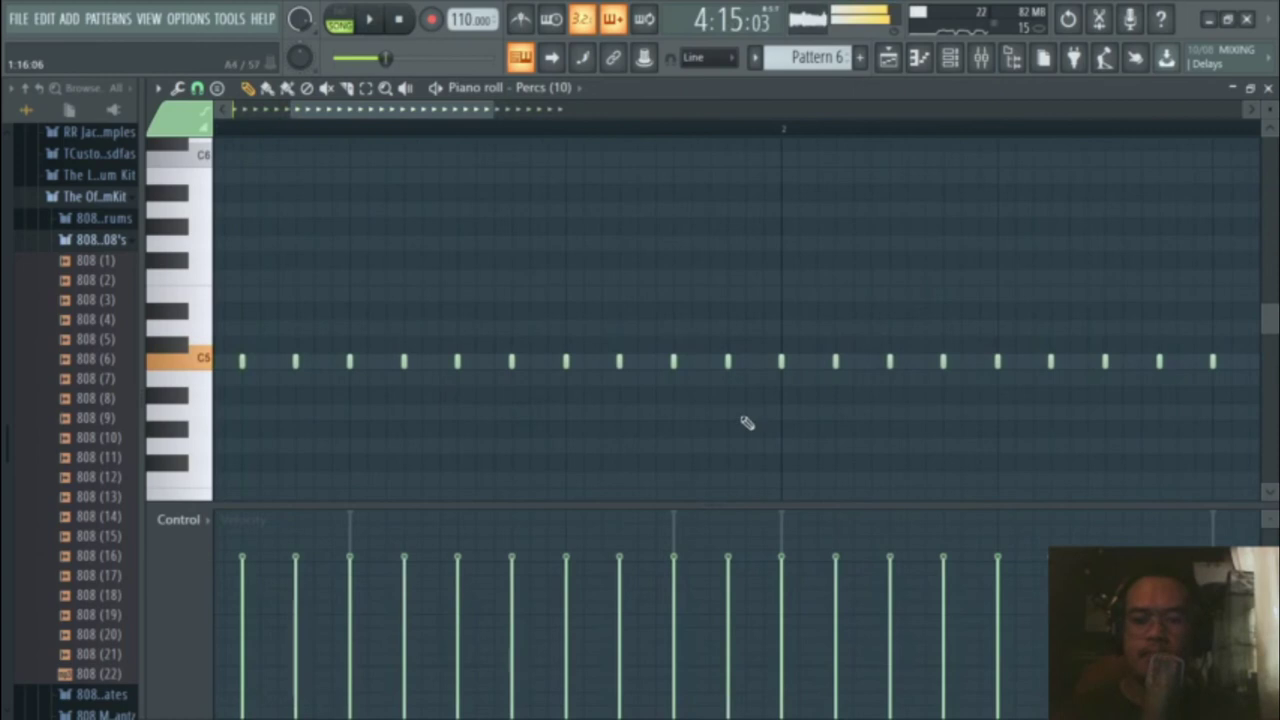
{"action": "scroll", "coordinate": [744, 418], "scroll_direction": "up", "scroll_amount": 2}
{"action": "key", "text": "space"}
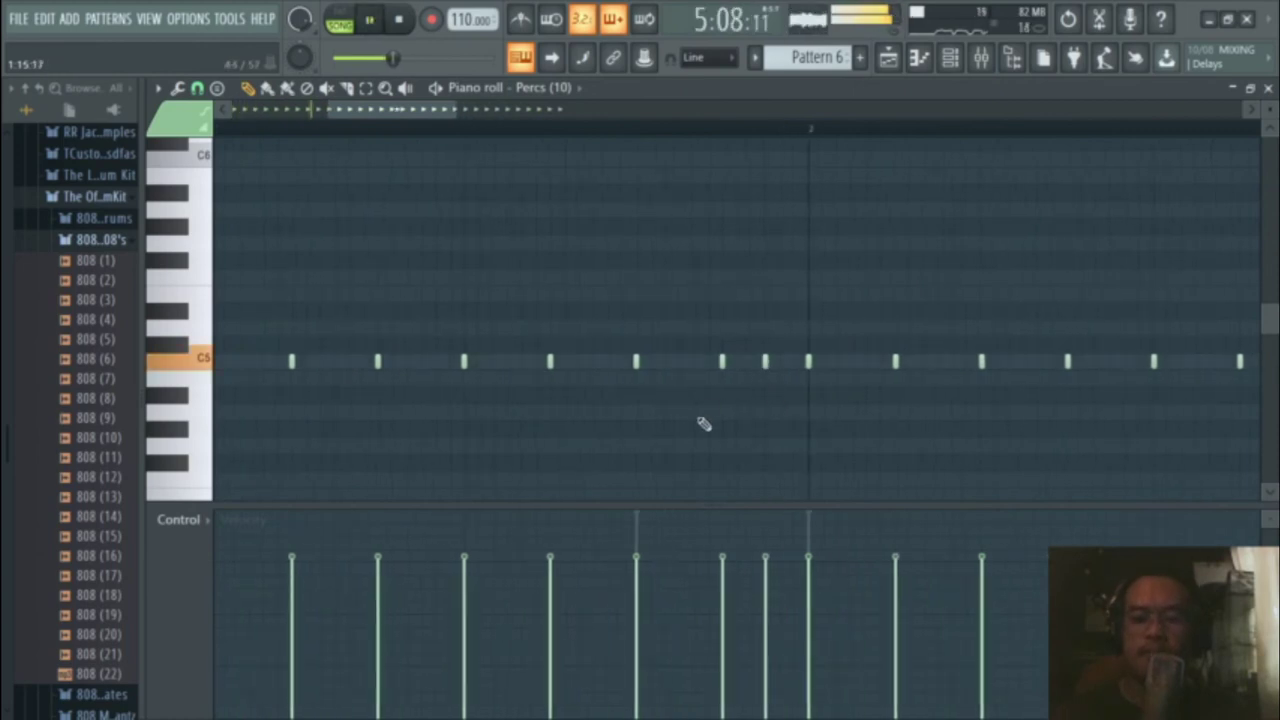
{"action": "key", "text": "space"}
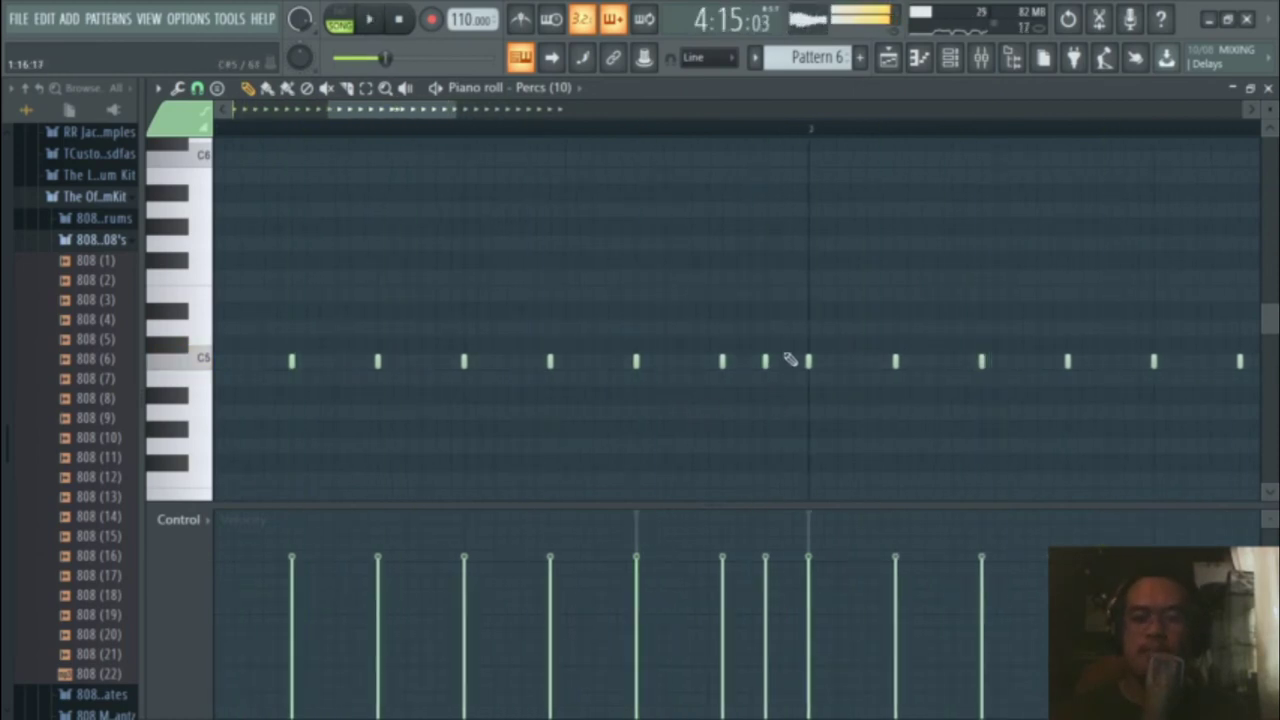
{"action": "left_click", "coordinate": [681, 362]}
Step: Insert in-between C5 notes for Percs (10) to form a roll over the last three steps of bar 2, and play it back
{"action": "scroll", "coordinate": [671, 254], "scroll_direction": "down", "scroll_amount": 2}
{"action": "scroll", "coordinate": [777, 417], "scroll_direction": "right", "scroll_amount": 3}
{"action": "scroll", "coordinate": [777, 417], "scroll_direction": "up", "scroll_amount": 2}
{"action": "left_click", "coordinate": [723, 362]}
{"action": "left_click", "coordinate": [812, 362]}
{"action": "left_click", "coordinate": [913, 362]}
{"action": "left_click_drag", "start_coordinate": [913, 362], "coordinate": [886, 362]}
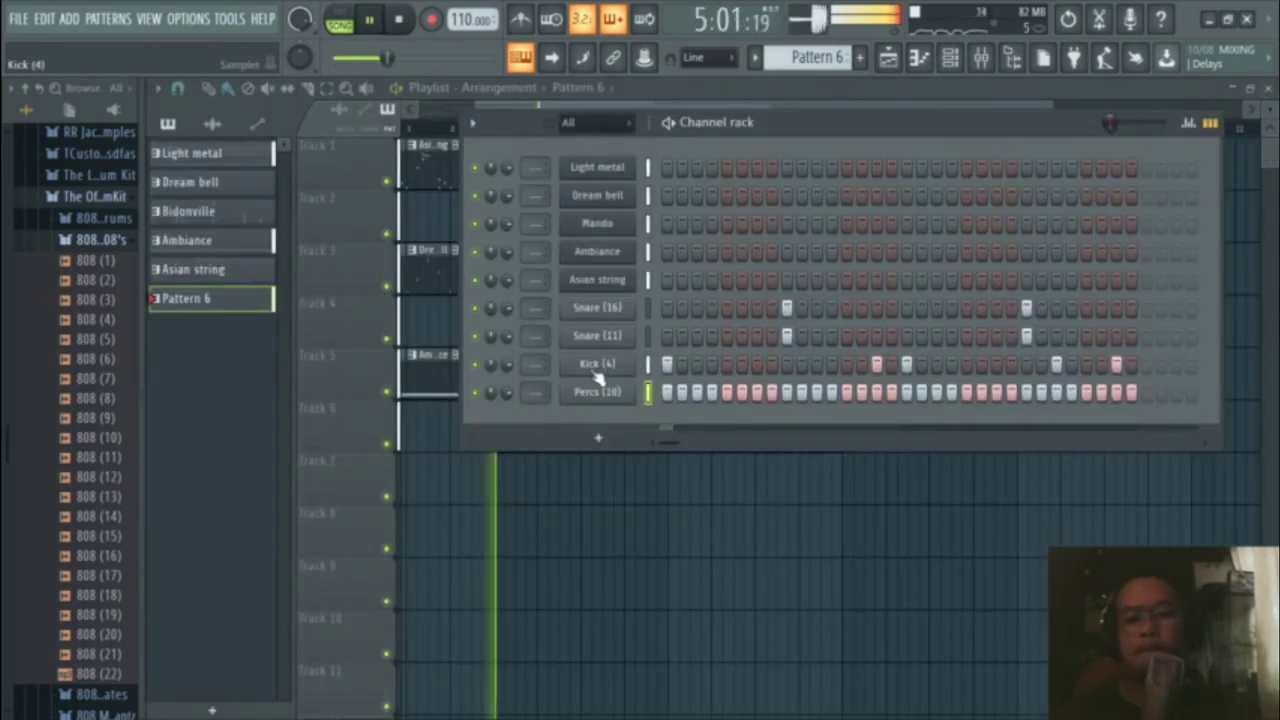
{"action": "key", "text": "space"}
Step: Audition samples in the 808 Mafia 808's folder and add 808 (18) as a new channel below Percs (10)
{"action": "left_click", "coordinate": [104, 244]}
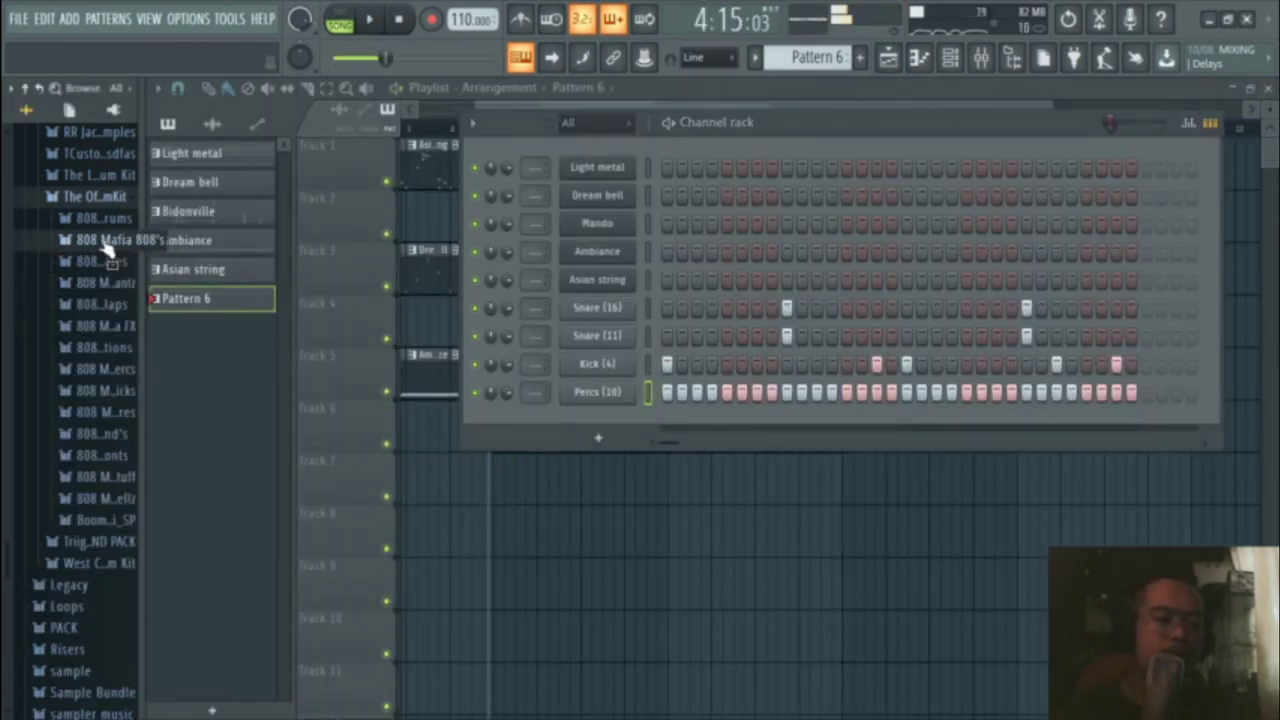
{"action": "left_click", "coordinate": [104, 241]}
{"action": "left_click", "coordinate": [80, 299]}
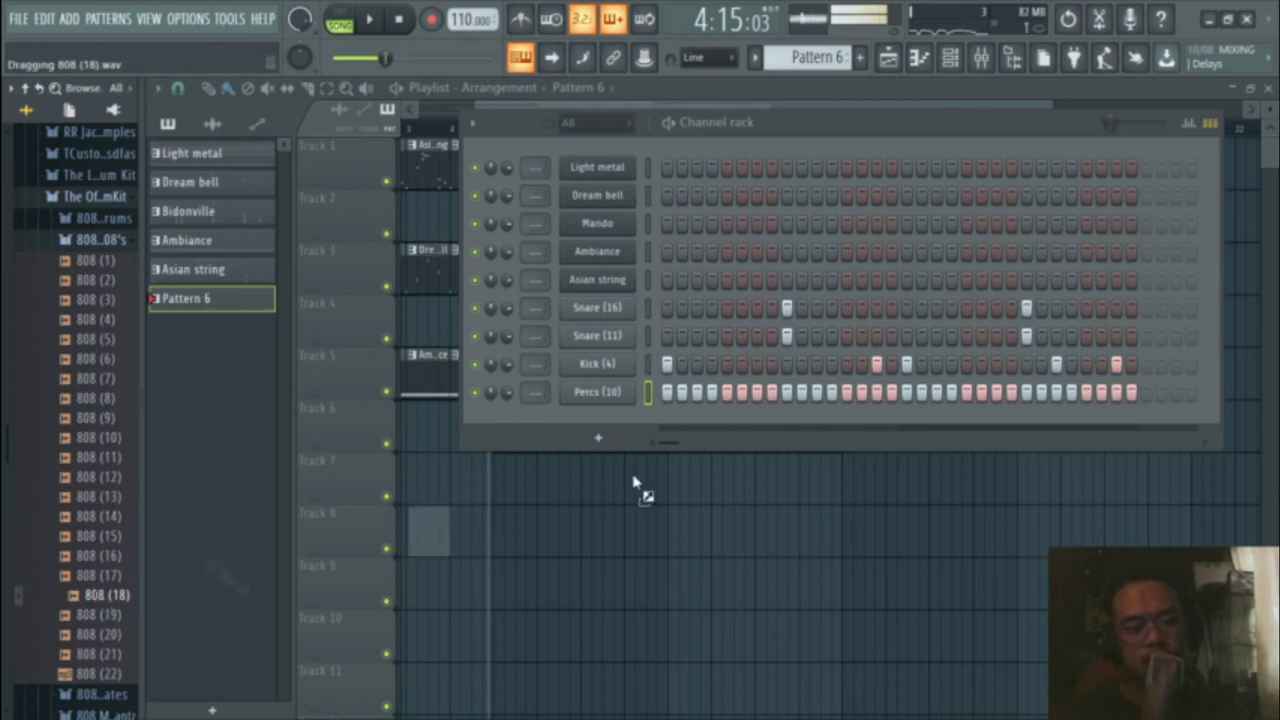
{"action": "left_click_drag", "start_coordinate": [617, 422], "coordinate": [618, 420]}
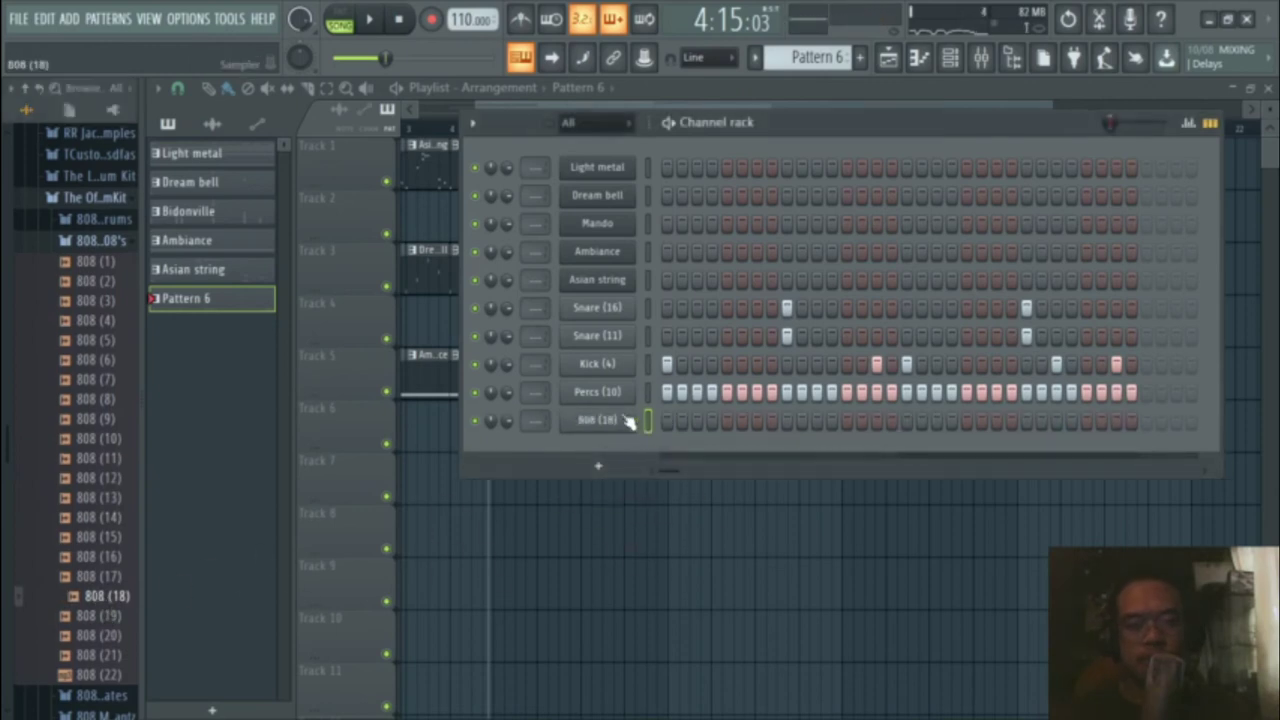
Step: Audition the 808 (18) sample in its channel settings and examine its volume envelope and root note
{"action": "left_click", "coordinate": [624, 420]}
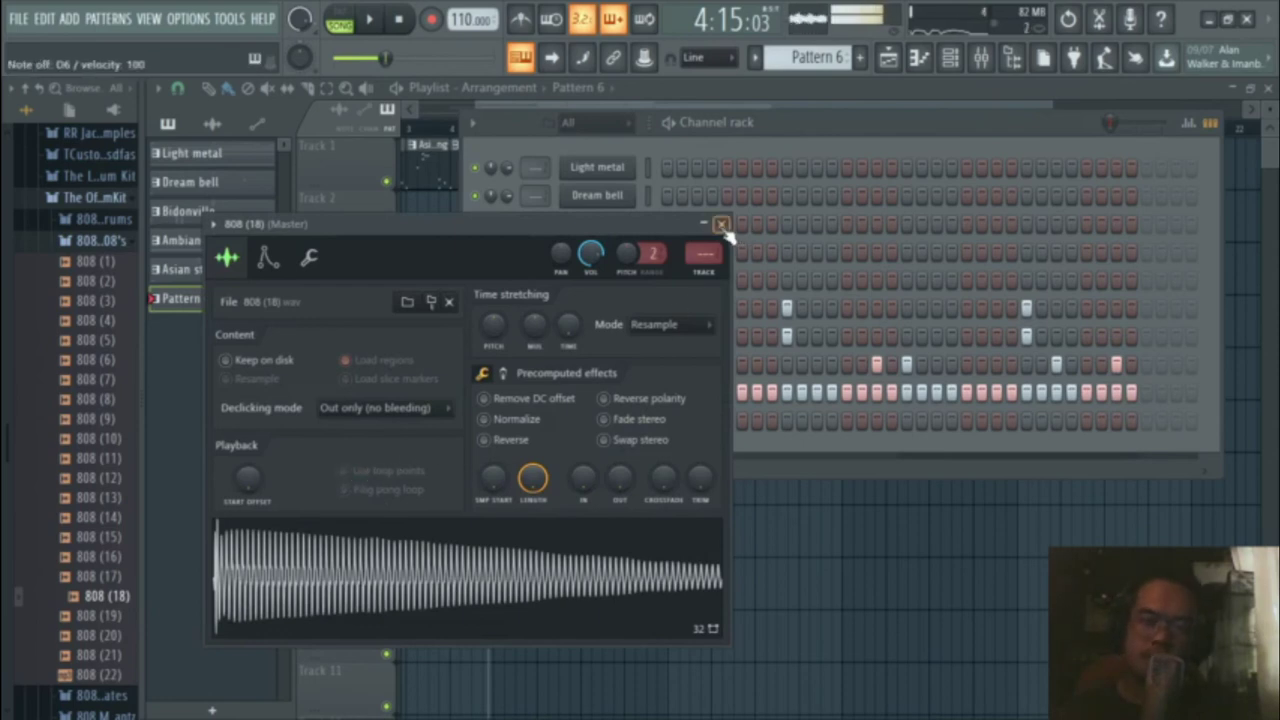
{"action": "left_click", "coordinate": [267, 258]}
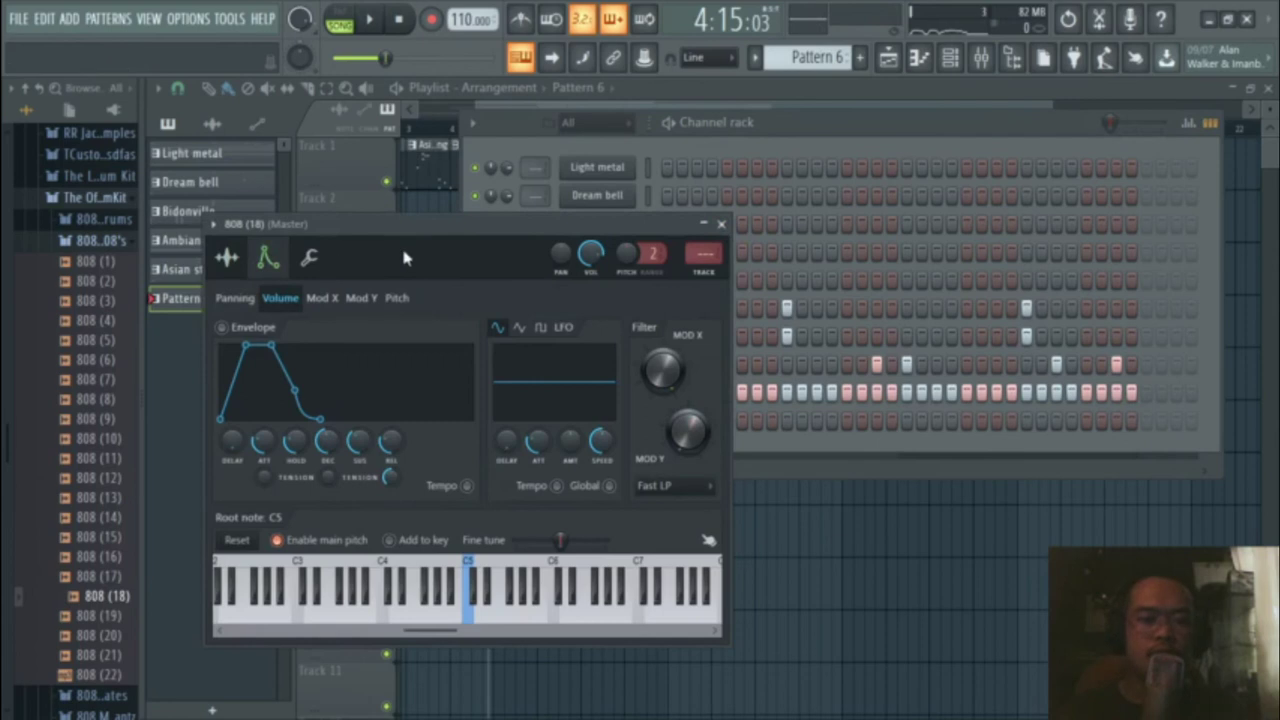
{"action": "left_click", "coordinate": [721, 225]}
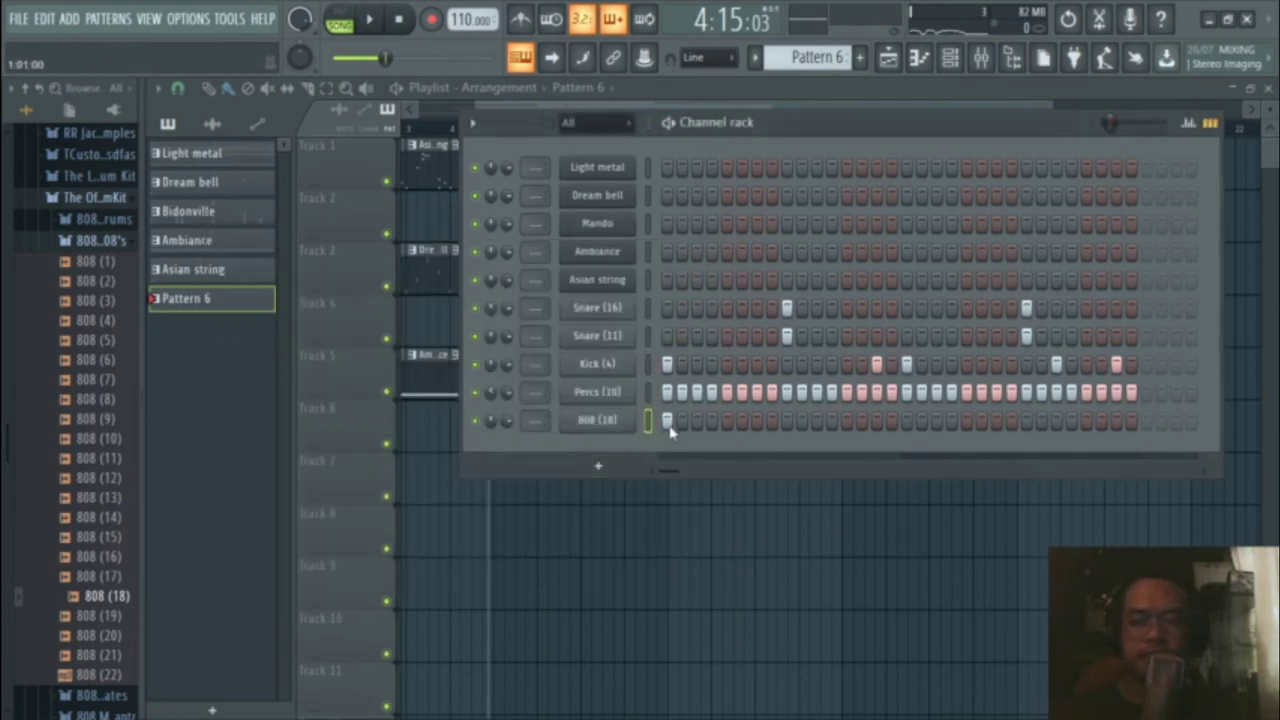
Step: Try an 808 (18) hit on step 1 during playback, remove it and view the channel's empty piano roll
{"action": "key", "text": "space"}
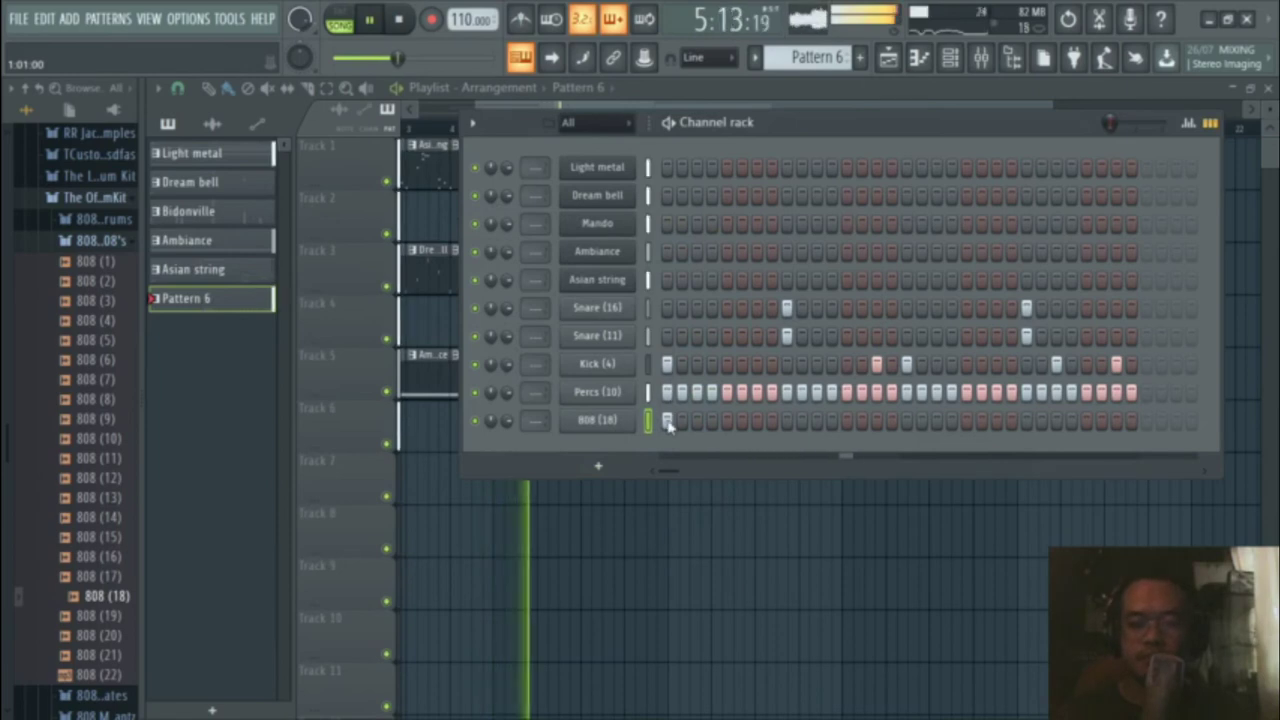
{"action": "key", "text": "space"}
{"action": "right_click", "coordinate": [672, 427]}
{"action": "left_click", "coordinate": [668, 421]}
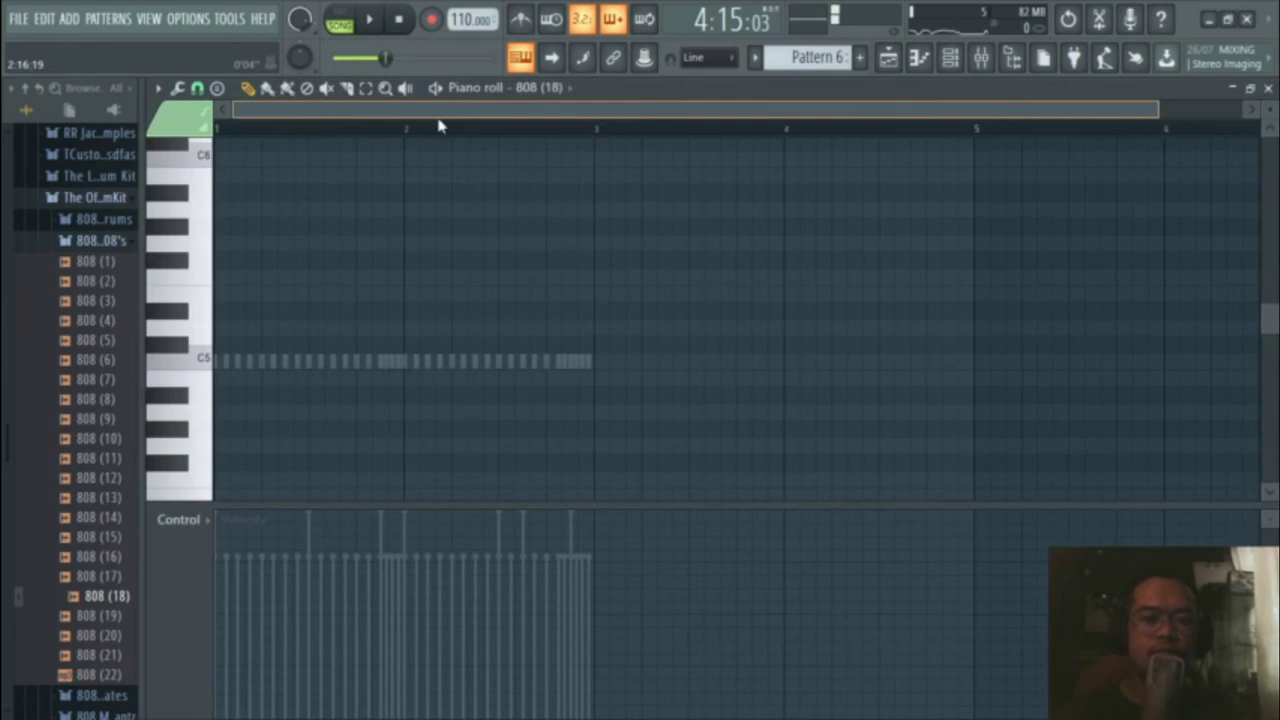
{"action": "scroll", "coordinate": [400, 298], "scroll_direction": "down", "scroll_amount": 1}
{"action": "scroll", "coordinate": [362, 300], "scroll_direction": "up", "scroll_amount": 2}
{"action": "scroll", "coordinate": [363, 302], "scroll_direction": "down", "scroll_amount": 3}
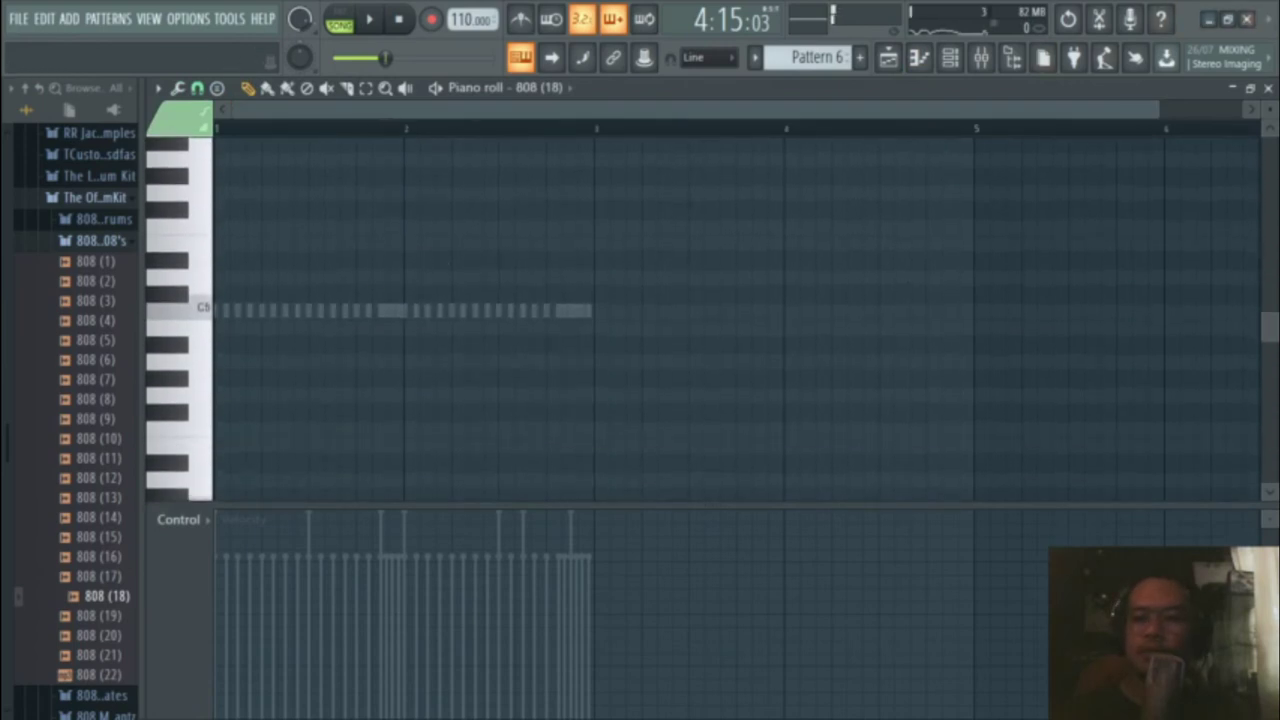
{"action": "left_click", "coordinate": [1268, 90]}
Step: Copy the Kick (4) step pattern and paste it onto the 808 (18) channel
{"action": "right_click", "coordinate": [640, 362]}
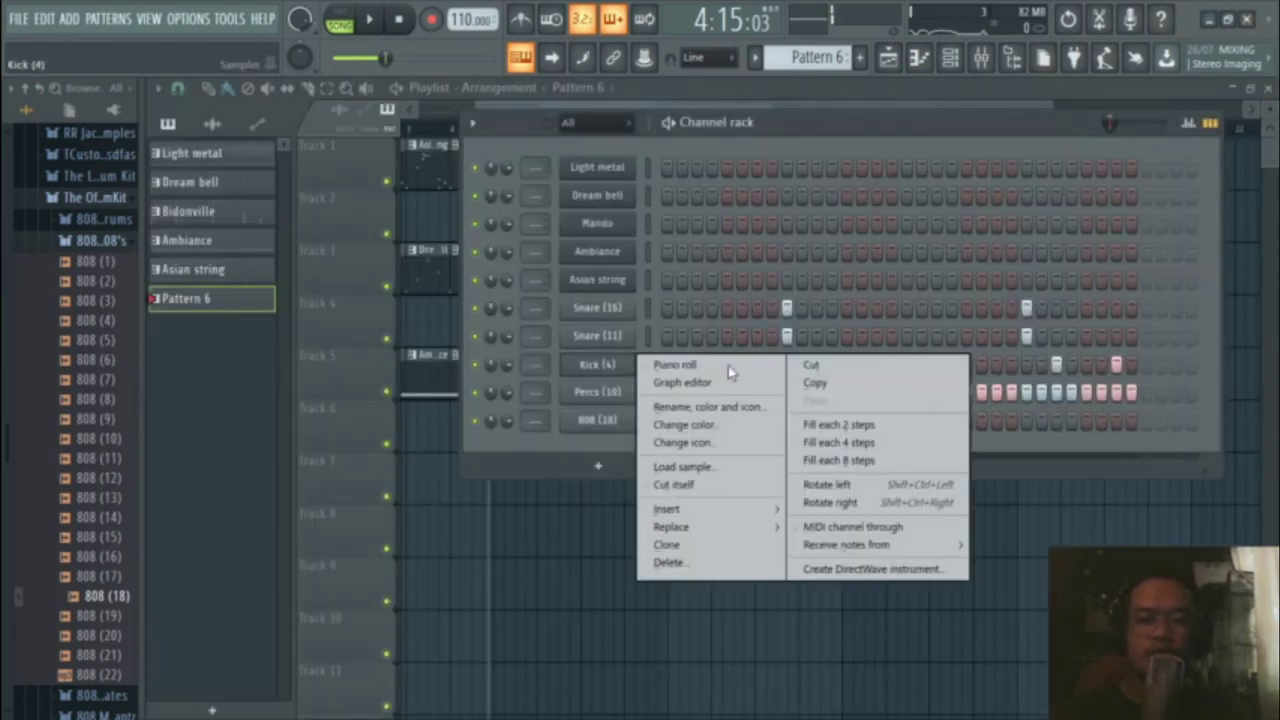
{"action": "left_click", "coordinate": [828, 388]}
{"action": "right_click", "coordinate": [616, 422]}
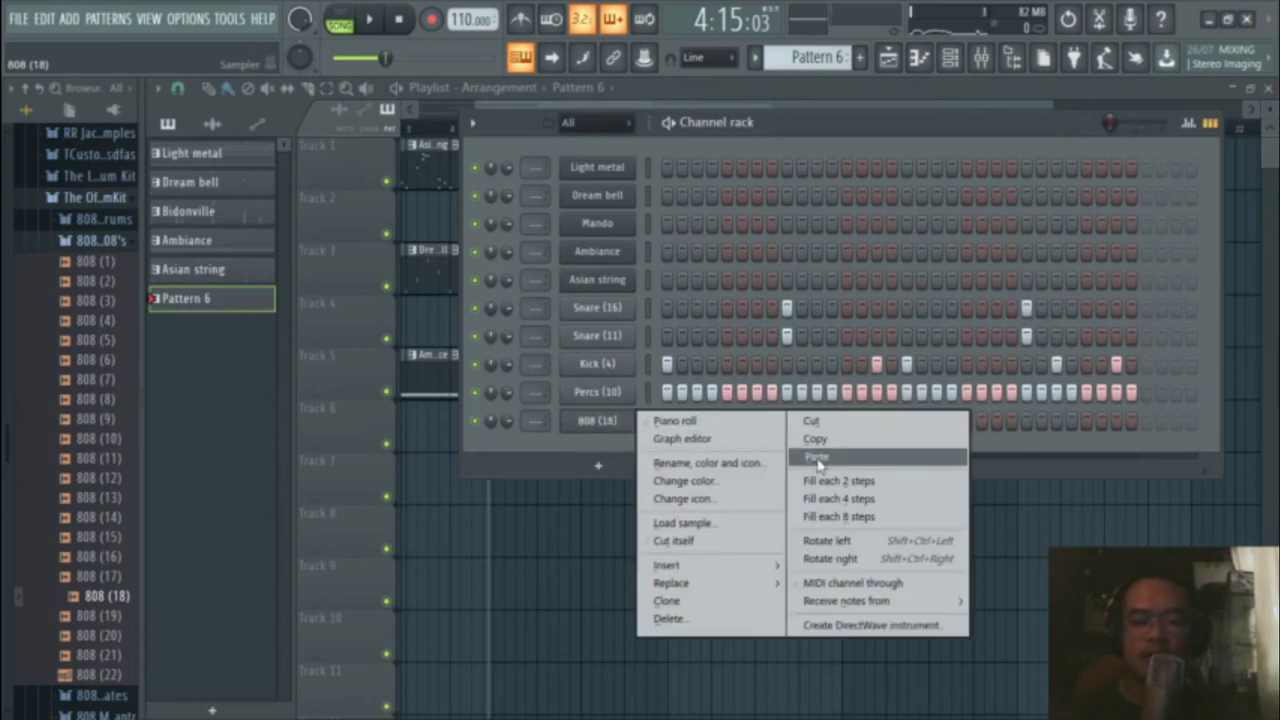
{"action": "left_click", "coordinate": [818, 458]}
Step: Examine the pasted 808 (18) notes across the first two bars in the piano roll
{"action": "right_click", "coordinate": [636, 424]}
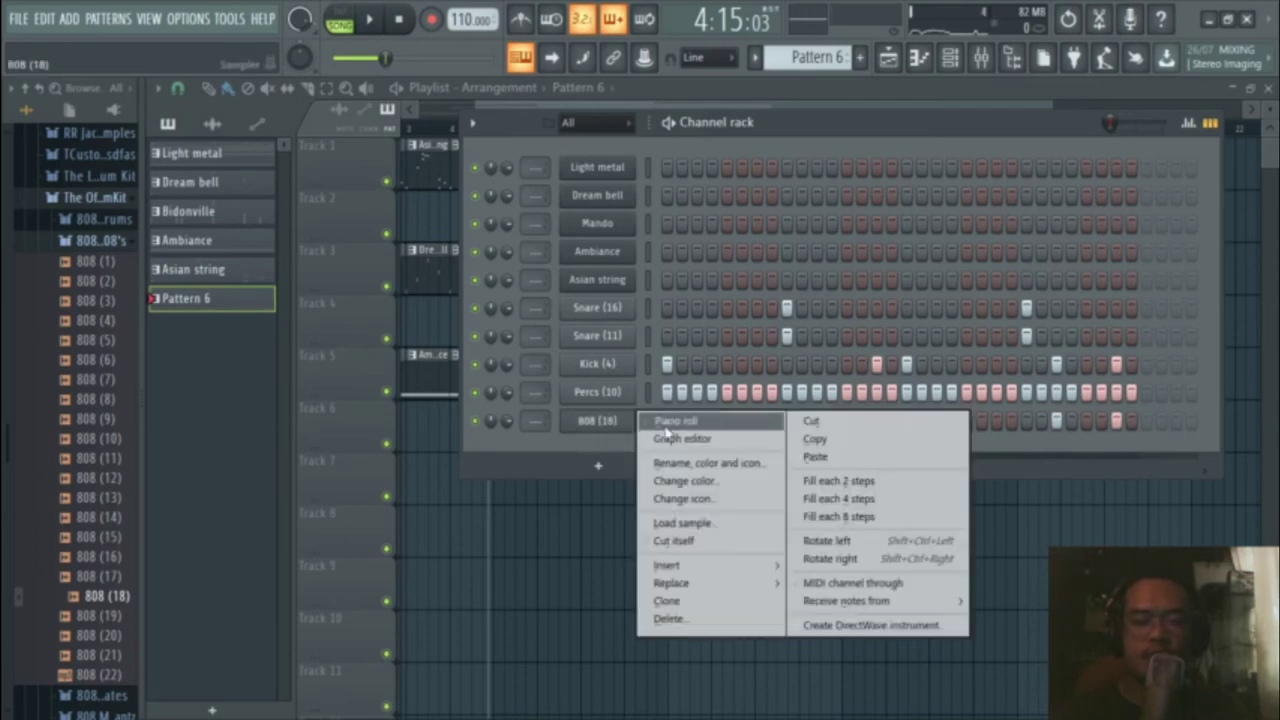
{"action": "left_click", "coordinate": [670, 424]}
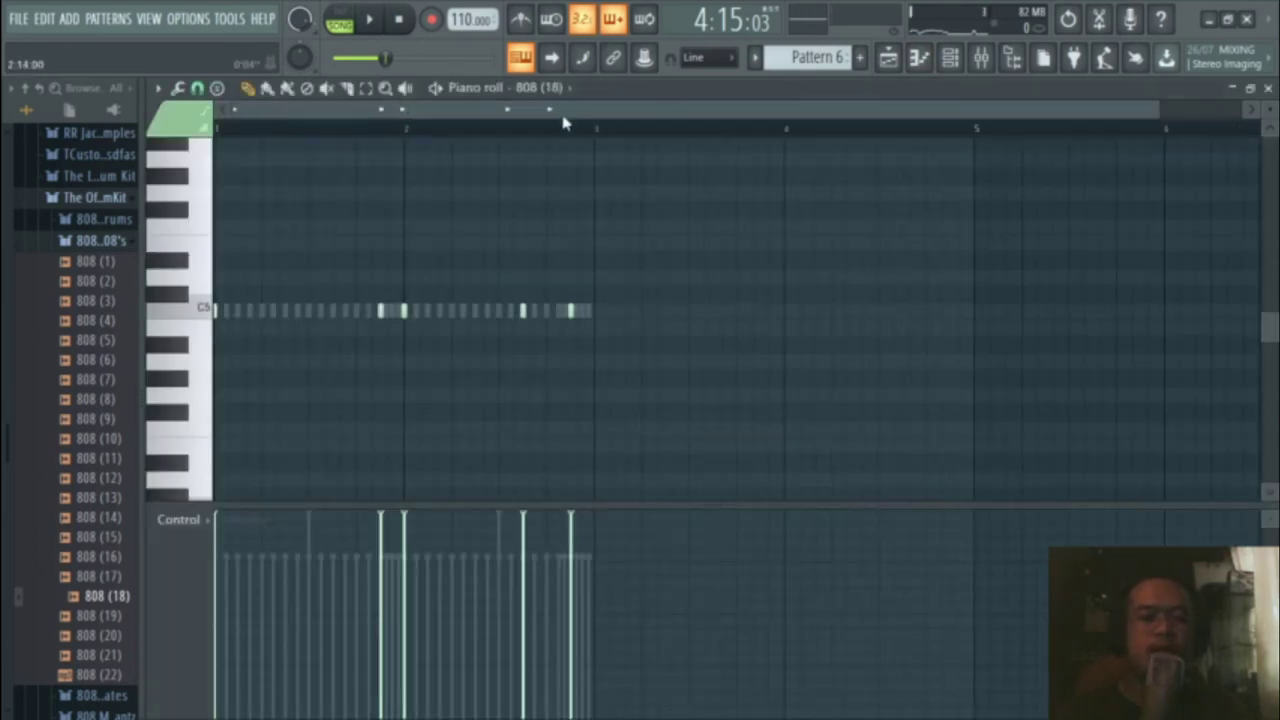
{"action": "scroll", "coordinate": [446, 282], "scroll_direction": "up", "scroll_amount": 4}
{"action": "left_click_drag", "start_coordinate": [563, 110], "coordinate": [312, 130]}
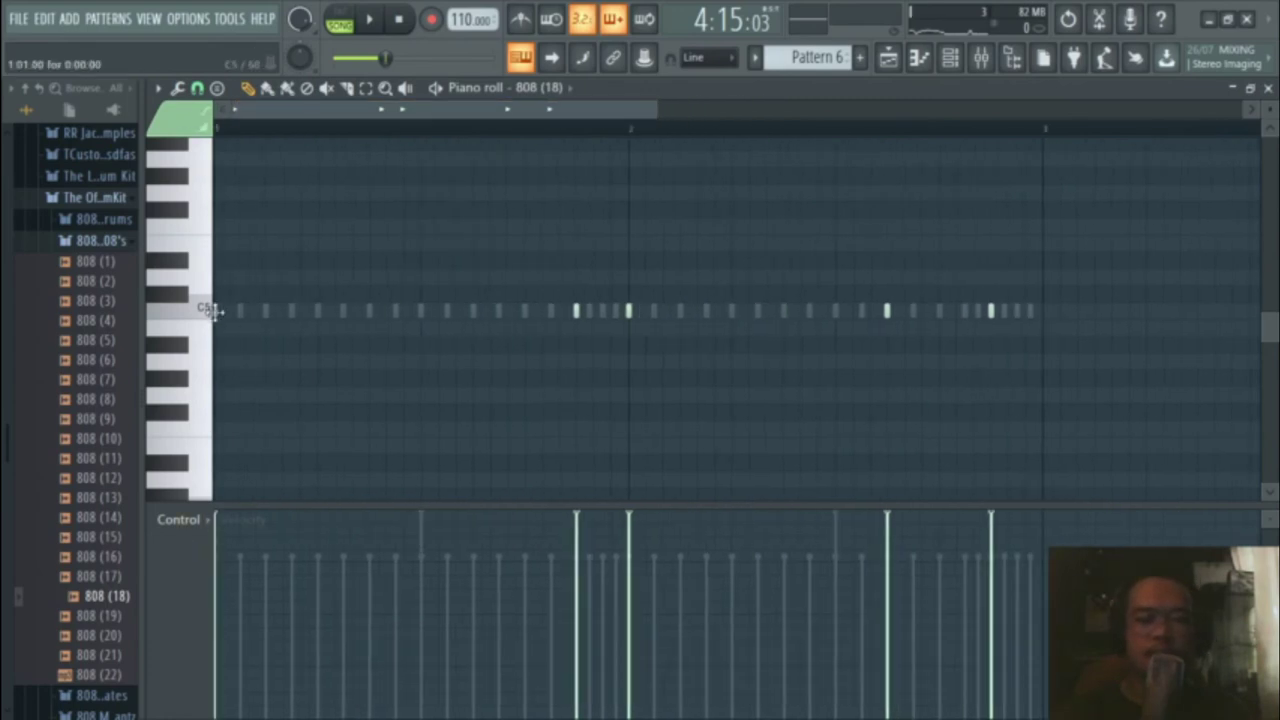
{"action": "left_click", "coordinate": [213, 311]}
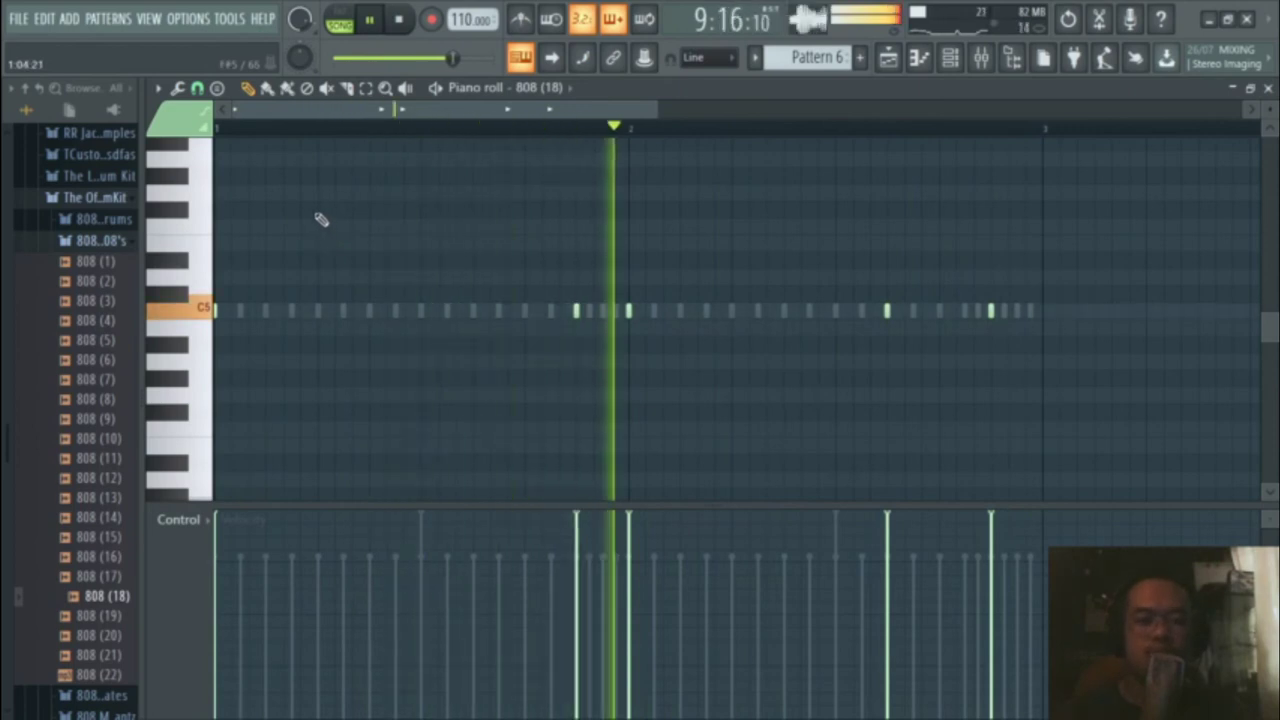
Step: Play back the 808 (18) notes and try an A#5 note at the last hit of bar 2
{"action": "key", "text": "space"}
{"action": "scroll", "coordinate": [200, 260], "scroll_direction": "up", "scroll_amount": 3}
{"action": "scroll", "coordinate": [200, 262], "scroll_direction": "down", "scroll_amount": 2}
{"action": "key", "text": "space"}
{"action": "key", "text": "space"}
{"action": "key", "text": "space"}
{"action": "left_click", "coordinate": [991, 193]}
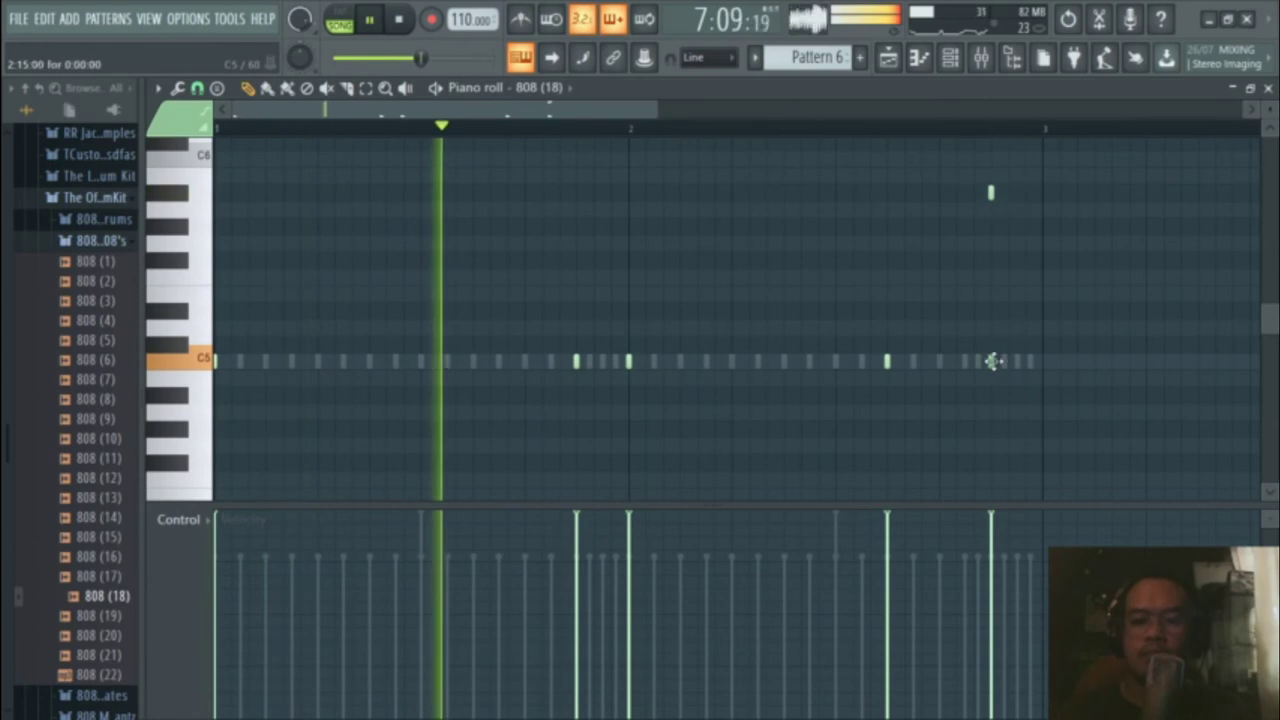
{"action": "key", "text": "space"}
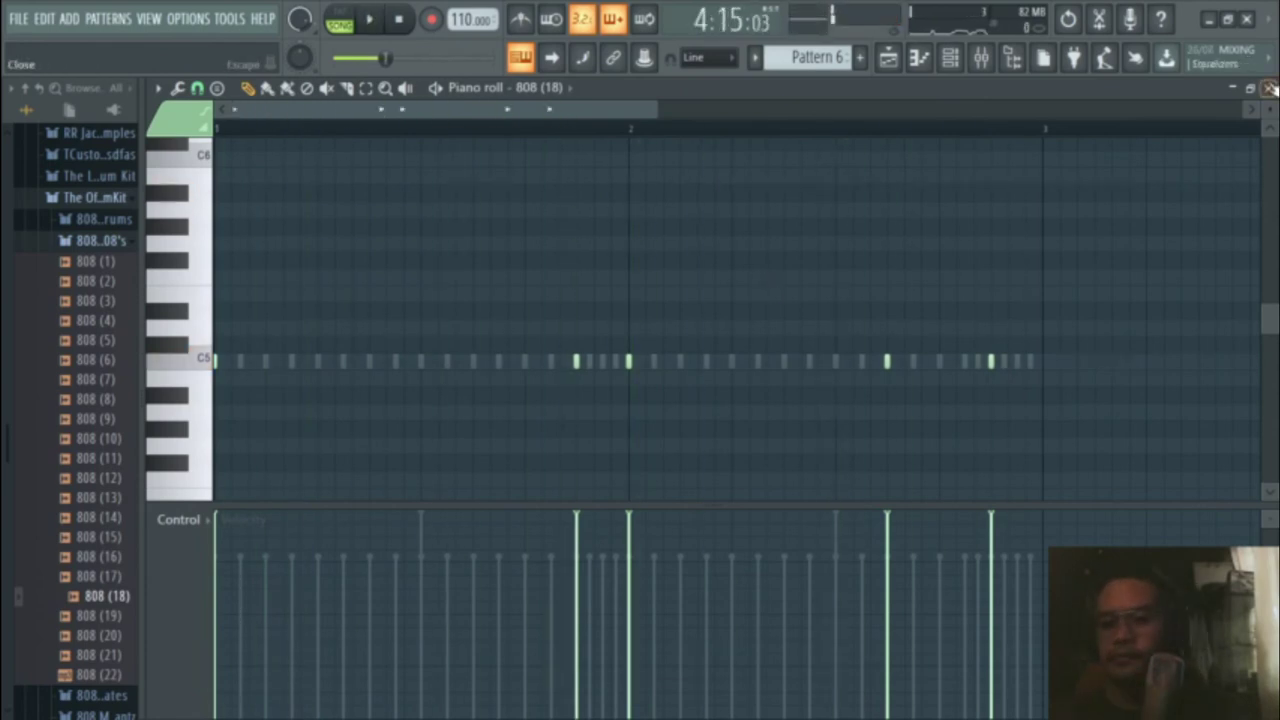
Step: Set the declicking mode of 808 (18) to Smooth (bleeding) and return to the playlist arrangement during playback
{"action": "left_click", "coordinate": [1270, 88]}
{"action": "left_click", "coordinate": [597, 419]}
{"action": "left_click", "coordinate": [362, 408]}
{"action": "left_click", "coordinate": [405, 499]}
{"action": "left_click", "coordinate": [722, 224]}
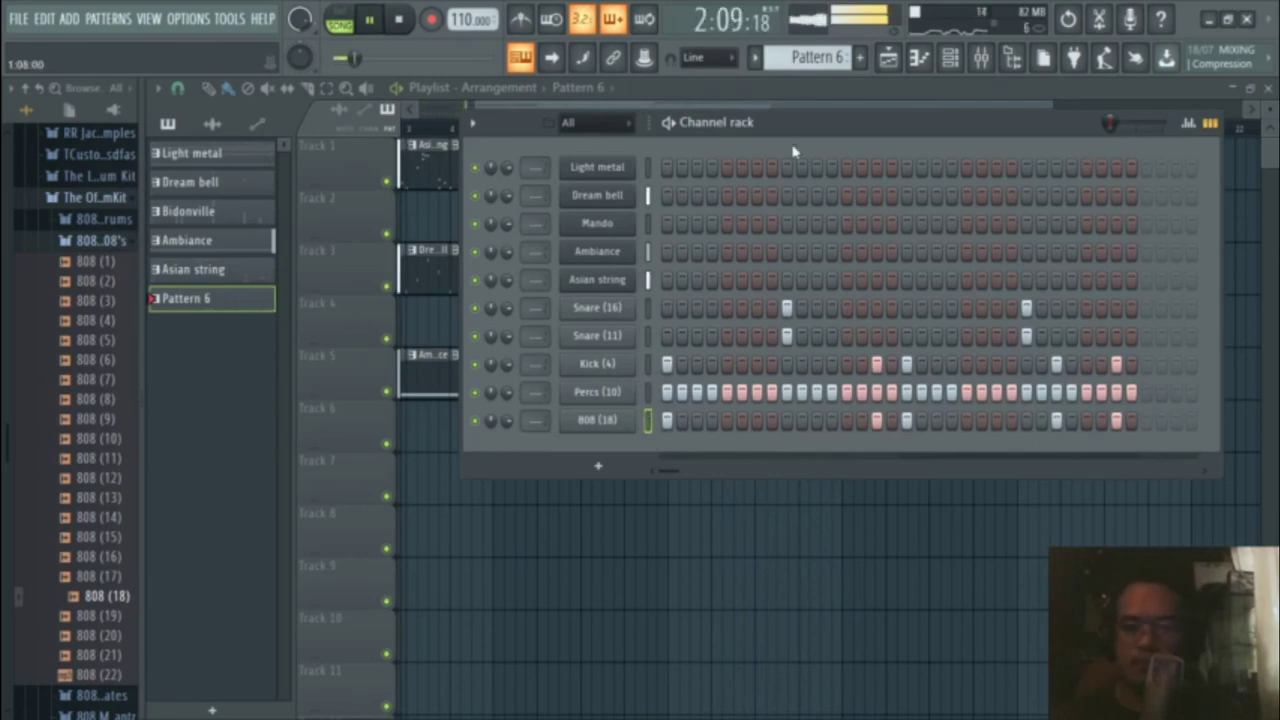
{"action": "left_click", "coordinate": [845, 98]}
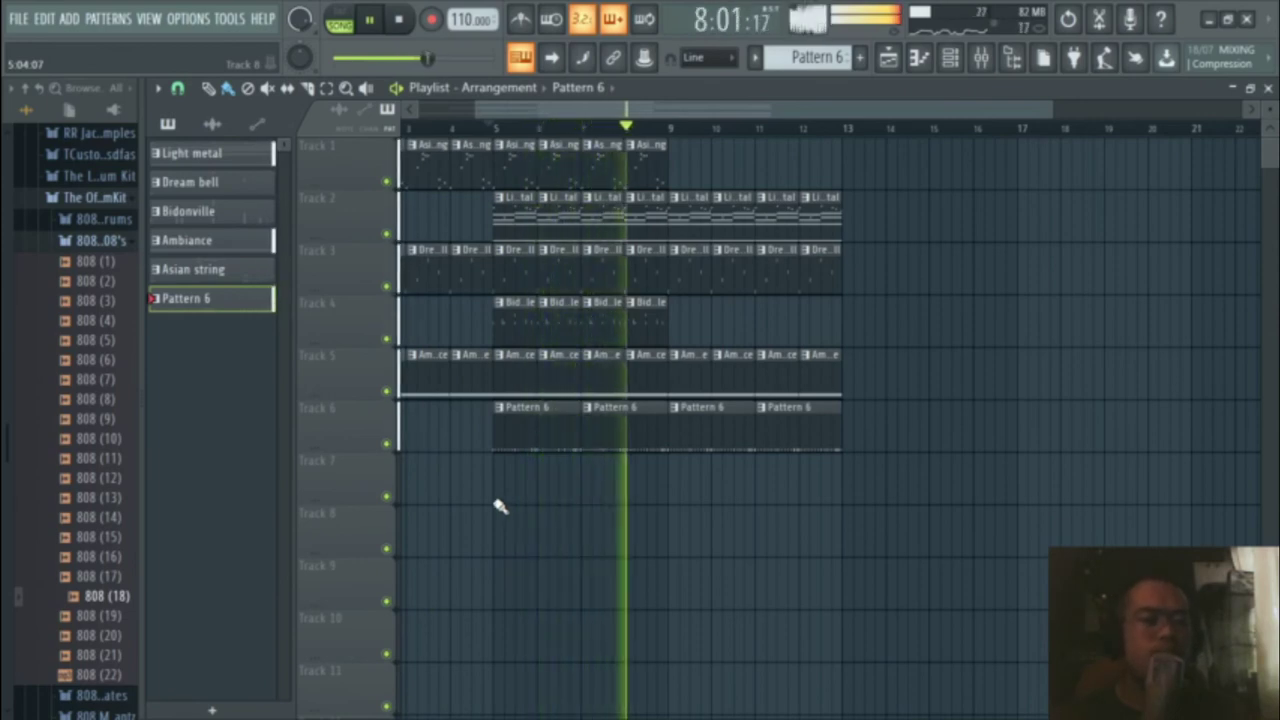
Step: Stop playback and audition the LEX and LexLuger 808 samples in the 808 drums folder
{"action": "left_click", "coordinate": [101, 222]}
{"action": "key", "text": "space"}
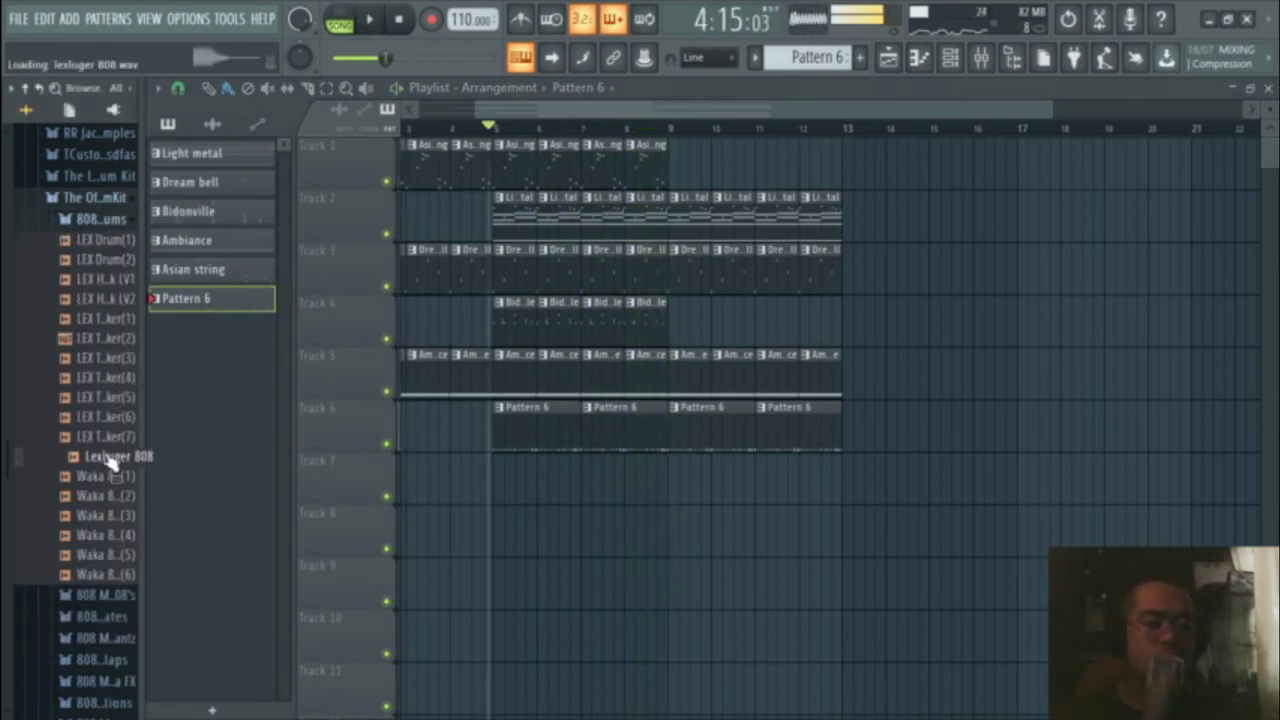
{"action": "left_click", "coordinate": [105, 440]}
{"action": "left_click", "coordinate": [108, 377]}
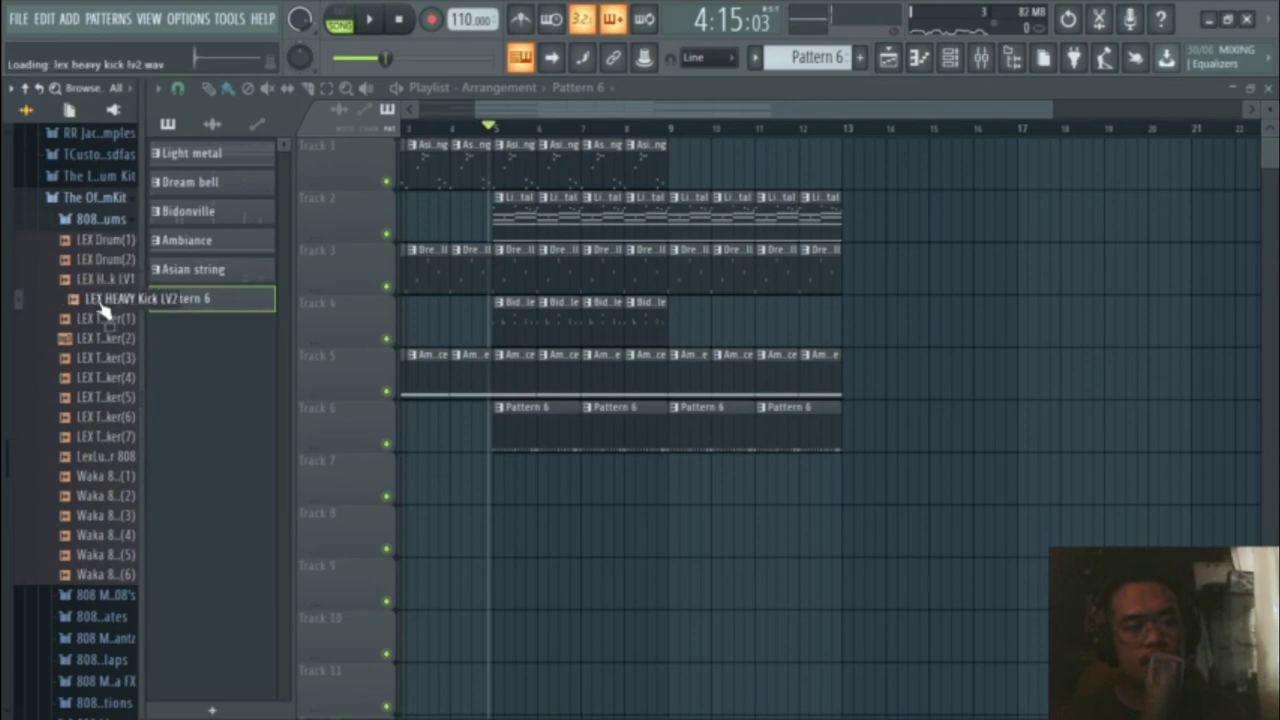
Step: Add LEX HEAVY Kick LV1 as a new channel below 808 (18) and paste the kick pattern onto it
{"action": "left_click", "coordinate": [951, 58]}
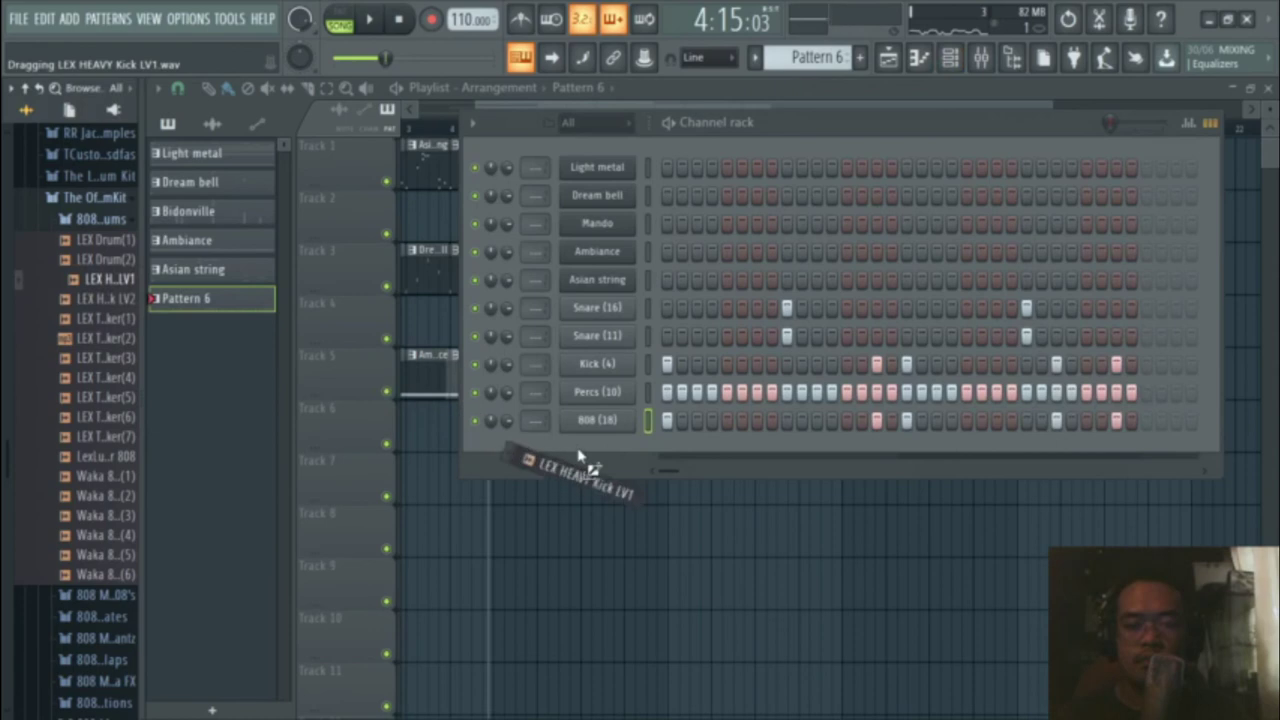
{"action": "left_click_drag", "start_coordinate": [578, 454], "coordinate": [598, 447]}
{"action": "right_click", "coordinate": [612, 457]}
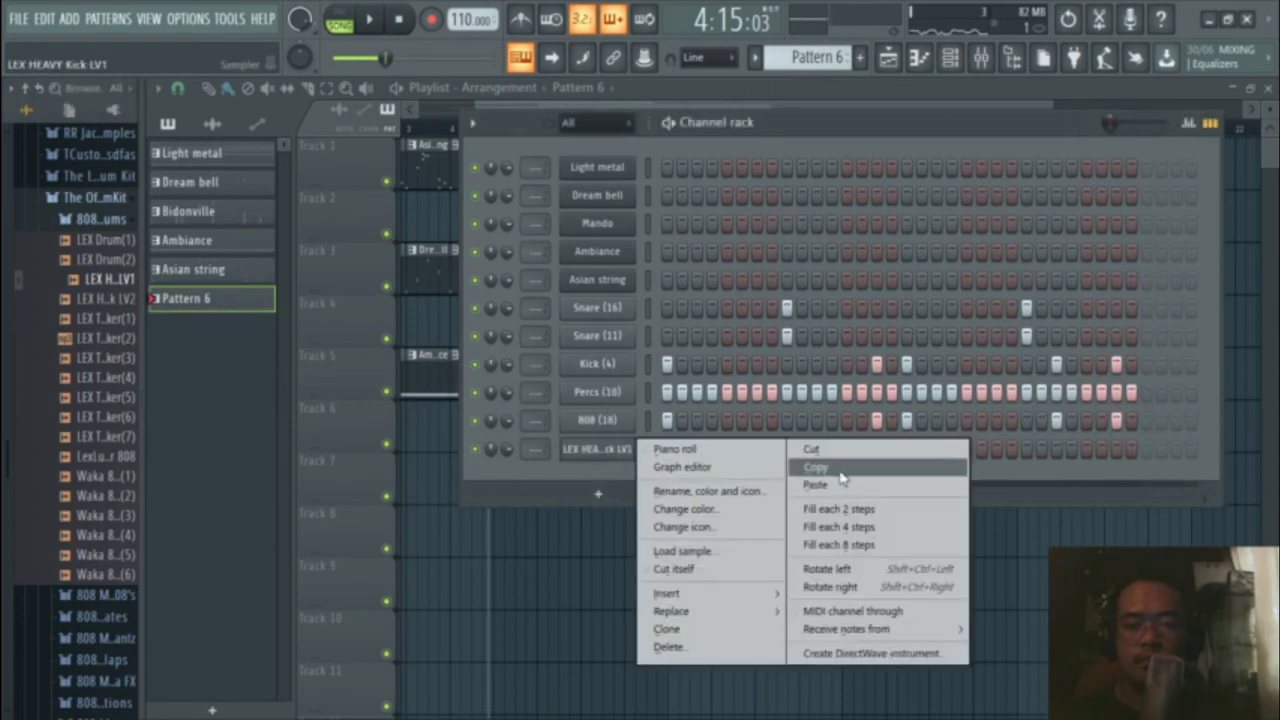
{"action": "left_click", "coordinate": [830, 486]}
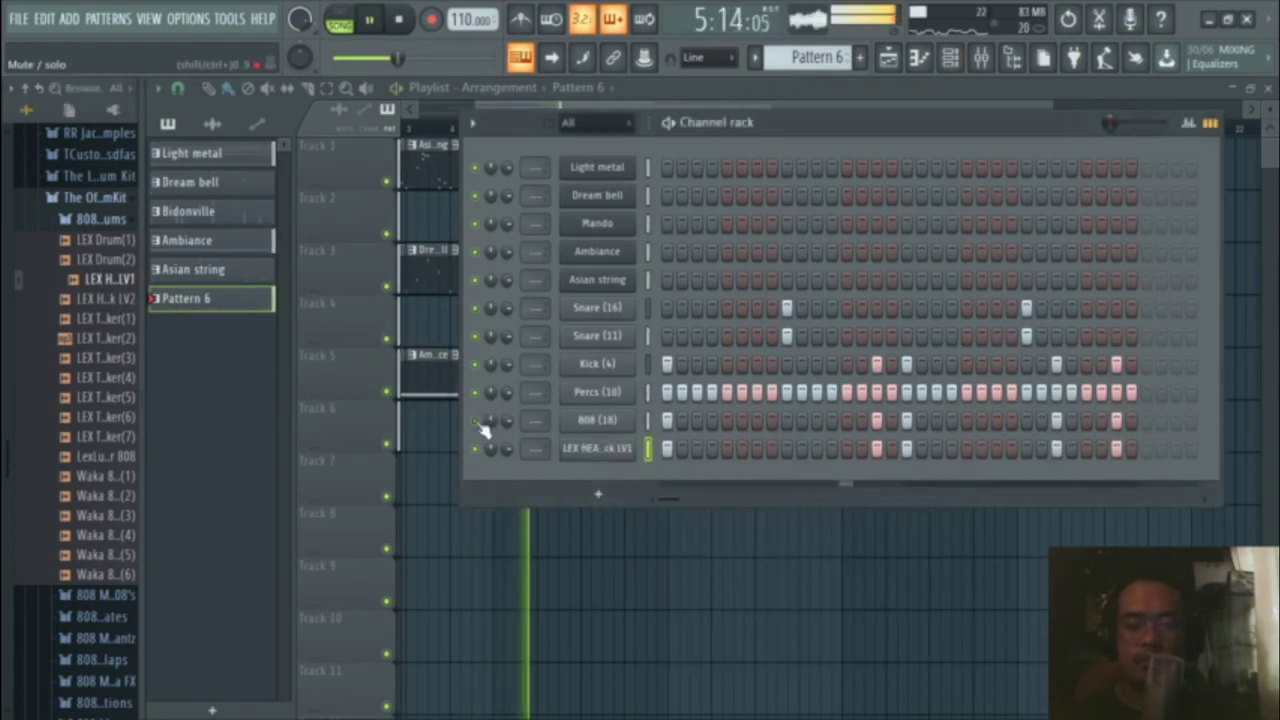
Step: Check the LEX HEAVY Kick LV1 notes in the piano roll, play the beat and audition other samples from the folder
{"action": "right_click", "coordinate": [634, 448]}
{"action": "left_click", "coordinate": [672, 449]}
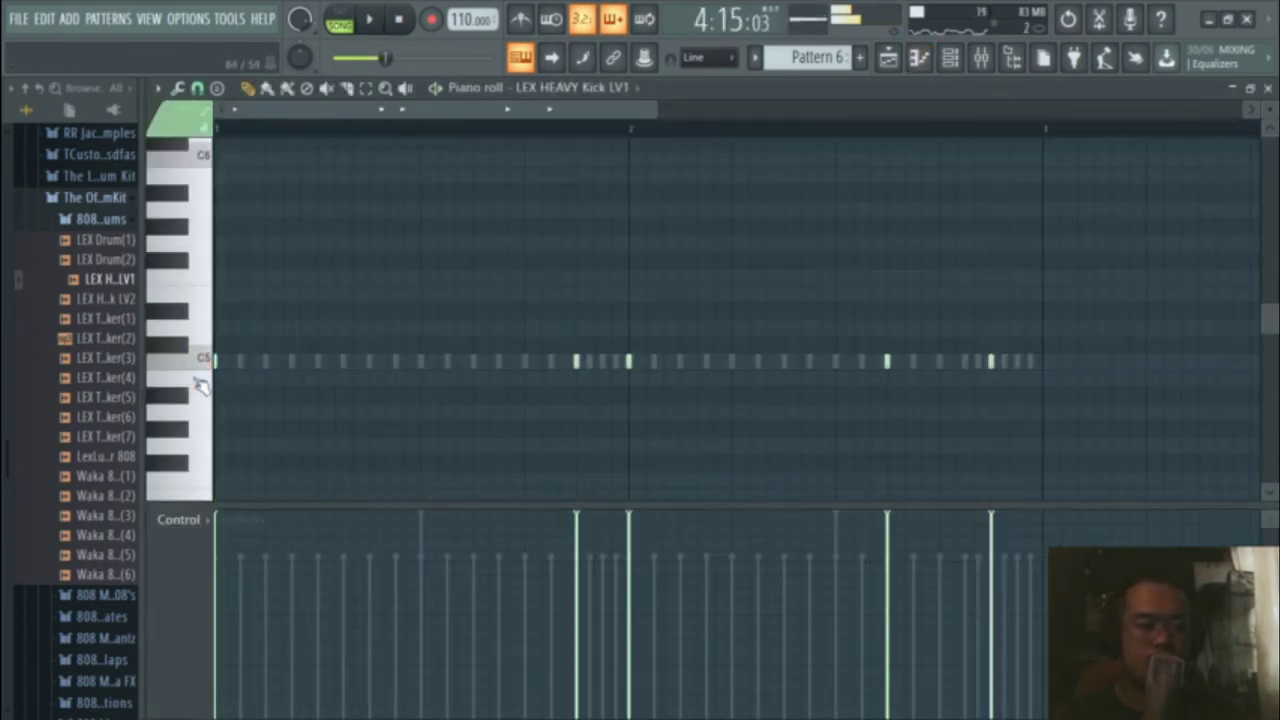
{"action": "scroll", "coordinate": [200, 385], "scroll_direction": "down", "scroll_amount": 3}
{"action": "scroll", "coordinate": [198, 300], "scroll_direction": "up", "scroll_amount": 4}
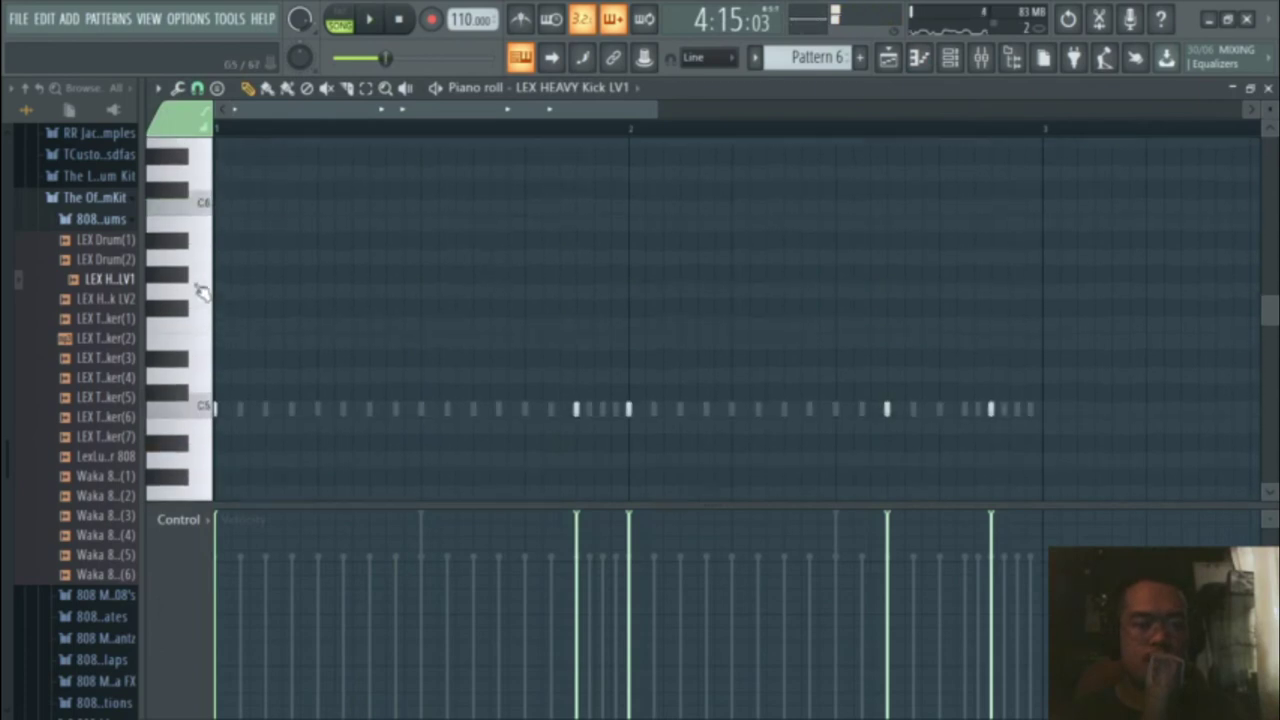
{"action": "left_click", "coordinate": [1268, 89]}
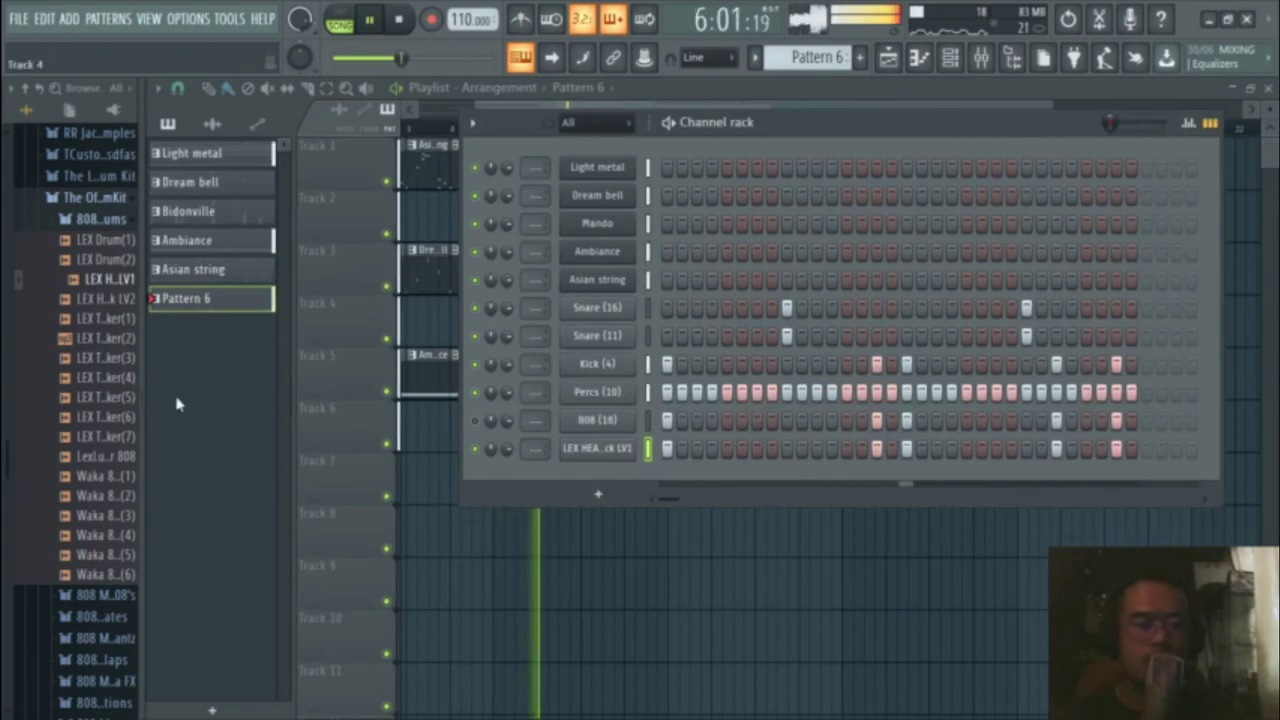
{"action": "key", "text": "space"}
{"action": "left_click", "coordinate": [100, 300]}
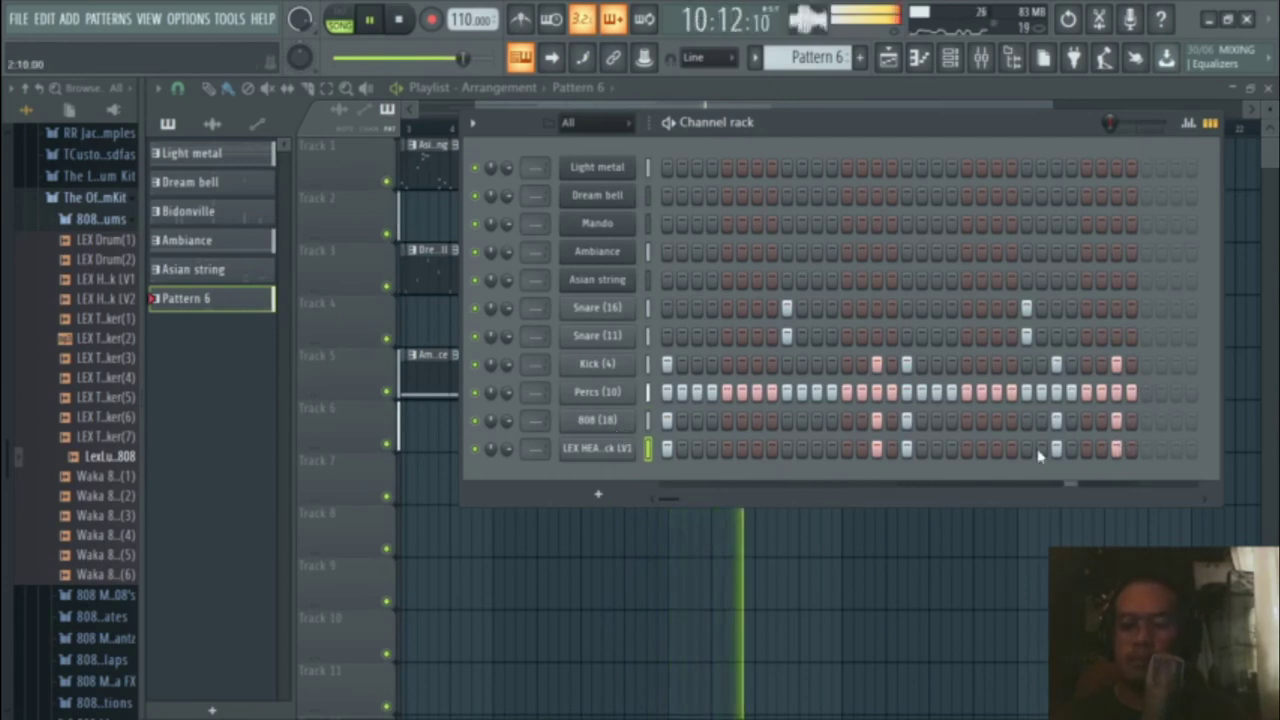
{"action": "left_click", "coordinate": [921, 450]}
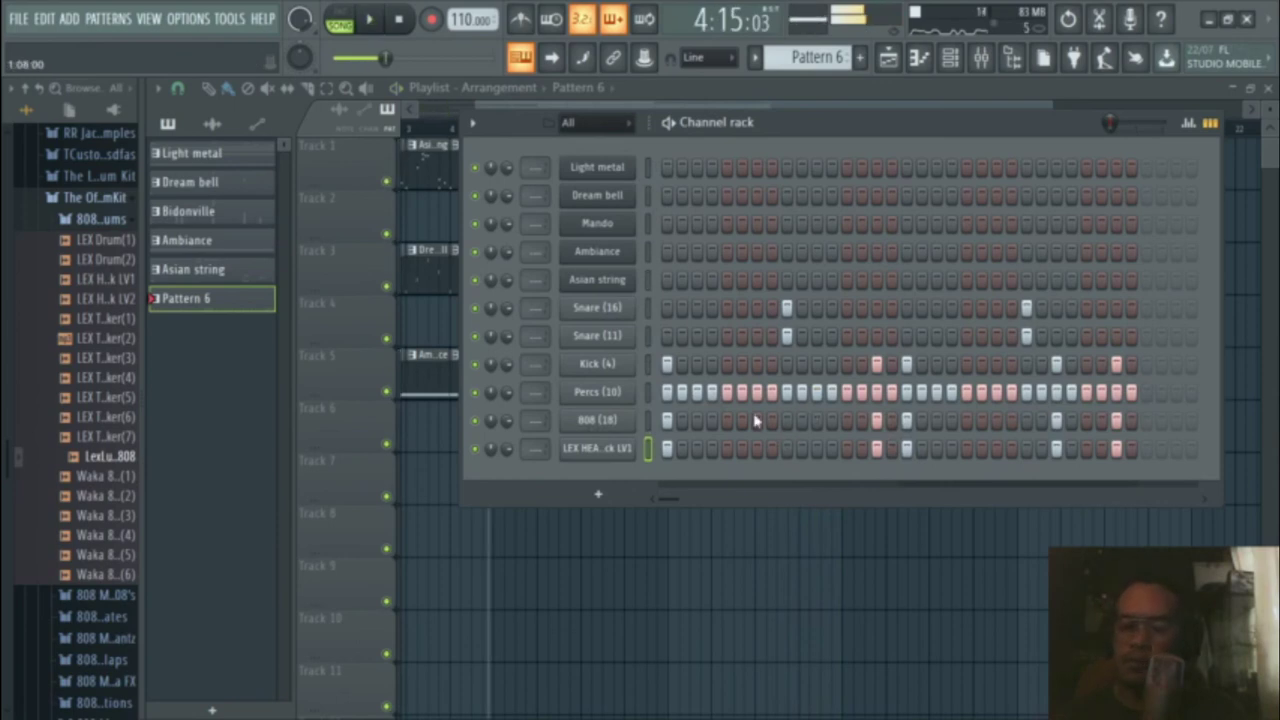
Step: Try the sample start and fade settings of 808 (18) in its channel settings
{"action": "left_click", "coordinate": [597, 420]}
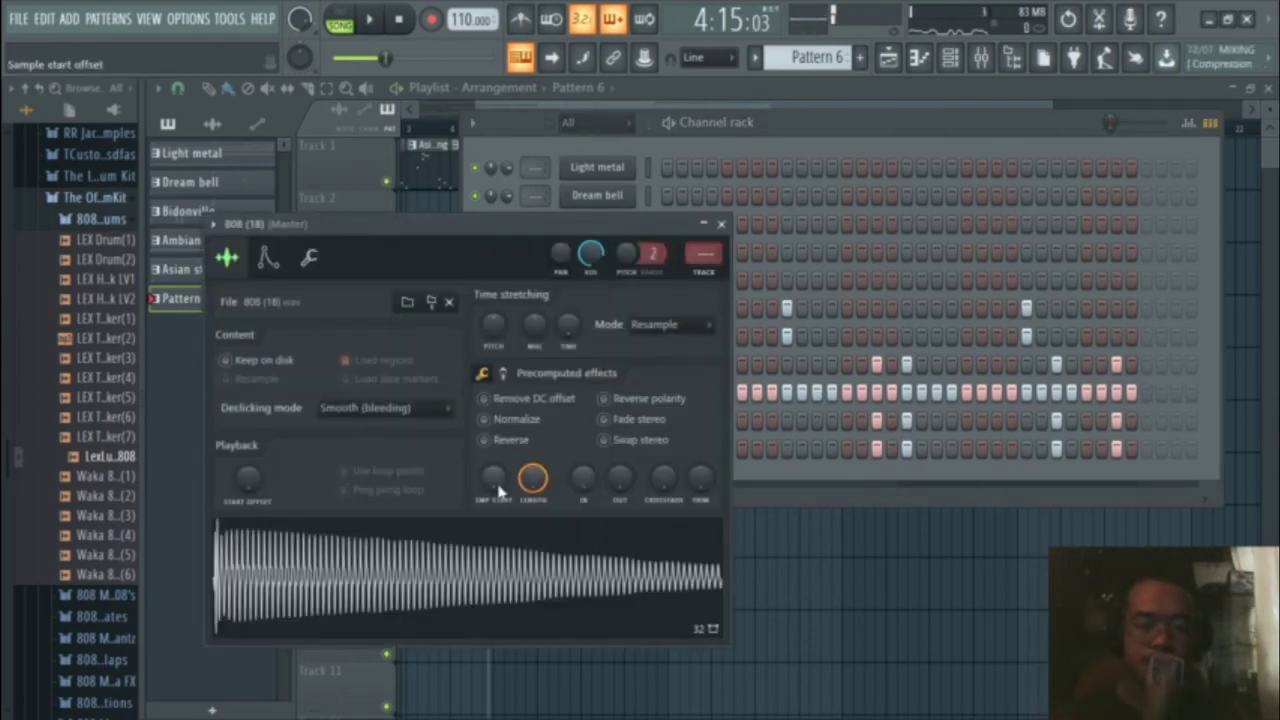
{"action": "mouse_move", "coordinate": [493, 478]}
{"action": "left_mouse_down"}
{"action": "mouse_move", "coordinate": [493, 462]}
{"action": "mouse_move", "coordinate": [493, 480]}
{"action": "left_mouse_up"}
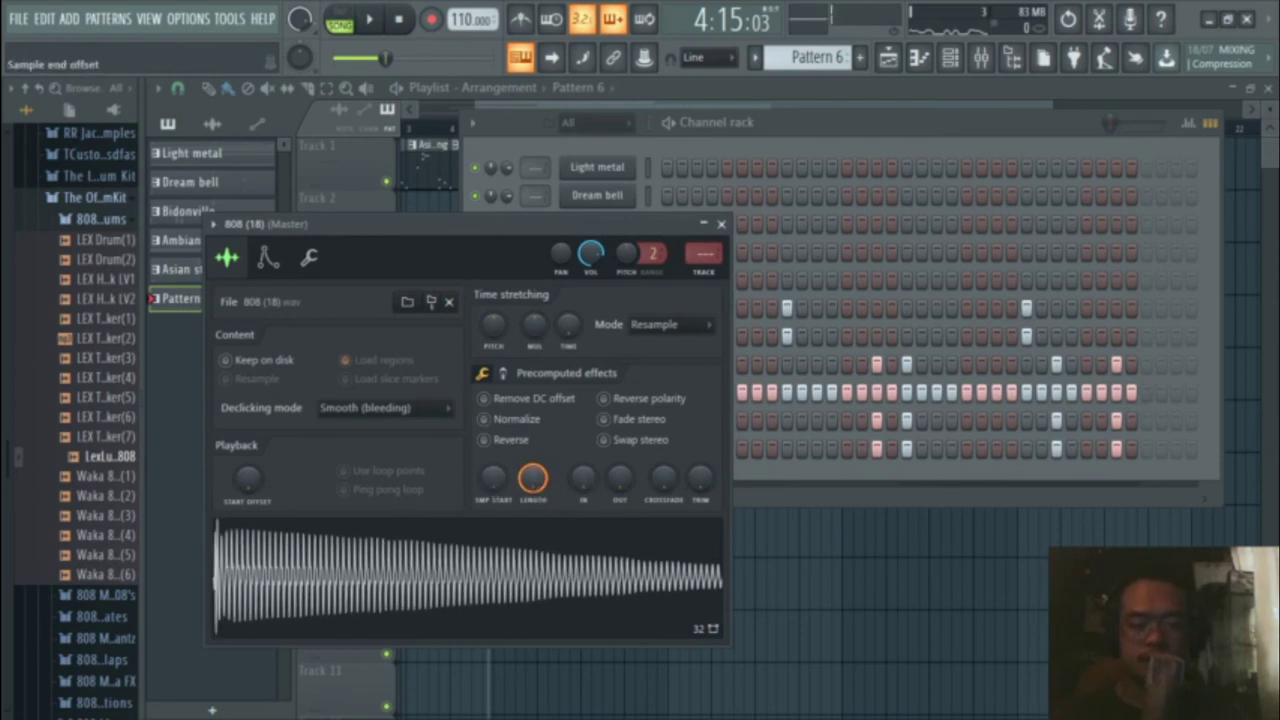
{"action": "left_click_drag", "start_coordinate": [586, 487], "coordinate": [620, 468]}
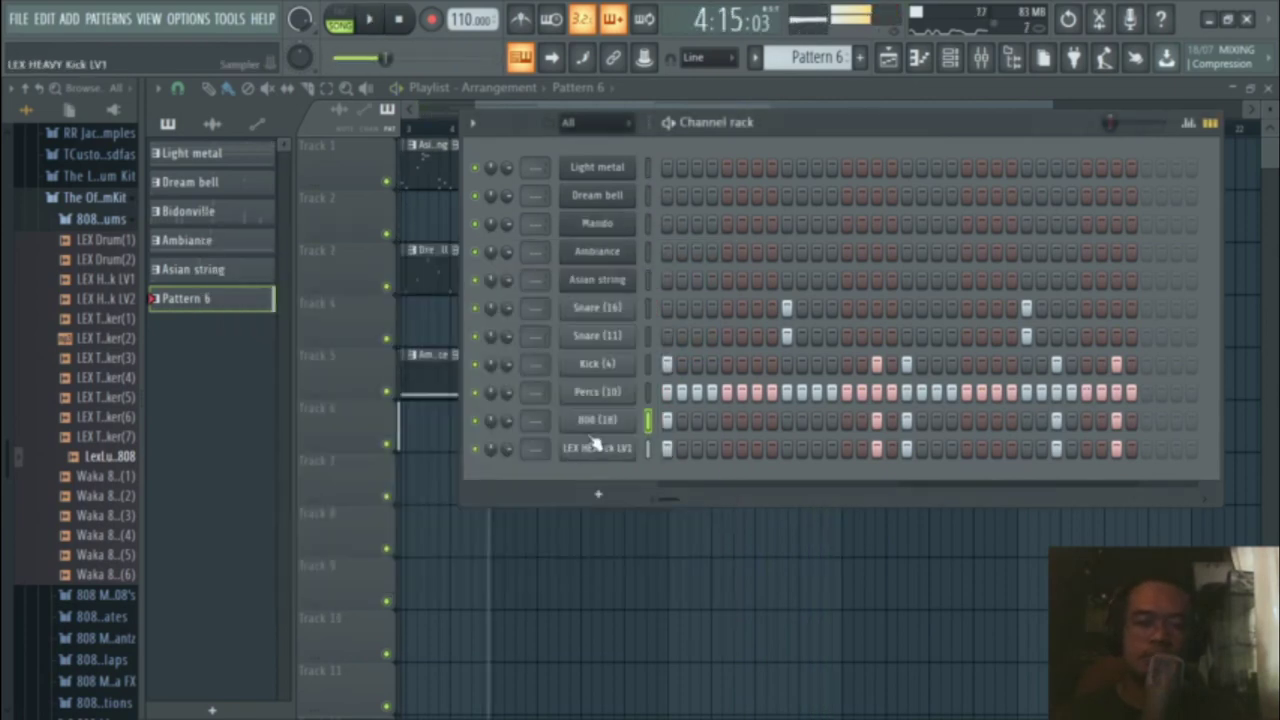
Step: Set the first C5 note of 808 (18) to four steps long in the piano roll, checking it in playback
{"action": "right_click", "coordinate": [603, 428]}
{"action": "left_click", "coordinate": [672, 421]}
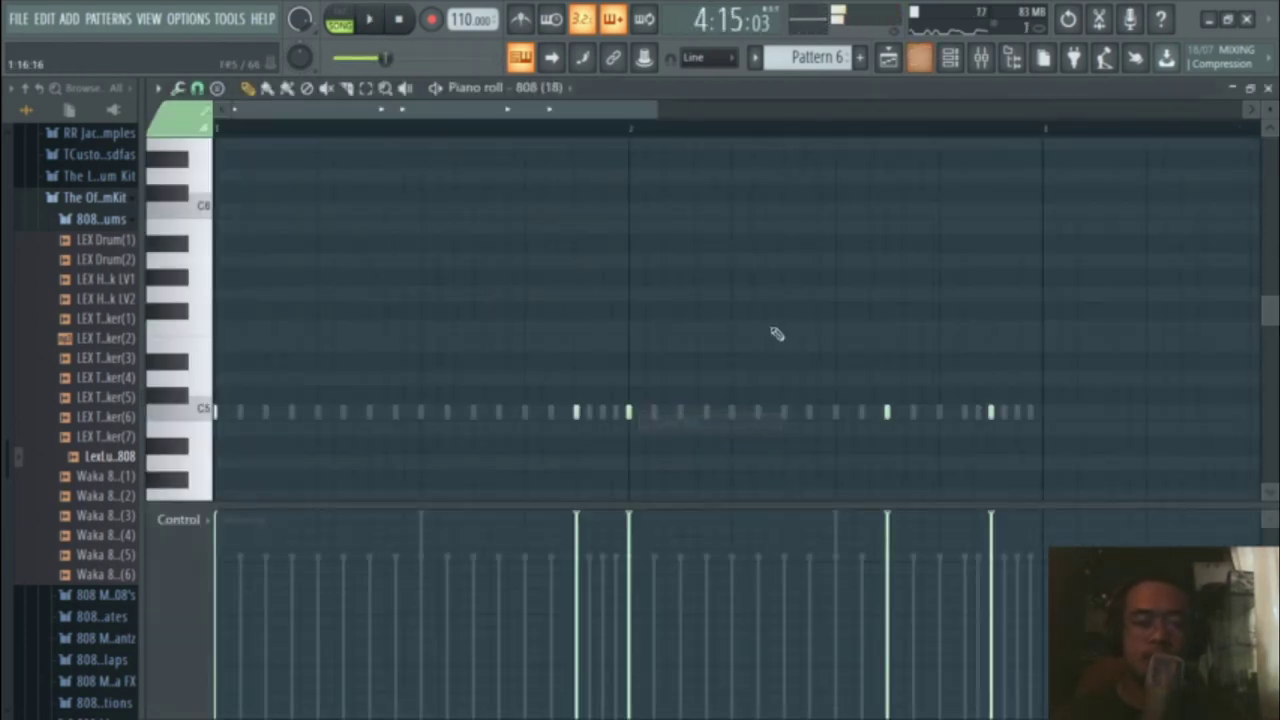
{"action": "key", "text": "space"}
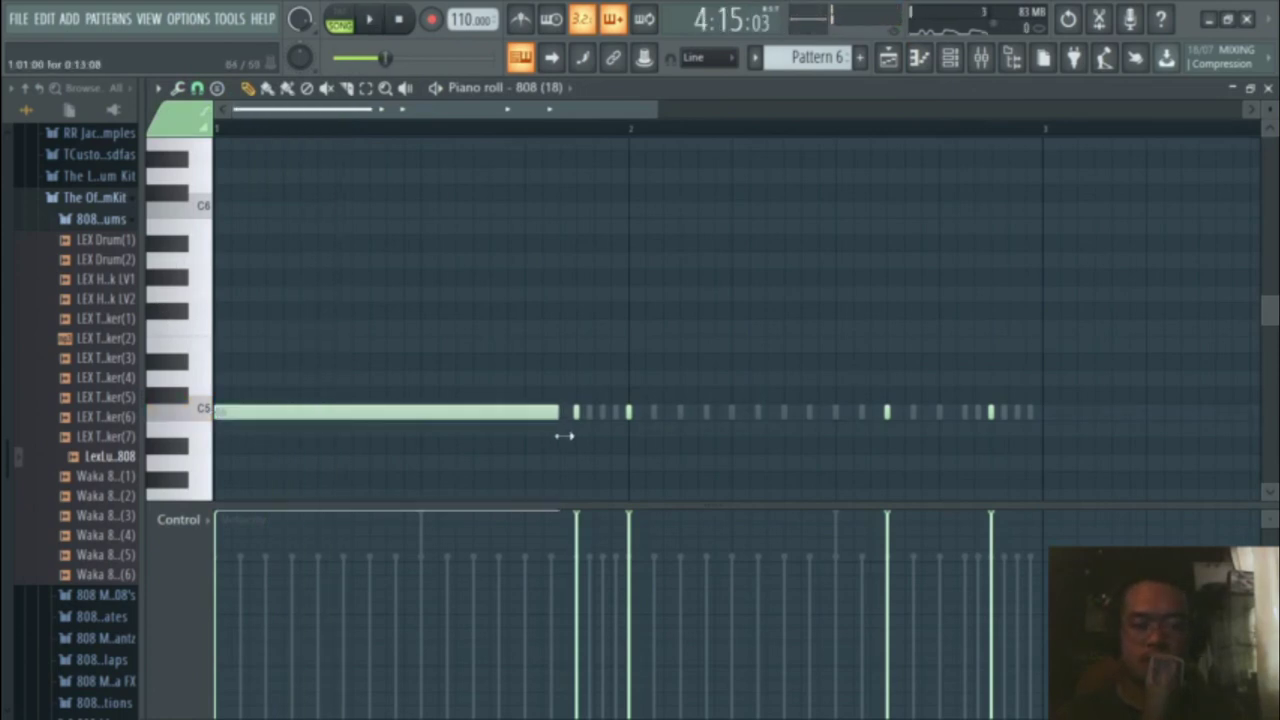
{"action": "key", "text": "space"}
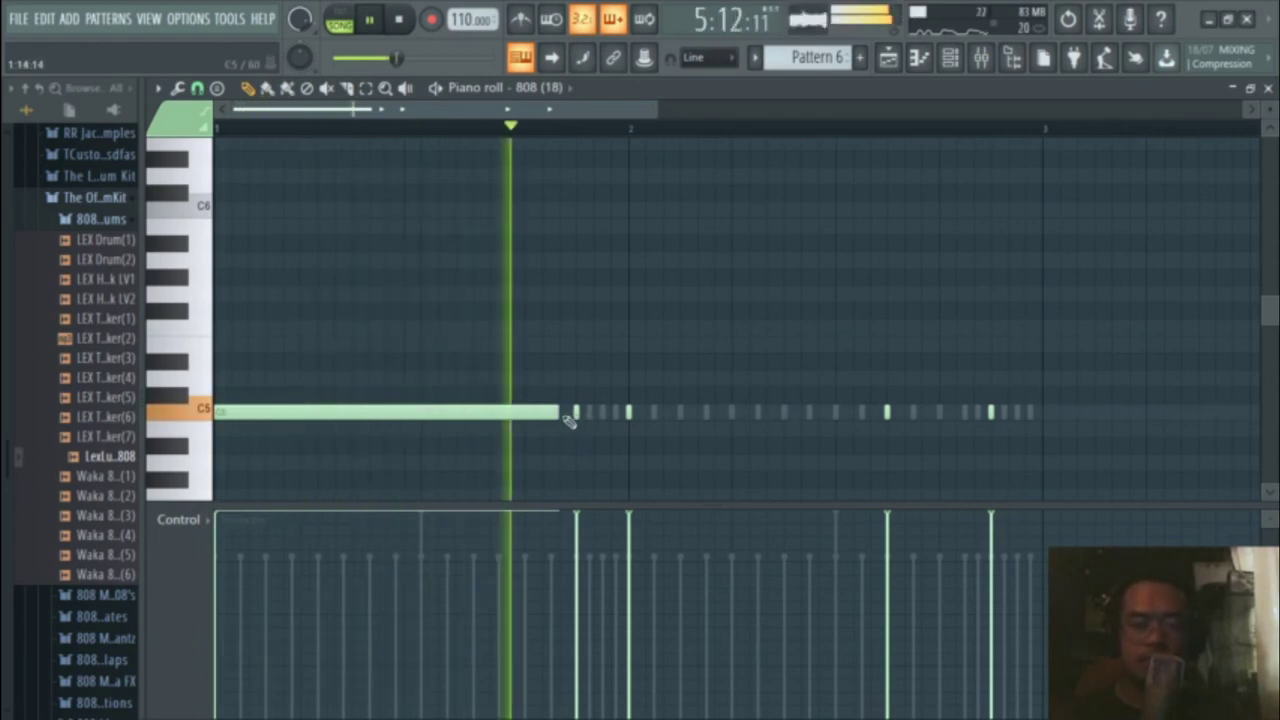
{"action": "left_click_drag", "start_coordinate": [557, 414], "coordinate": [314, 430]}
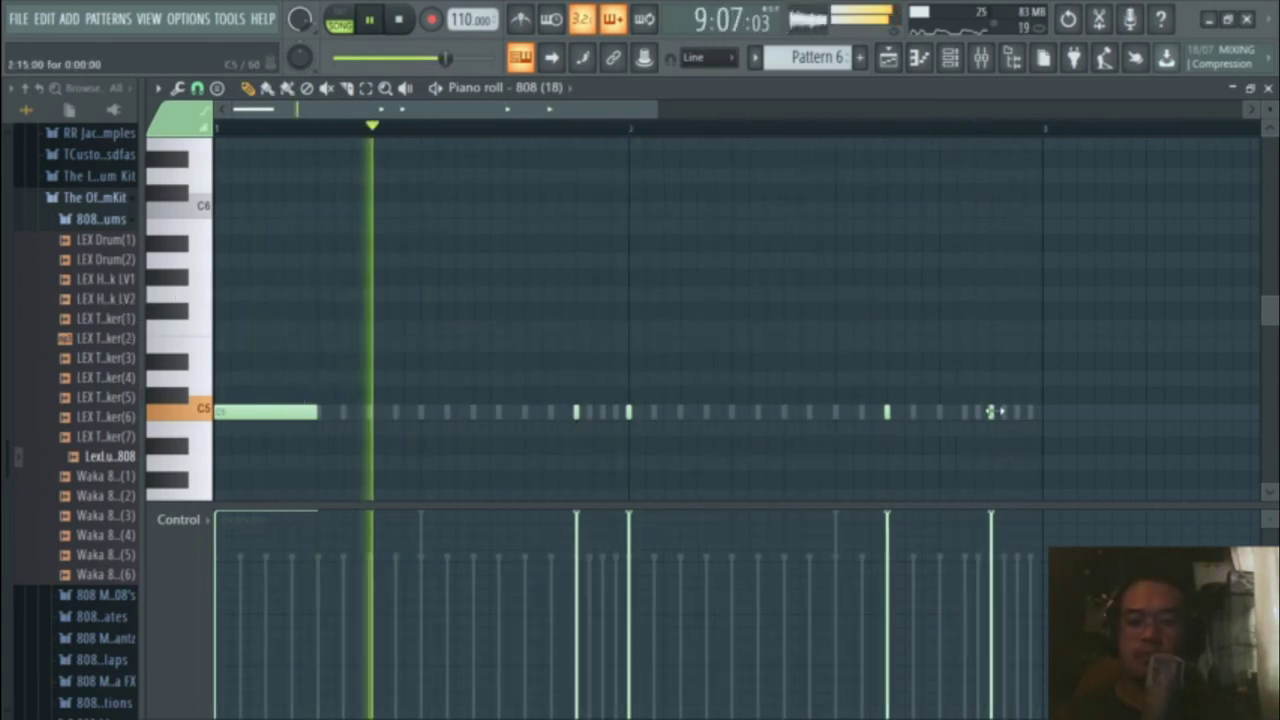
Step: Make the three 808 (18) notes in bar 2 two steps long and raise the last one to F5
{"action": "key", "text": "space"}
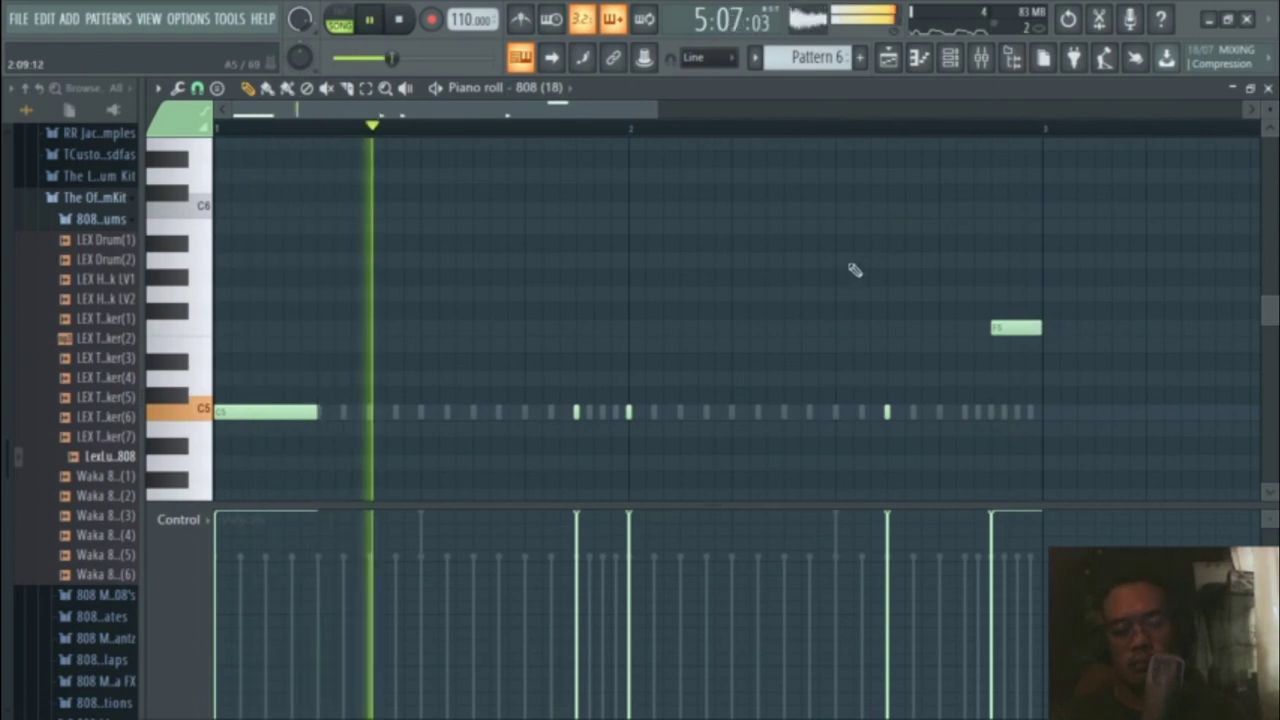
{"action": "left_click", "coordinate": [889, 412]}
{"action": "left_click", "coordinate": [628, 412]}
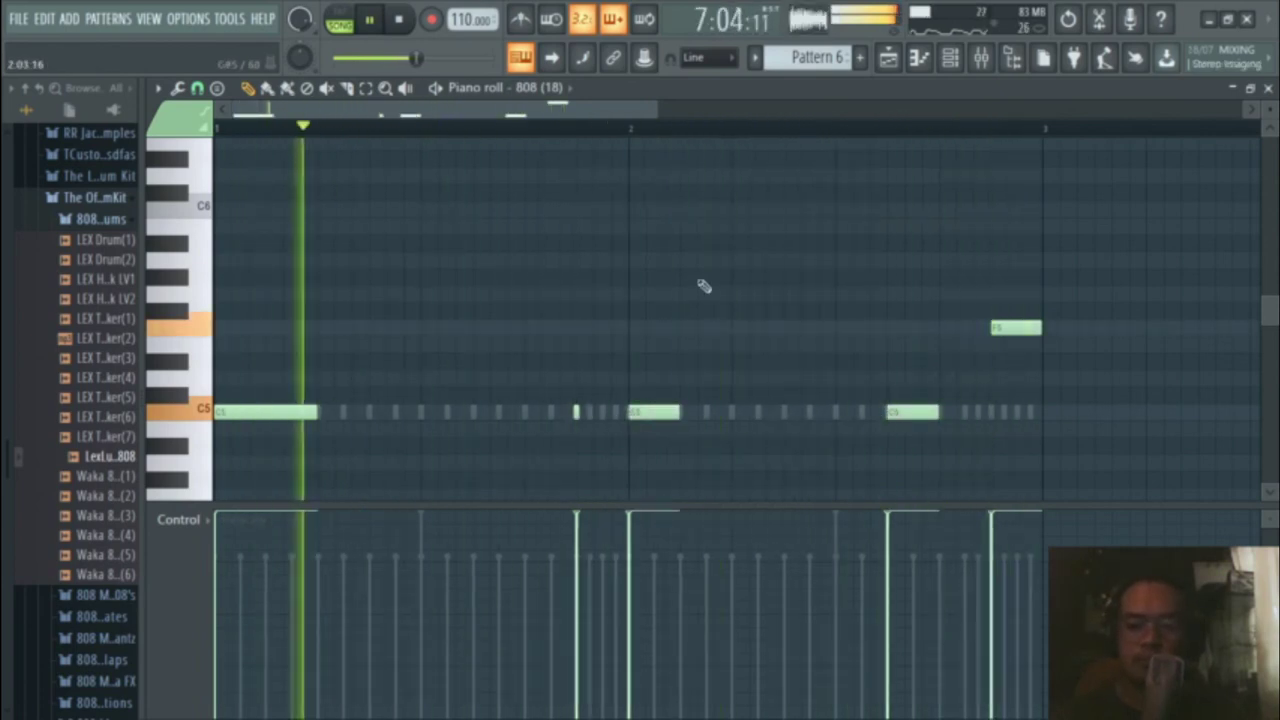
{"action": "key", "text": "space"}
Step: Lengthen the 808 (18) note at the end of bar 1 to two steps and raise it to G5
{"action": "right_click", "coordinate": [578, 414]}
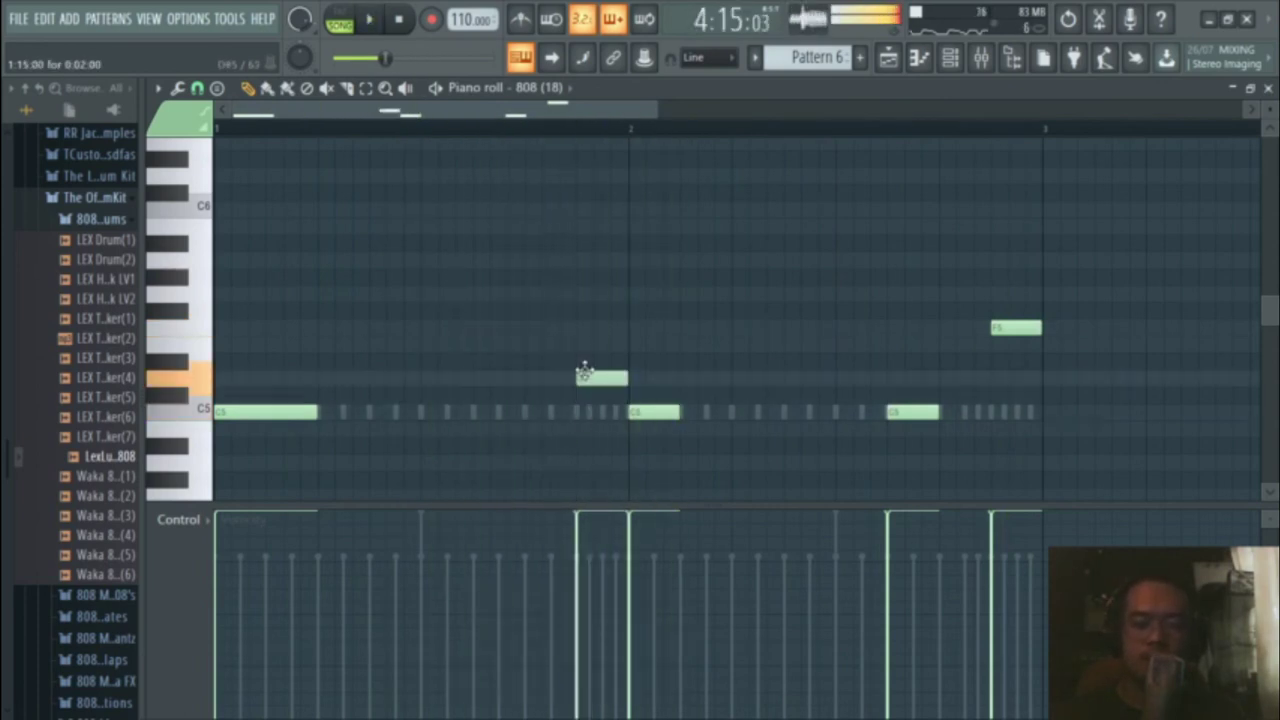
{"action": "key", "text": "space"}
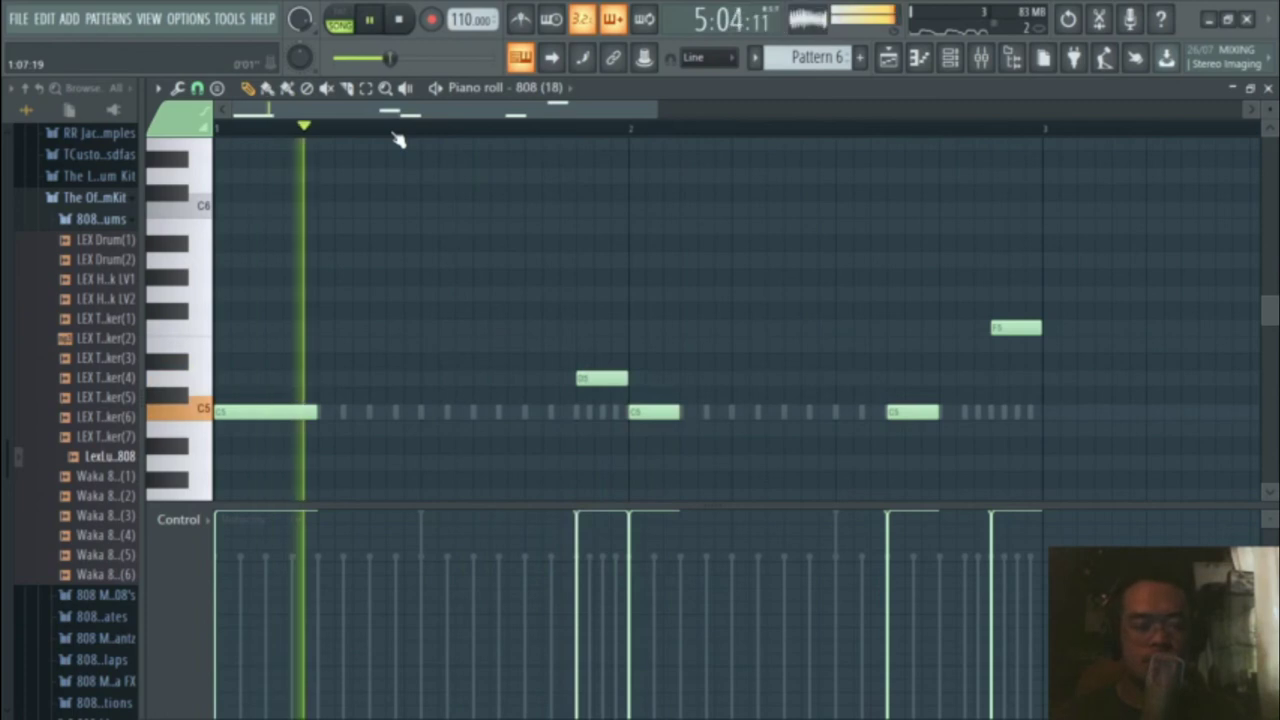
{"action": "key", "text": "space"}
{"action": "left_click_drag", "start_coordinate": [600, 378], "coordinate": [600, 342]}
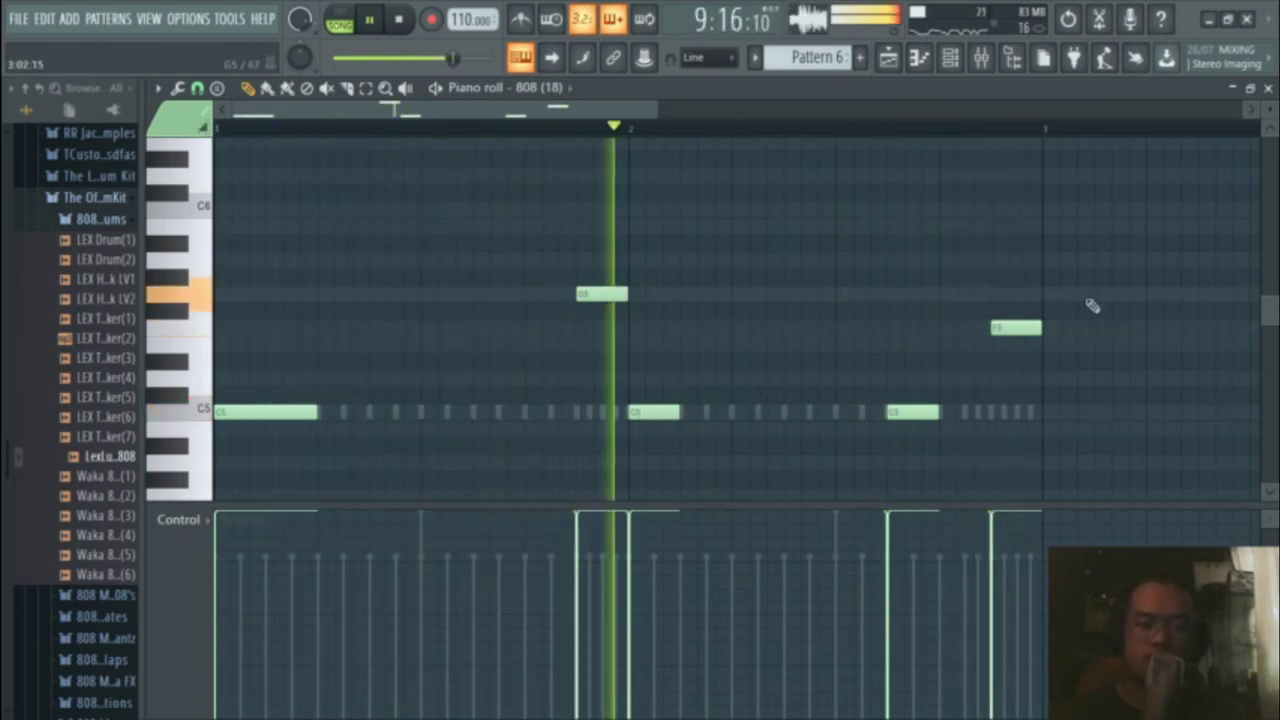
Step: Try a two-step G5 slide note over the second C5 note of bar 2, delete it and replay
{"action": "left_click", "coordinate": [910, 297]}
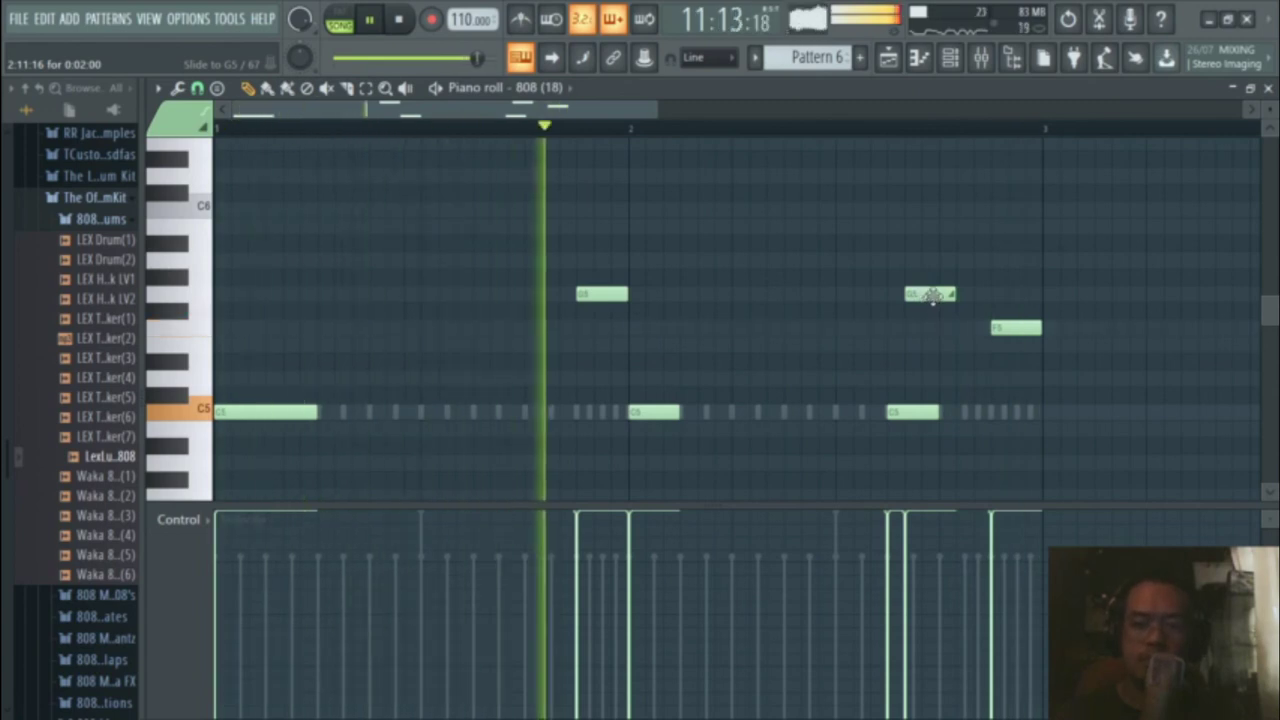
{"action": "left_click", "coordinate": [930, 295]}
{"action": "right_click", "coordinate": [940, 293]}
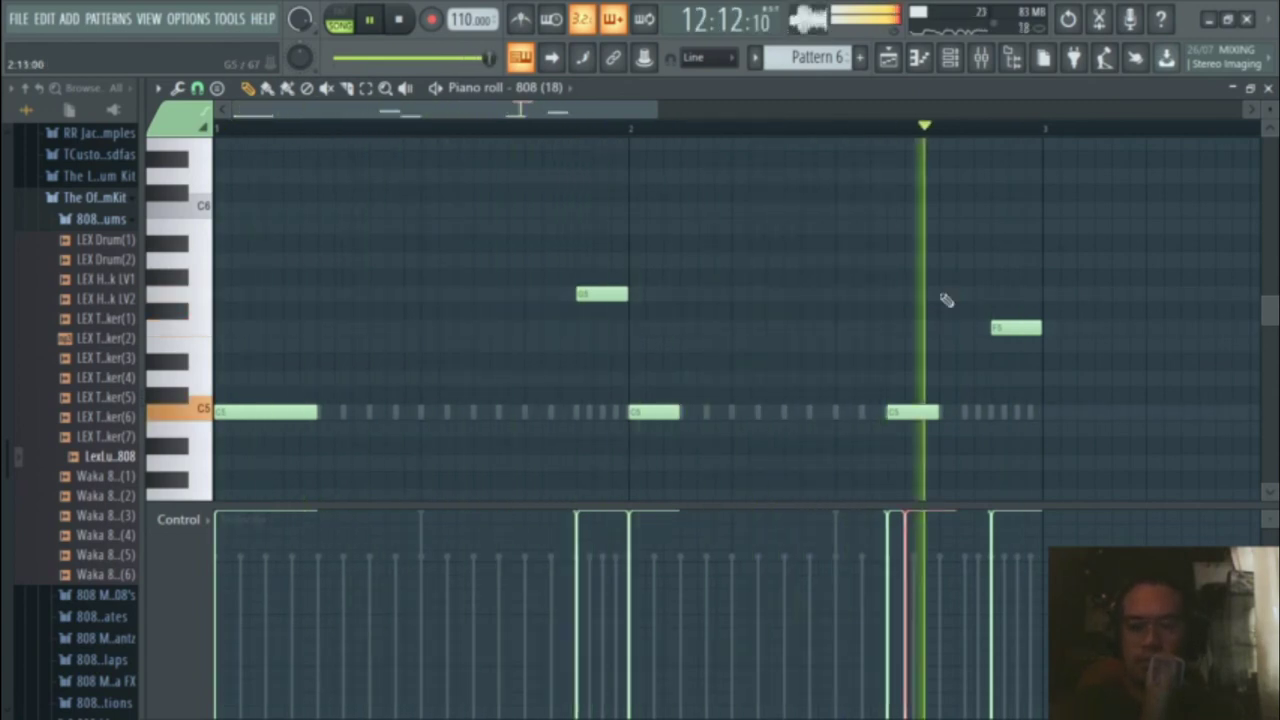
{"action": "key", "text": "space"}
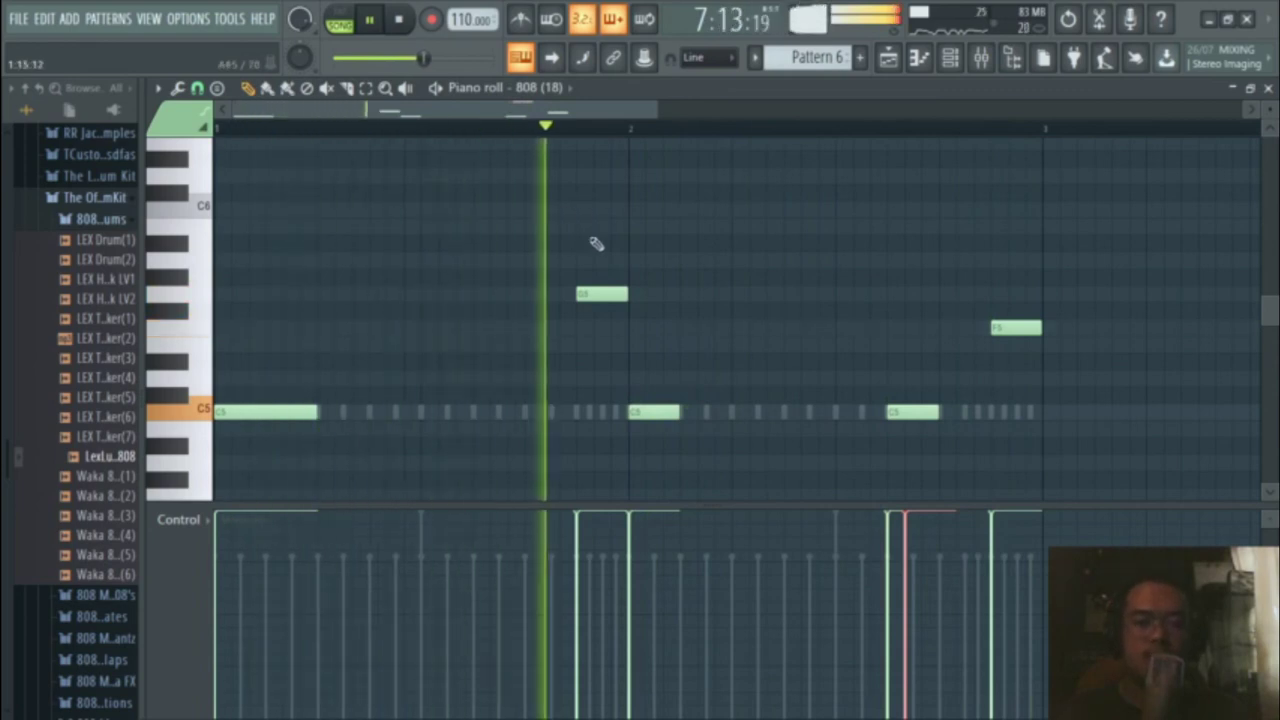
Step: Try two-step A5 slide notes in bar 2 and across the end of bar 1, deleting each one after listening
{"action": "left_click", "coordinate": [876, 259]}
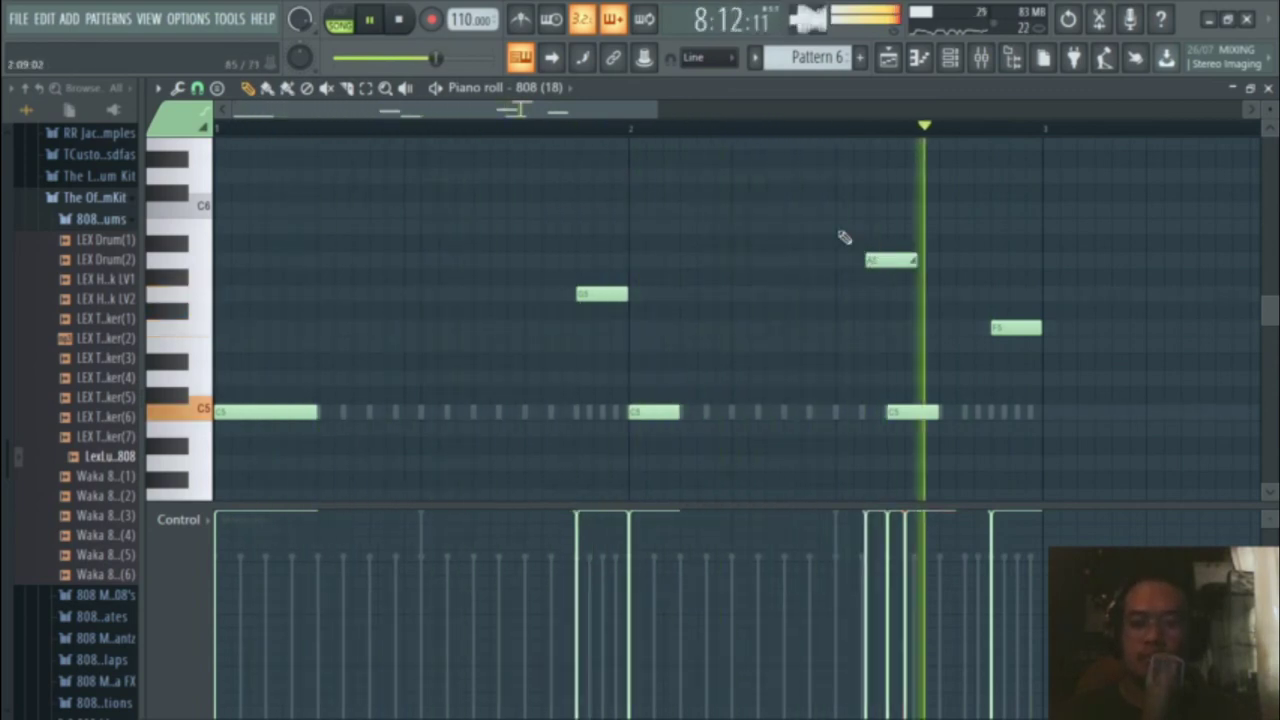
{"action": "right_click", "coordinate": [889, 260]}
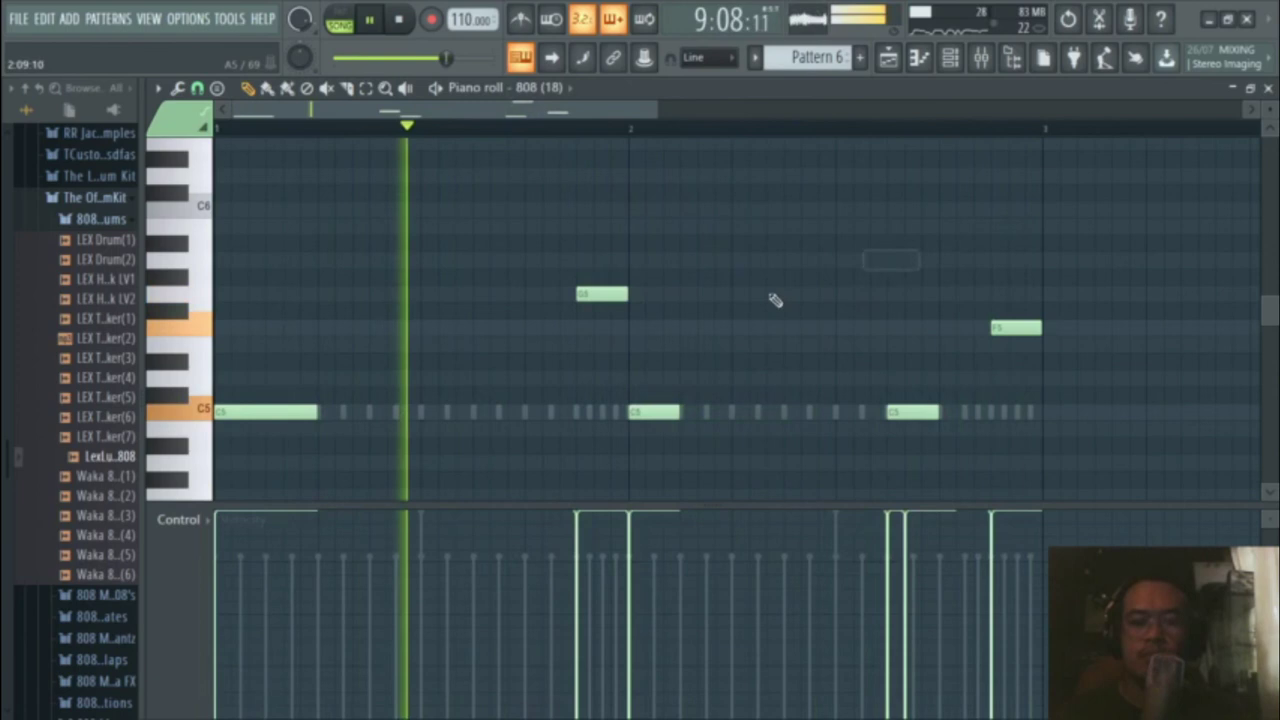
{"action": "left_click", "coordinate": [616, 259]}
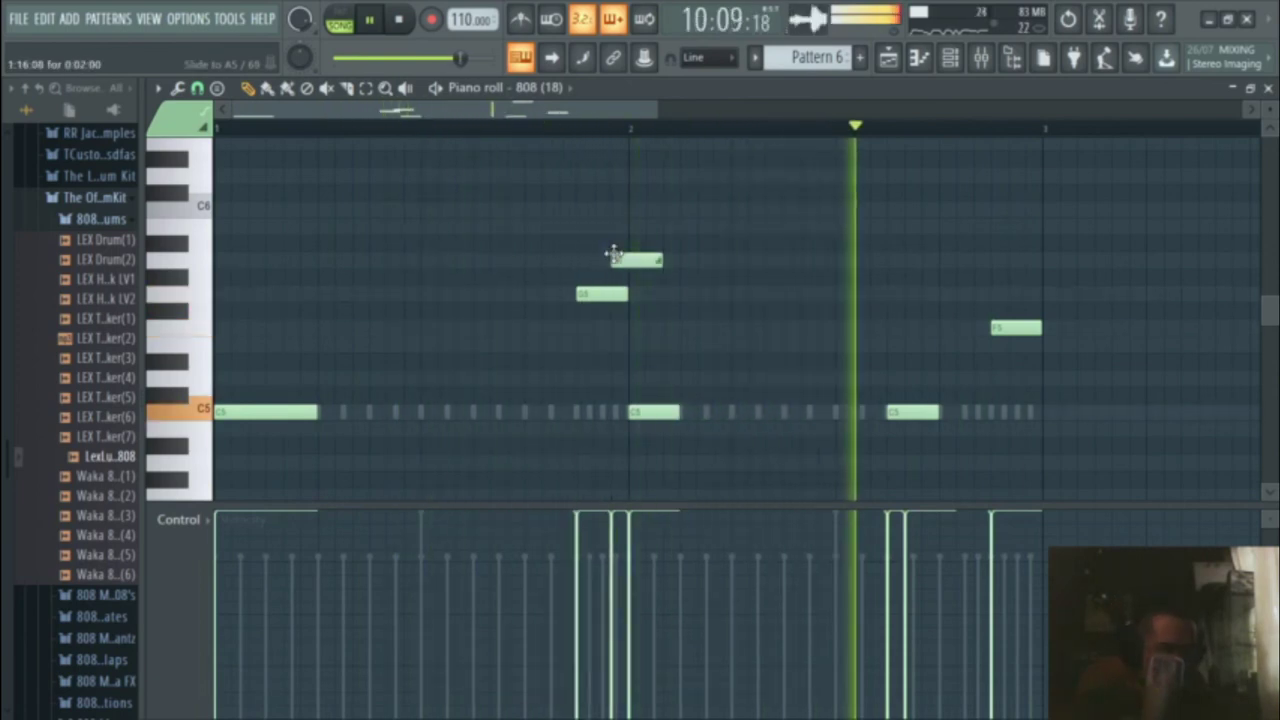
{"action": "right_click", "coordinate": [620, 259]}
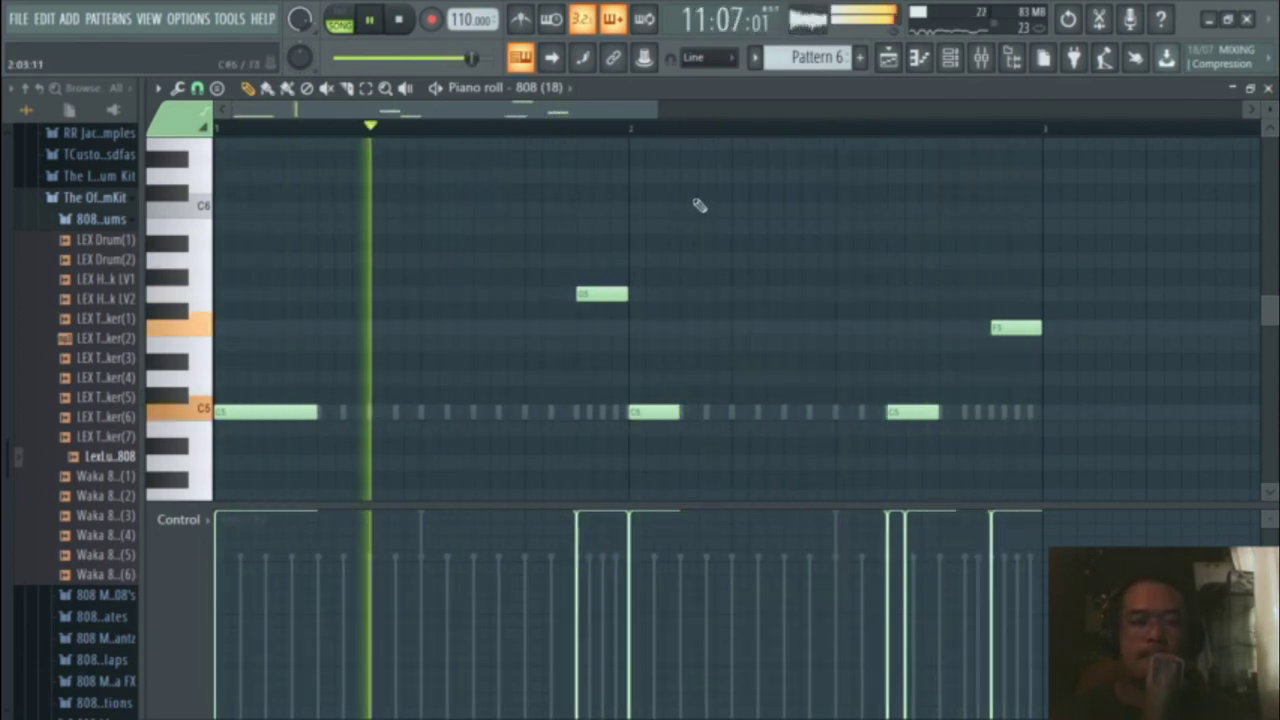
Step: Close the piano roll and channel rack and copy two Bidonville clips into bars 13 and 14 of track 4
{"action": "left_click", "coordinate": [1268, 88]}
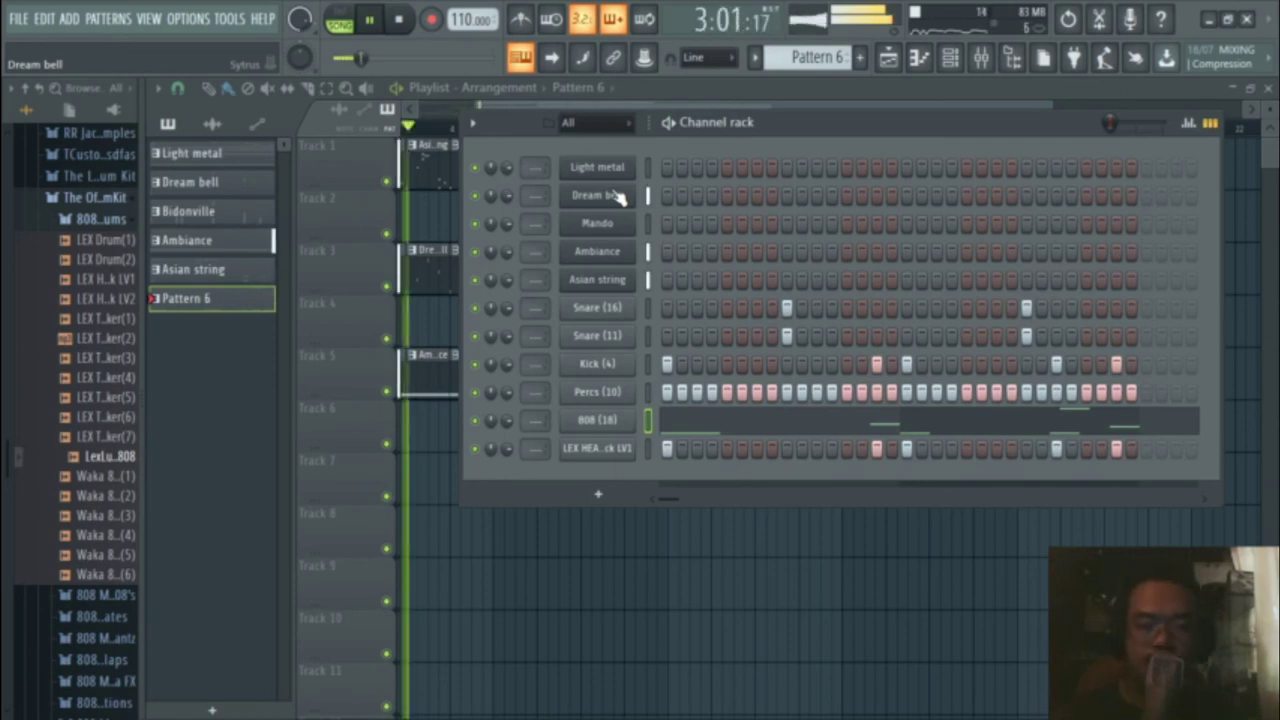
{"action": "left_click", "coordinate": [826, 93]}
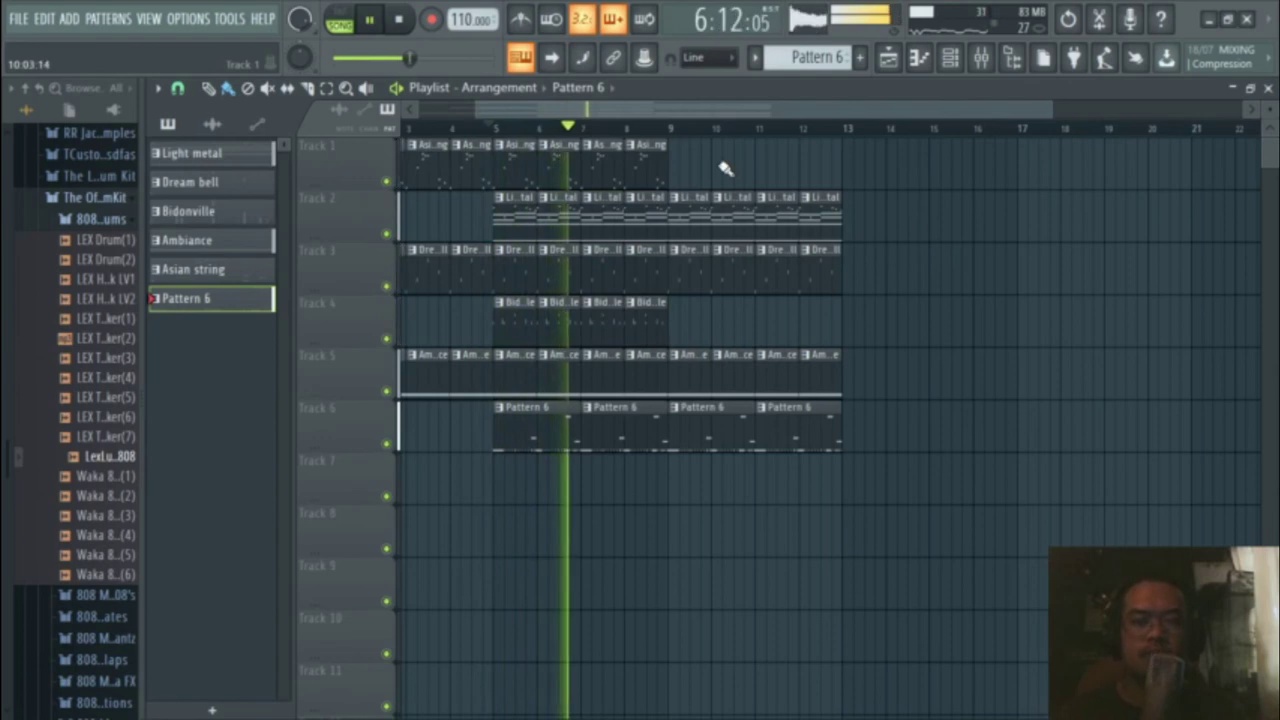
{"action": "mouse_move", "coordinate": [750, 322]}
{"action": "left_mouse_down"}
{"action": "mouse_move", "coordinate": [609, 318]}
{"action": "mouse_move", "coordinate": [845, 320]}
{"action": "mouse_move", "coordinate": [751, 346]}
{"action": "left_mouse_up"}
{"action": "scroll", "coordinate": [851, 320], "scroll_direction": "up", "scroll_amount": 5}
{"action": "scroll", "coordinate": [857, 378], "scroll_direction": "up", "scroll_amount": 2}
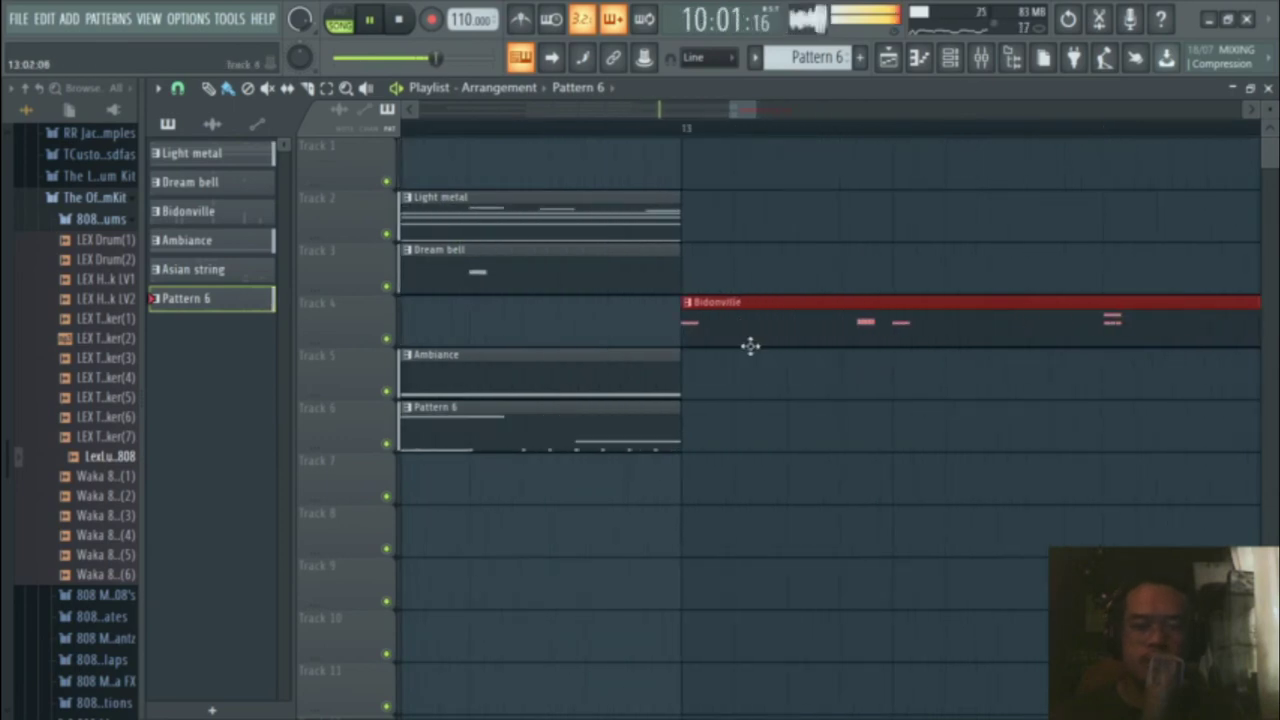
{"action": "scroll", "coordinate": [755, 390], "scroll_direction": "down", "scroll_amount": 3}
{"action": "scroll", "coordinate": [755, 428], "scroll_direction": "down", "scroll_amount": 3}
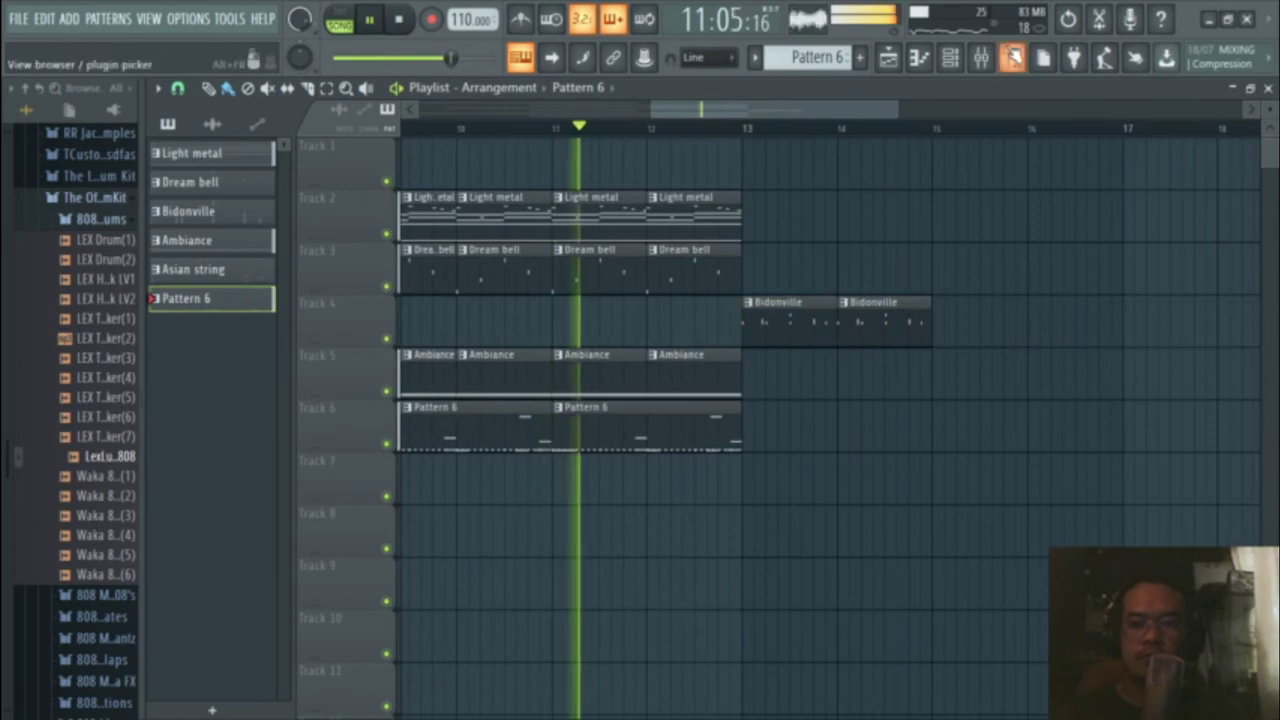
{"action": "left_click", "coordinate": [951, 62]}
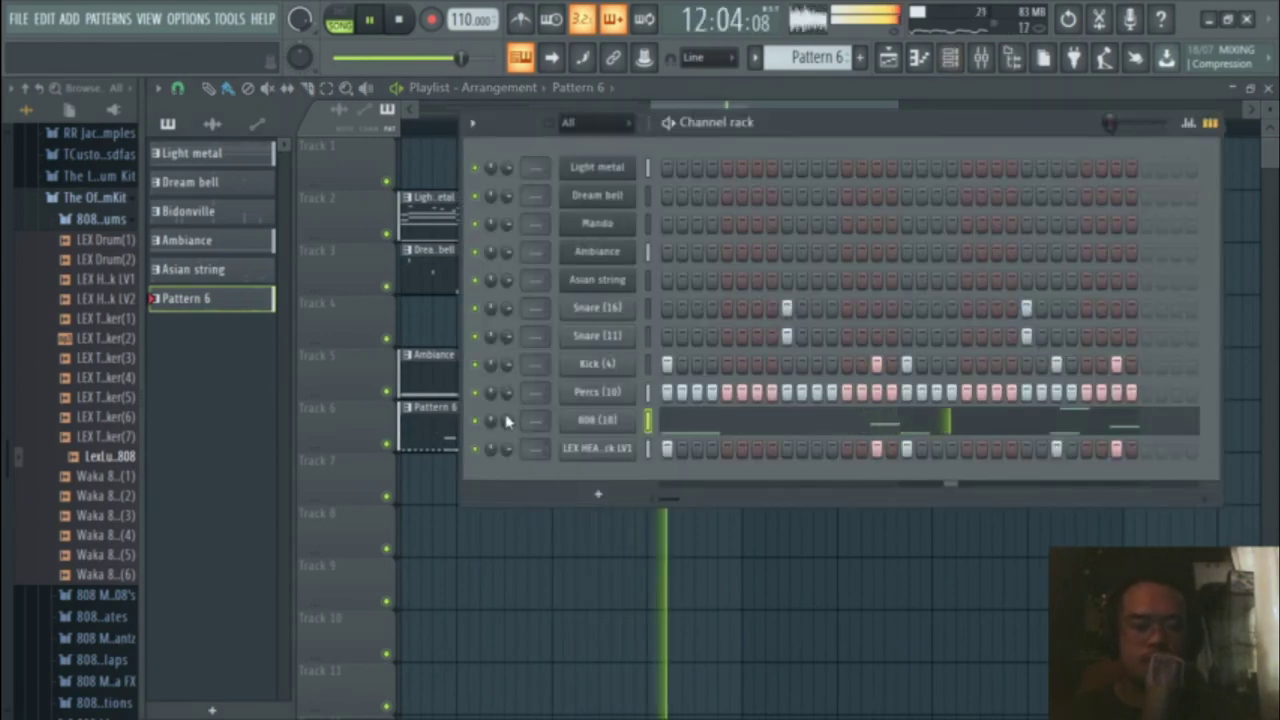
{"action": "left_click", "coordinate": [888, 57]}
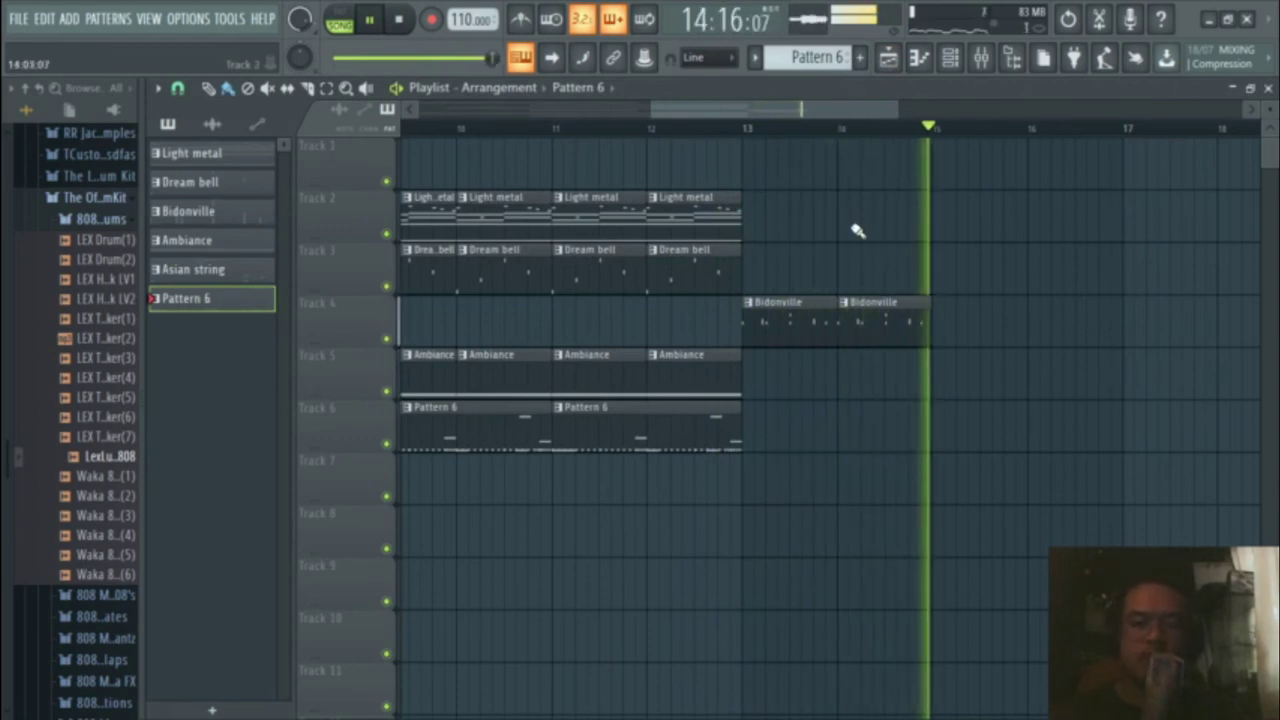
{"action": "scroll", "coordinate": [857, 231], "scroll_direction": "down", "scroll_amount": 5}
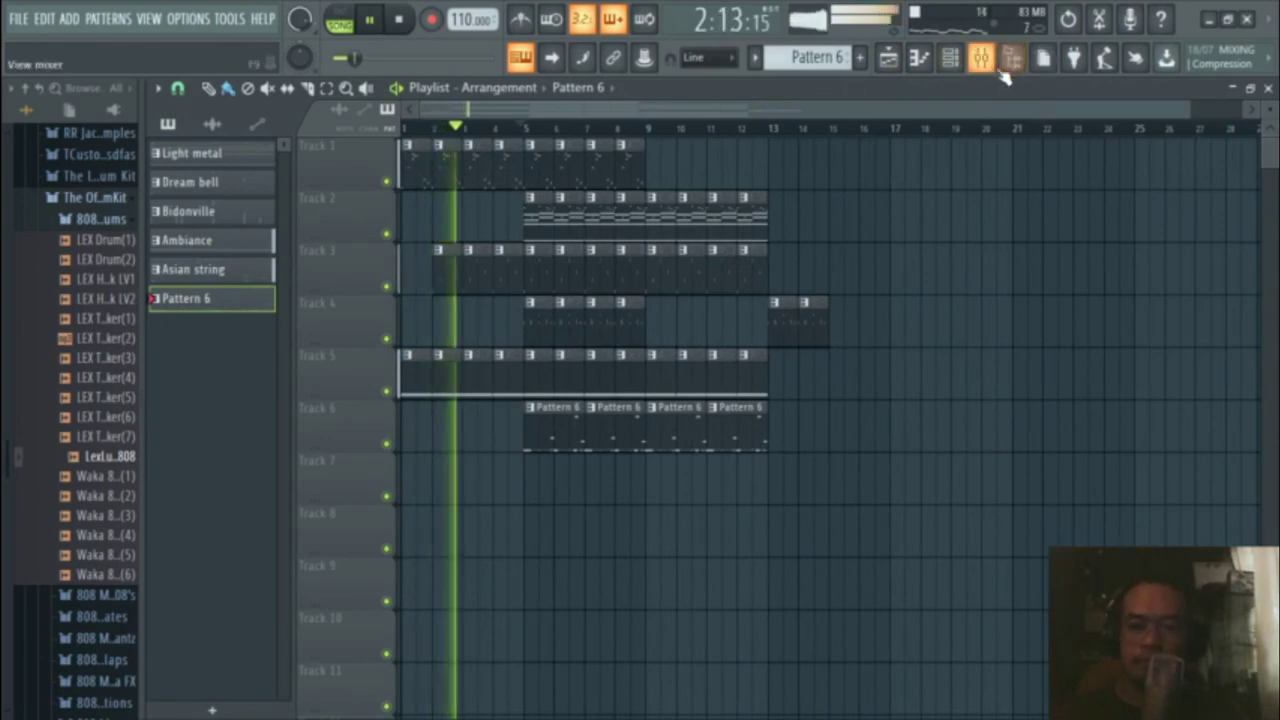
{"action": "scroll", "coordinate": [833, 253], "scroll_direction": "up", "scroll_amount": 2}
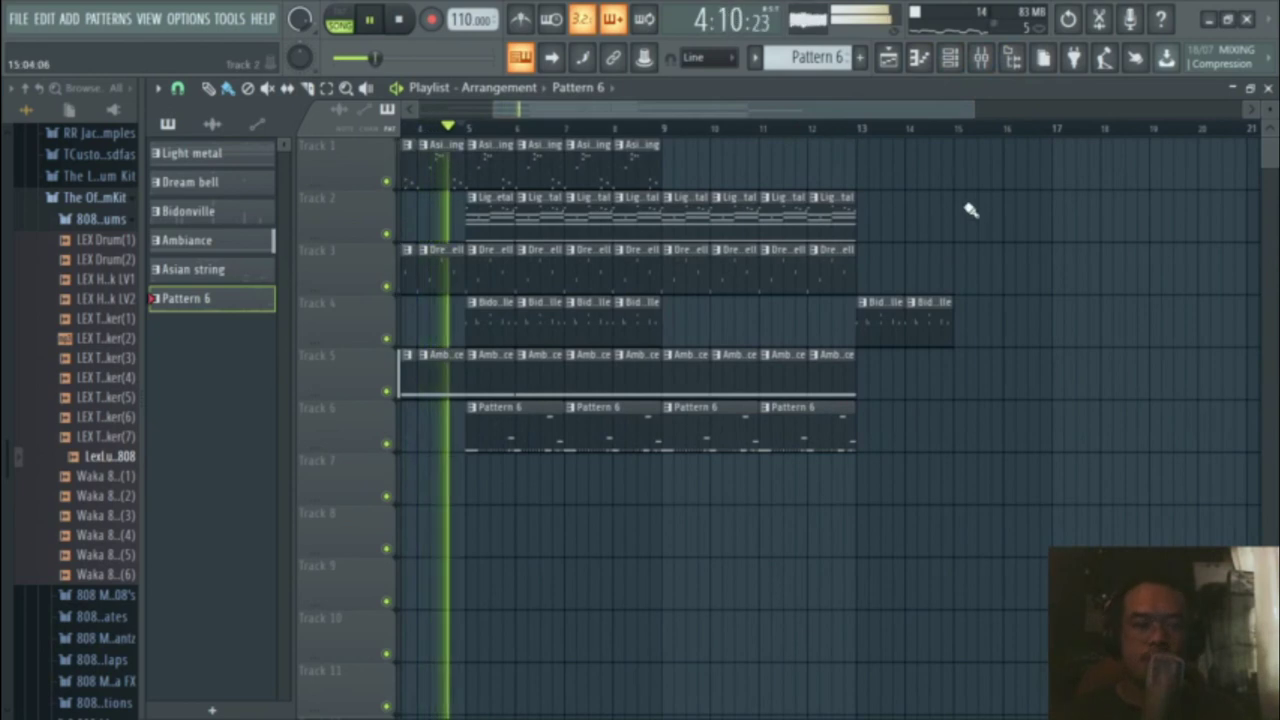
Step: Collapse the 808 drums subfolder and The Official 808 Mafia DrumKit folder in the browser
{"action": "left_click", "coordinate": [110, 217]}
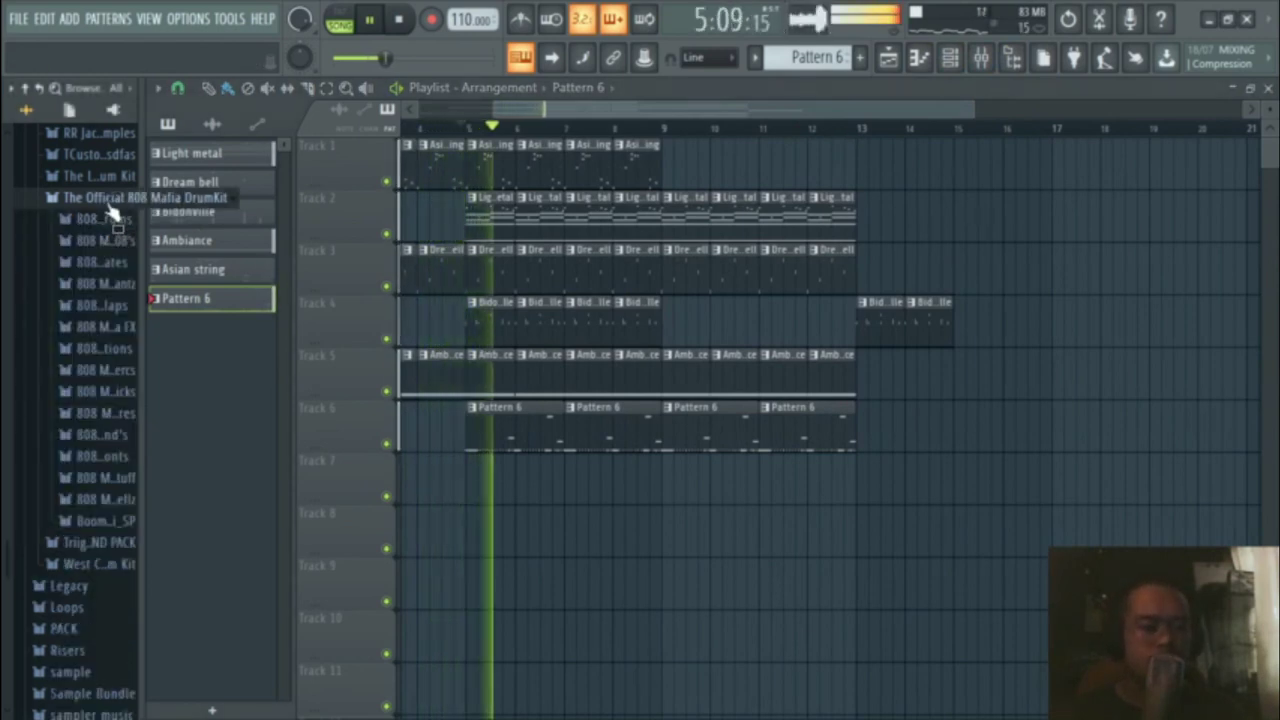
{"action": "left_click", "coordinate": [110, 200]}
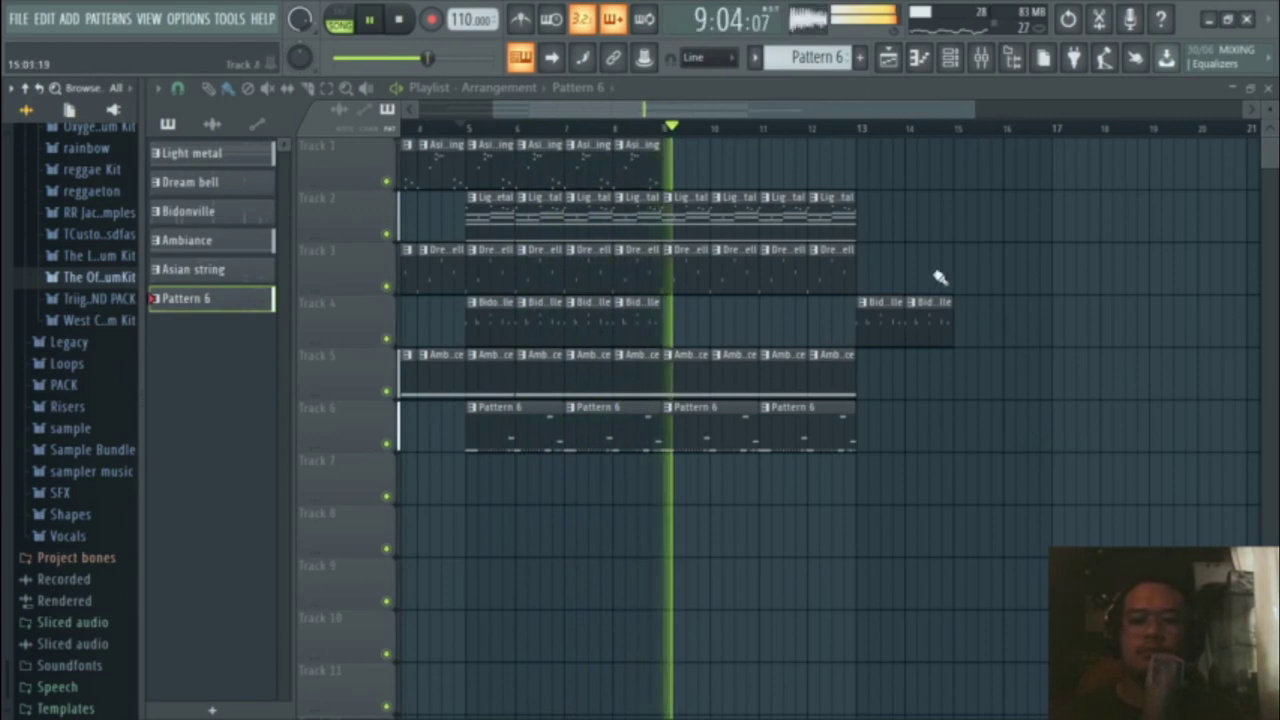
Step: Duplicate the last Light metal clip on track 2 twice to fill bars 13 and 14
{"action": "left_click_drag", "start_coordinate": [923, 217], "coordinate": [831, 220]}
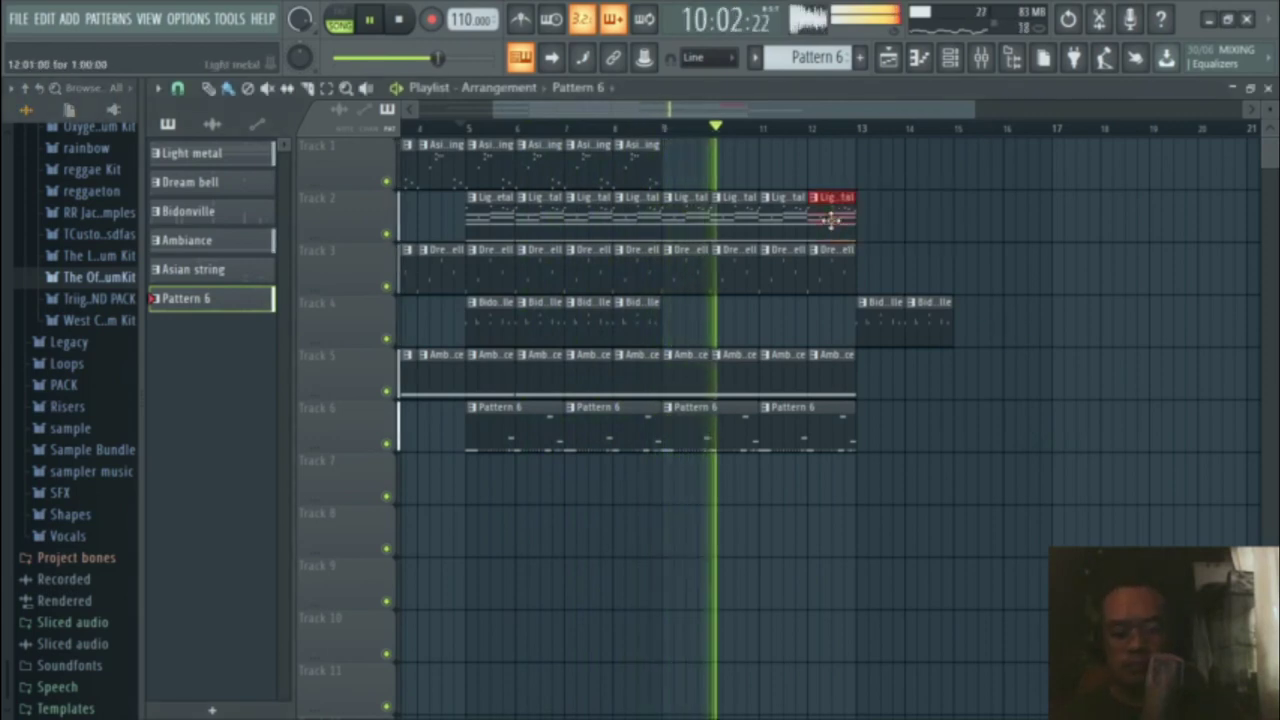
{"action": "key", "text": "ctrl+b"}
{"action": "key", "text": "ctrl+b"}
{"action": "left_click", "coordinate": [909, 286]}
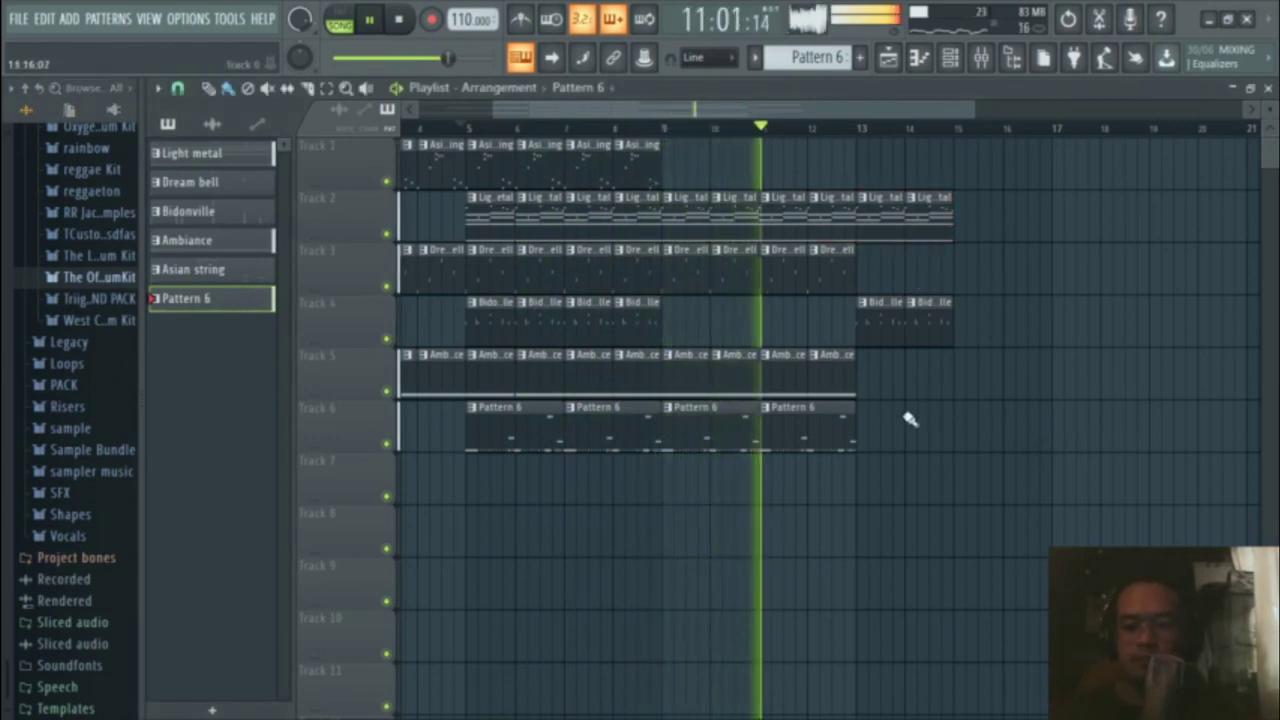
Step: Duplicate the last Ambiance clip on track 5 twice to fill bars 13 and 14
{"action": "left_click_drag", "start_coordinate": [918, 348], "coordinate": [838, 390]}
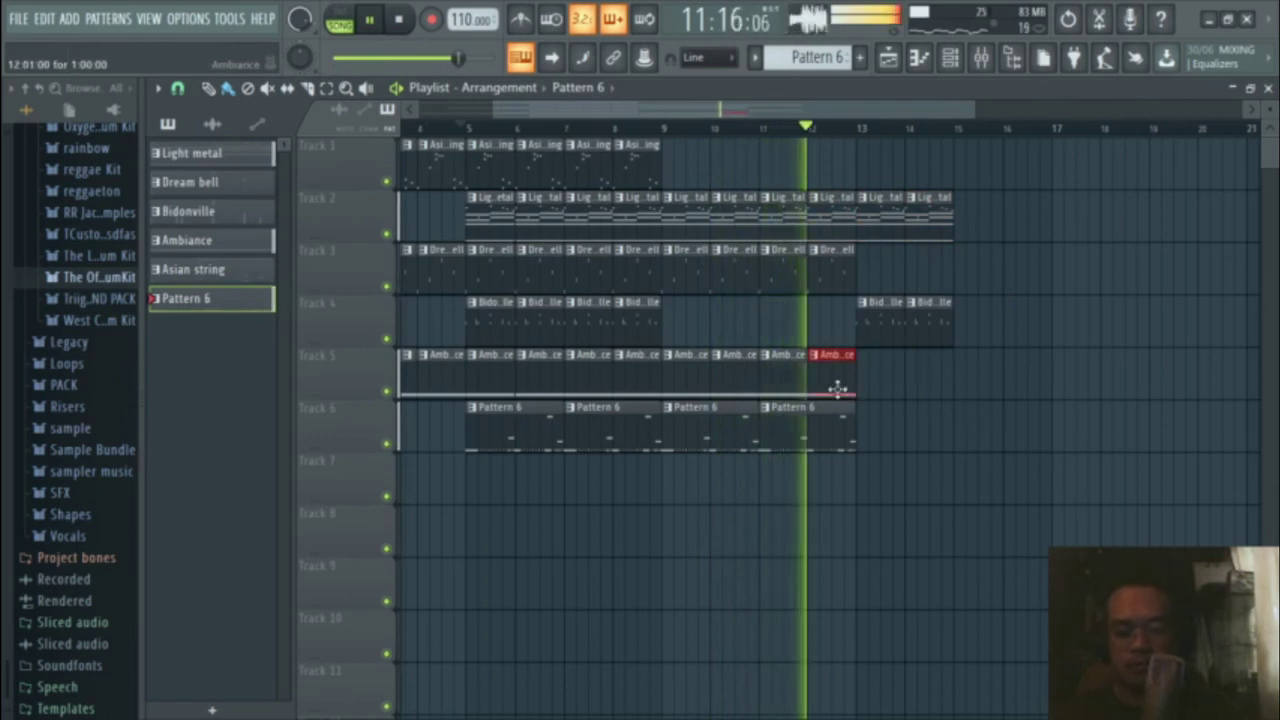
{"action": "key", "text": "ctrl+b"}
{"action": "key", "text": "ctrl+b"}
{"action": "left_click", "coordinate": [986, 437]}
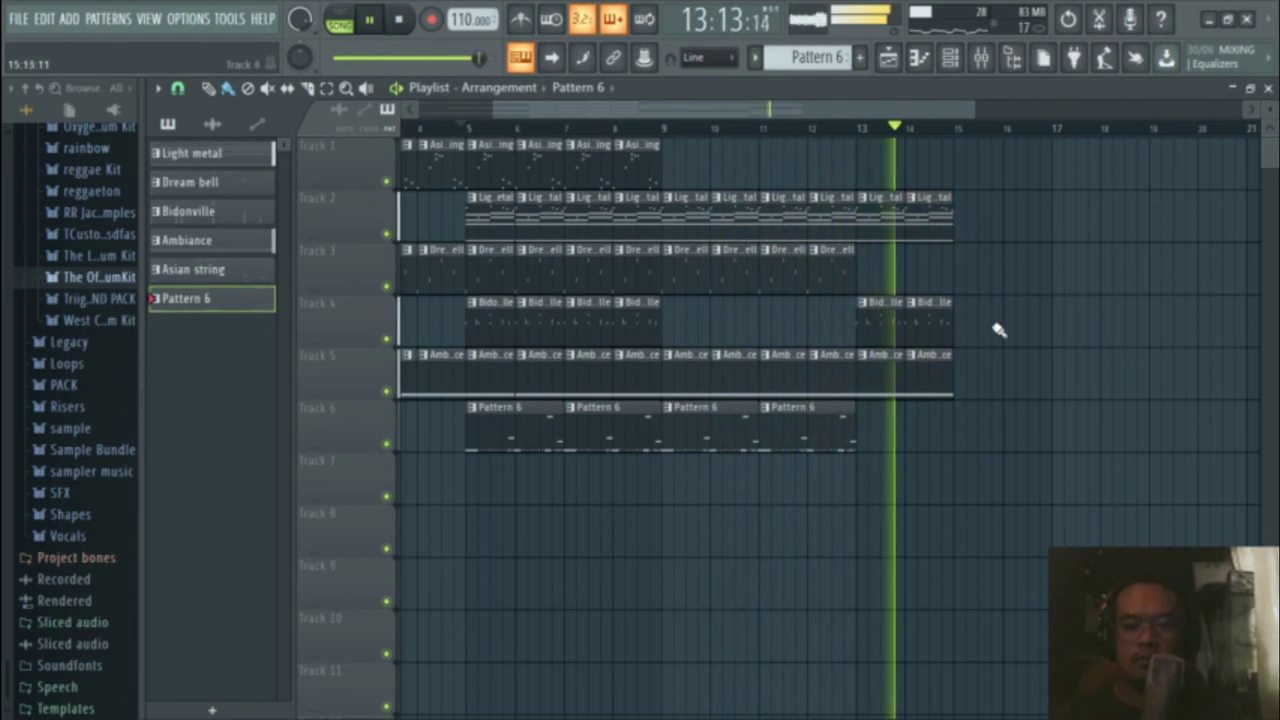
Step: Duplicate the Ambiance clip into bar 15 of track 5, lengthen it to 1:04:00 and stop playback
{"action": "left_click_drag", "start_coordinate": [1006, 352], "coordinate": [914, 398]}
{"action": "key", "text": "ctrl+b"}
{"action": "left_click", "coordinate": [1070, 425]}
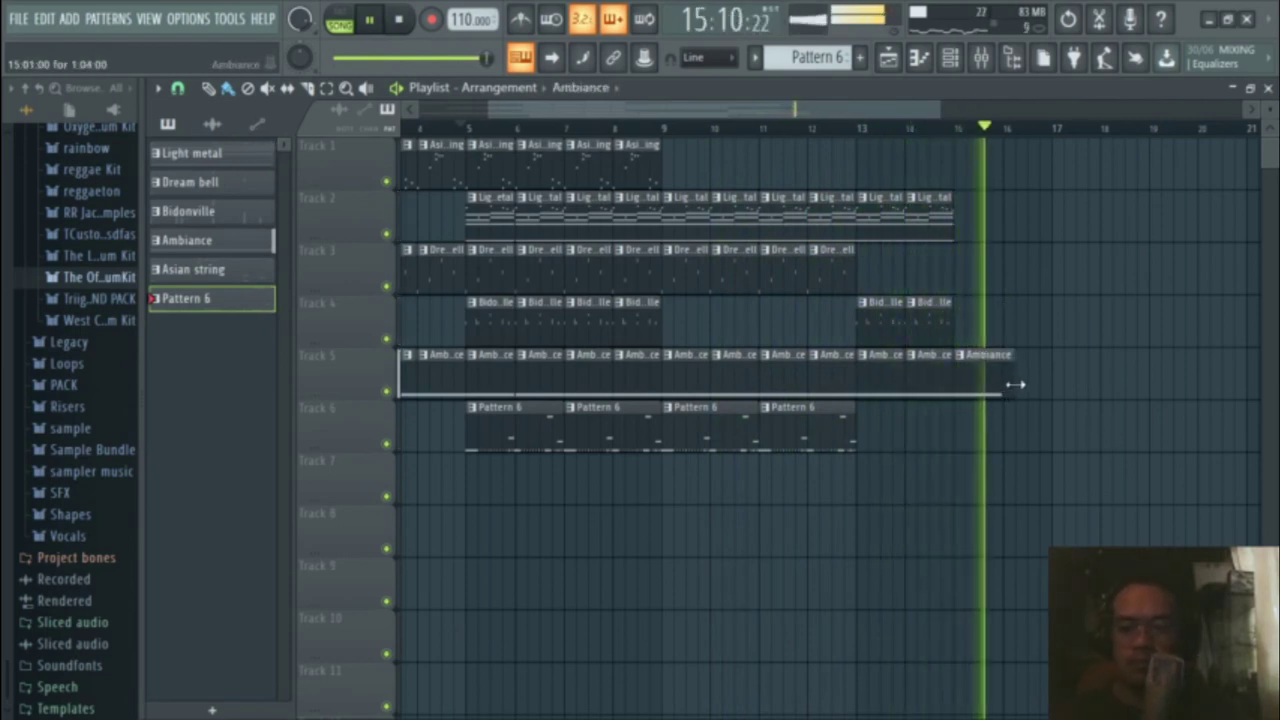
{"action": "key", "text": "space"}
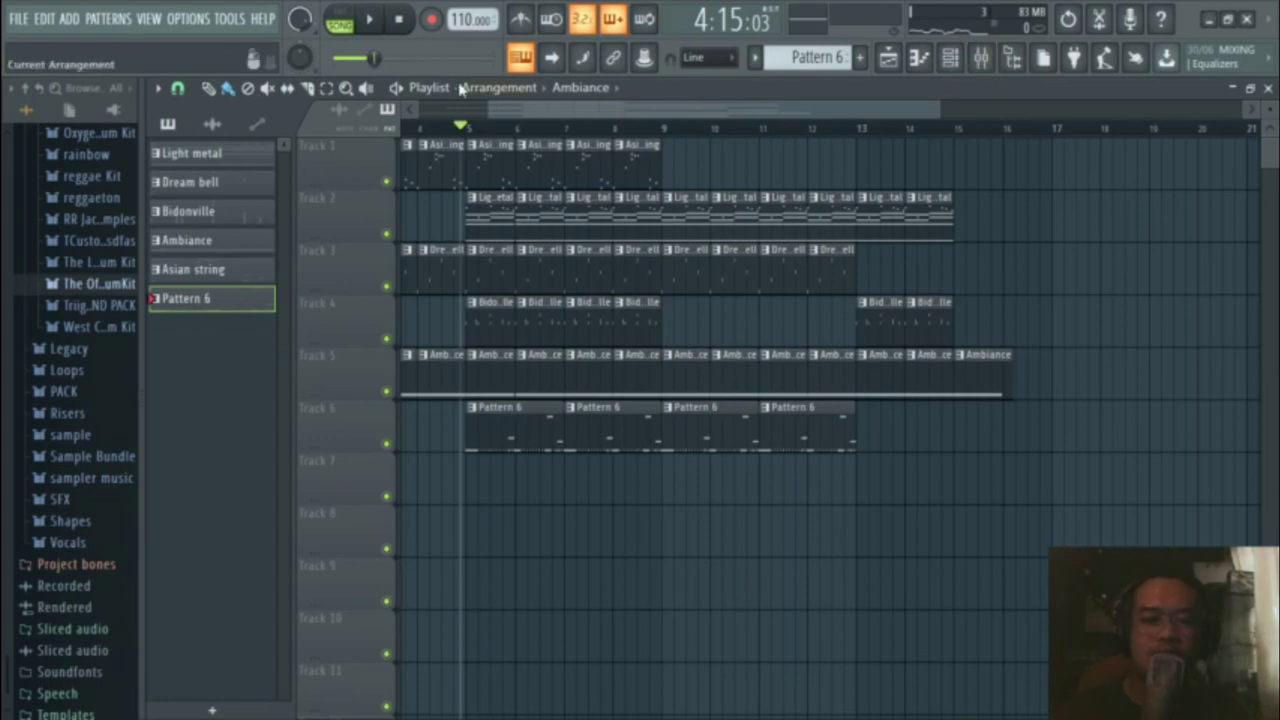
Step: Check the mixer and the channel rack, closing each to return to the playlist
{"action": "left_click_drag", "start_coordinate": [556, 112], "coordinate": [484, 112]}
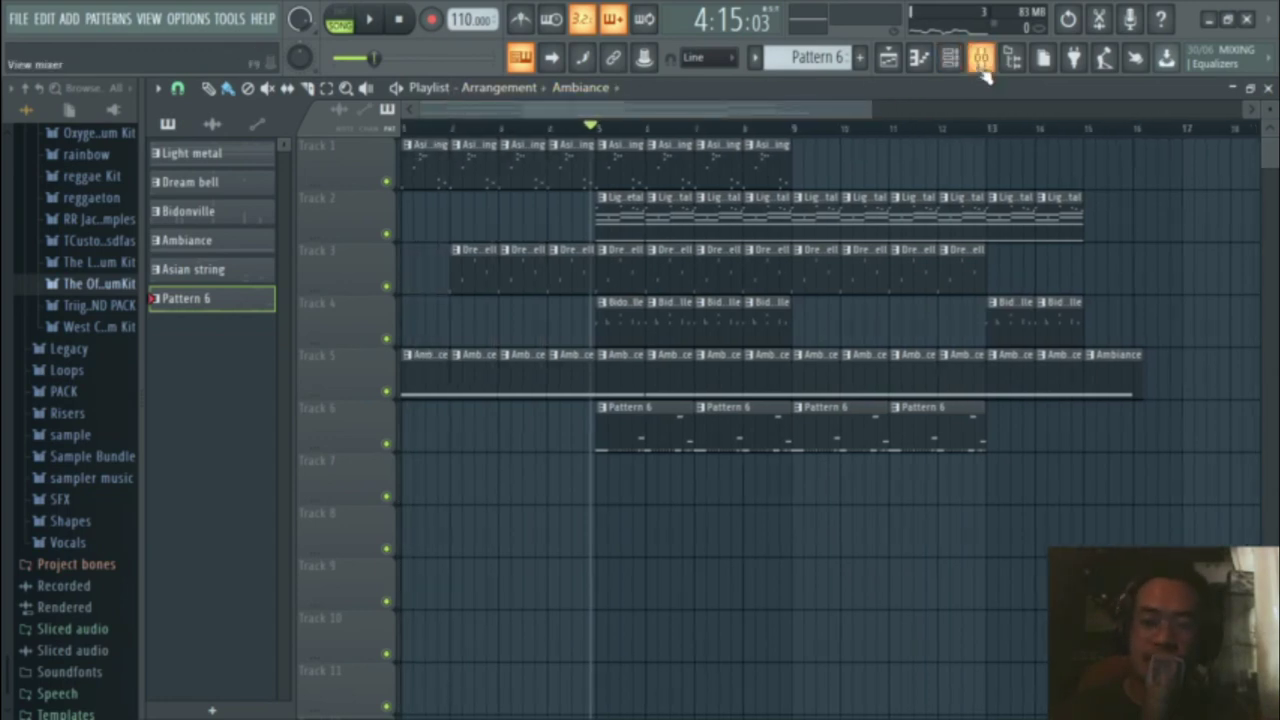
{"action": "left_click", "coordinate": [980, 60]}
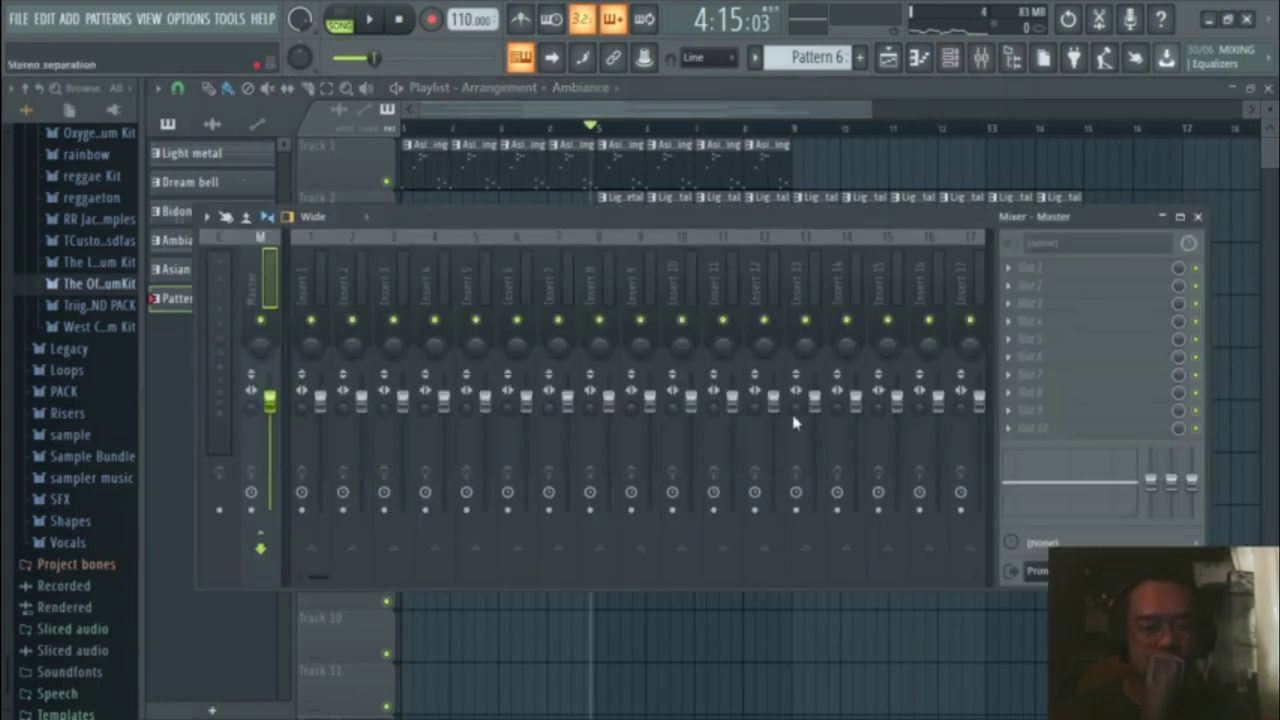
{"action": "left_click", "coordinate": [1197, 217]}
{"action": "left_click", "coordinate": [962, 60]}
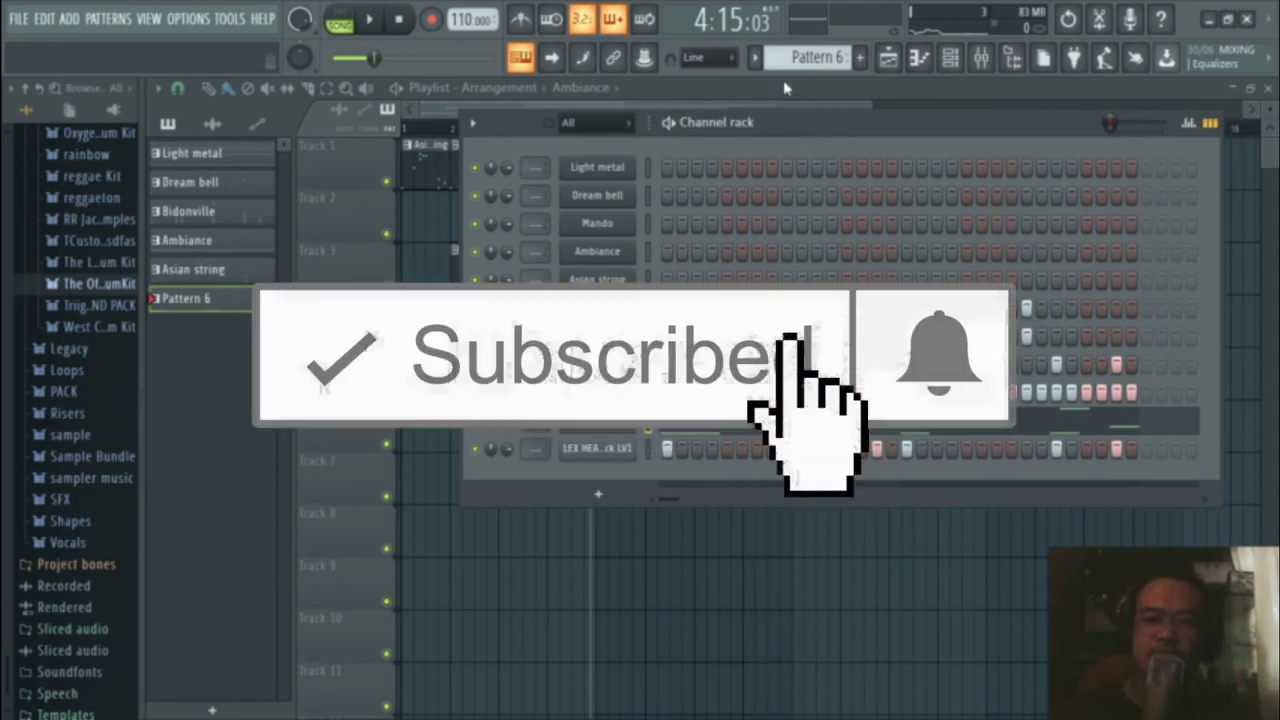
{"action": "left_click", "coordinate": [786, 90]}
Step: Play the extended arrangement from its beginning
{"action": "key", "text": "space"}
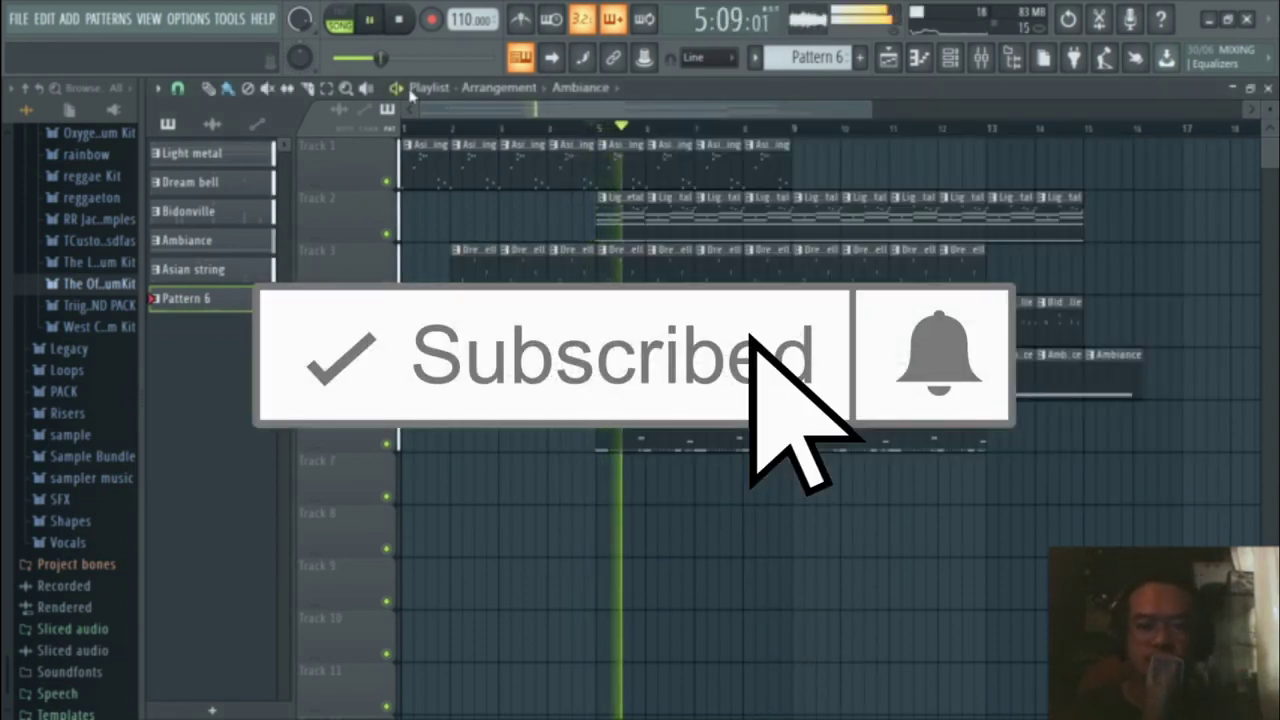
{"action": "left_click", "coordinate": [401, 21]}
{"action": "key", "text": "space"}
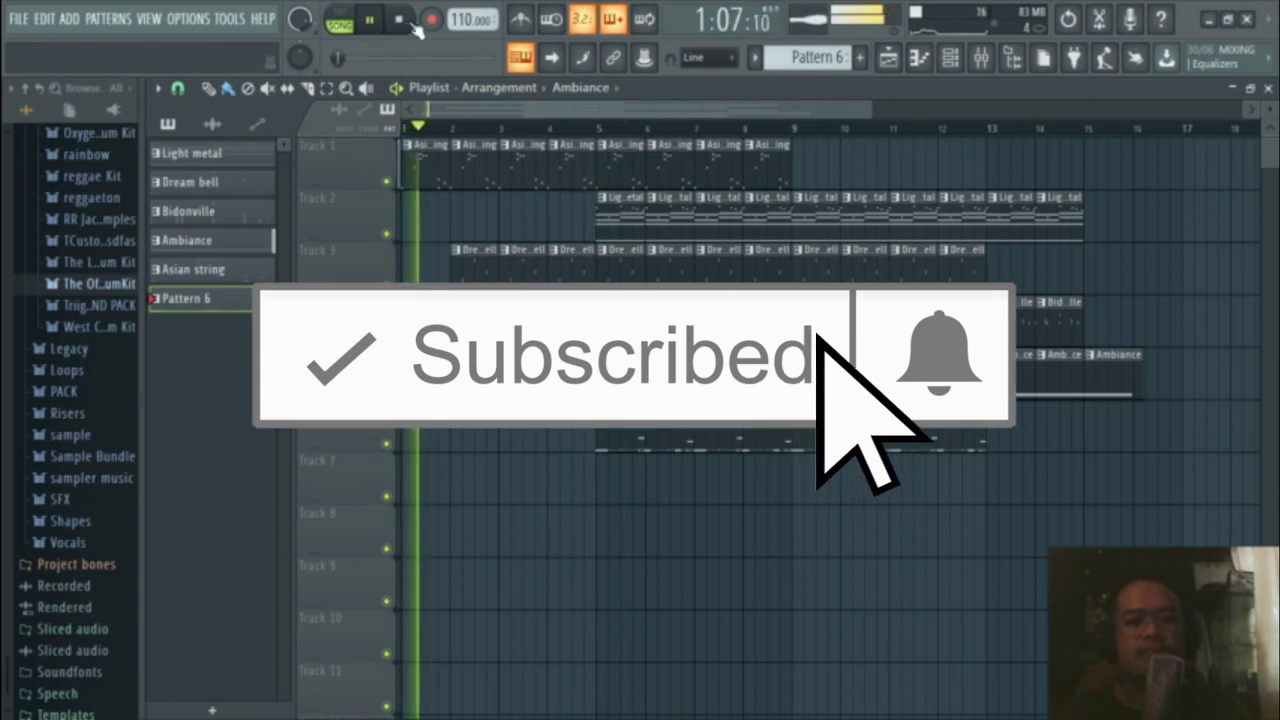